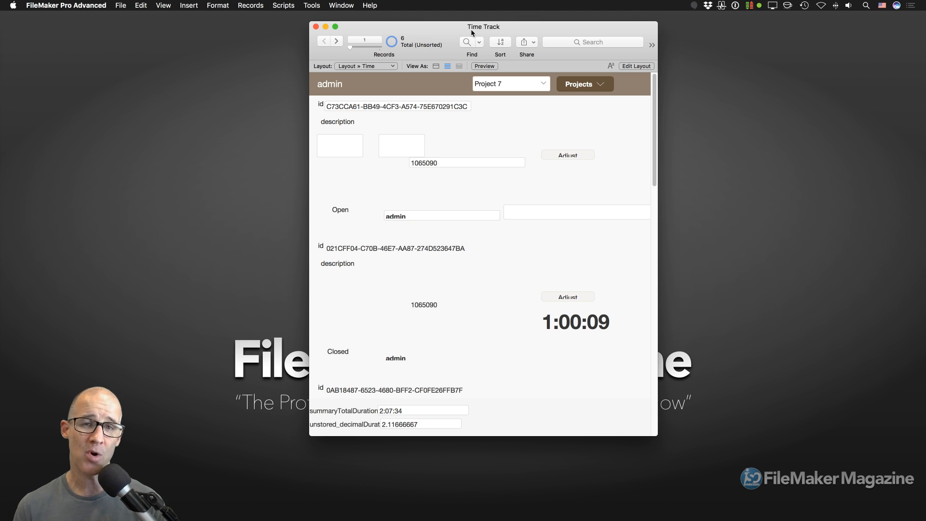
Step: Open the Time layout for editing and widen the window to show the objects beyond the layout's edge
key("super+l")
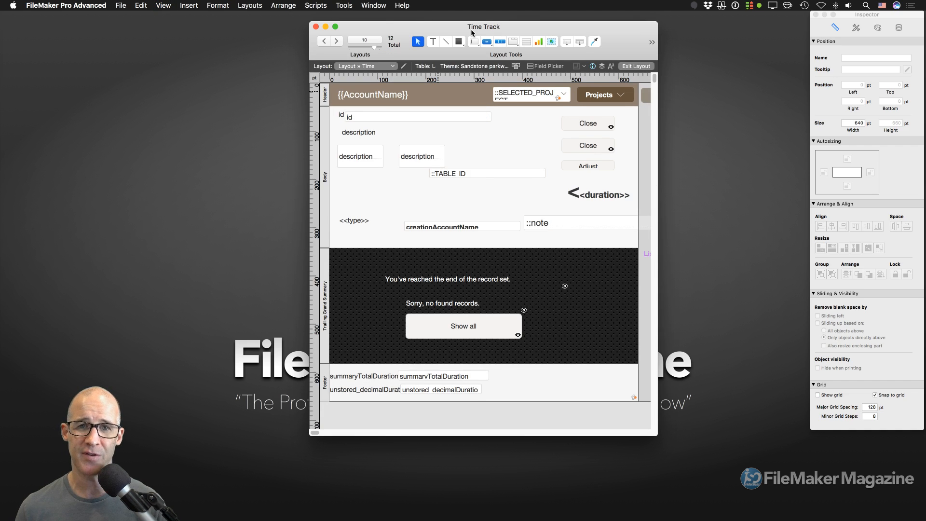
left_click_drag(475, 30, 455, 31)
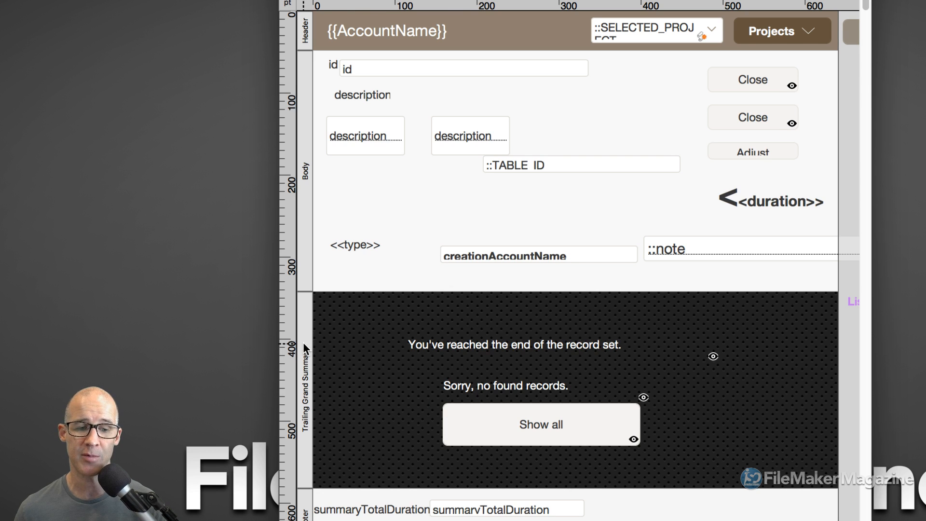
left_click_drag(870, 365, 916, 338)
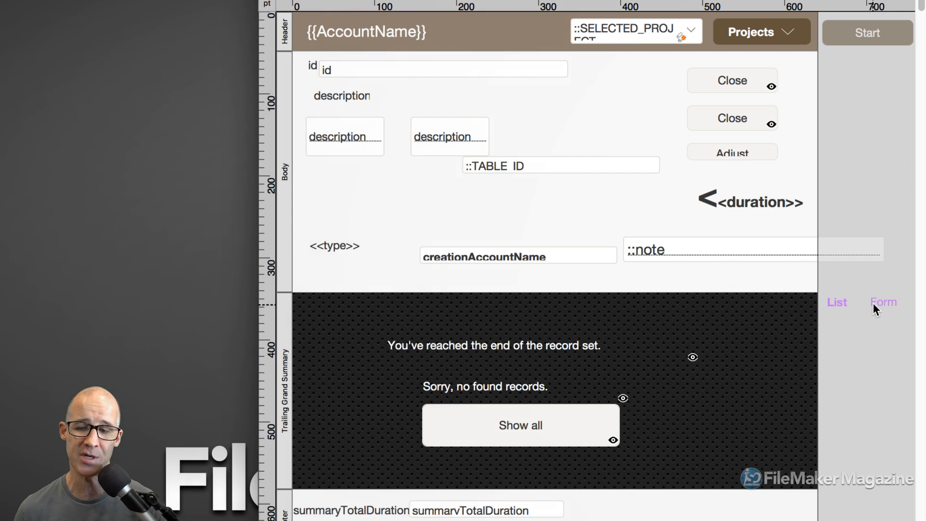
Step: Check the Form panel of the tab control beyond the layout's edge and return to its List panel
left_click(875, 304)
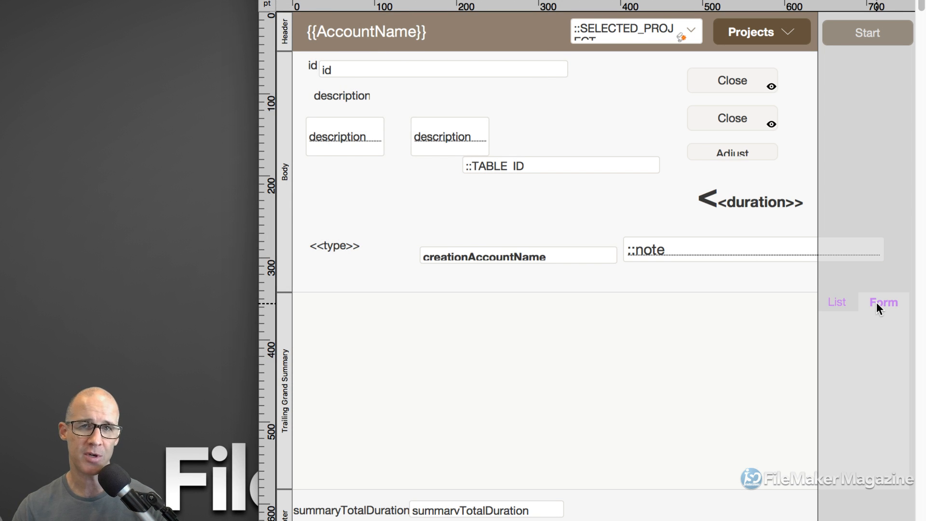
left_click(840, 302)
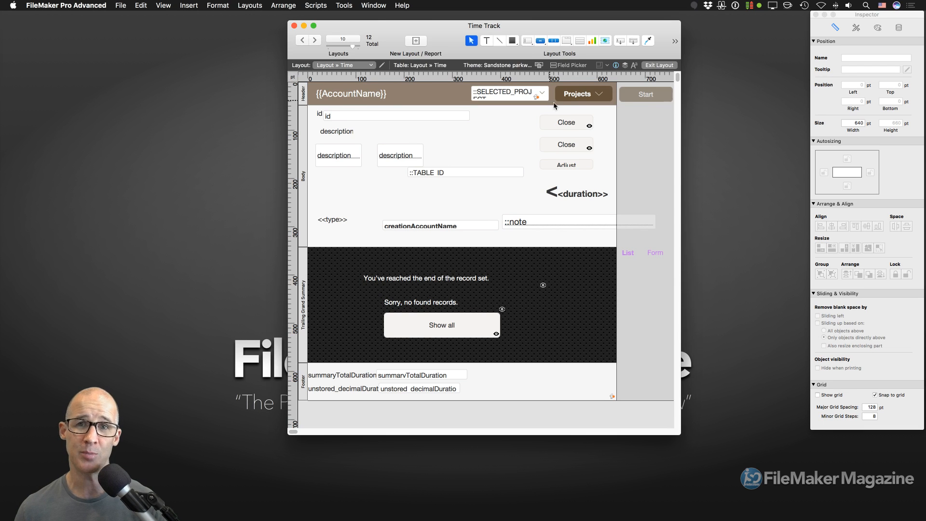
key("super+shift+s")
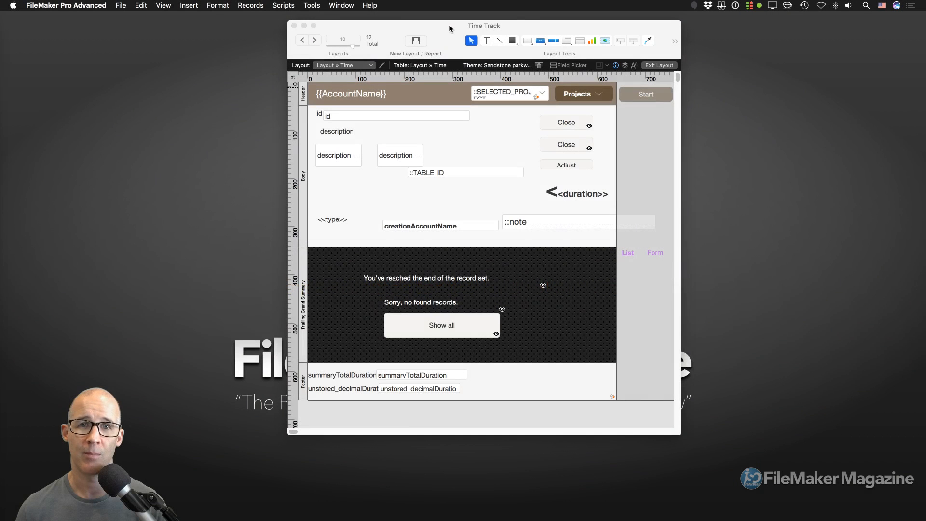
Step: Reposition and enlarge the Time Track window to show more of the off-layout area and its Load buttons
left_click_drag(458, 26, 445, 27)
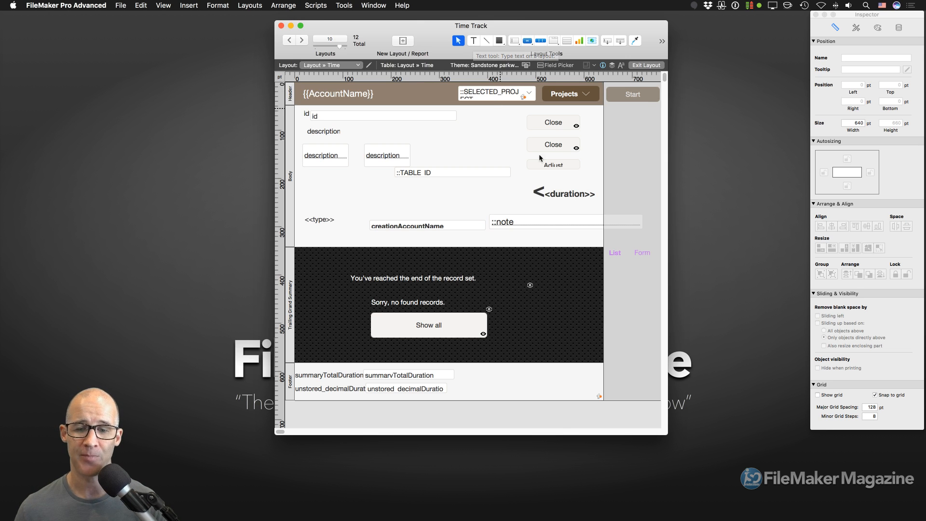
left_click_drag(666, 433, 698, 463)
left_click_drag(520, 28, 539, 34)
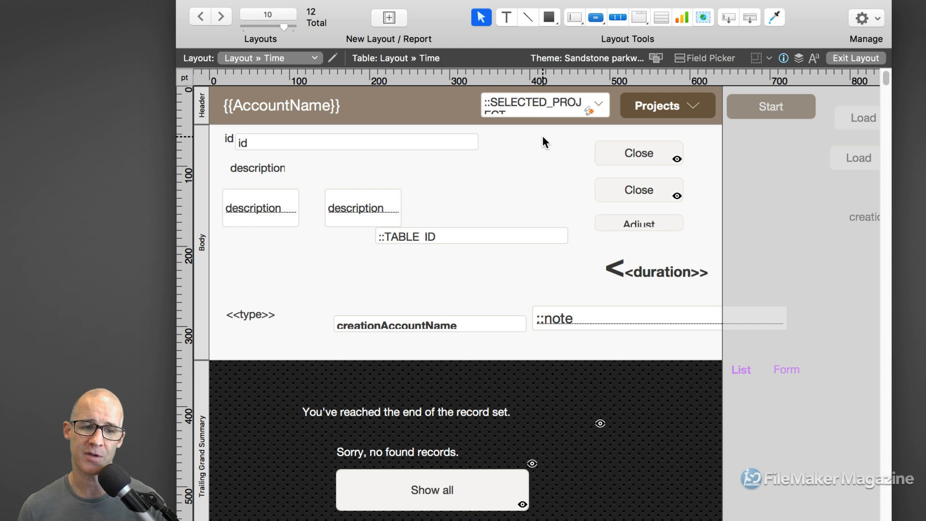
Step: Move the <<type>> merge field higher in the body and remove the id label beside the id field
left_click_drag(263, 311, 326, 267)
left_click(228, 139)
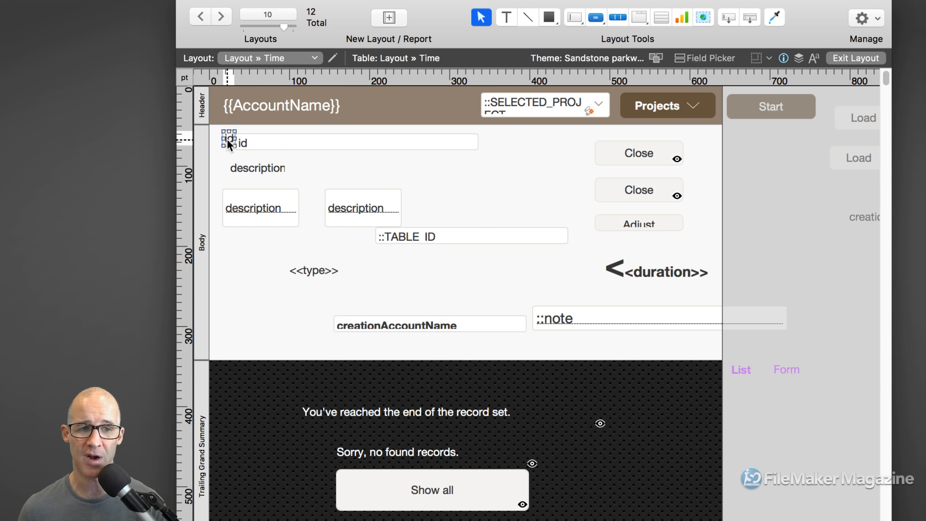
left_click_drag(226, 138, 235, 141)
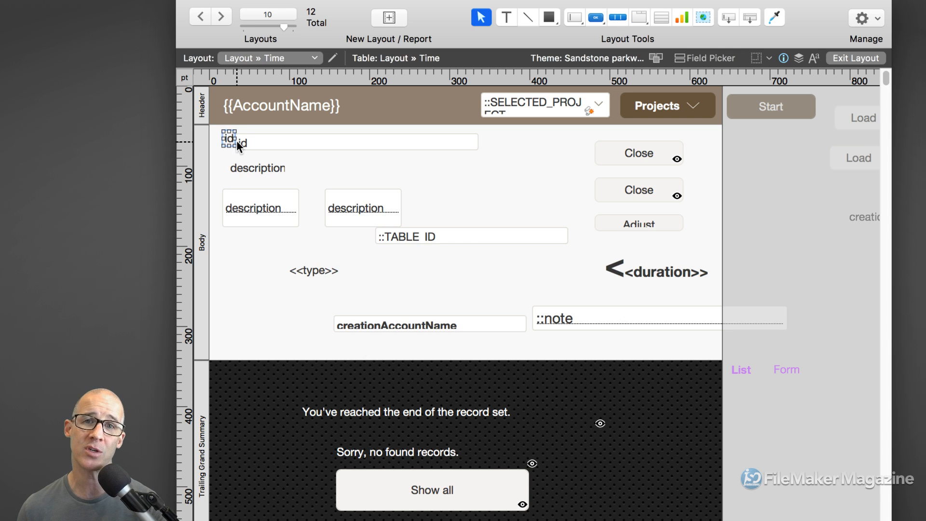
Step: Make the id field about 37 pt high and move it out of the body into the off-layout area
left_click(251, 142)
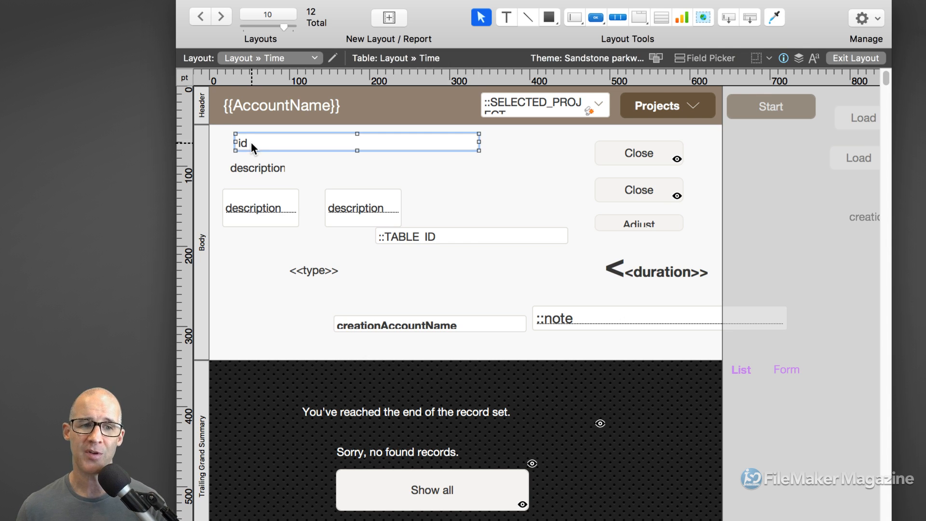
left_click_drag(356, 151, 355, 161)
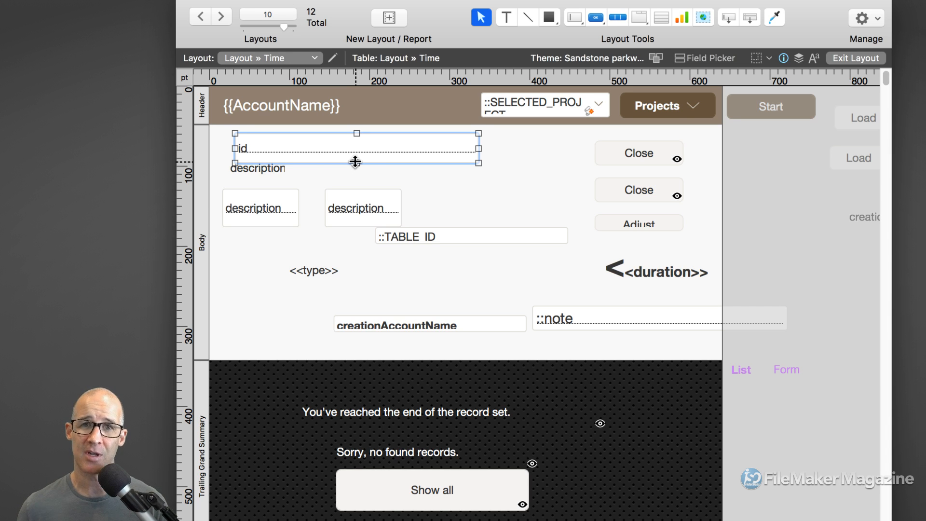
left_click_drag(280, 151, 797, 261)
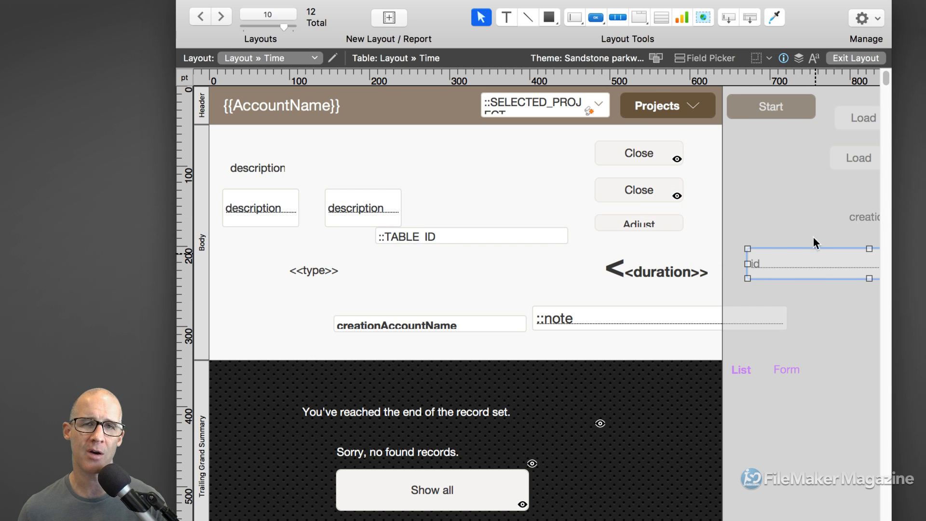
Step: Check the layout in Browse mode and return the id field to the body at about 128 pt left and 64 pt top
key("super+b")
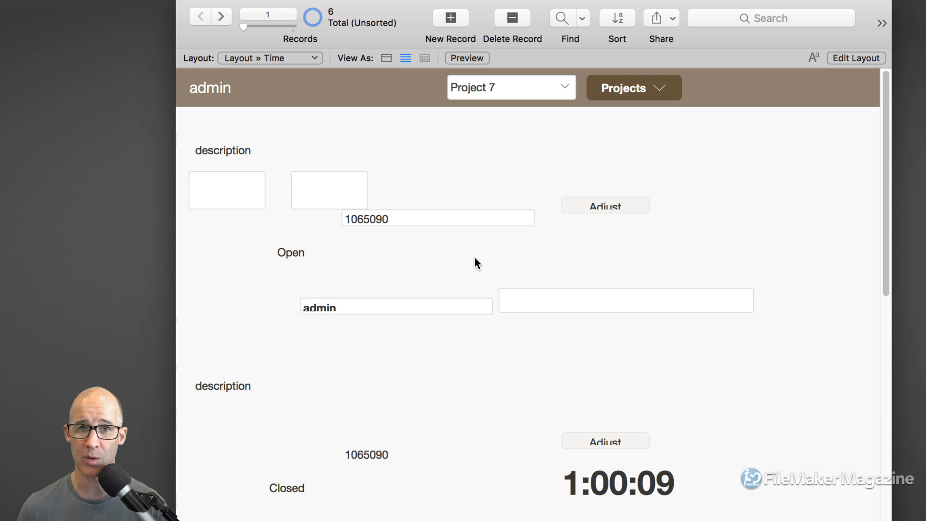
key("super+l")
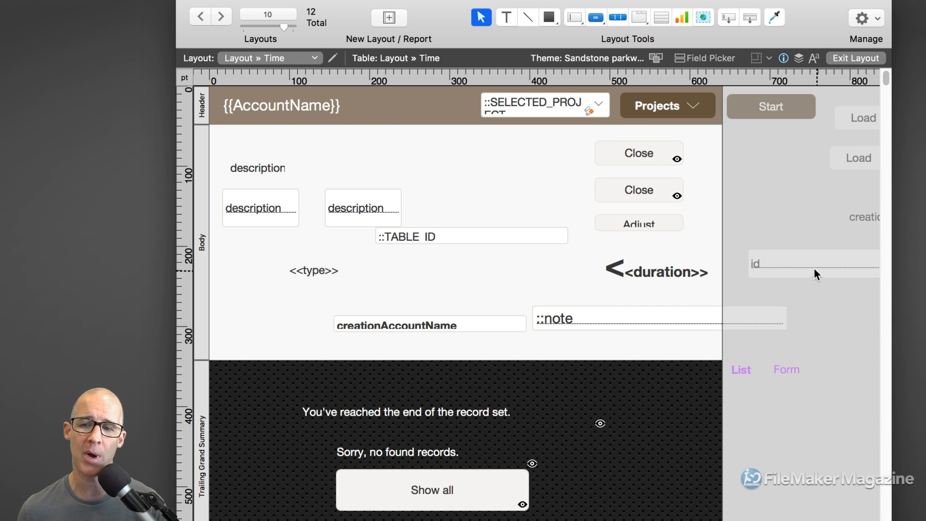
left_click_drag(803, 262, 371, 154)
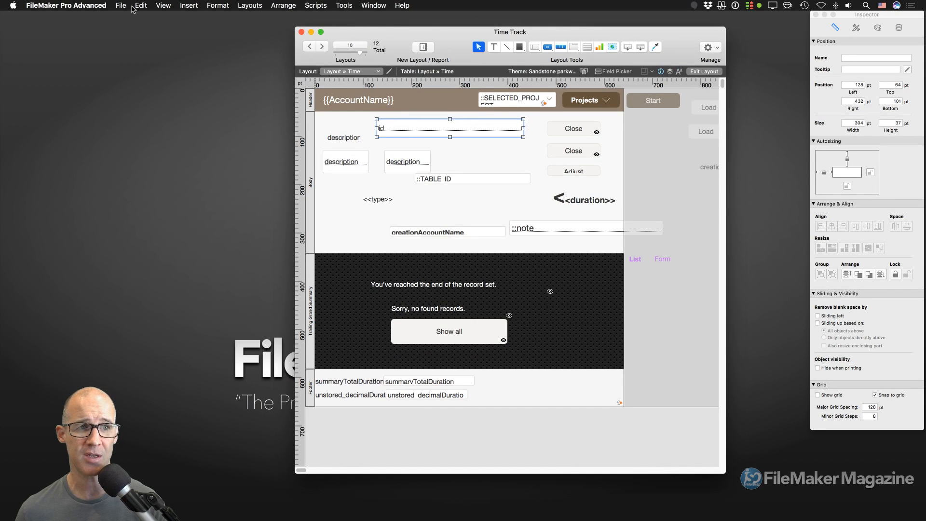
Step: Review the custom functions defined in the Time Track file and close their list without changes
left_click(120, 5)
mouse_move(141, 92)
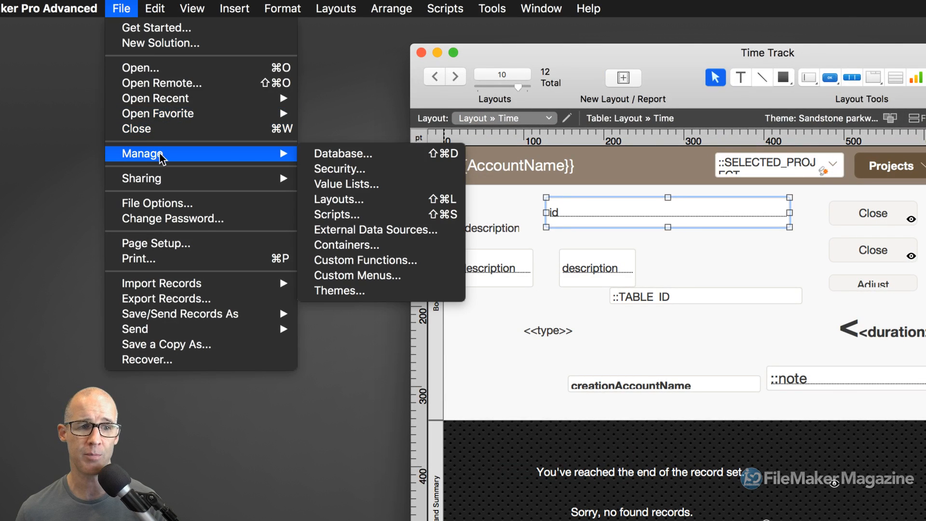
left_click(365, 260)
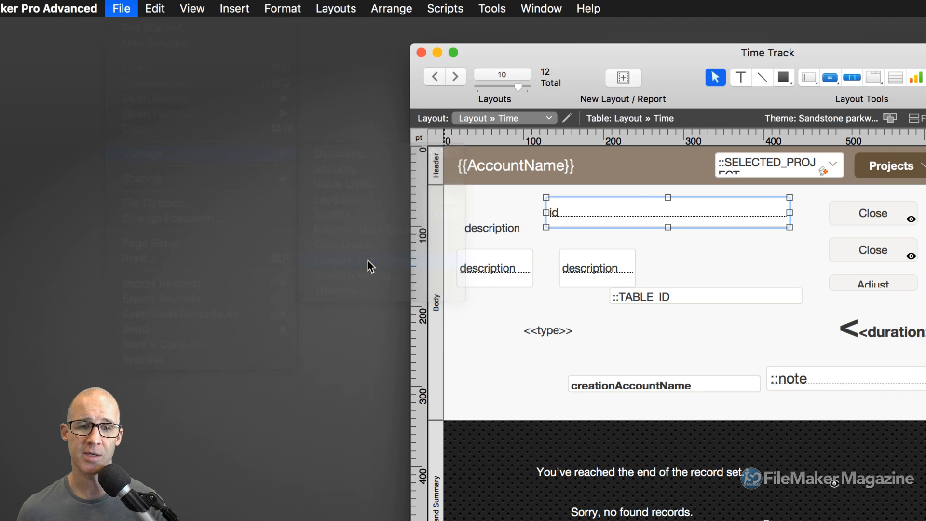
left_click_drag(584, 171, 400, 84)
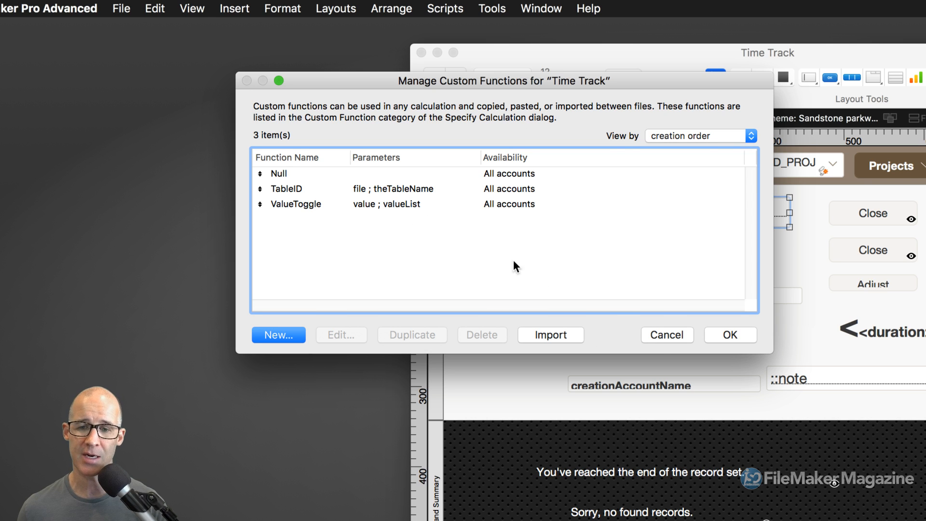
left_click(666, 335)
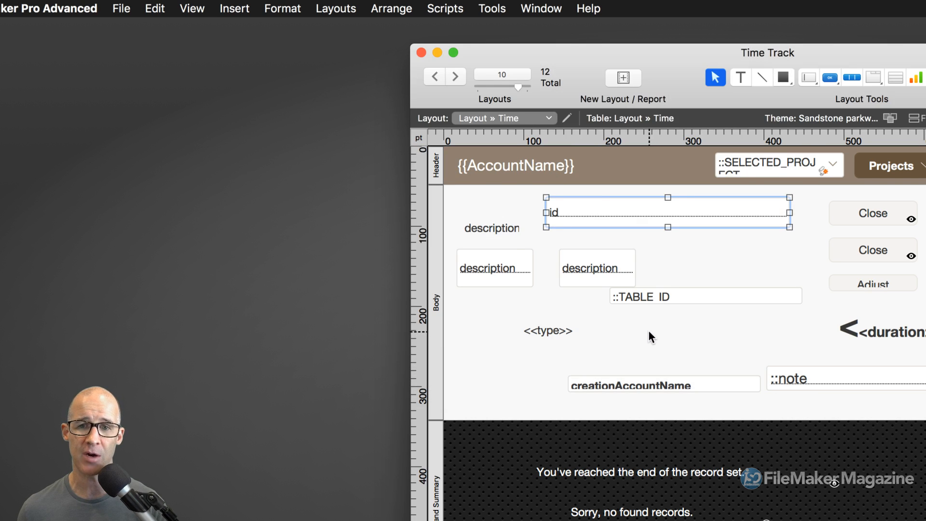
Step: Switch to Safari and open the filemakerstandards ValueToggle.fmfn page on GitHub in a new tab
key("super+Tab")
key("super+Tab")
key("super+Tab")
key("super+Tab")
key("super+shift+Tab")
key("super+shift+Tab")
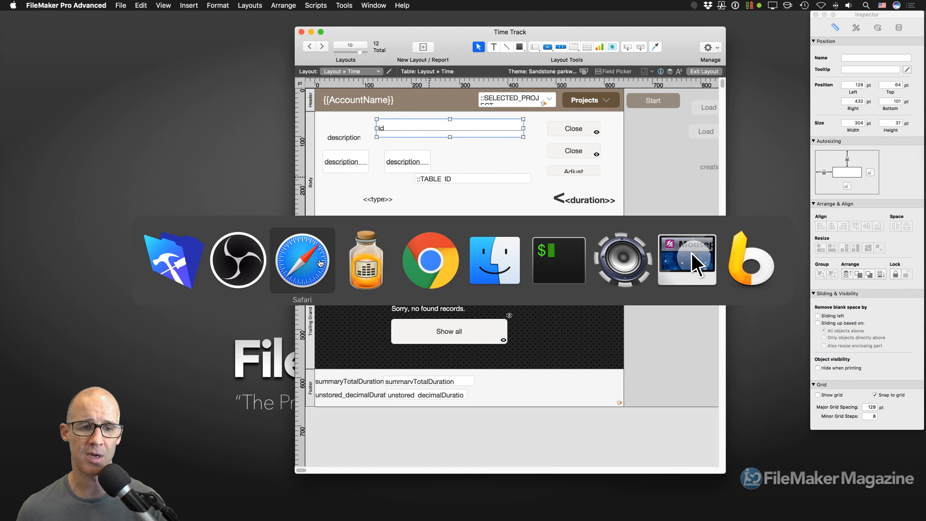
left_click_drag(629, 19, 641, 21)
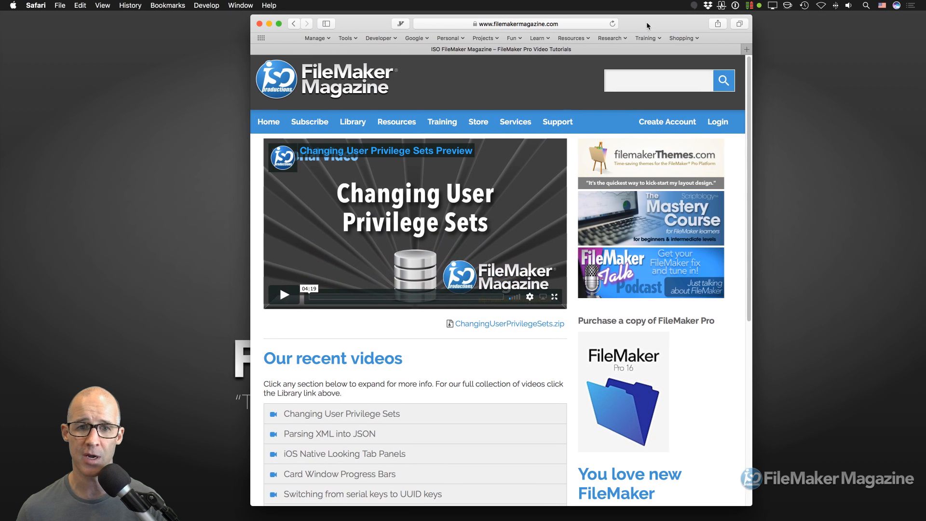
key("super+t")
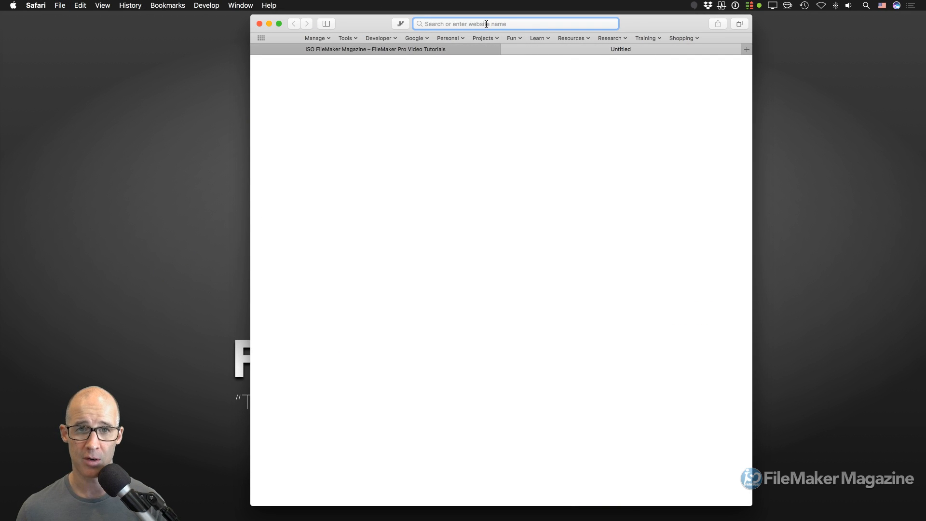
type("github.com/file")
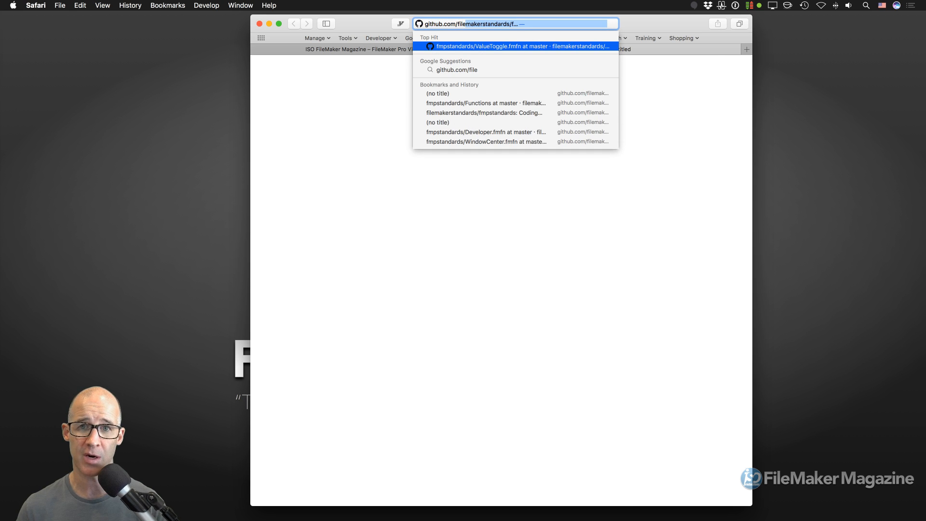
key("Return")
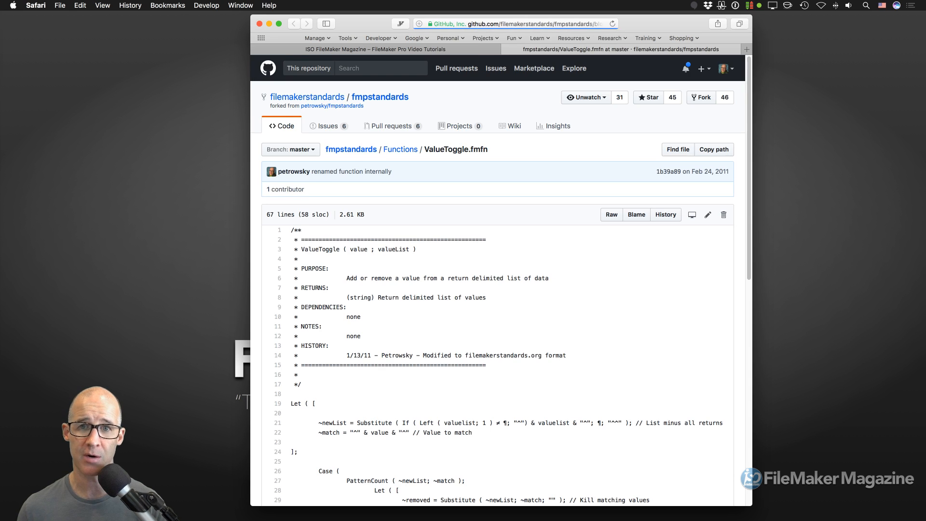
Step: Go to the repository's Functions folder and open Developer.fmfn
left_click(396, 151)
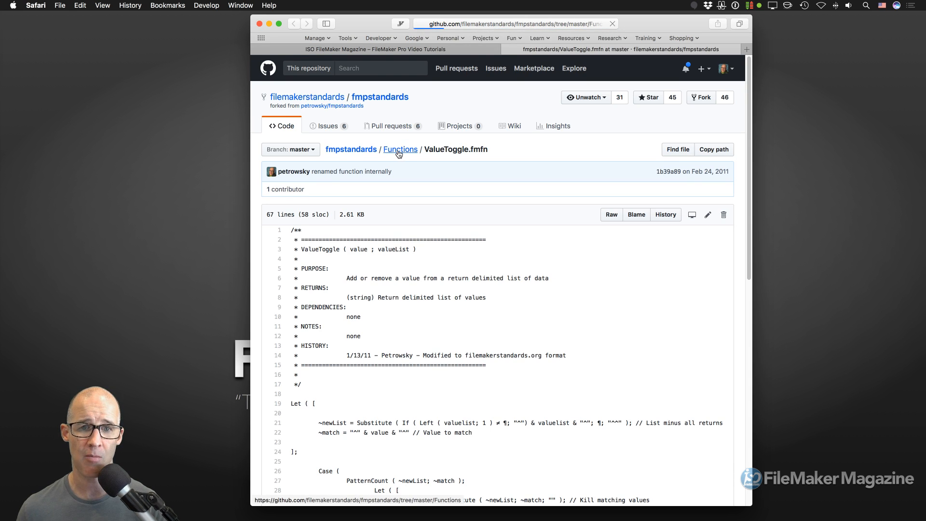
scroll(415, 270, "down", 3)
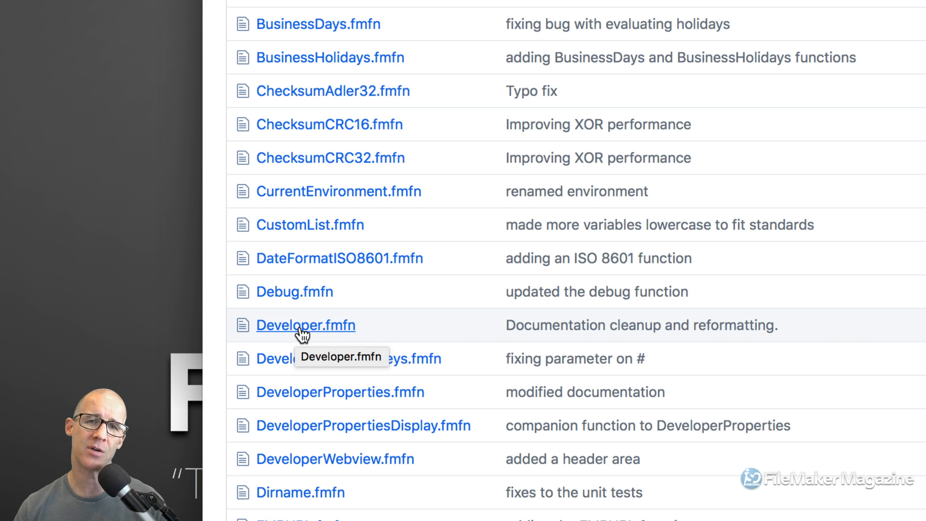
left_click(299, 327)
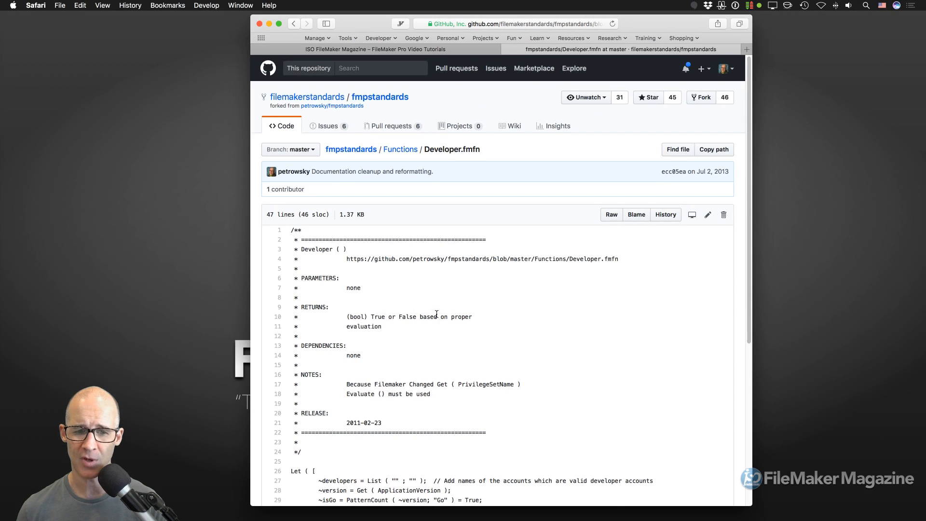
Step: Read through the Developer function's code, open its raw version and select the whole text
scroll(436, 314, "down", 5)
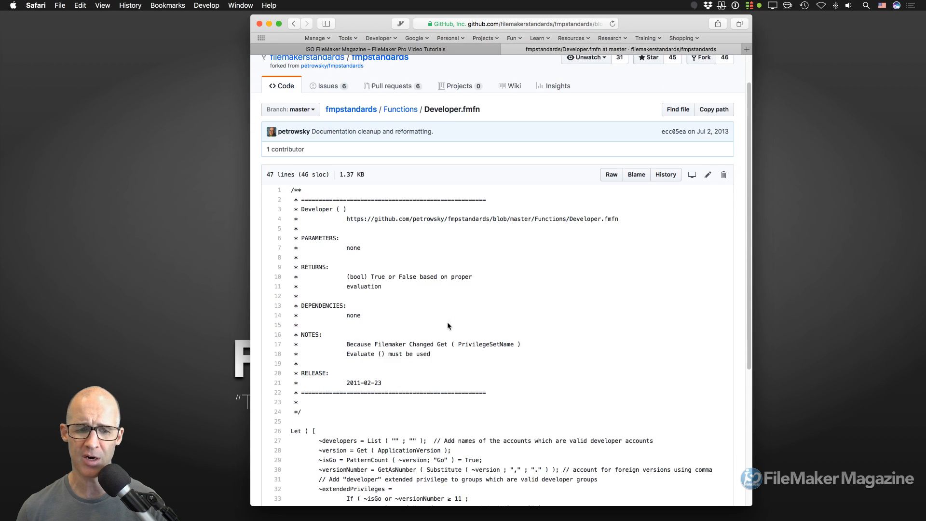
scroll(408, 358, "down", 2)
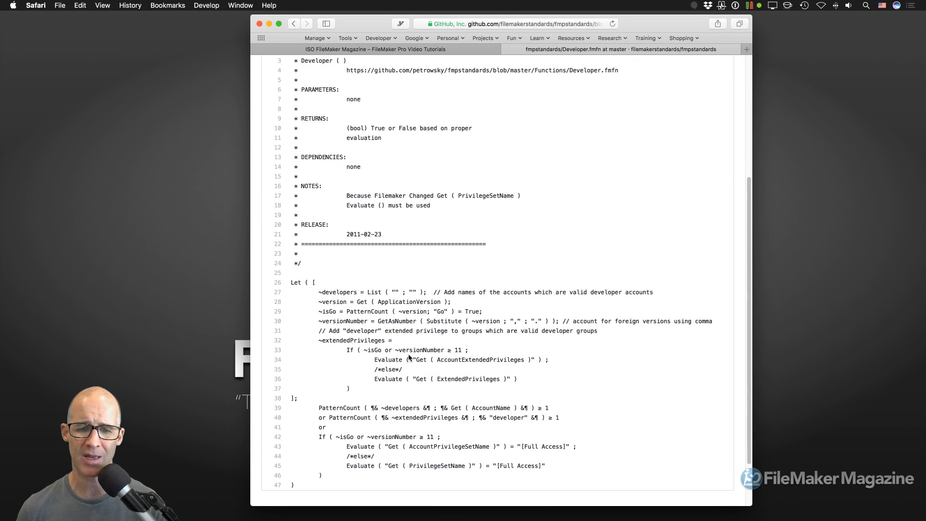
scroll(447, 328, "down", 1)
scroll(550, 259, "up", 8)
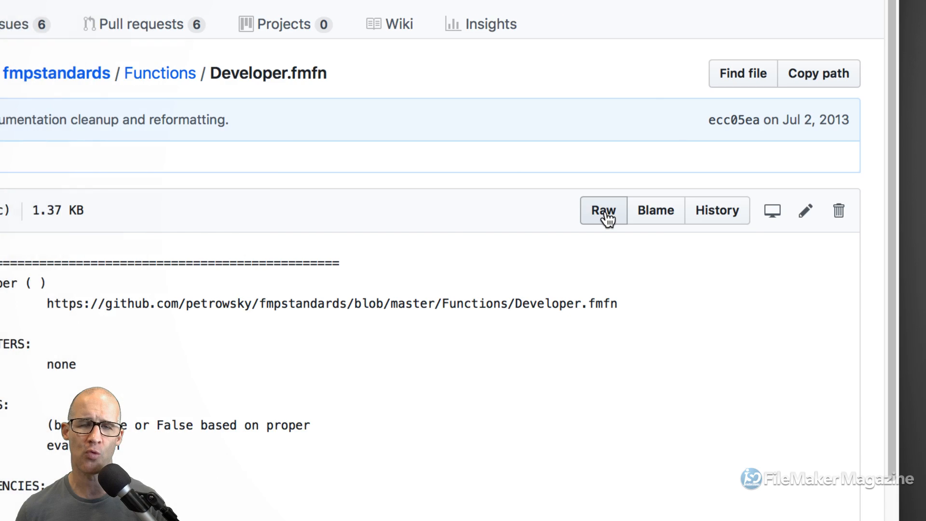
left_click(605, 213)
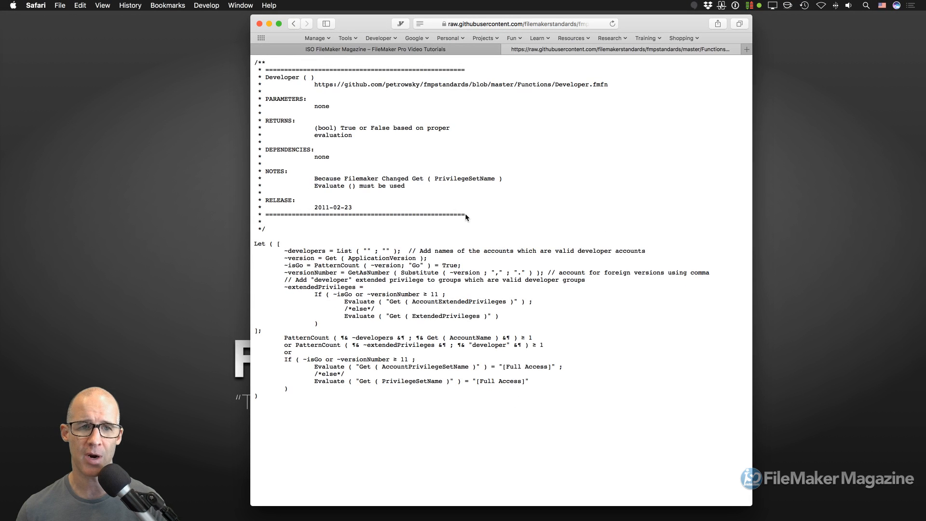
key("super+a")
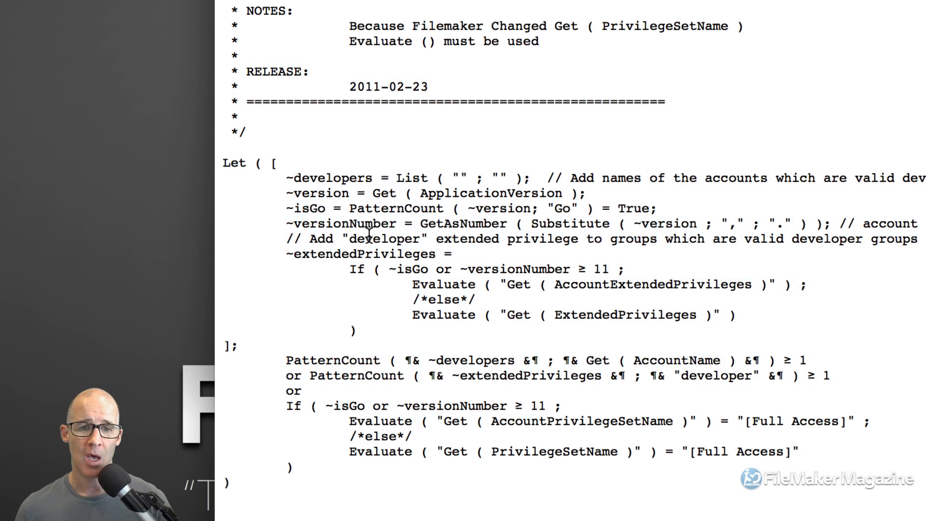
Step: Highlight the Evaluate ( "Get ( AccountPrivilegeSetName )" ) expression in the function's final condition
left_click(325, 276)
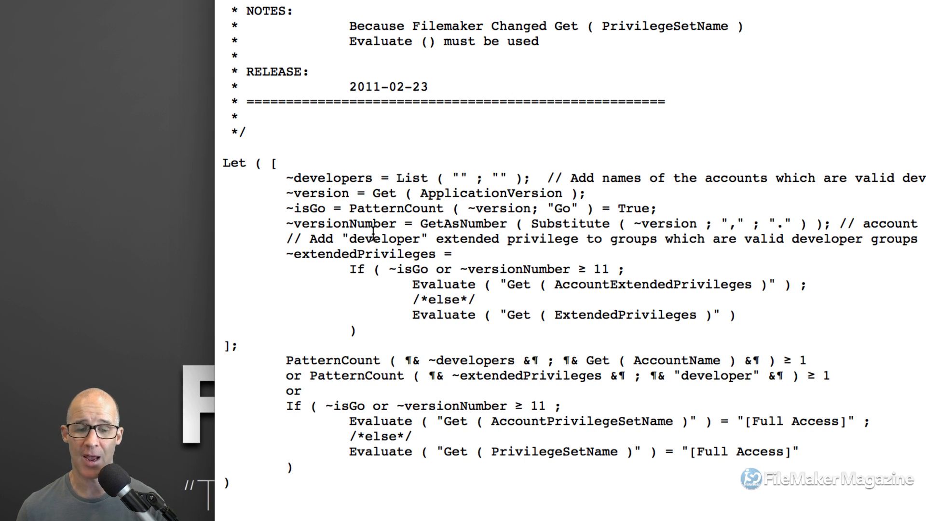
left_click_drag(349, 422, 709, 424)
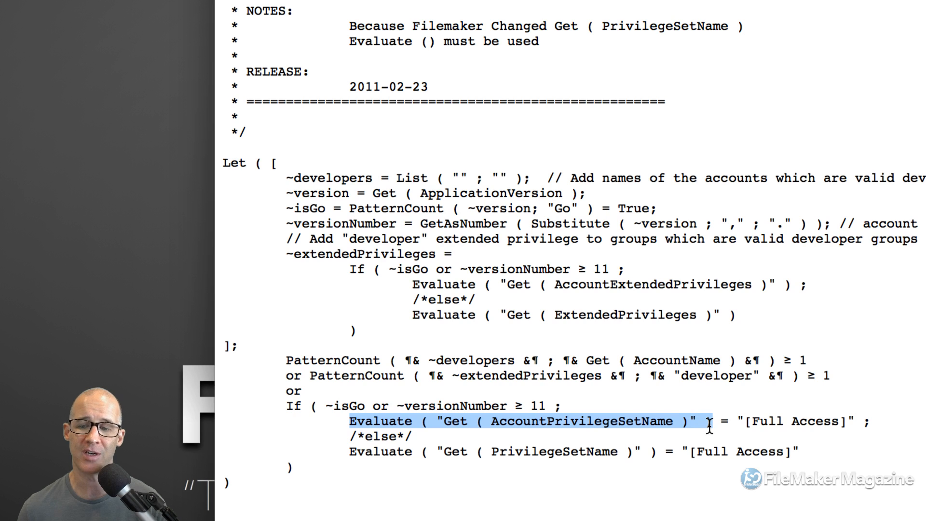
Step: Highlight the "[Full Access]" comparison, the ≥ 11 version check, and the PrivilegeSetName, AccountPrivilegeSetName and AccountExtendedPrivileges expressions in the Developer code
left_click(744, 423)
left_click_drag(847, 422, 744, 425)
left_click(527, 408)
left_click_drag(547, 407, 518, 409)
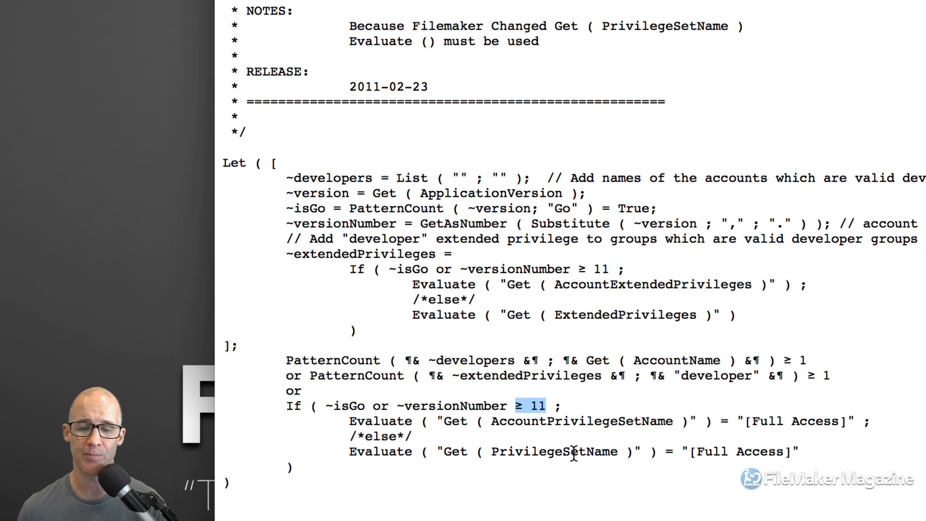
left_click_drag(445, 453, 632, 454)
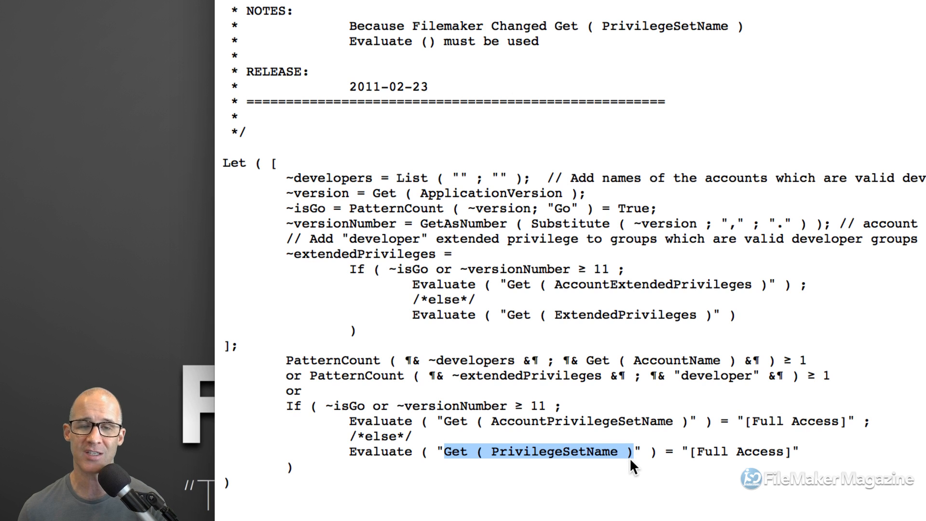
left_click_drag(490, 421, 673, 423)
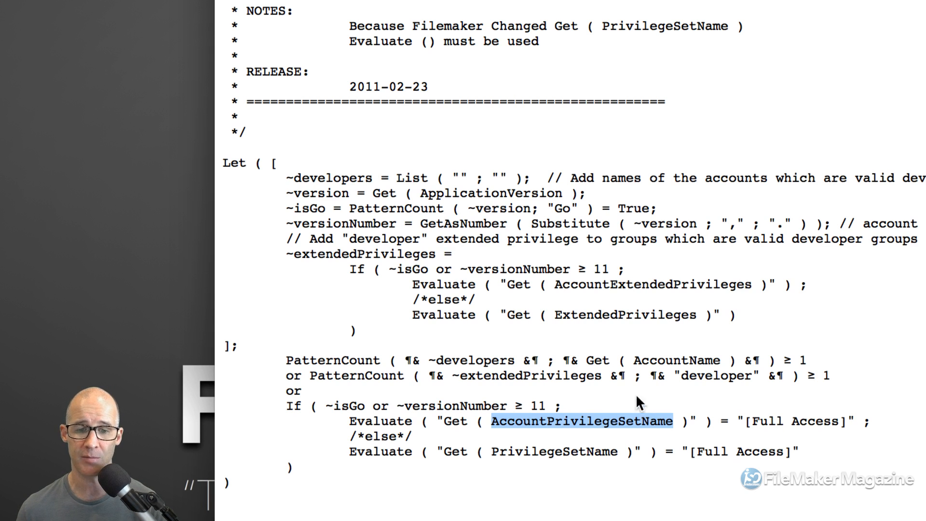
left_click(507, 288)
left_click_drag(507, 287, 761, 287)
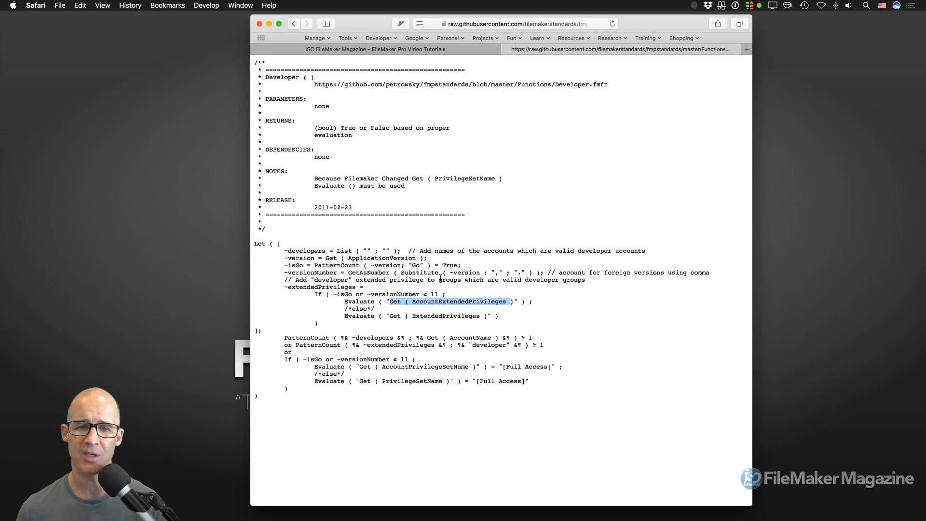
Step: Select the entire raw Developer code, switch to FileMaker Pro Advanced and open the custom functions manager for Time Track
key("super+a")
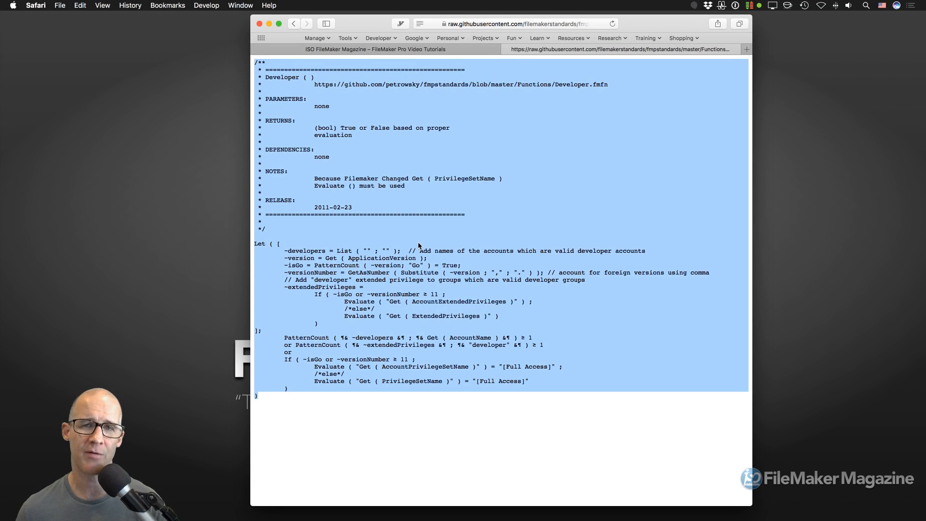
key("super+Tab")
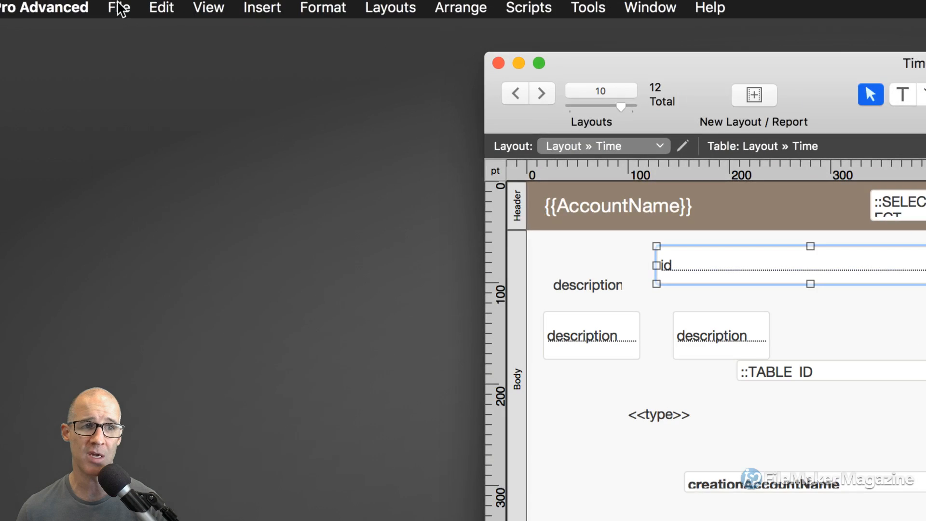
left_click(123, 7)
mouse_move(143, 95)
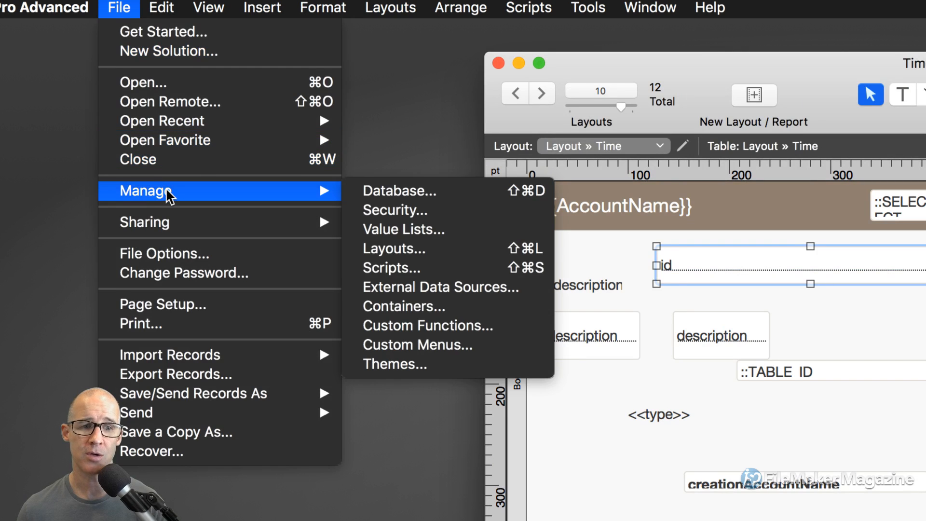
left_click(377, 326)
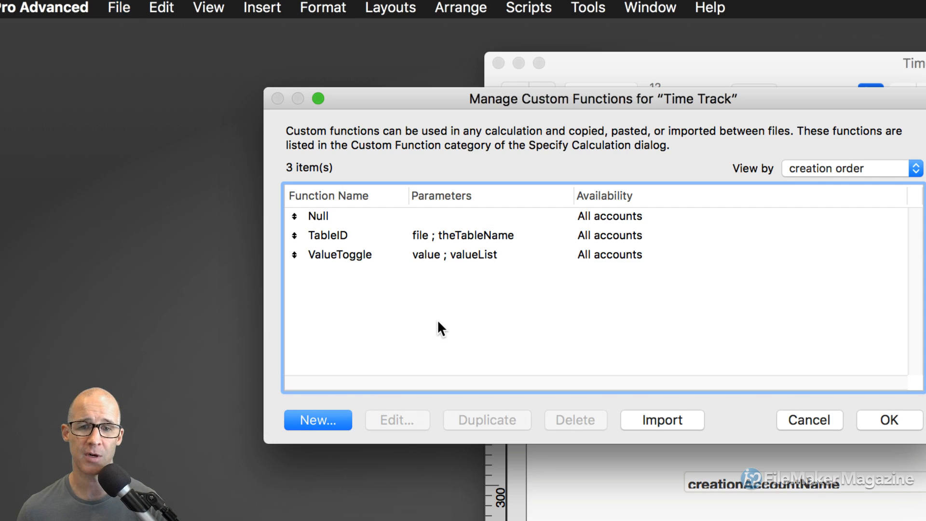
Step: Create a new custom function and paste the copied Developer code as its calculation
left_click(318, 418)
left_click_drag(650, 170, 381, 58)
left_click(372, 343)
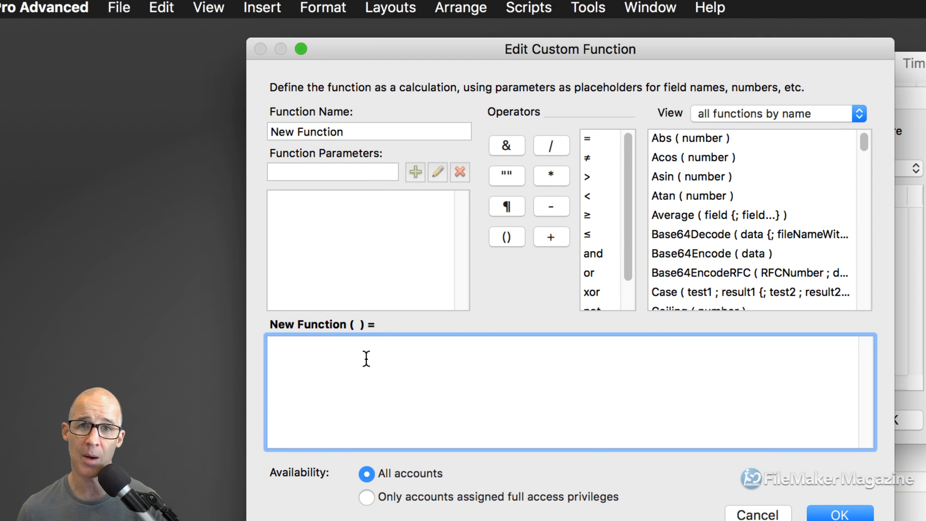
key("super+v")
scroll(376, 371, "up", 10)
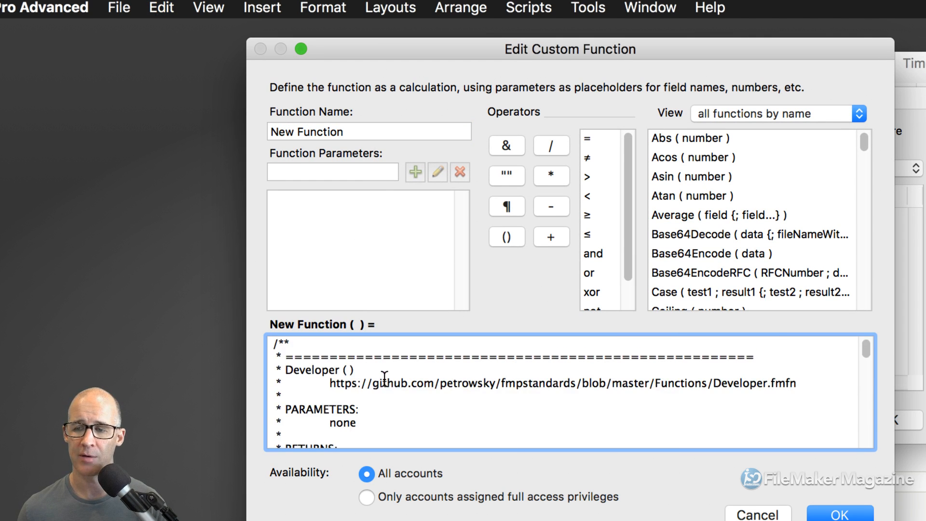
Step: Name the function Developer using the name in its header comment, and save it to the file's custom functions
double_click(321, 371)
left_click_drag(358, 371, 285, 371)
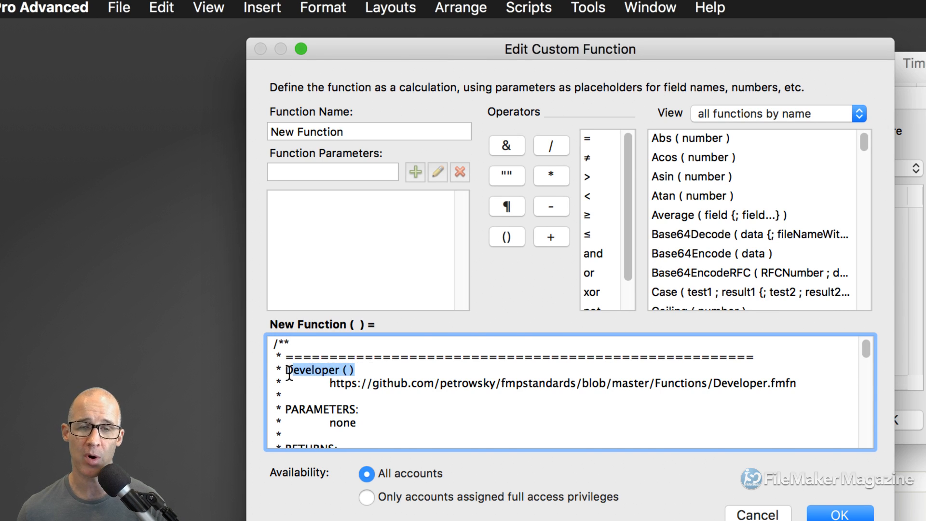
left_click(348, 370)
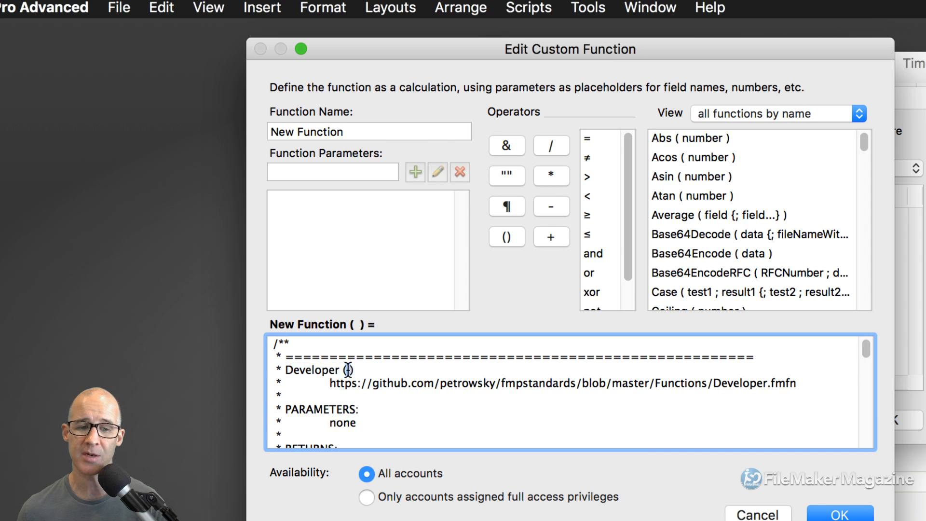
double_click(315, 372)
key("super+c")
triple_click(345, 133)
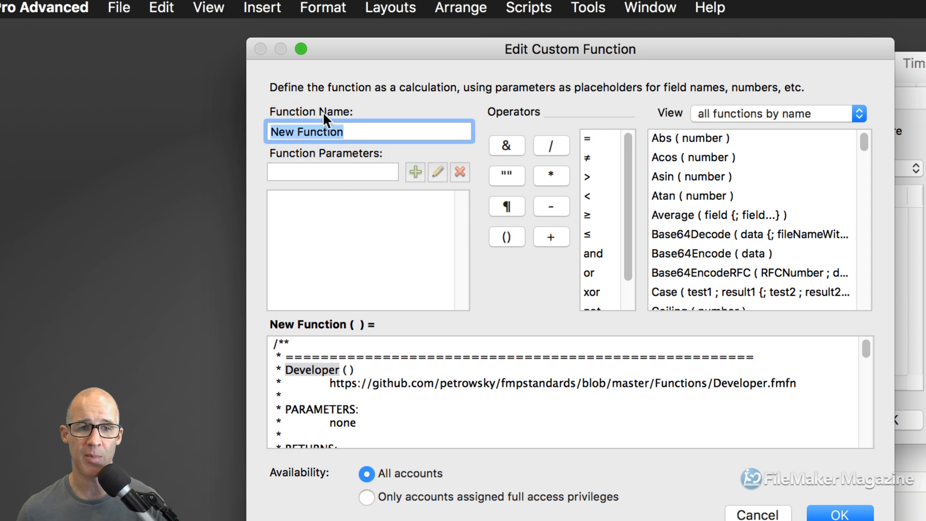
key("super+v")
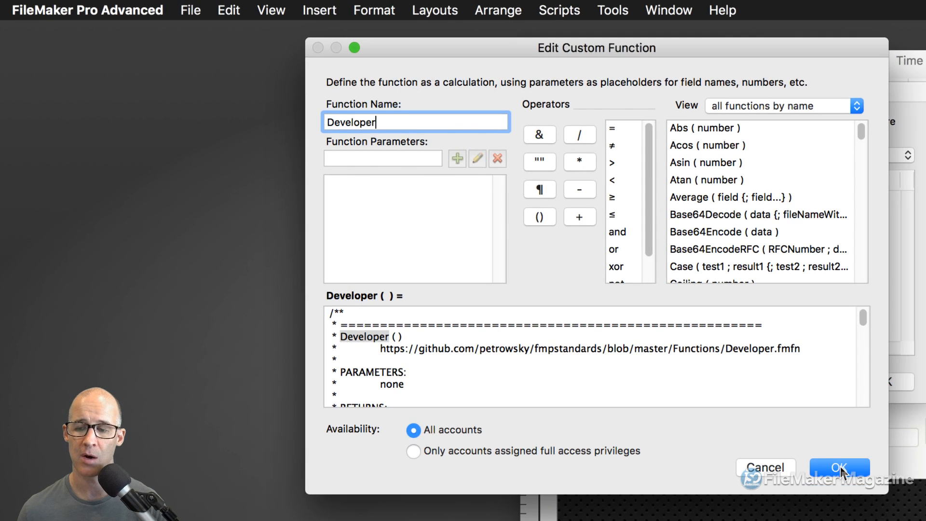
left_click(840, 467)
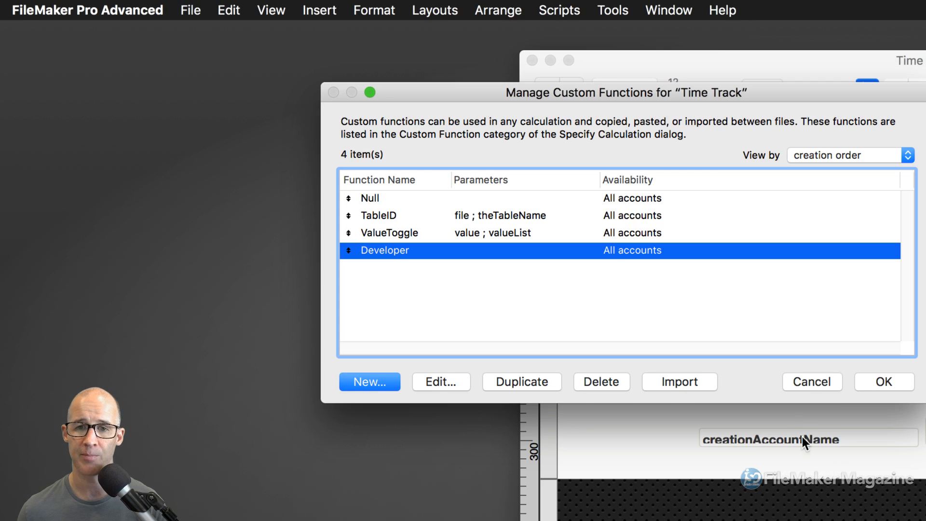
left_click(873, 379)
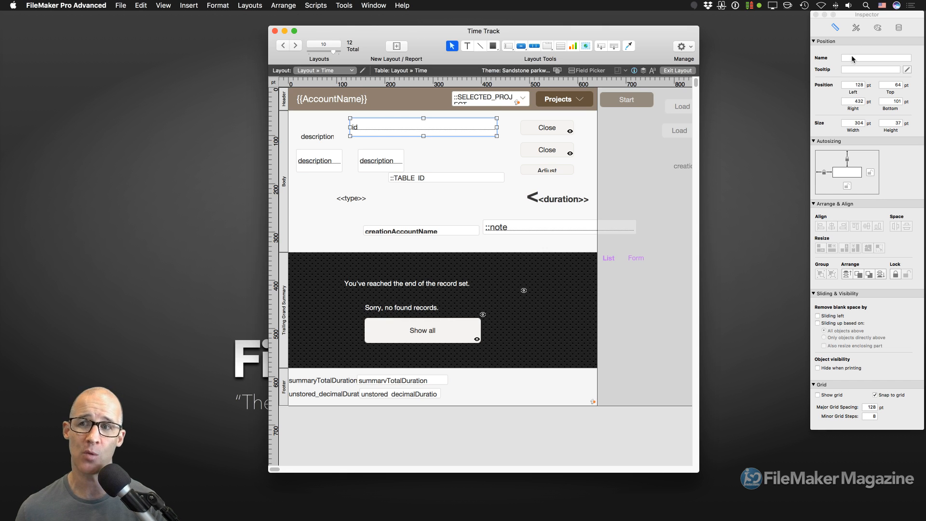
Step: Move the id field beyond the layout's edge and back, check it in Browse mode, and place it at 160 pt left, 59 pt top
left_click_drag(870, 15, 707, 45)
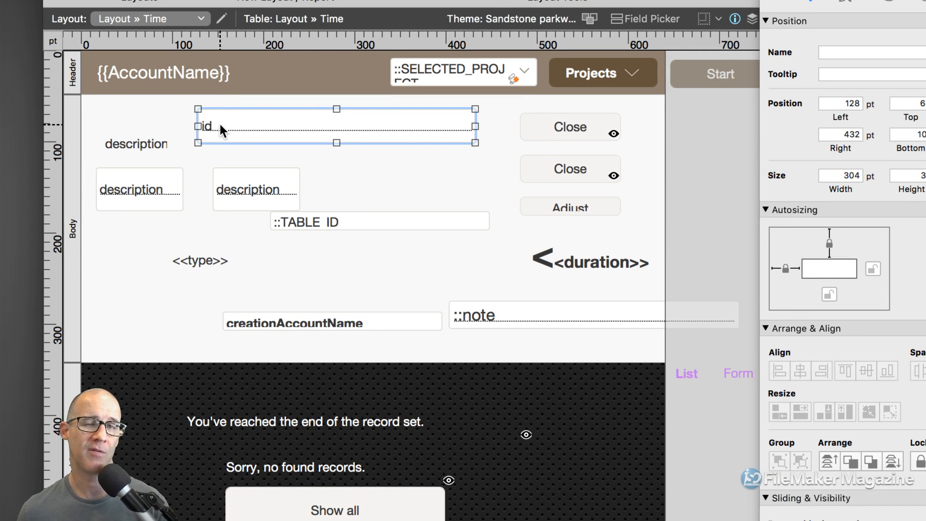
left_click_drag(220, 123, 708, 182)
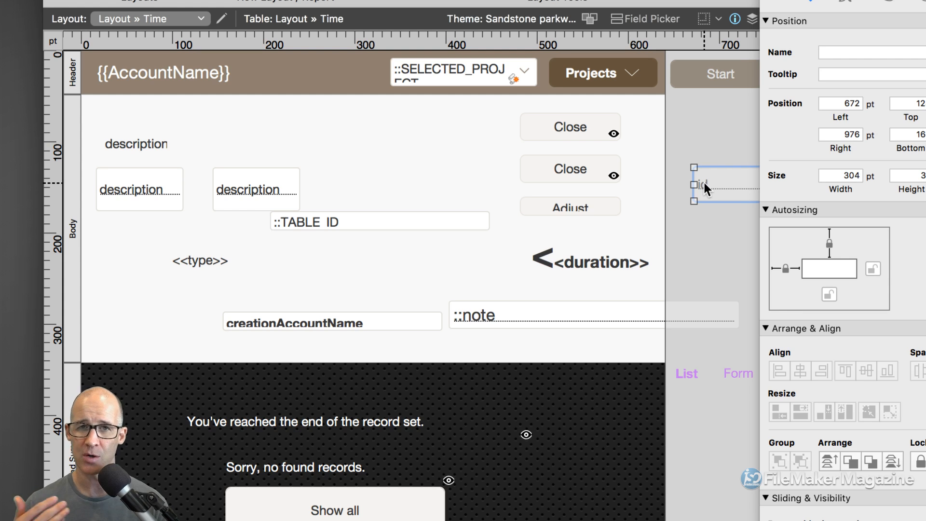
left_click_drag(704, 183, 381, 165)
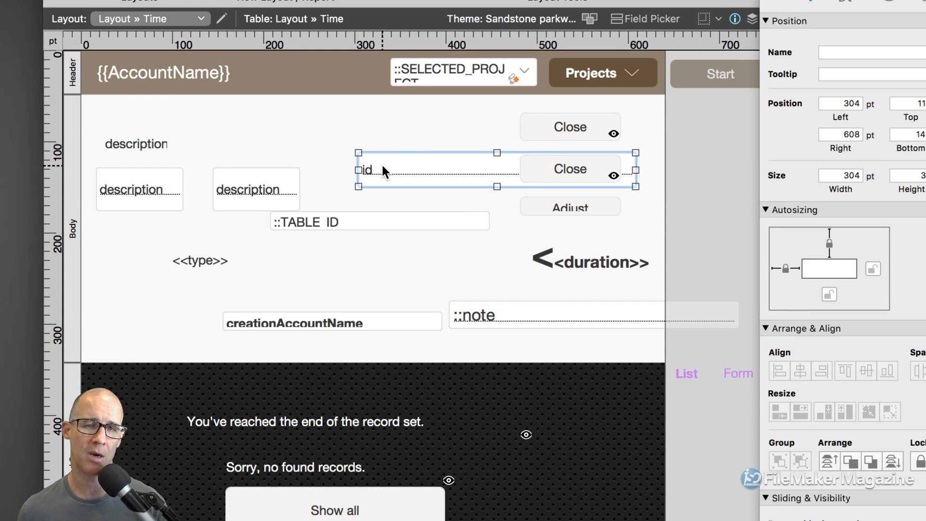
key("super+b")
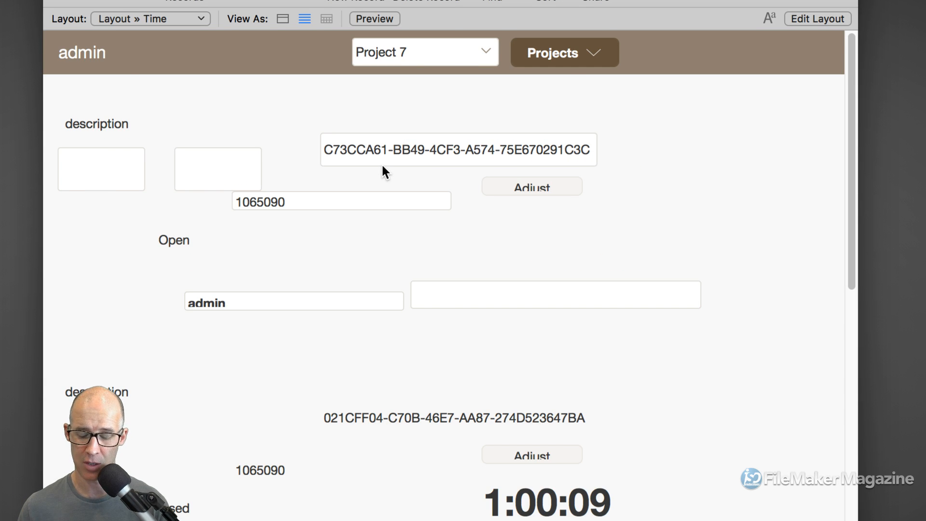
key("super+l")
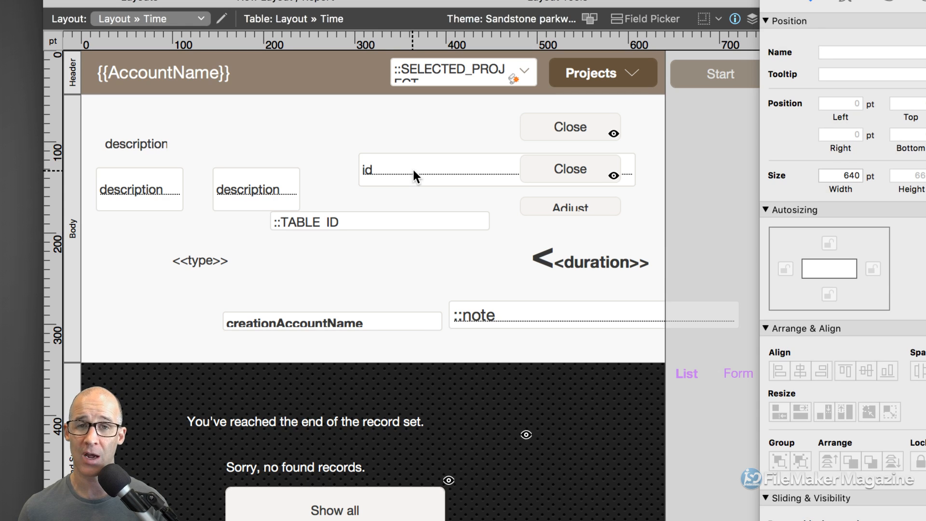
left_click_drag(415, 167, 283, 122)
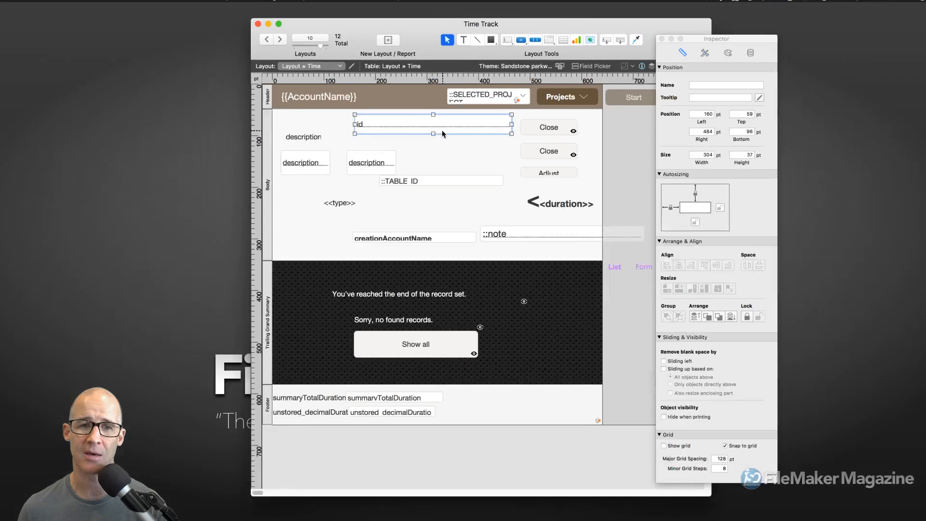
Step: Set the id field's hide condition to not Developer
left_click_drag(716, 39, 591, 39)
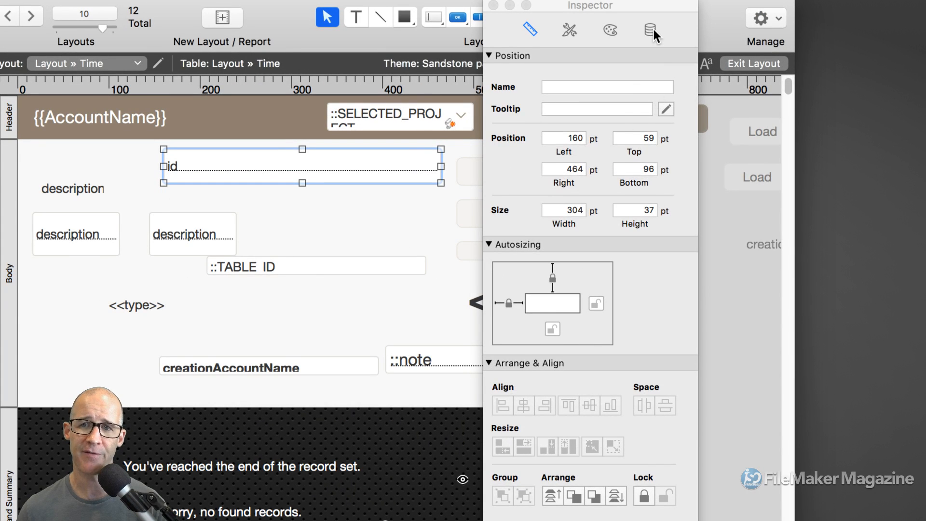
left_click(651, 29)
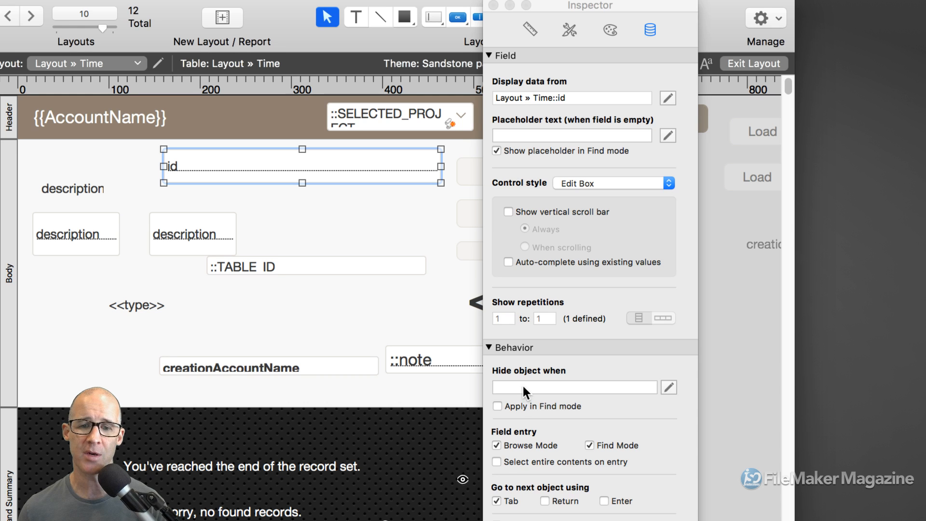
left_click(523, 387)
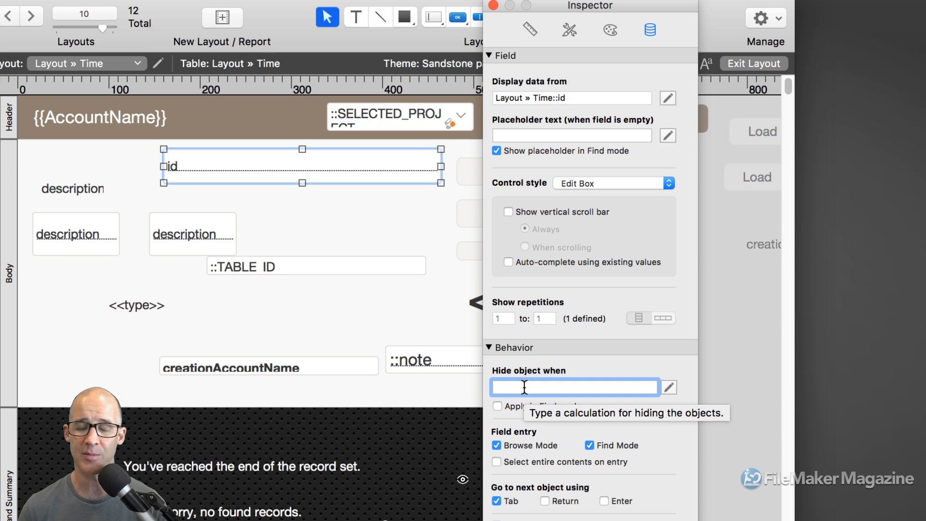
type("not developer")
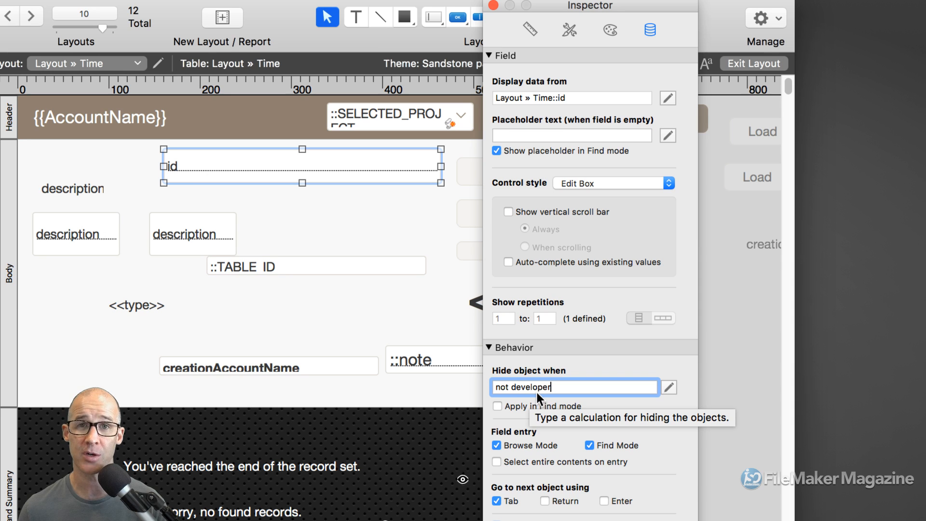
left_click(435, 244)
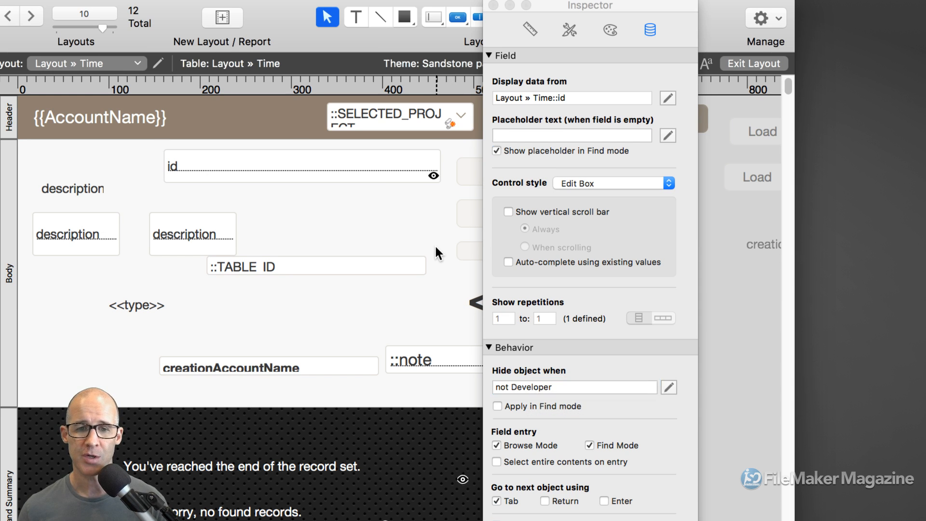
Step: Put quotation marks around Developer in the id field's hide condition and remove them again
left_click(395, 169)
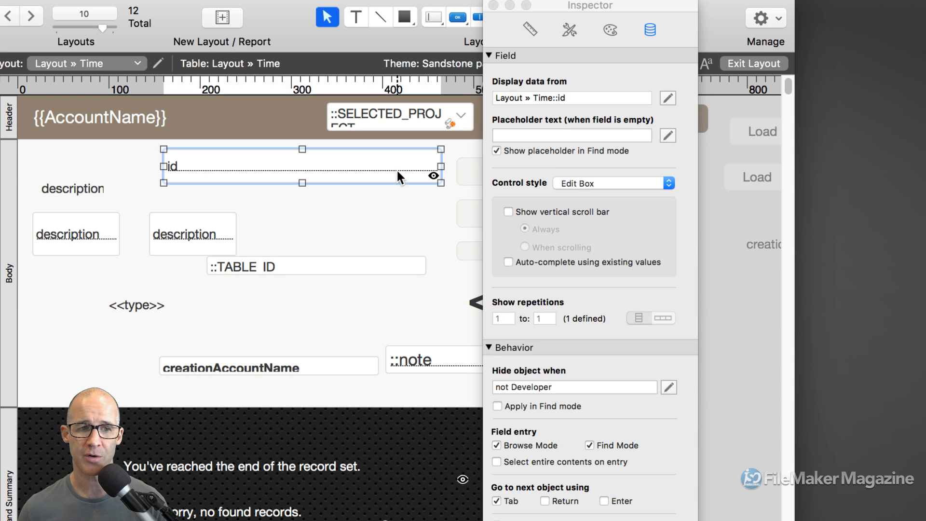
left_click(524, 388)
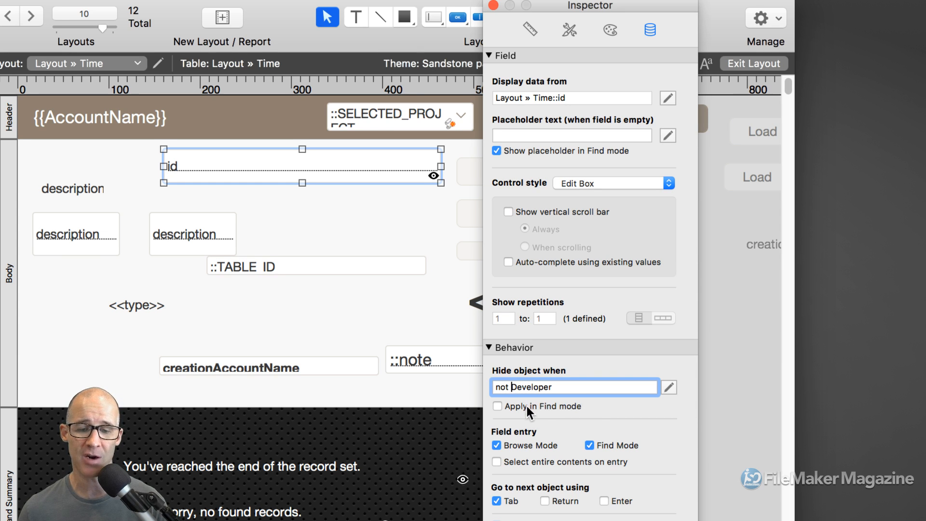
type("\"")
key("End")
type("\"")
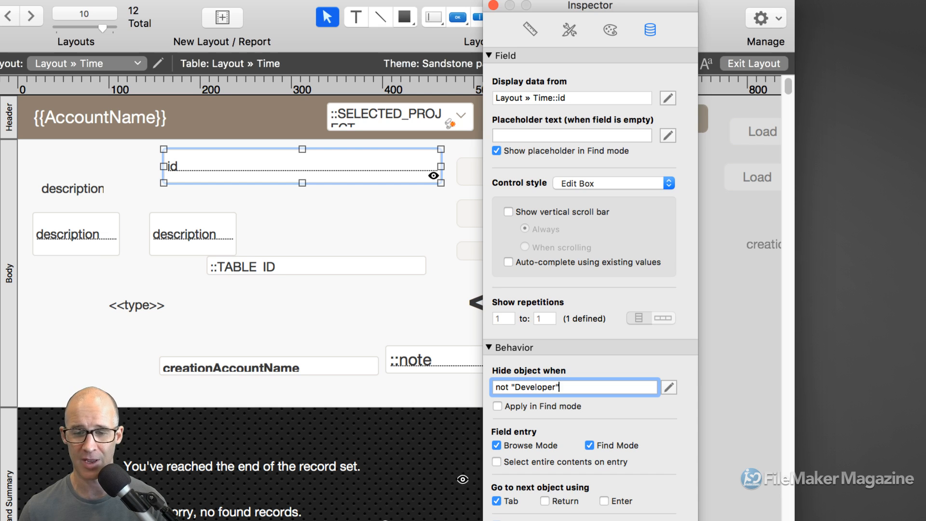
left_click(514, 386)
key("BackSpace")
left_click(557, 387)
key("BackSpace")
left_click(415, 242)
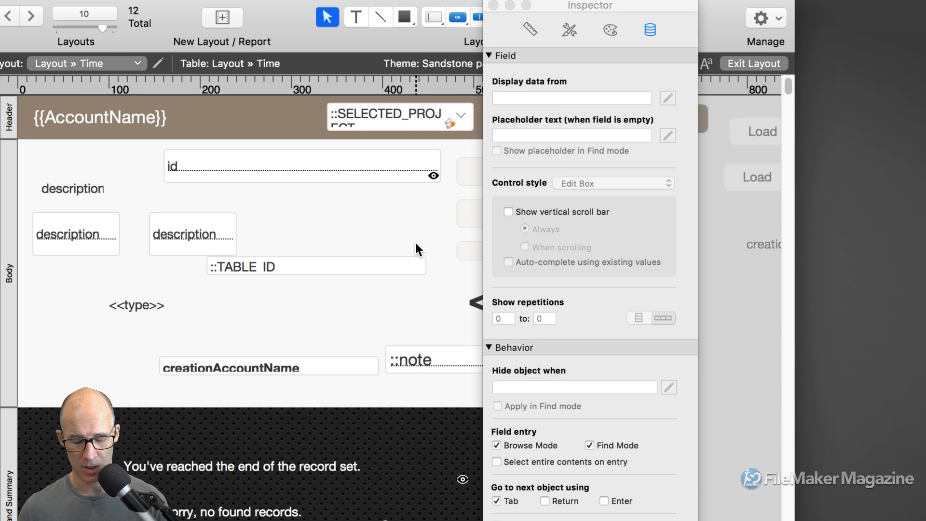
Step: Check the id field in Browse mode, return to Layout mode and move the field into the grey area beyond the layout's edge
key("super+b")
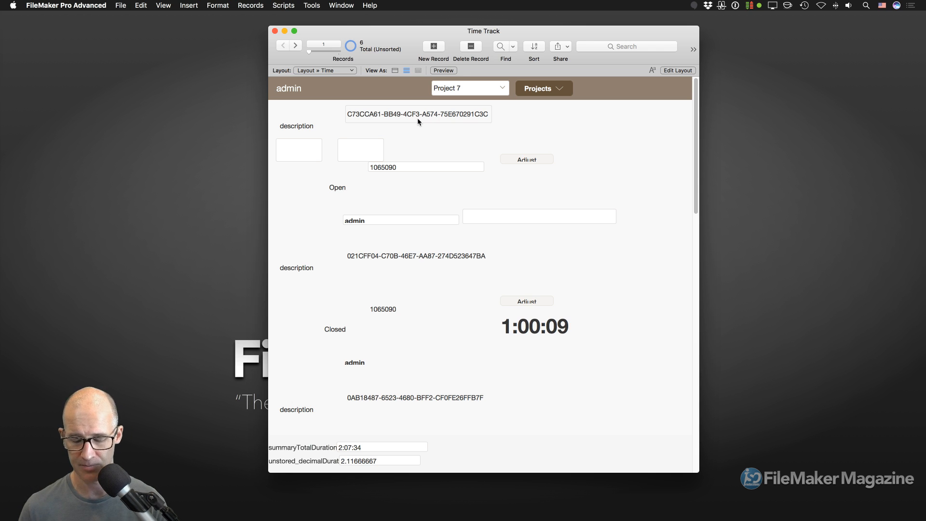
key("super+l")
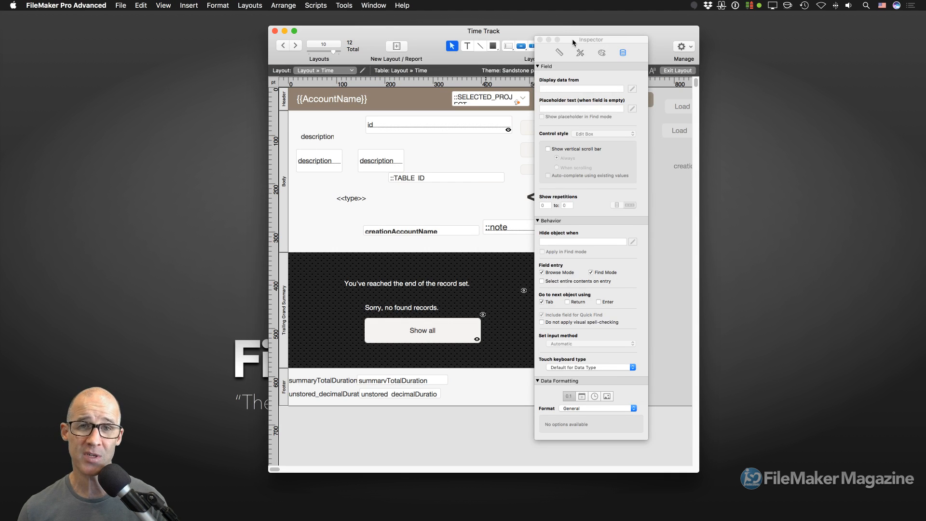
left_click_drag(572, 43, 757, 37)
left_click_drag(380, 128, 627, 188)
Step: Check which script each of the two Close buttons on the layout performs in its button setup
left_click(557, 128)
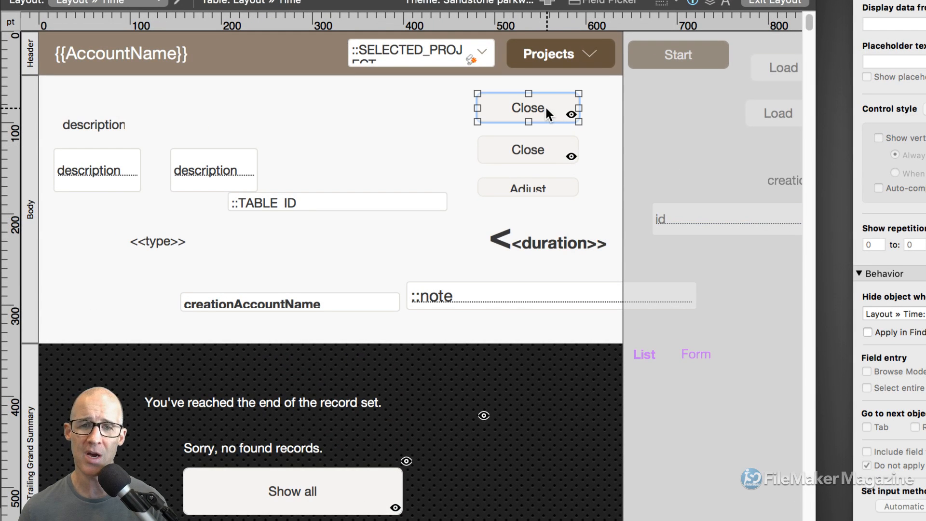
left_click_drag(682, 104, 666, 66)
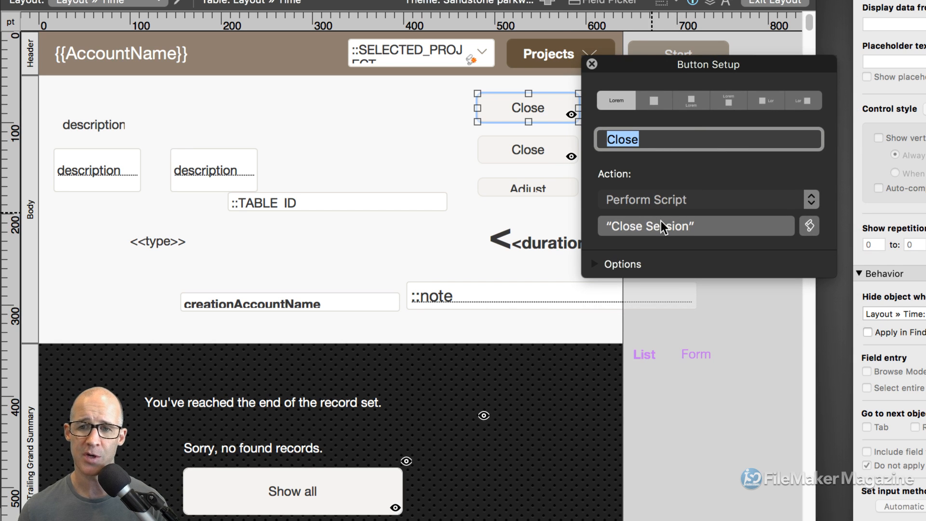
left_click(535, 153)
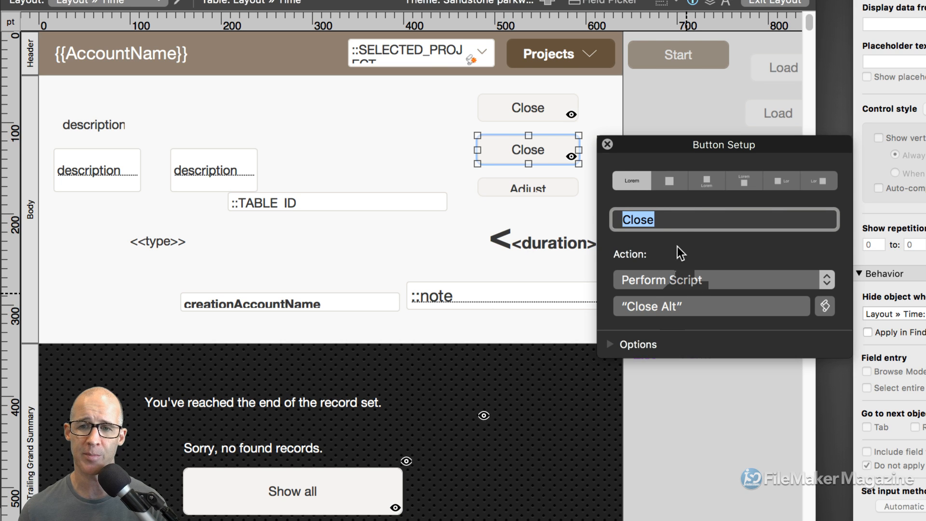
left_click(607, 144)
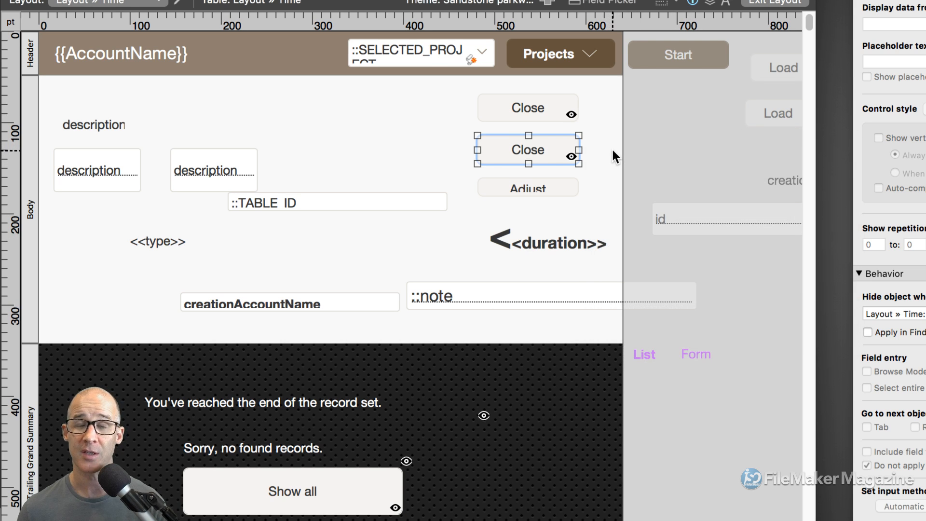
Step: Open the Script Workspace and compare the steps of the Close Session and Close Alt scripts
key("super+shift+s")
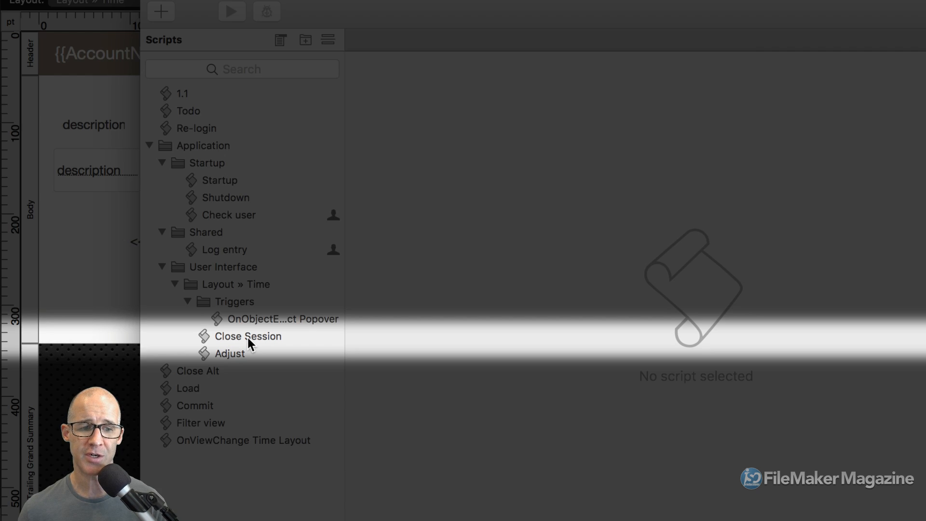
left_click(246, 335)
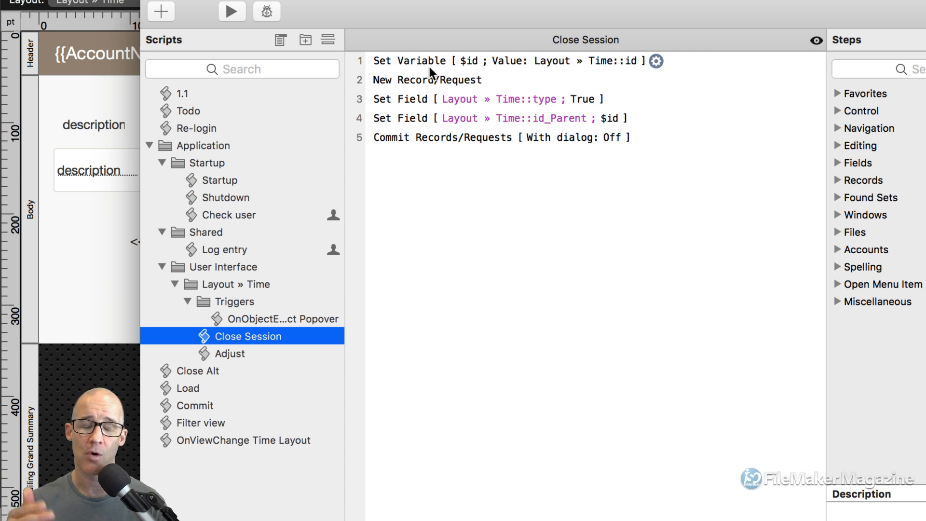
left_click(220, 368)
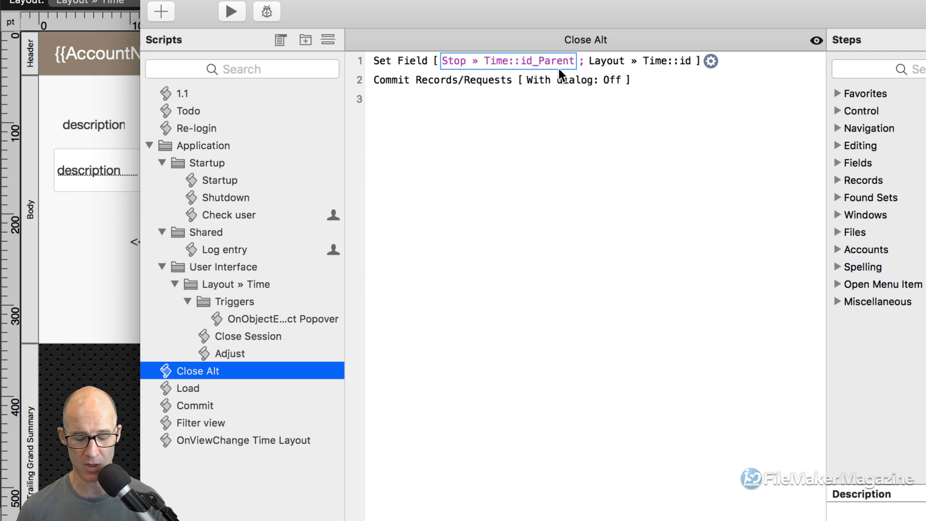
Step: Examine the relationship between Layout » Time and Stop » Time in the file's relationships graph
key("super+shift+d")
left_click(458, 45)
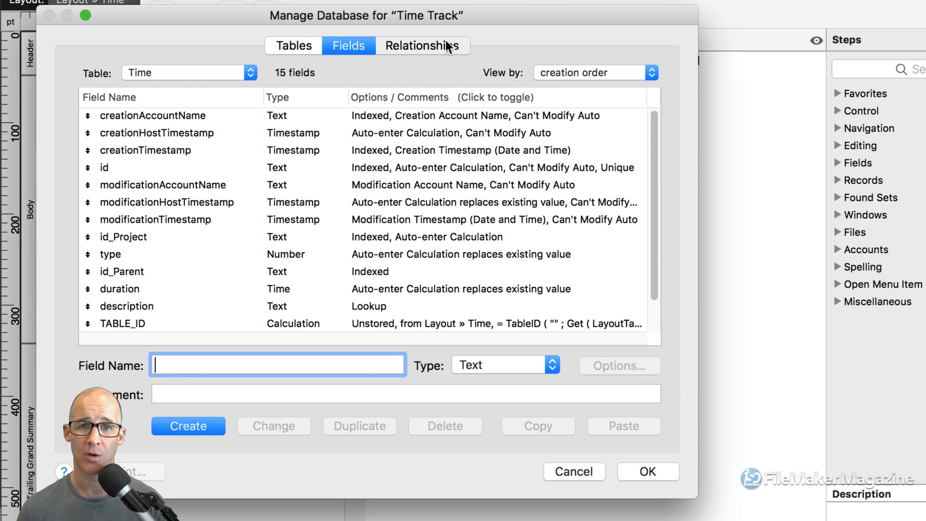
left_click_drag(492, 13, 544, 99)
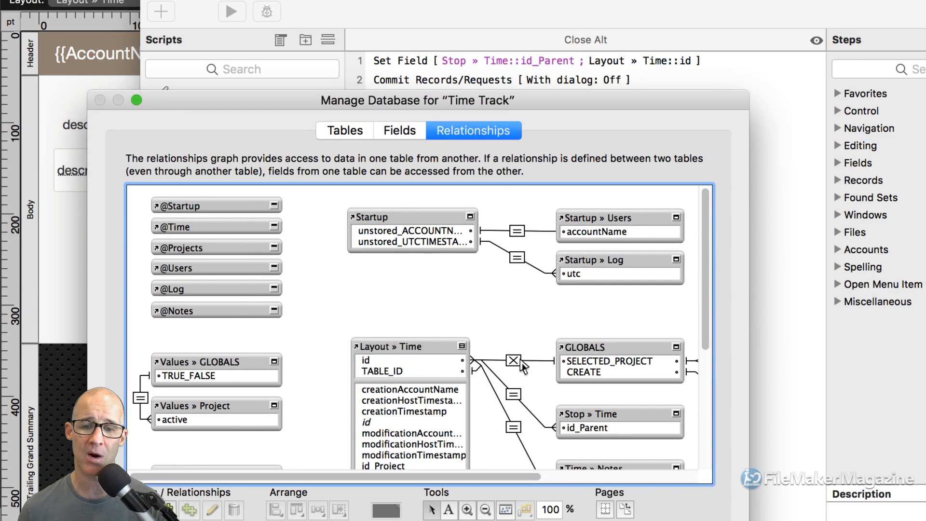
left_click(428, 346)
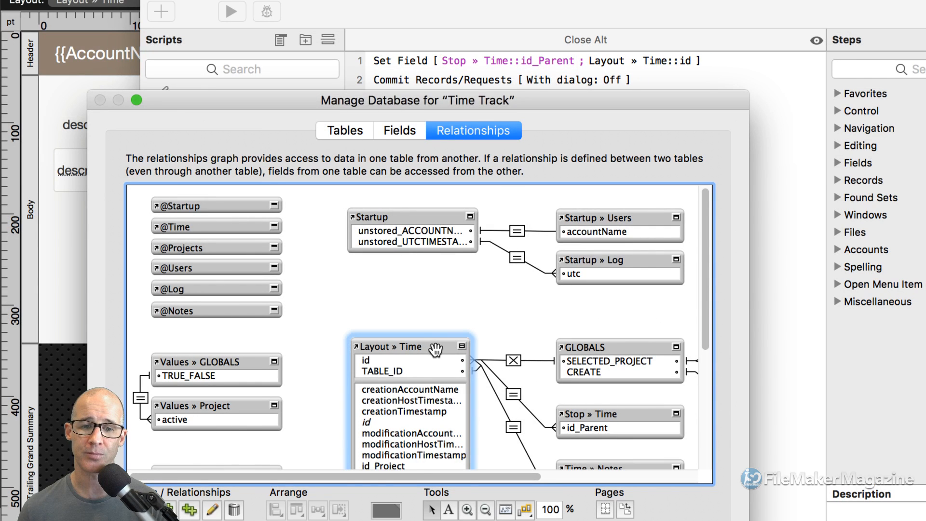
left_click(590, 416)
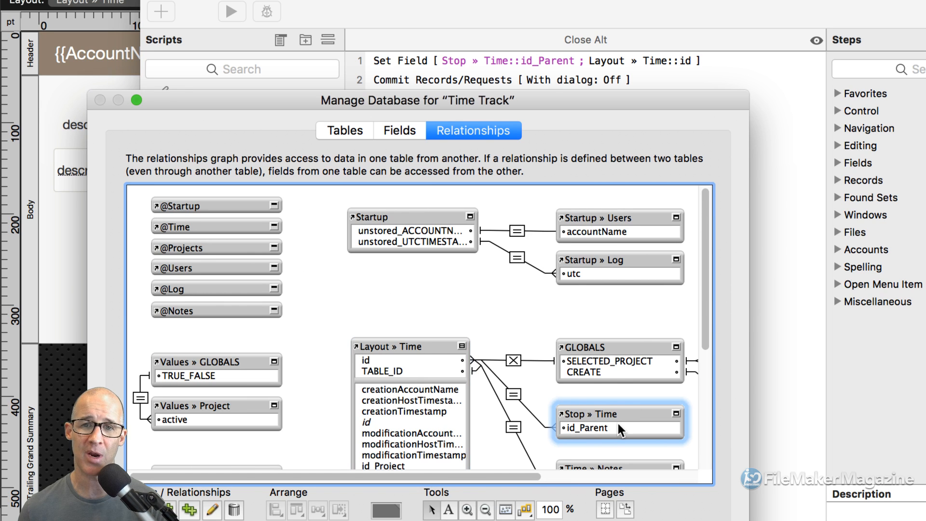
left_click(429, 346)
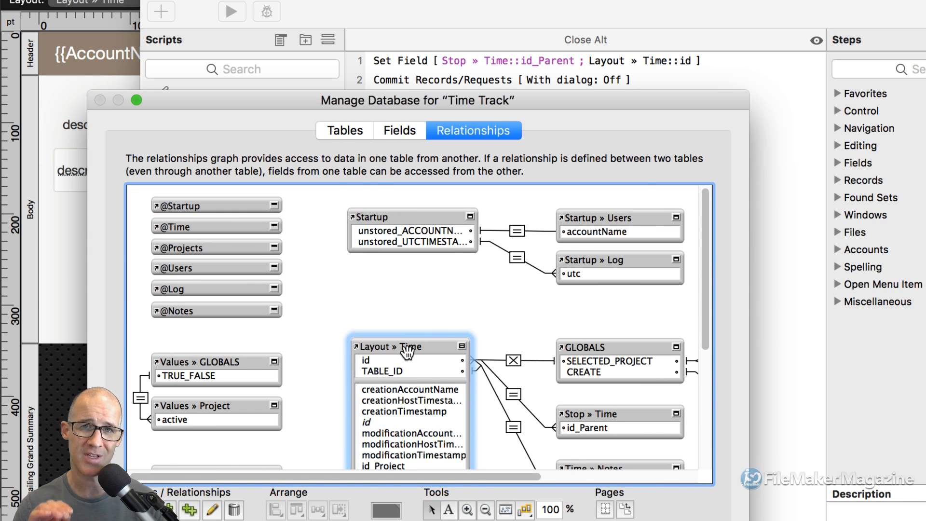
left_click(597, 414)
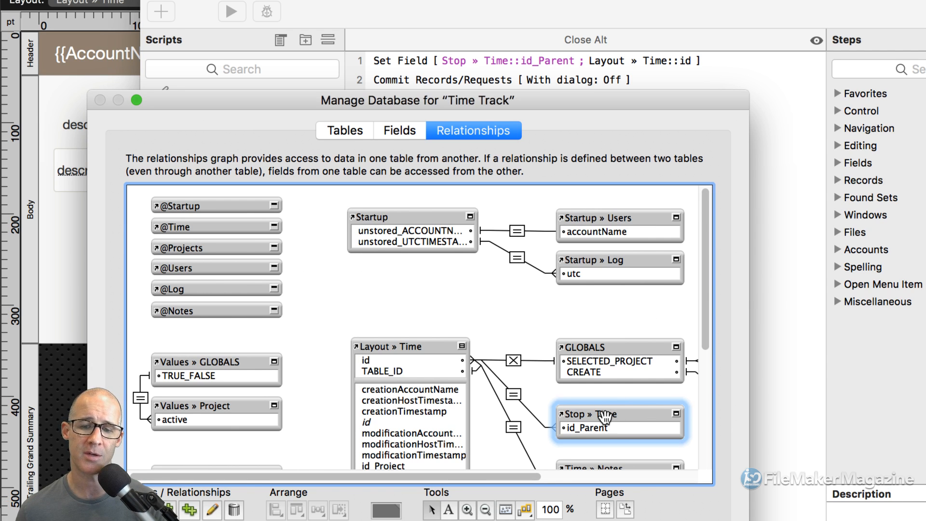
left_click_drag(226, 102, 256, 33)
left_click(723, 487)
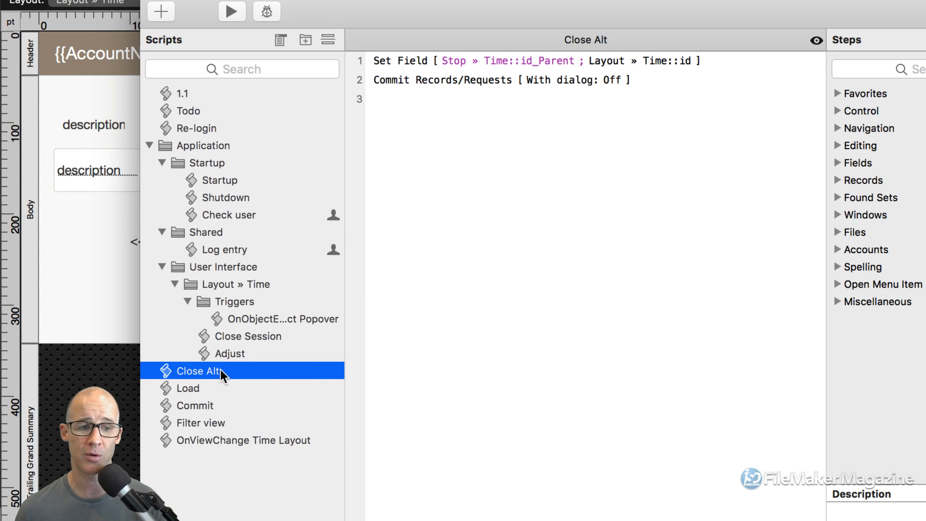
Step: Move the Close Alt script into the Layout » Time script folder
left_click_drag(186, 370, 233, 291)
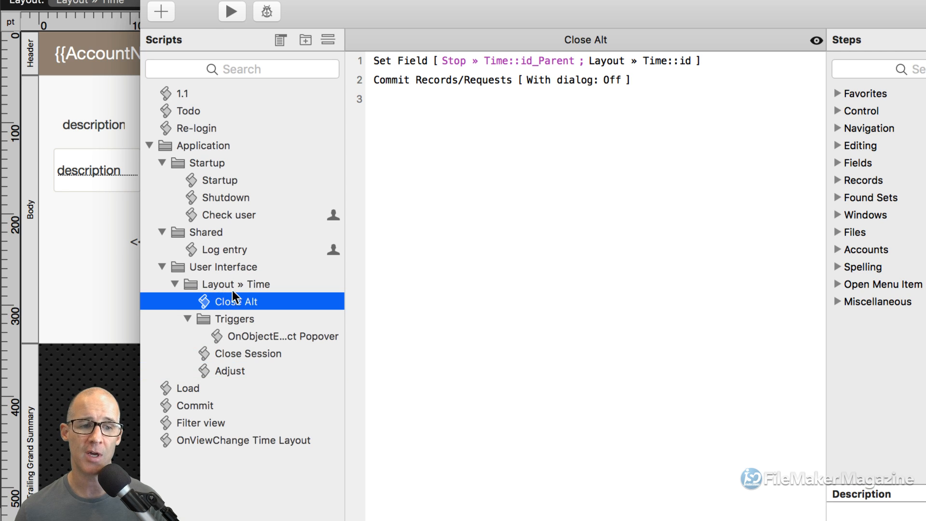
left_click(198, 266)
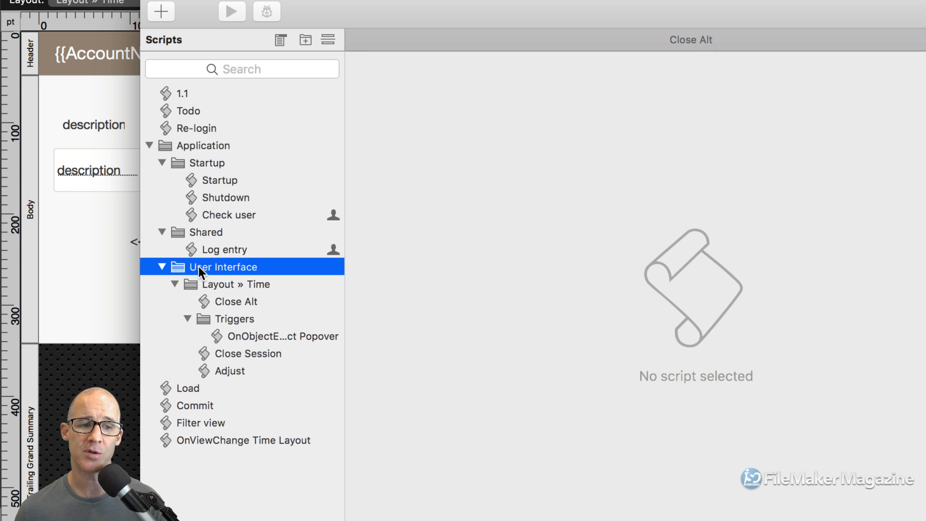
left_click(217, 285)
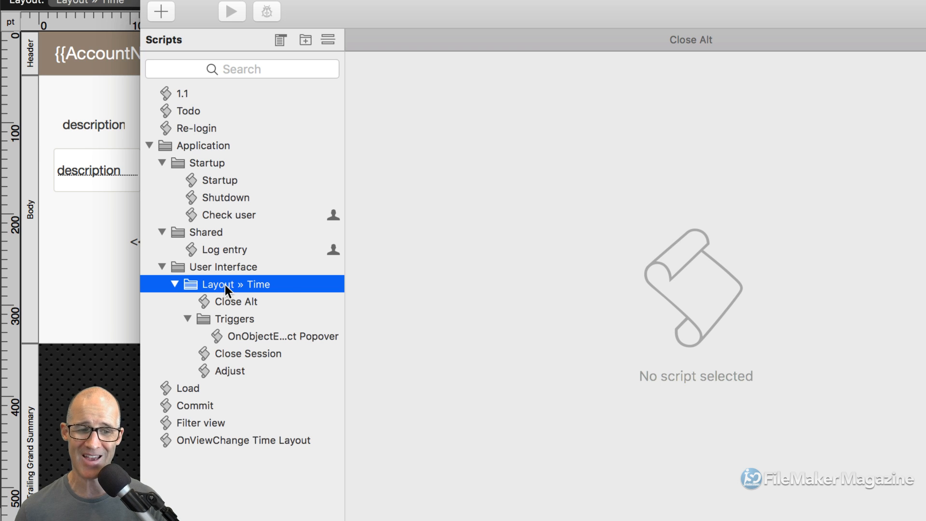
left_click(225, 301)
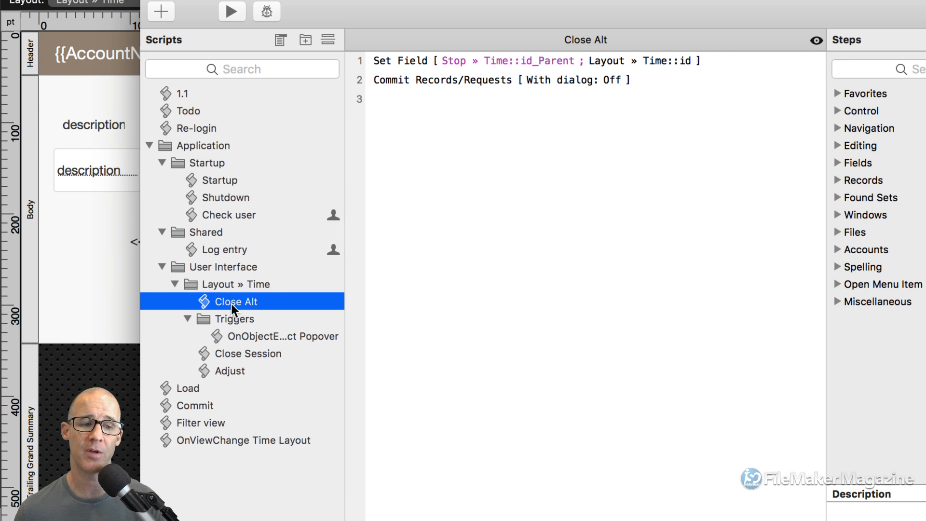
Step: Delete all script steps from the Close Session script
left_click(239, 353)
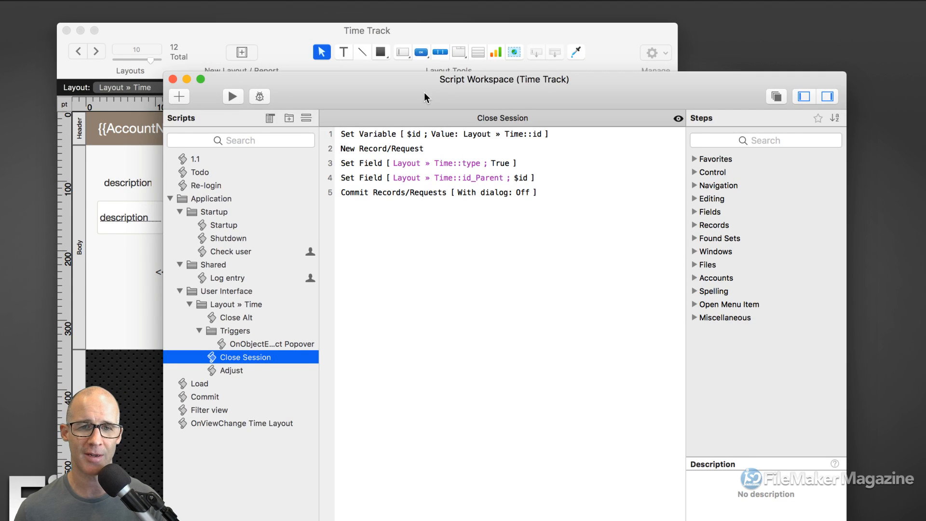
left_click_drag(425, 97, 483, 58)
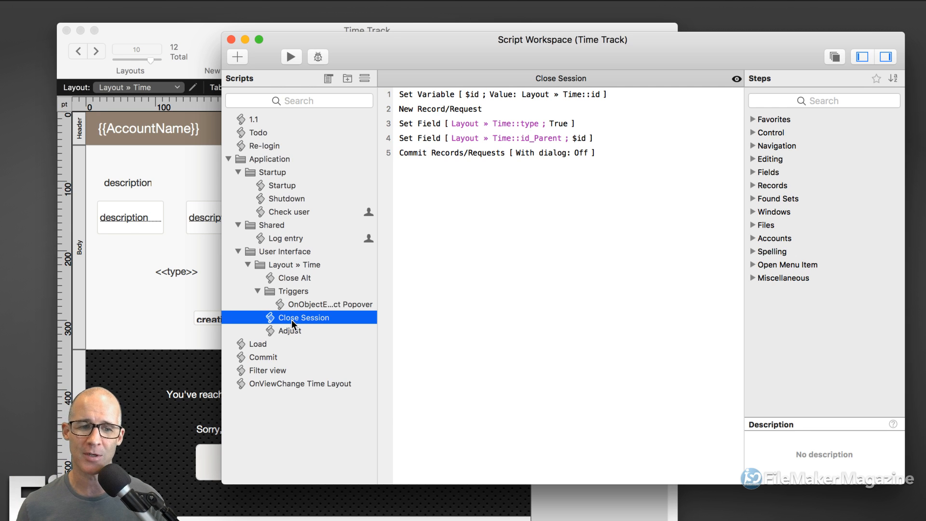
left_click(443, 199)
key("super+a")
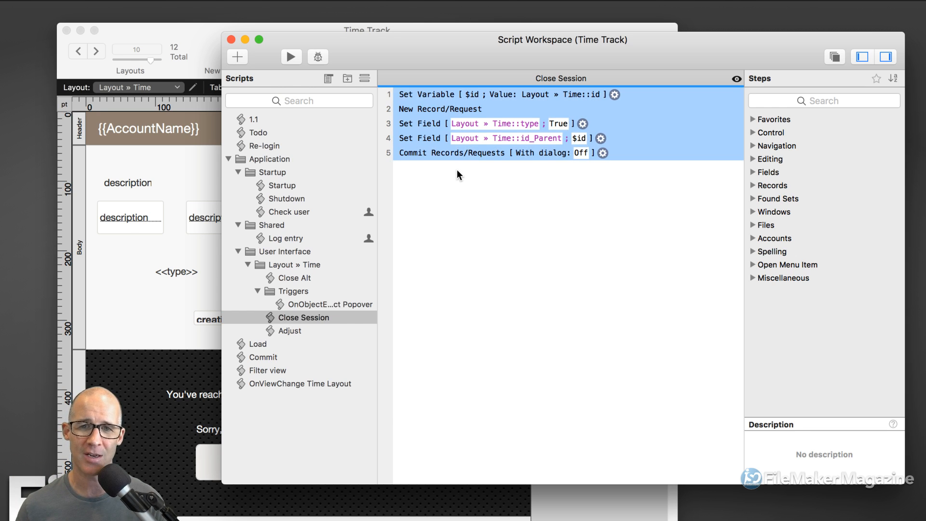
key("BackSpace")
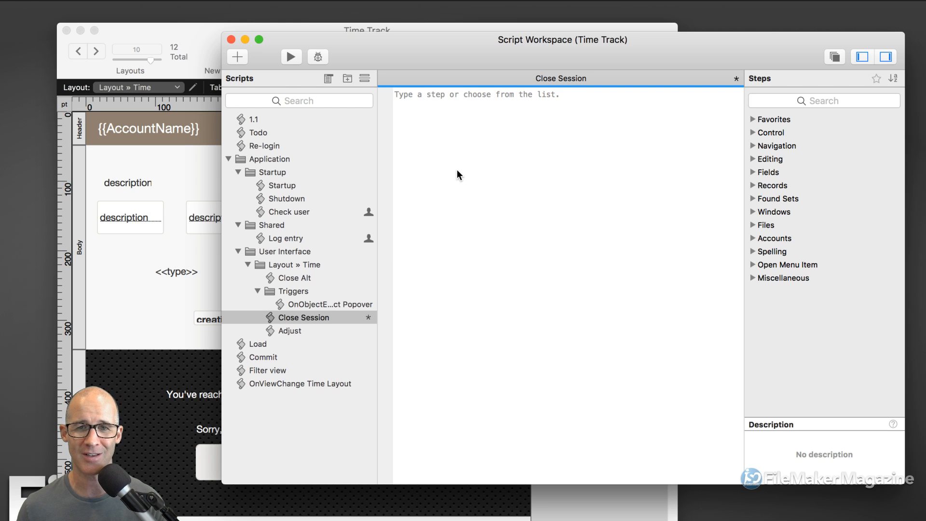
Step: Rename the emptied Close Session script as ••Unused
left_click(560, 77)
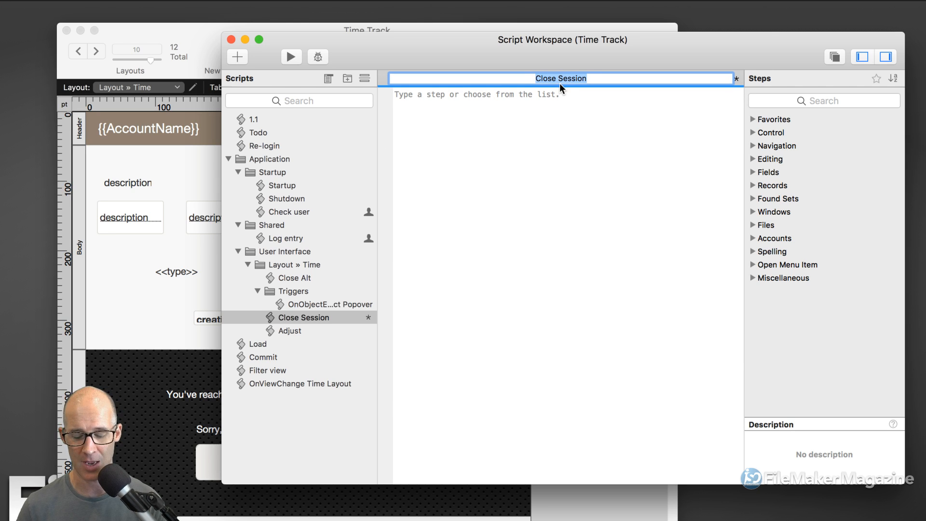
type("••Un")
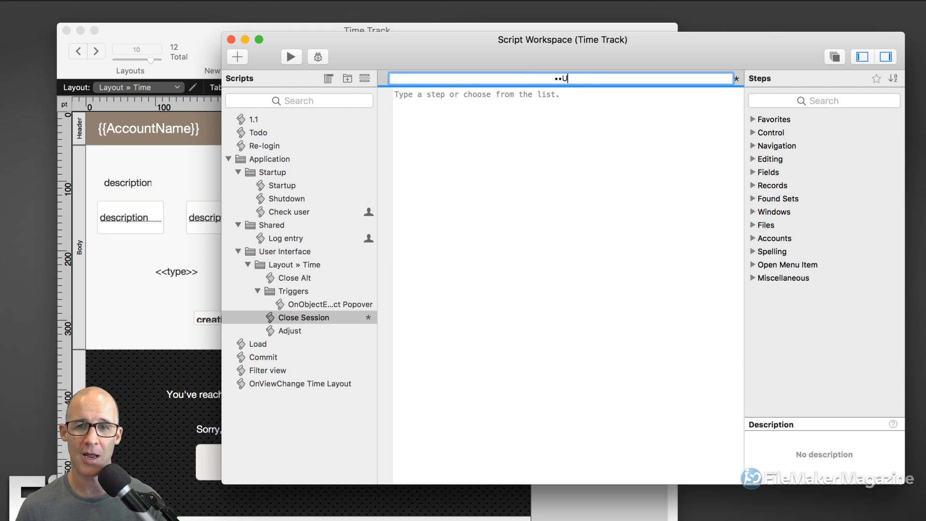
type("se")
key("BackSpace")
key("BackSpace")
type("used")
key("Return")
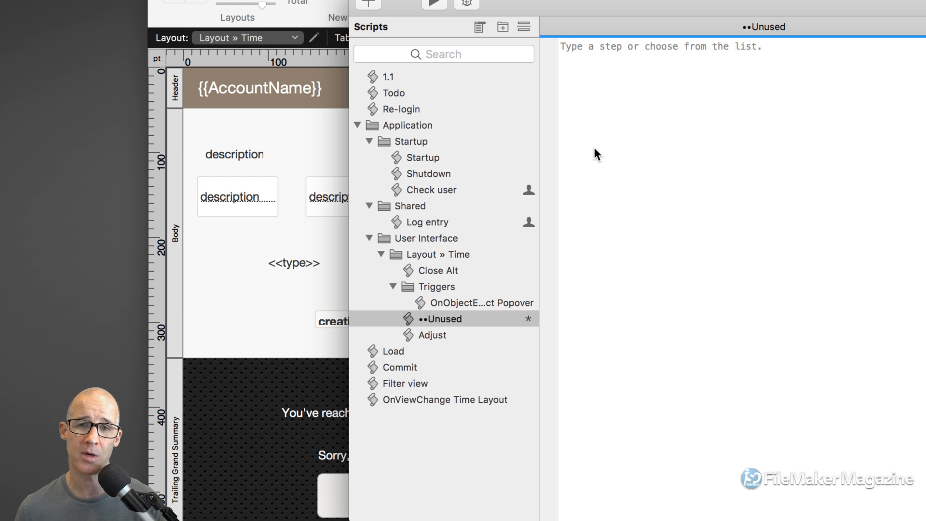
Step: Create a script folder named Deprecated directly below the Re-login script
left_click(408, 94)
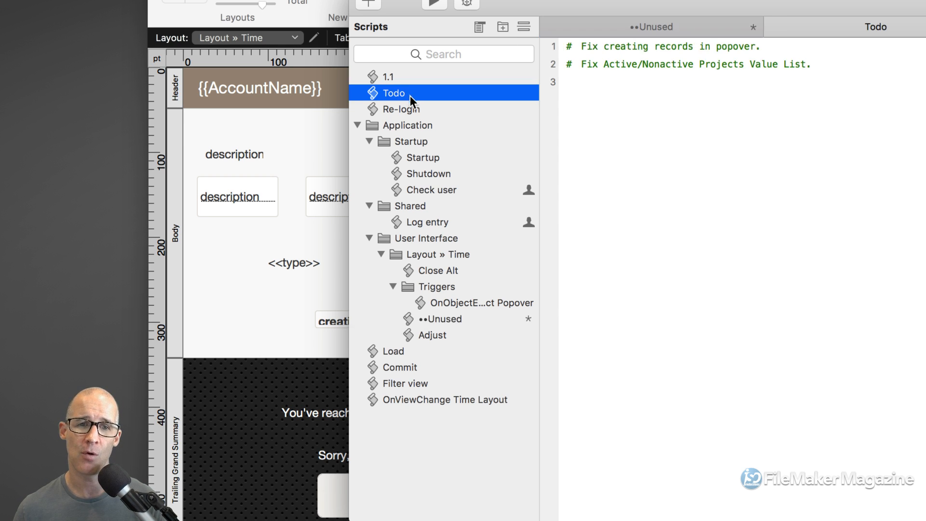
left_click(414, 110)
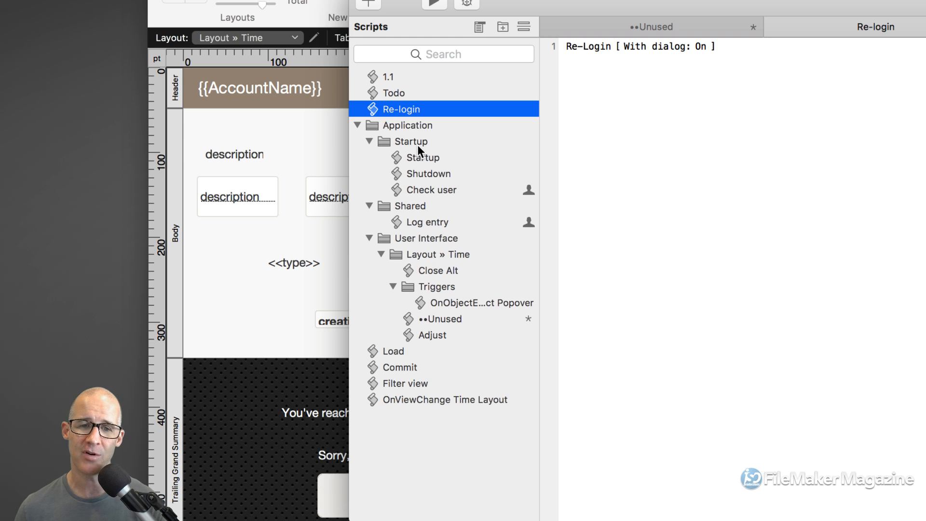
left_click(502, 28)
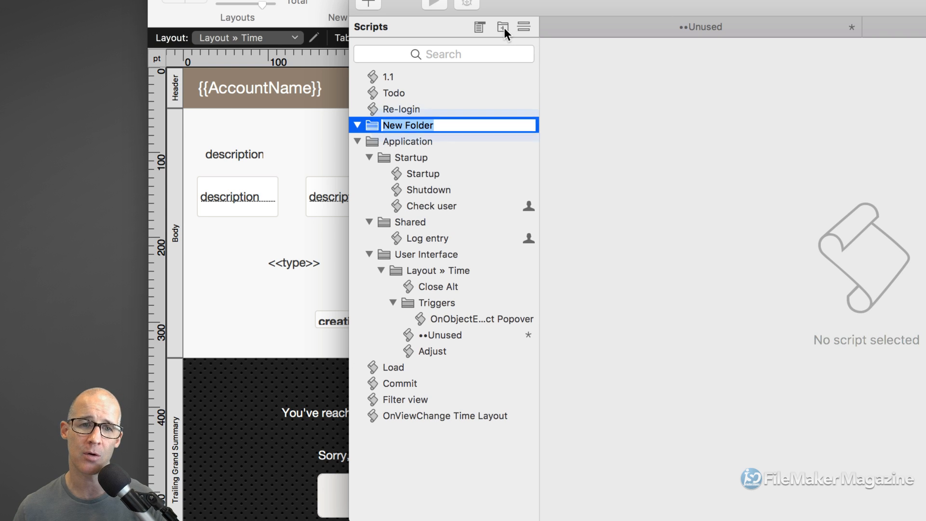
type("Dep")
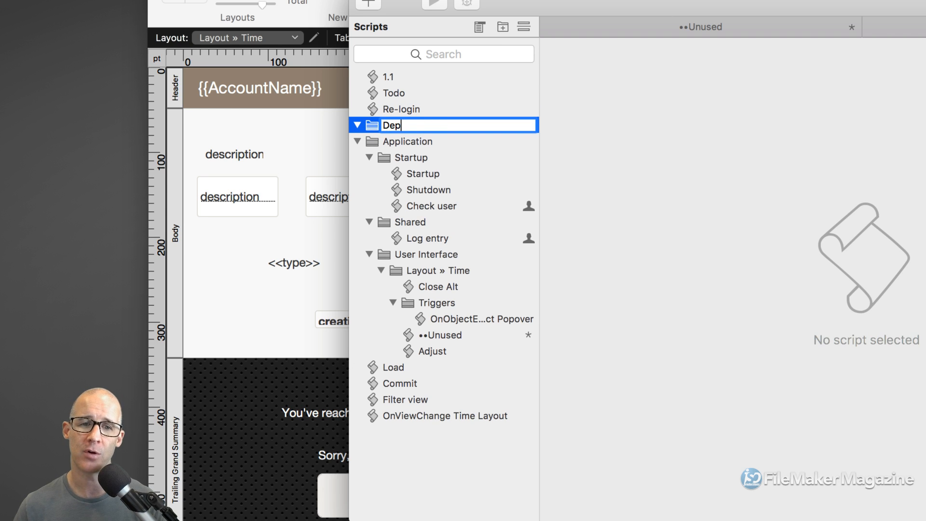
type("recated")
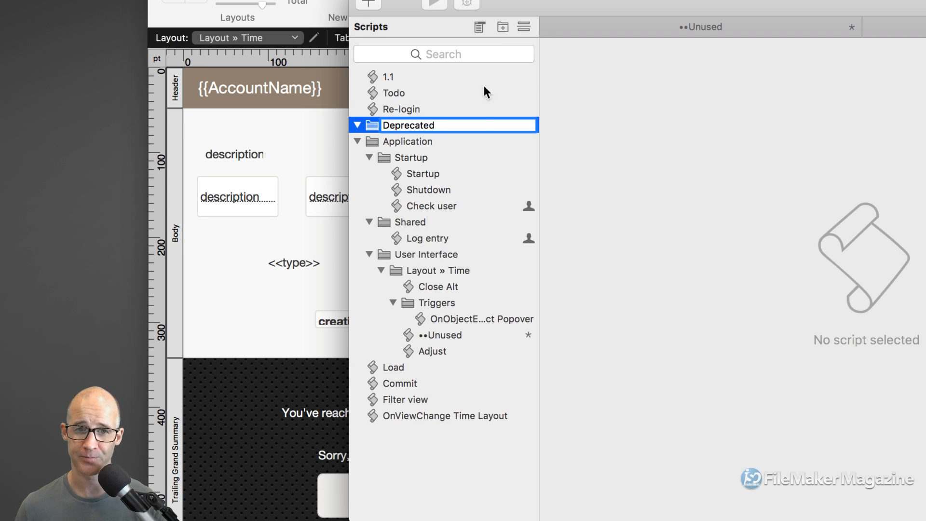
left_click(439, 140)
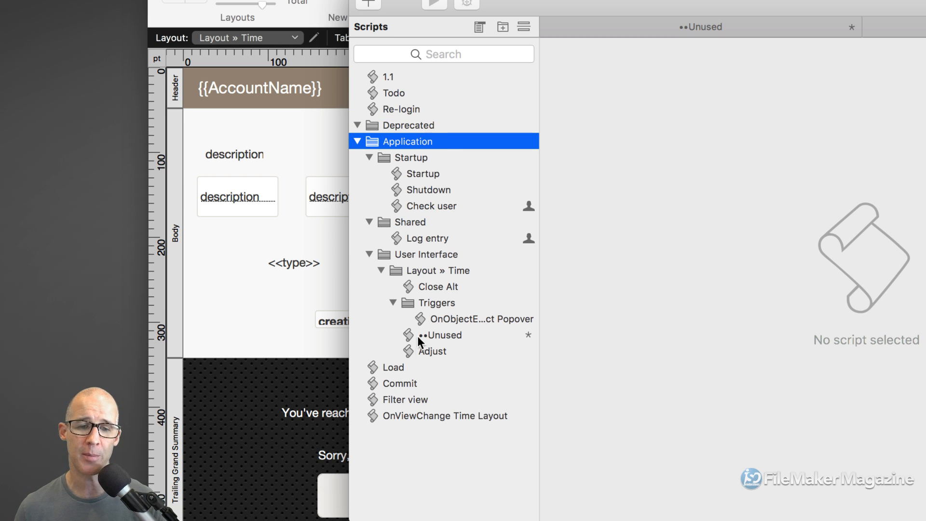
Step: Move the ••Unused script into the Deprecated folder, save it and close the Script Workspace
left_click_drag(429, 335, 437, 128)
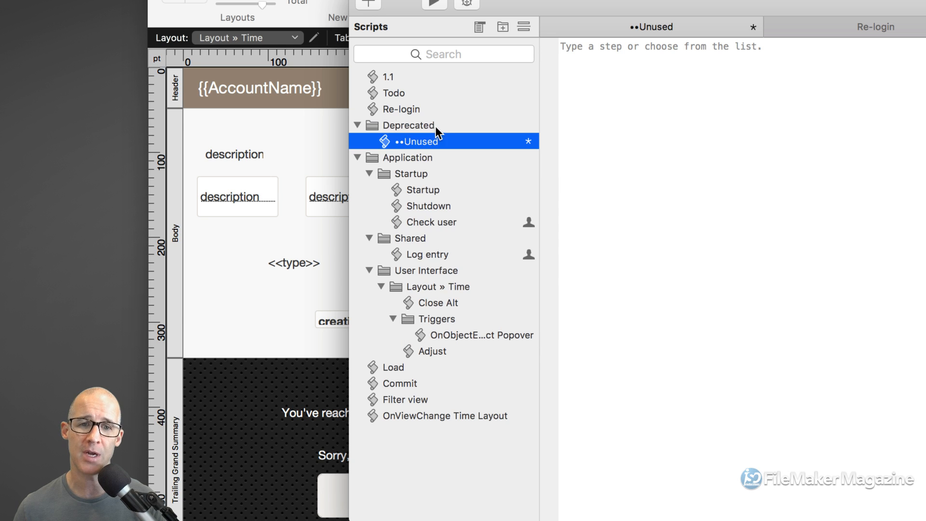
left_click(600, 145)
key("super+s")
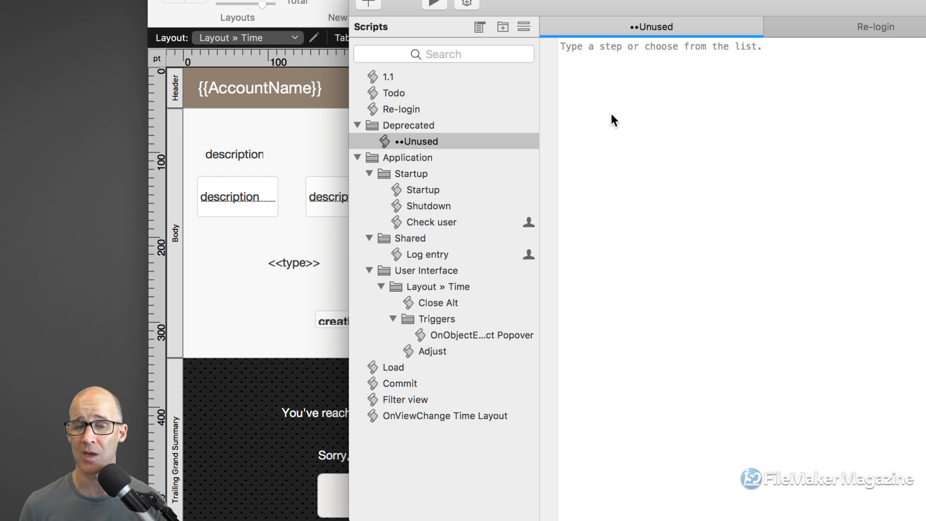
left_click(420, 126)
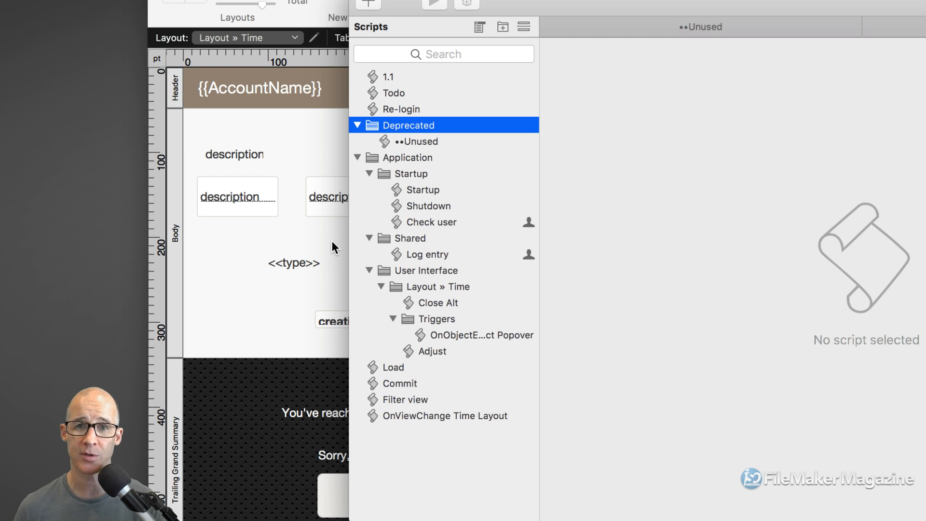
key("super+w")
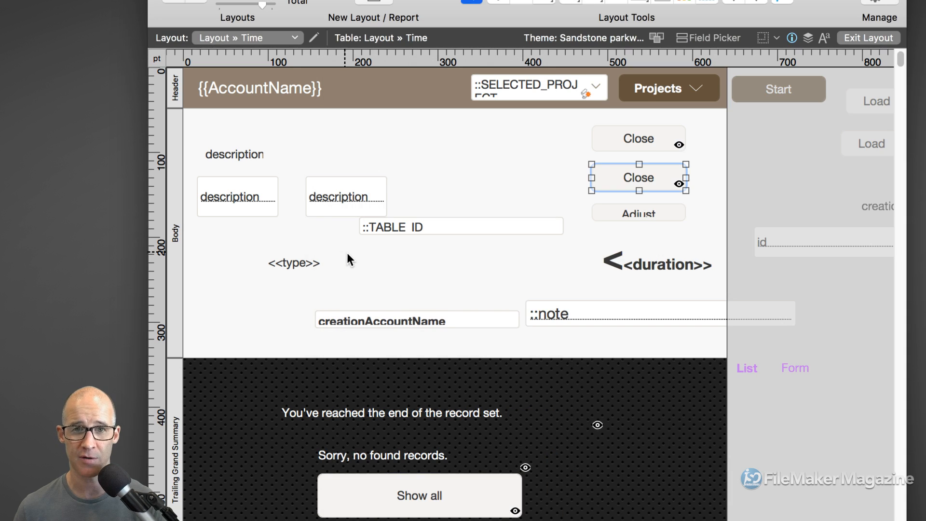
Step: Check which script the lower Close button performs, and delete the upper Close button from the Time layout
double_click(641, 177)
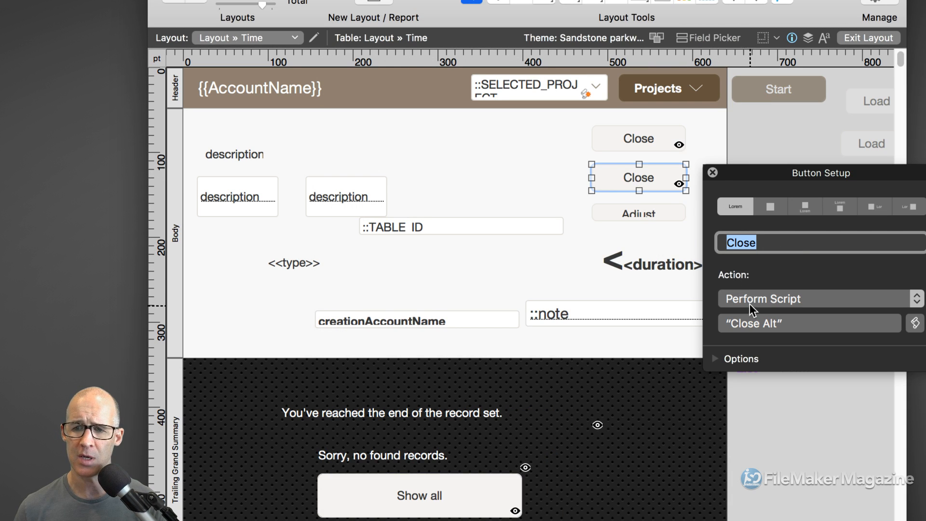
left_click(713, 172)
left_click(655, 141)
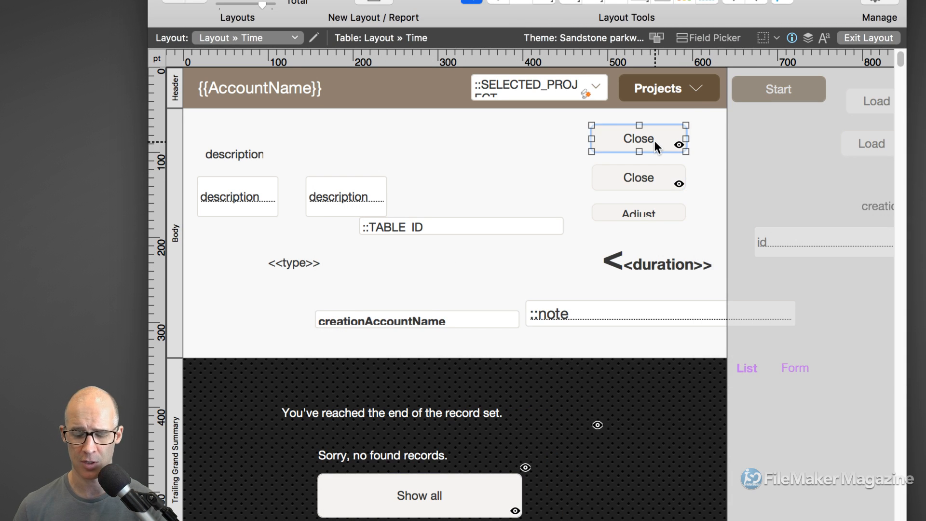
key("Delete")
Step: Place the remaining Close button and the off-layout Start button side by side near the upper edge of the body
left_click_drag(645, 179, 664, 143)
left_click_drag(765, 93, 545, 140)
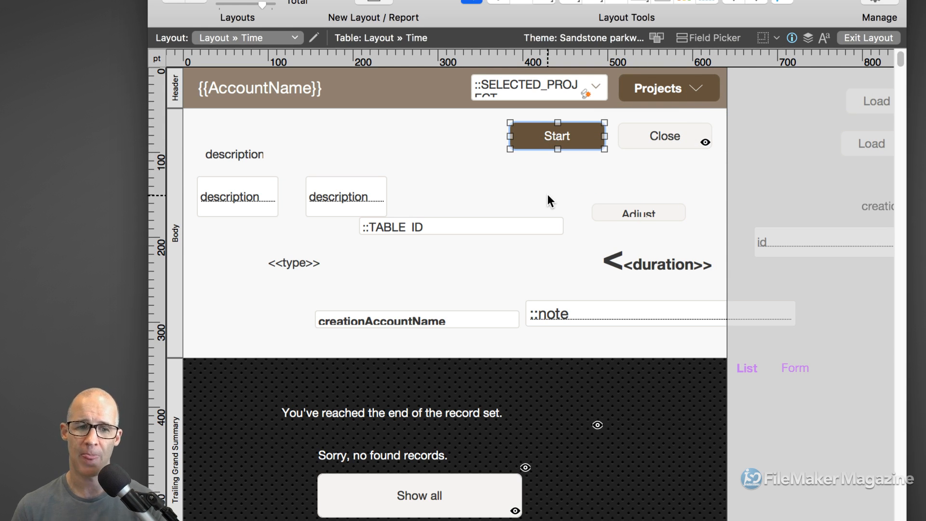
Step: Move the <<type>> merge field beside the Start button and line it up in a row with Start and Close
left_click_drag(310, 258, 449, 132)
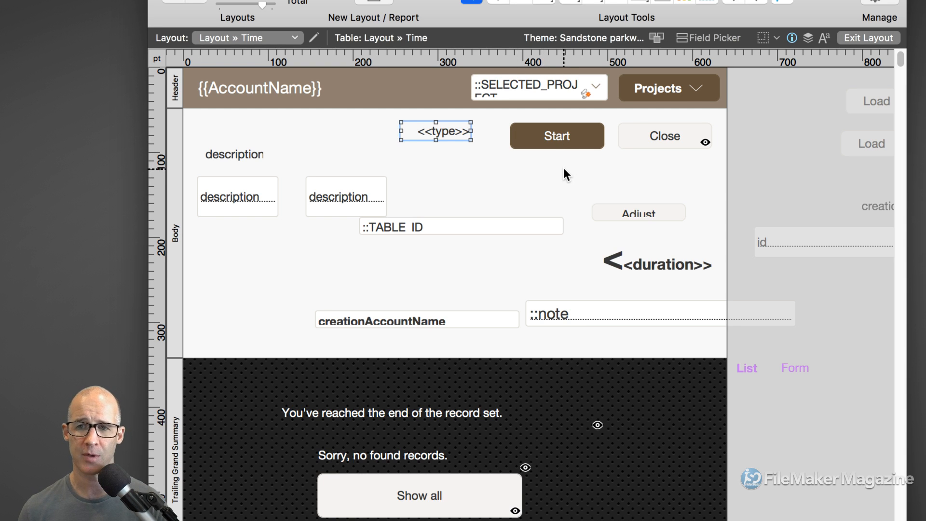
left_click_drag(448, 132, 387, 131)
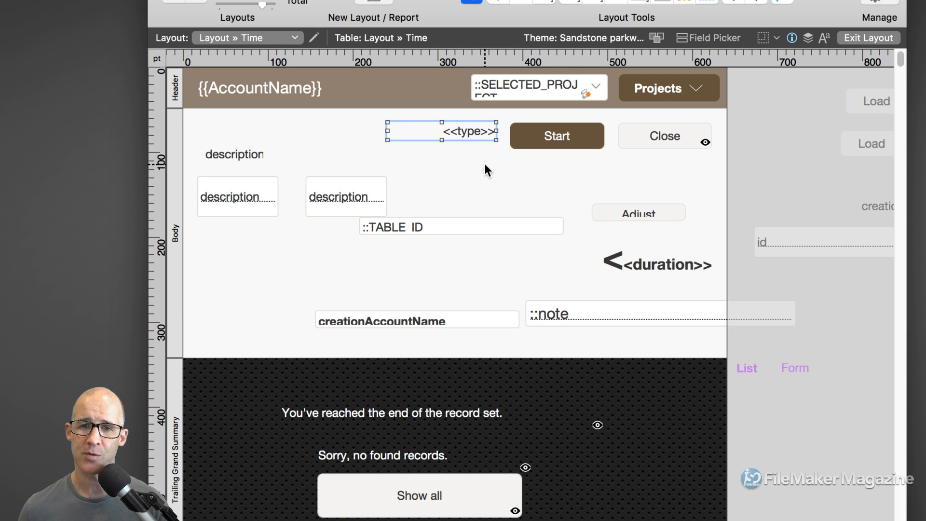
left_click_drag(715, 154, 450, 123)
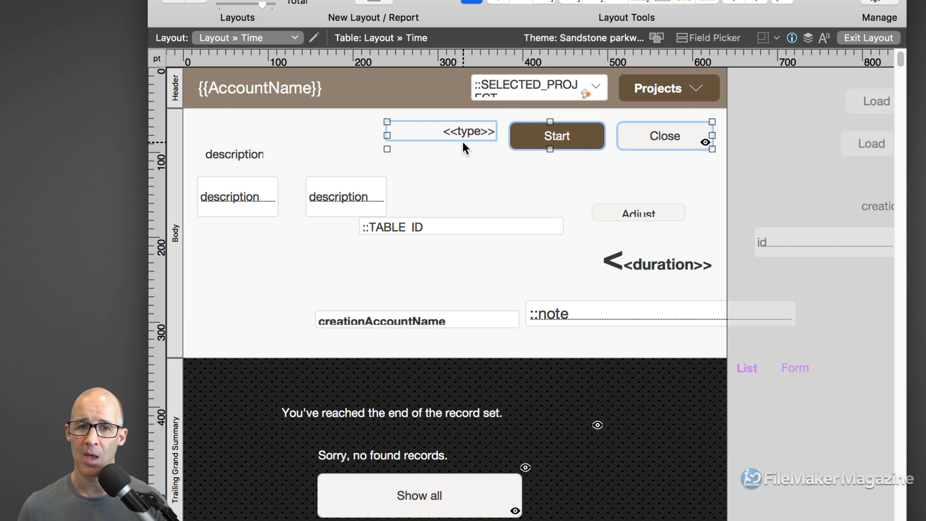
left_click(467, 158)
left_click(470, 133)
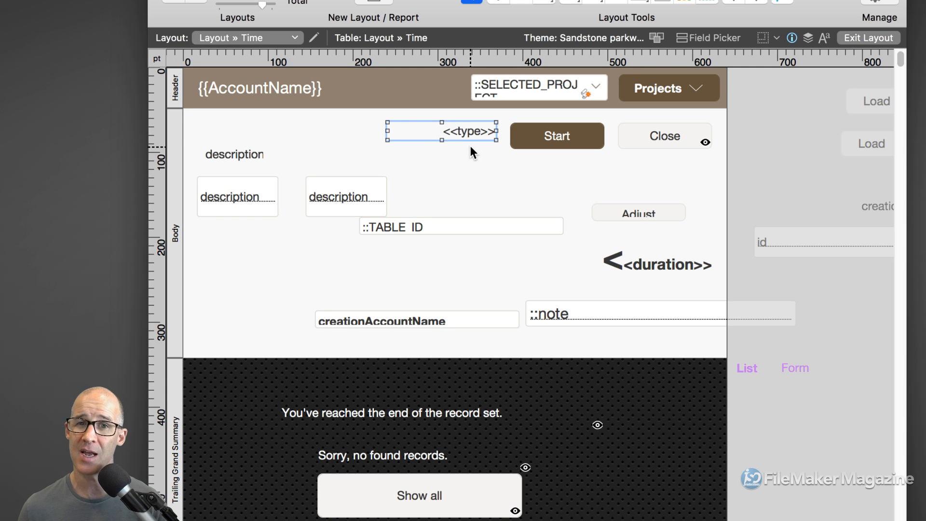
Step: Review the type field's definition and comment in the Time table, leaving the database unchanged
key("super+shift+d")
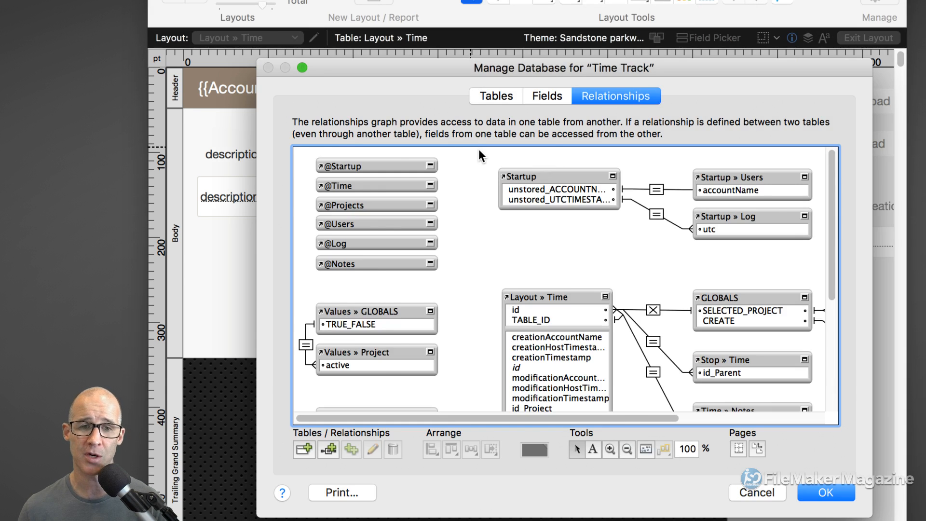
left_click(548, 96)
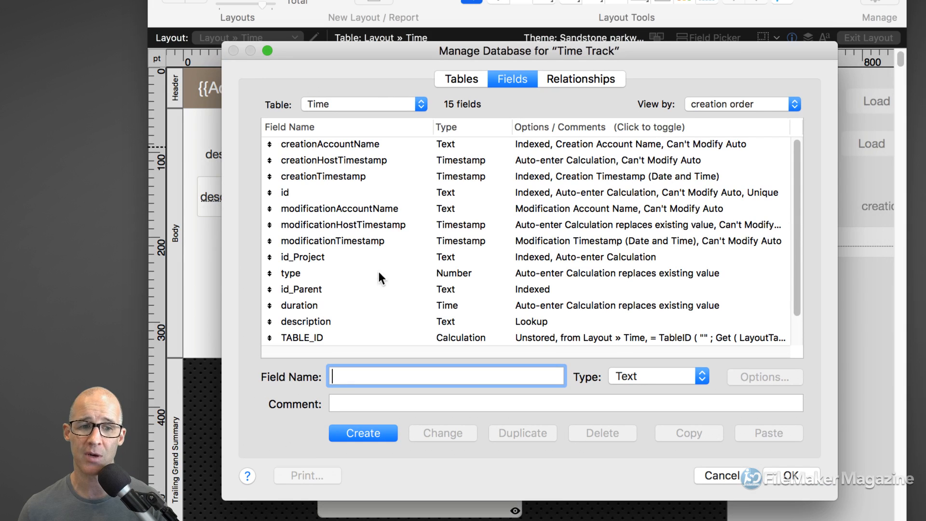
left_click(361, 271)
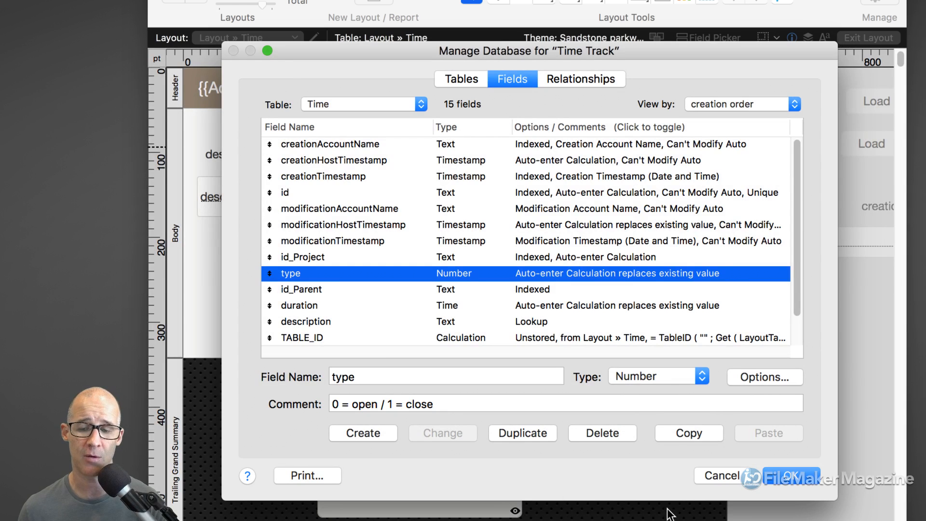
left_click(716, 476)
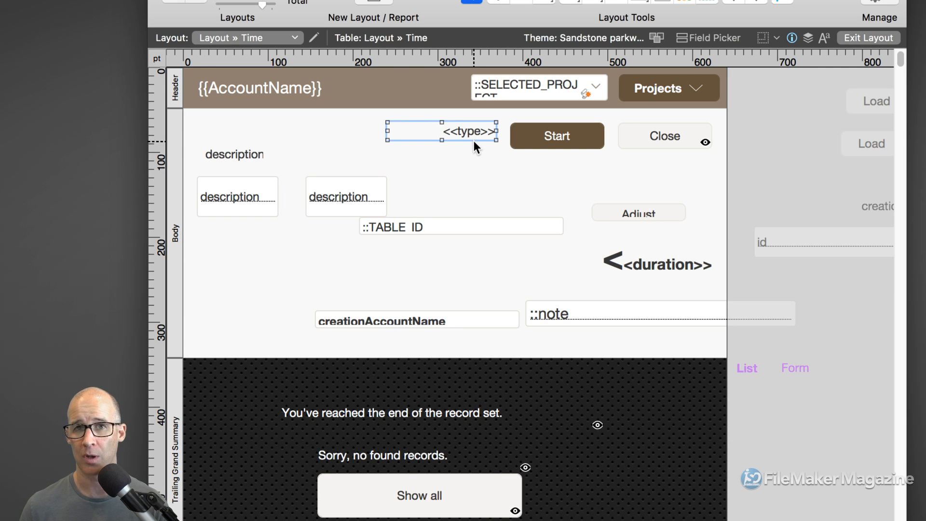
Step: Move the <<type>> merge field off the layout beside the body and delete it
left_click_drag(473, 140, 820, 153)
left_click(575, 131)
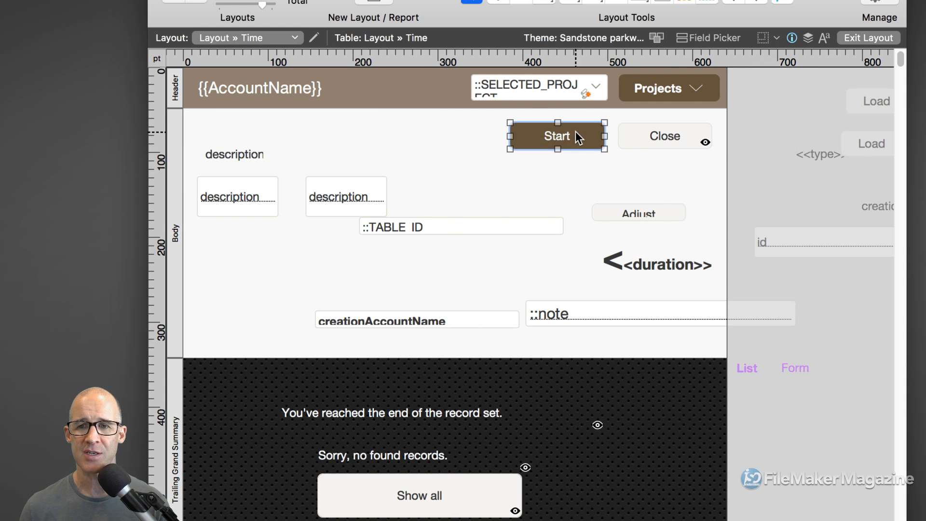
left_click(655, 139)
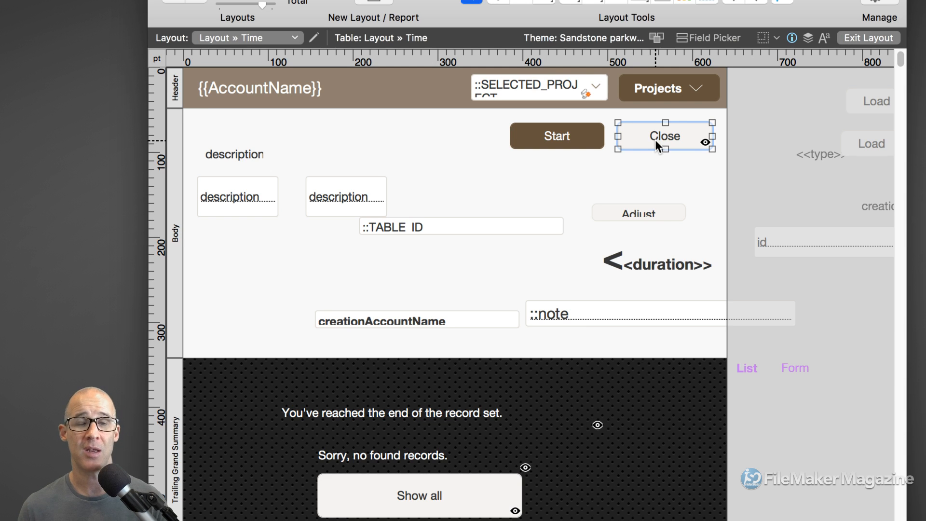
left_click(814, 154)
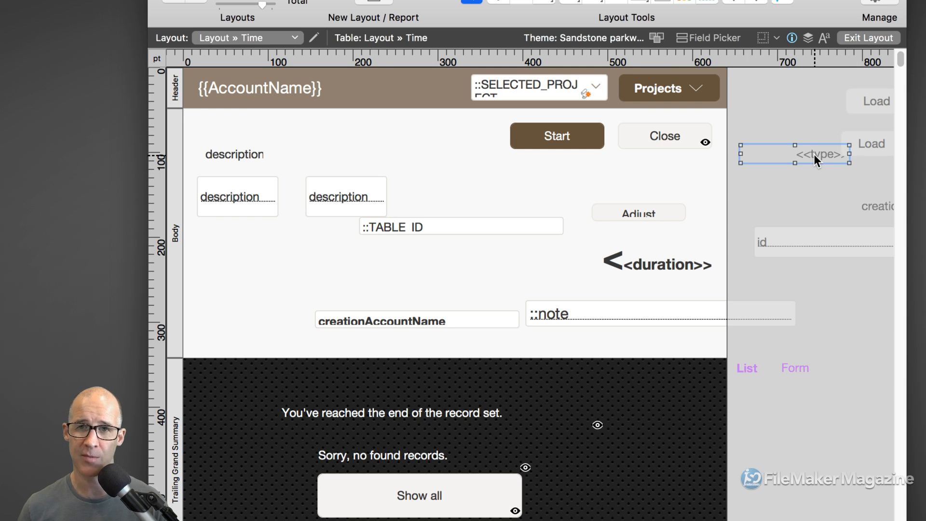
key("Delete")
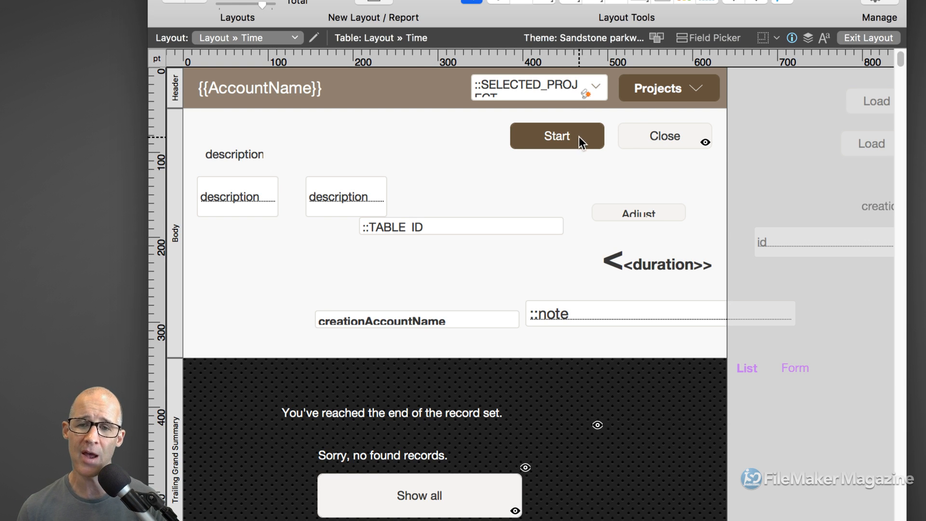
Step: Shift the selected project field and Projects button toward the account name, and place the Start button beside them in the header
left_click(638, 138)
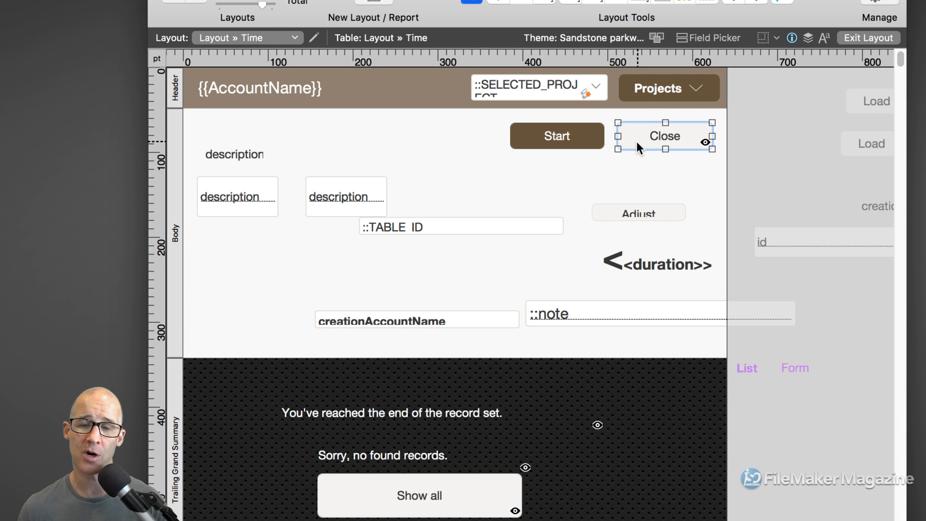
left_click(594, 94)
left_click(637, 92, "shift")
left_click_drag(636, 92, 525, 92)
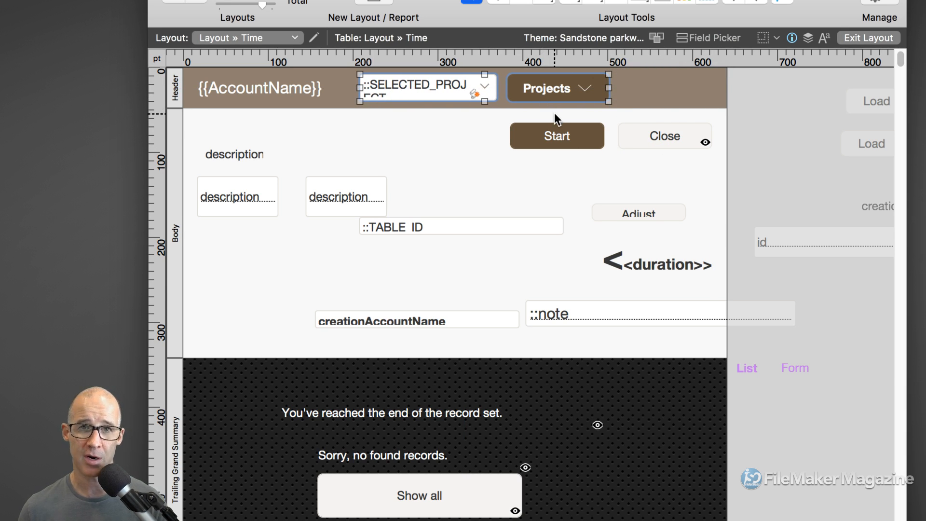
left_click_drag(566, 138, 677, 95)
mouse_move(671, 137)
left_mouse_down()
mouse_move(682, 136)
mouse_move(677, 130)
left_mouse_up()
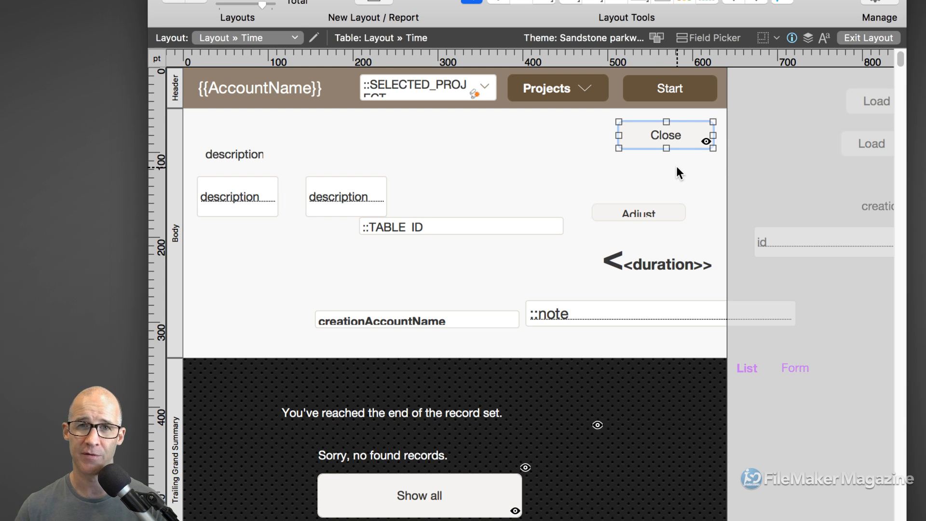
Step: Test the project selector in Browse mode by choosing Project 4 and returning to Project 7
key("super+b")
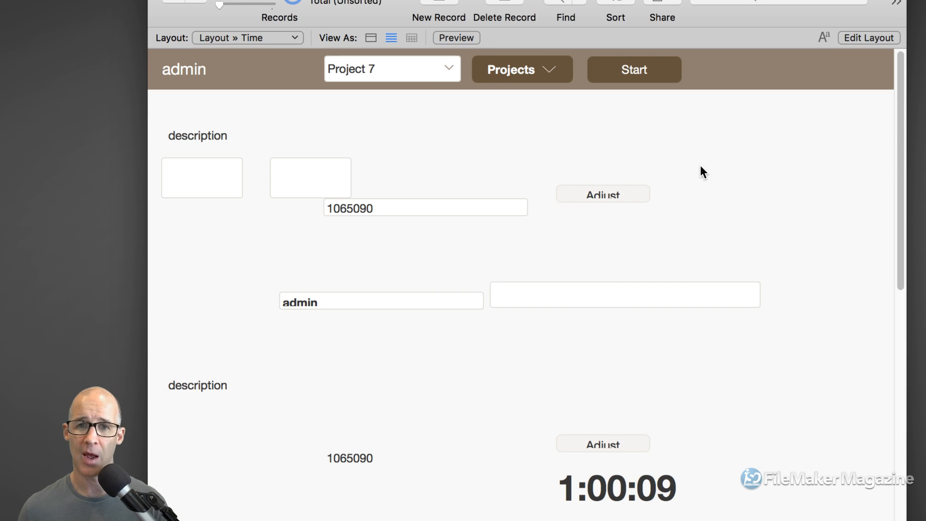
left_click(407, 68)
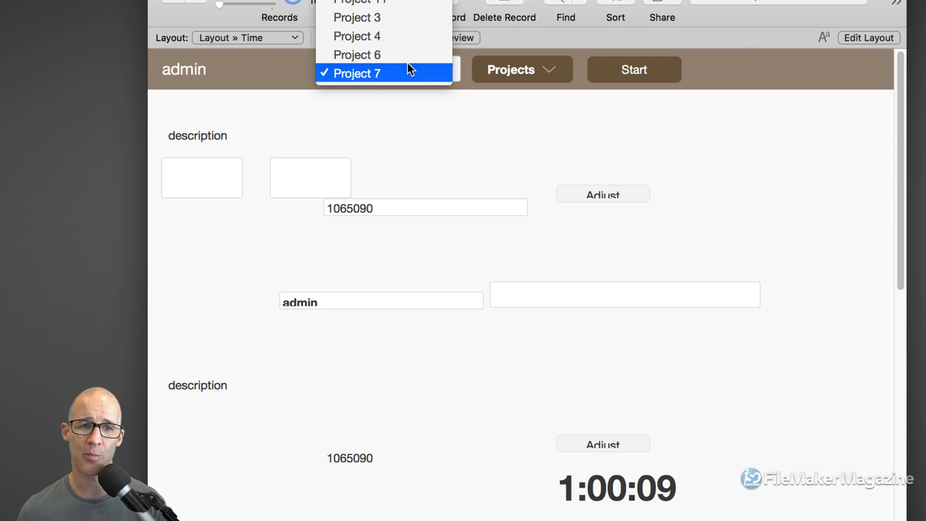
left_click(412, 36)
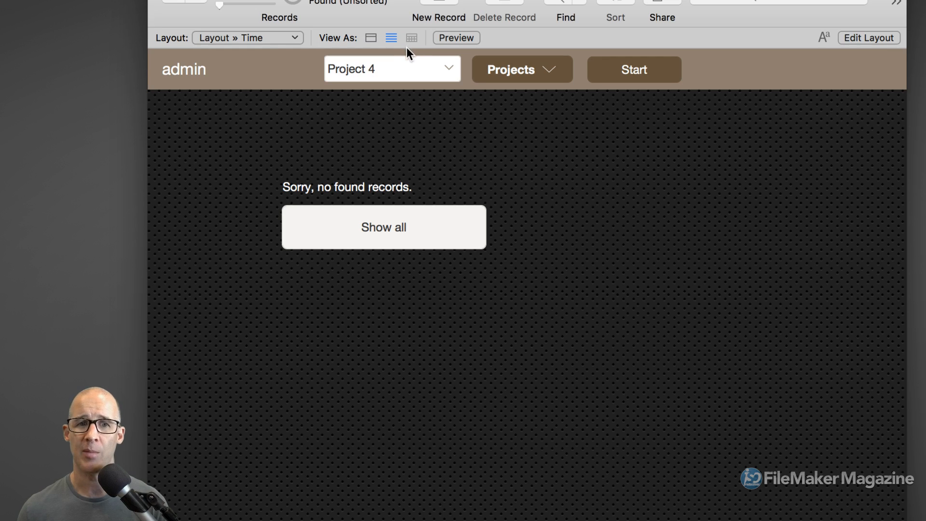
left_click(406, 70)
left_click(437, 124)
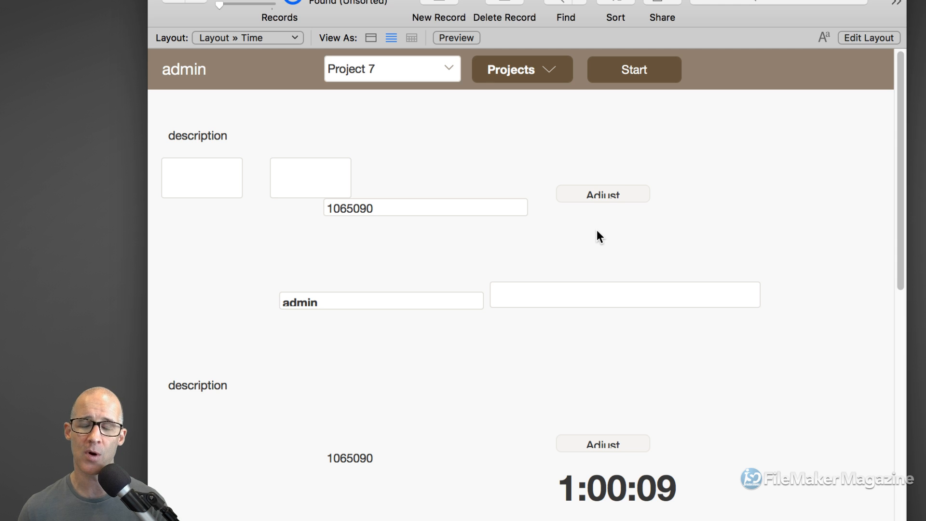
Step: Compare the time records in form view and list view, and glance at the layout in Layout mode
left_click(370, 40)
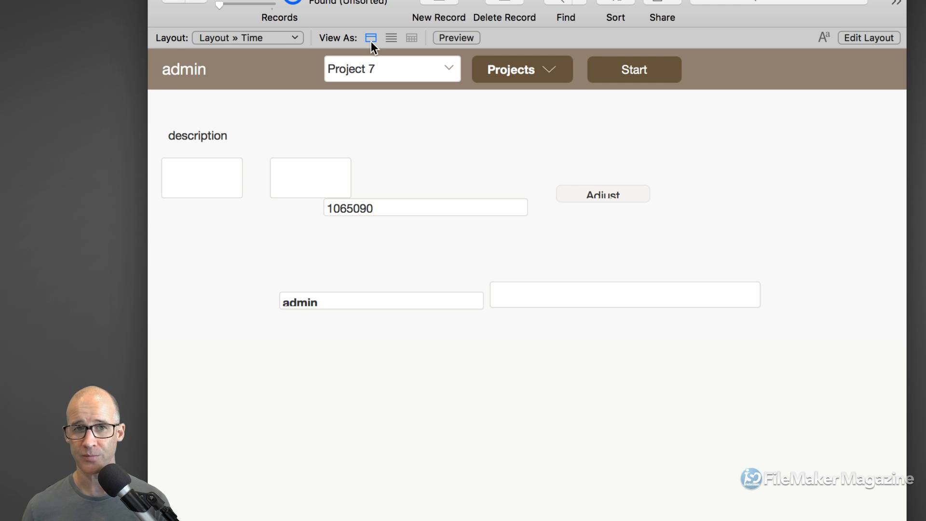
left_click(391, 39)
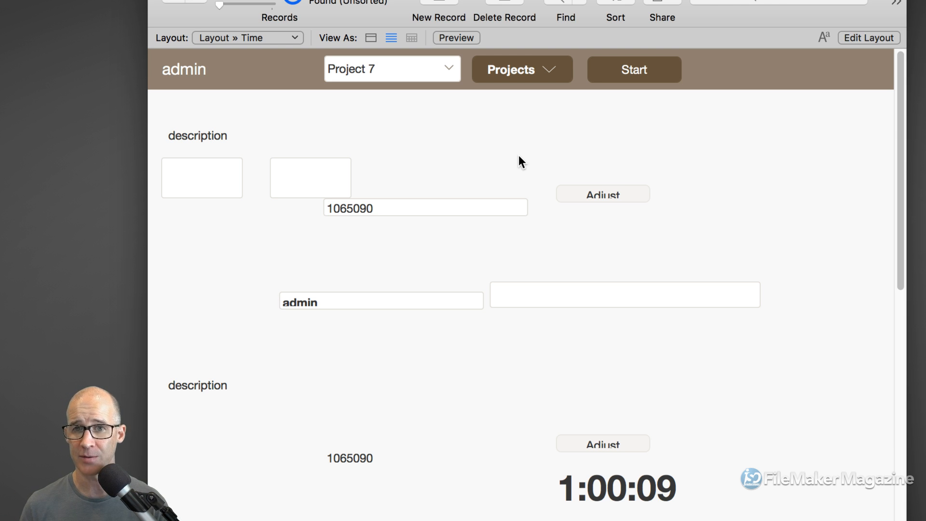
key("super+l")
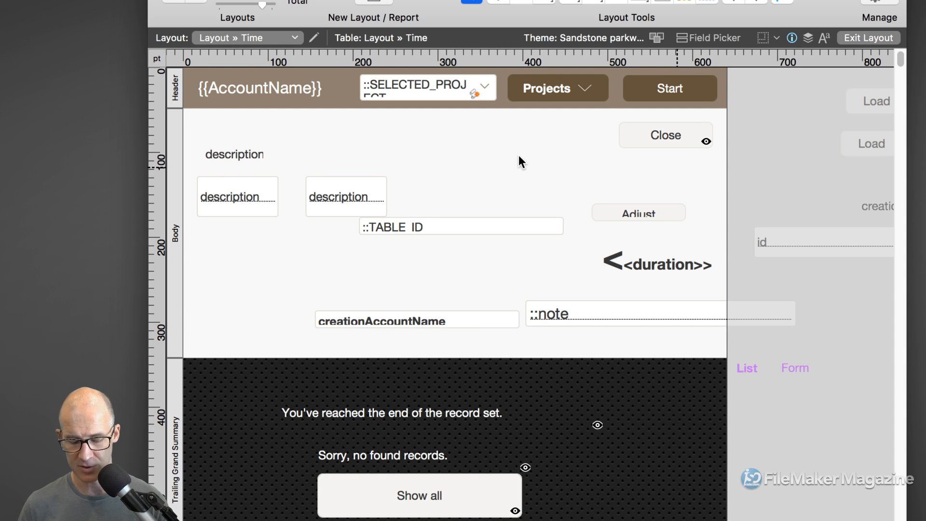
key("super+b")
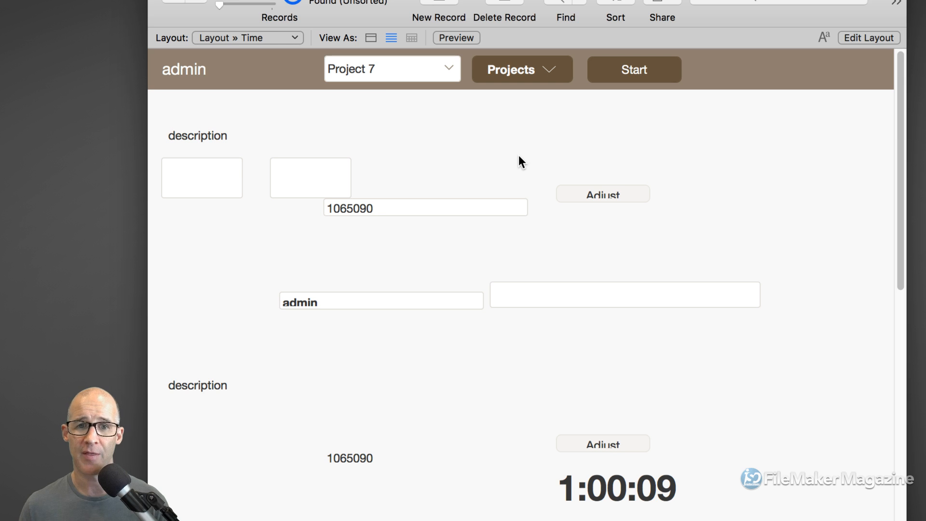
Step: Filter the time records by Project 4 once more, and restore the Project 7 selection
left_click(386, 71)
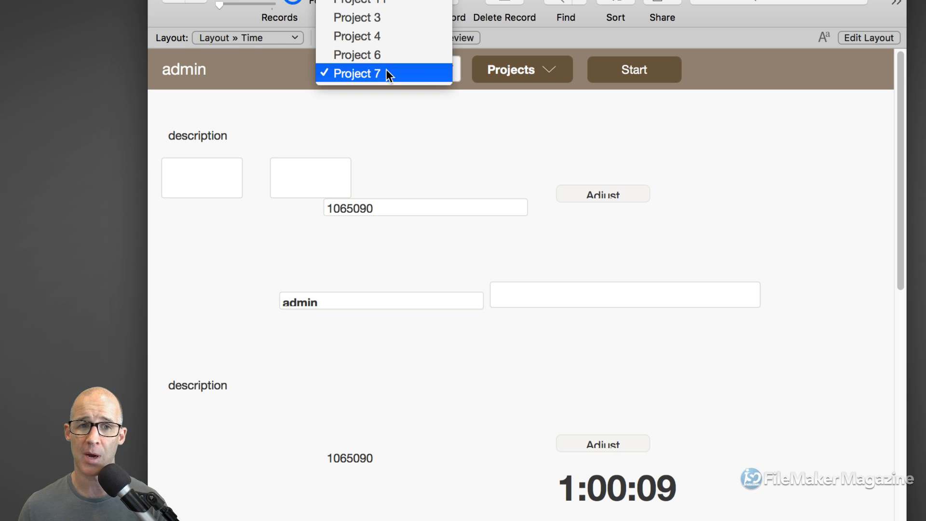
left_click(391, 36)
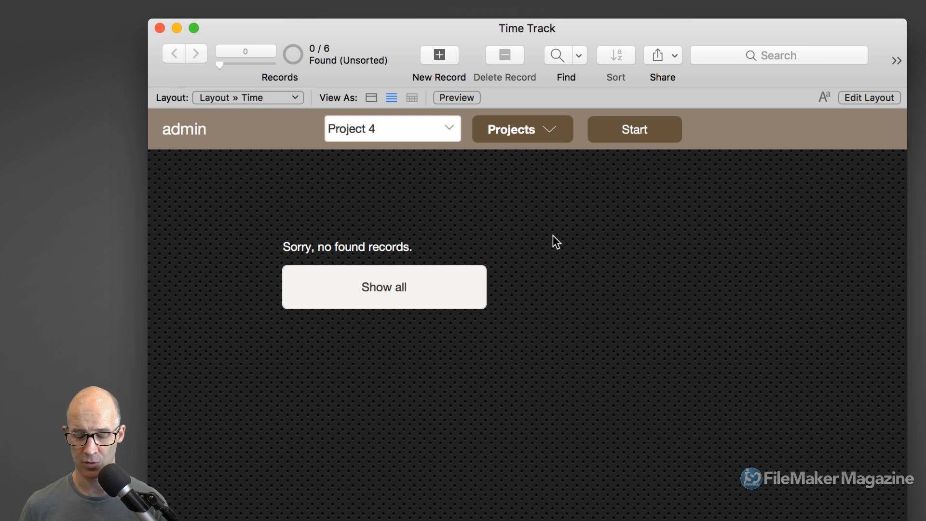
left_click(413, 129)
left_click(412, 168)
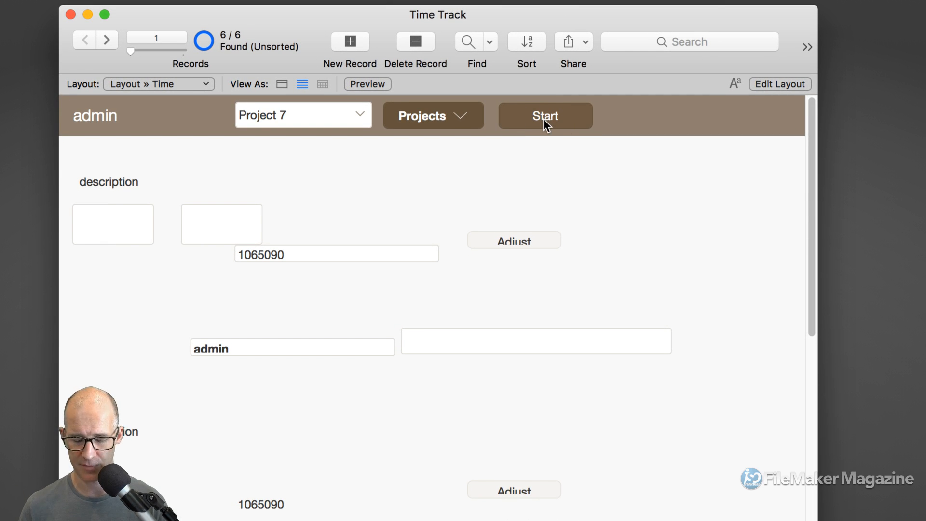
Step: In Layout mode, move the Start button from the header into the body and shift the Close button slightly down
key("super+l")
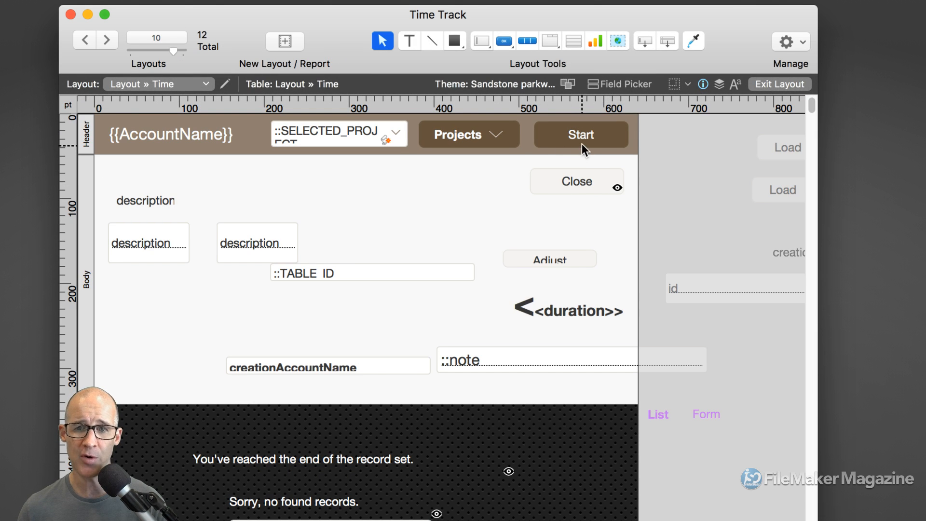
left_click_drag(580, 137, 481, 186)
left_click_drag(546, 181, 547, 195)
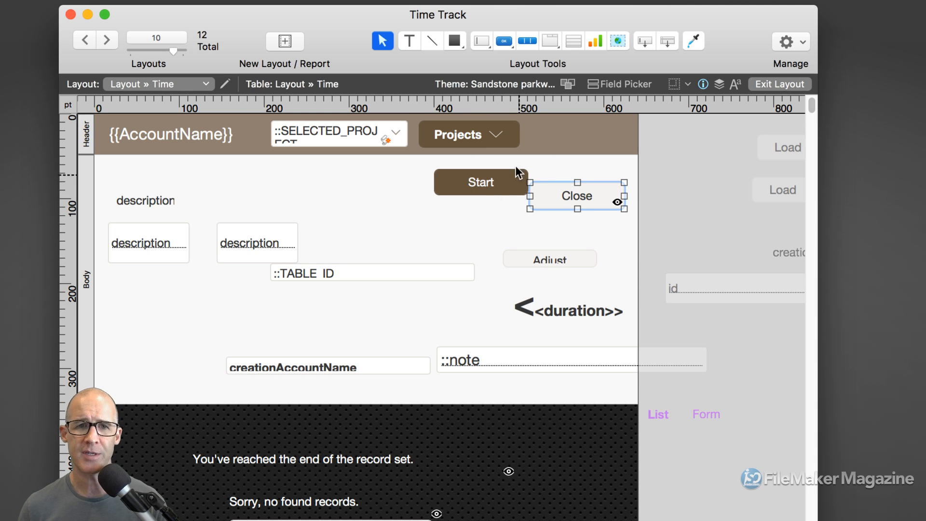
Step: Add a multi-line text block of blank lines in the body, widen it and position it between the description fields and Start
left_click(409, 37)
left_click(326, 183)
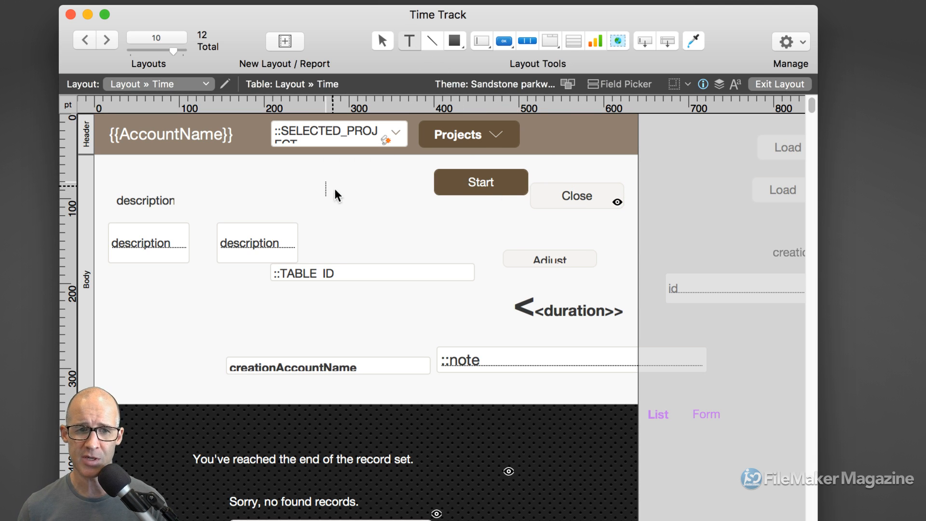
key("Return")
key("Return")
key("Return")
key("Return")
key("Return")
key("Escape")
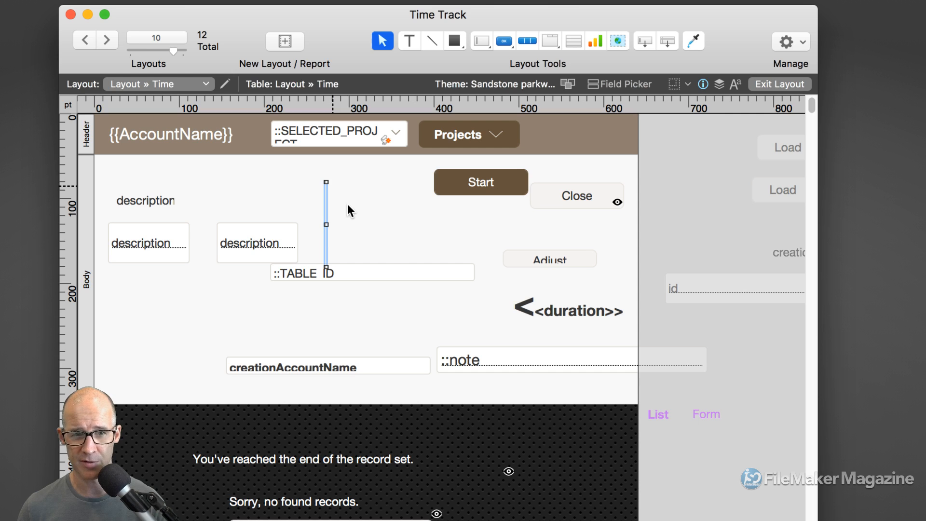
left_click_drag(326, 224, 429, 223)
left_click_drag(364, 231, 345, 200)
Step: Replace the contents of the new text block with 1, 2 and 3 on separate lines
triple_click(348, 208)
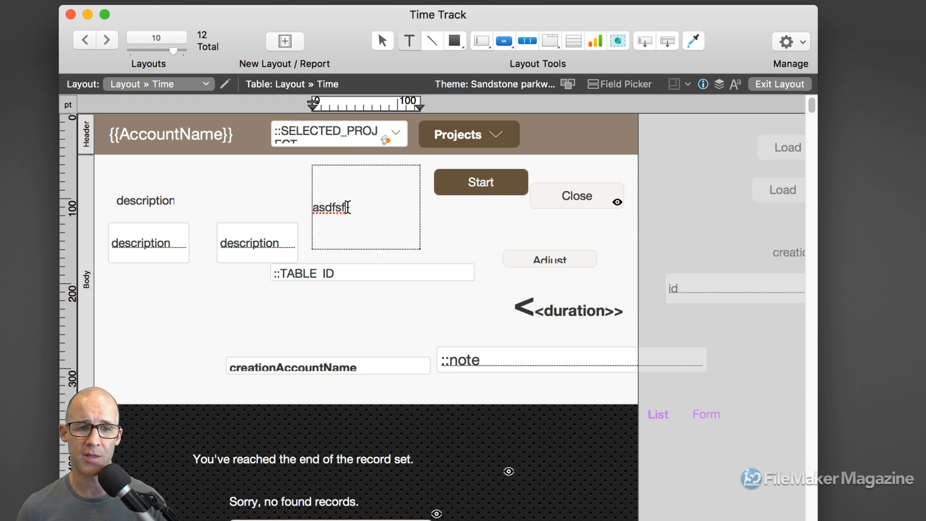
type("1")
key("Return")
type("2")
key("Return")
type("3")
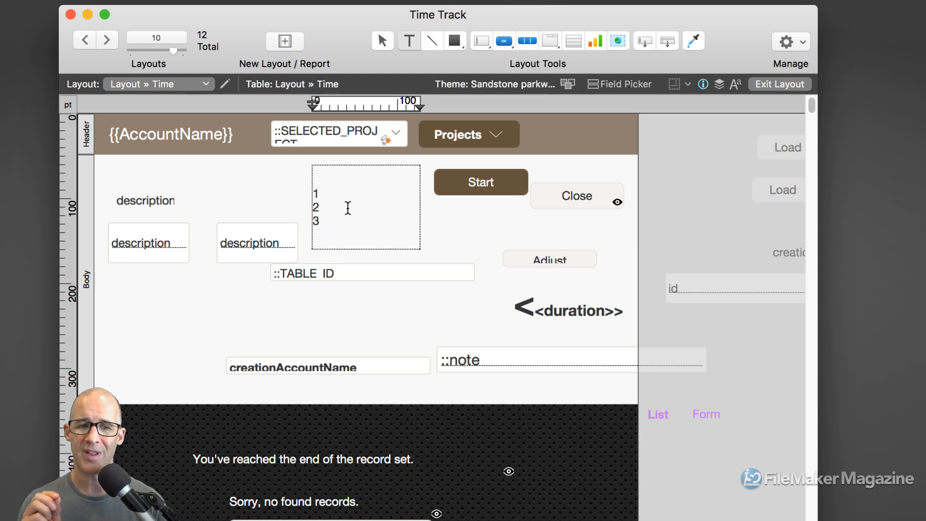
Step: Extend the numbered list in the text block with lines 4 to 7, and remove those extra lines again
key("Return")
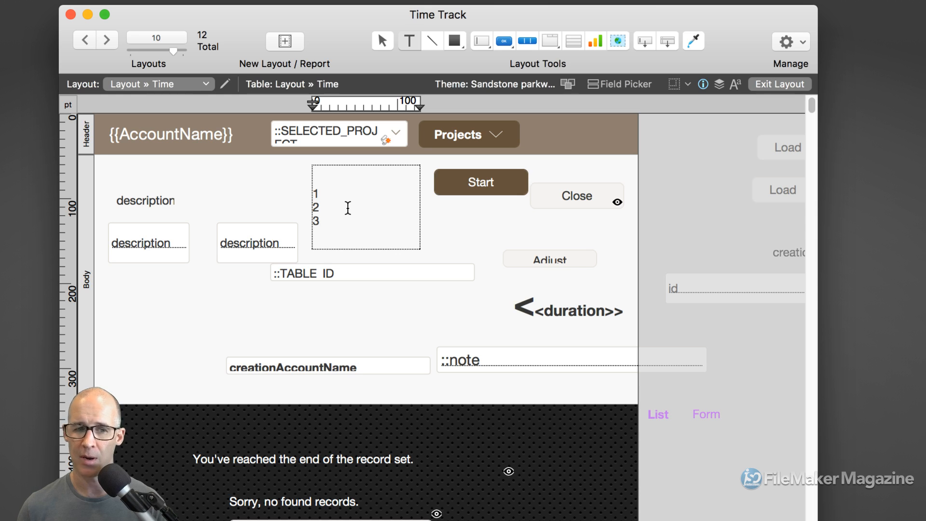
type("4")
key("Return")
type("5")
key("Return")
type("6")
key("Return")
type("7")
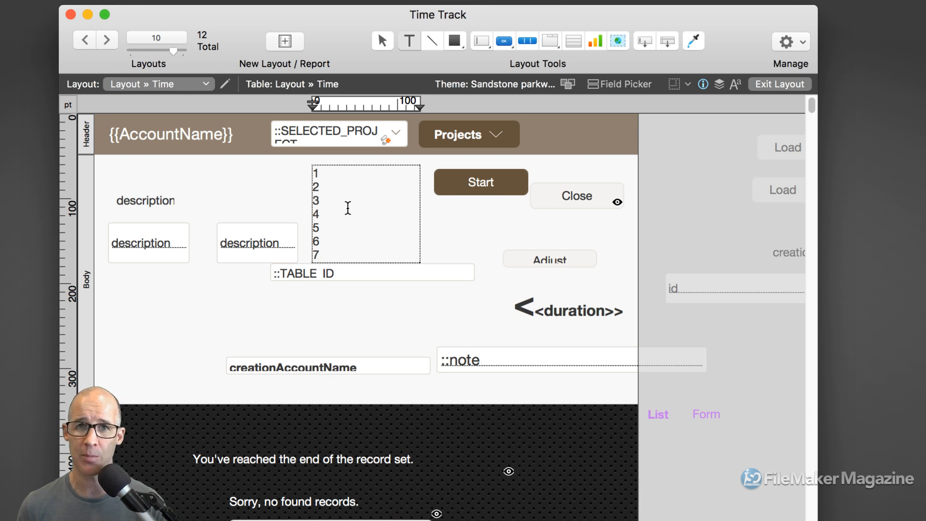
left_click_drag(324, 203, 340, 263)
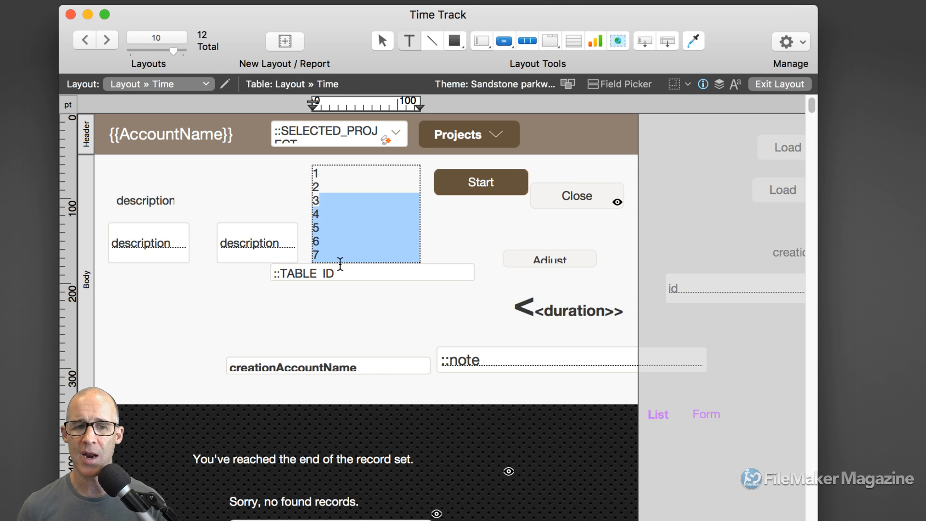
key("BackSpace")
left_click(321, 200)
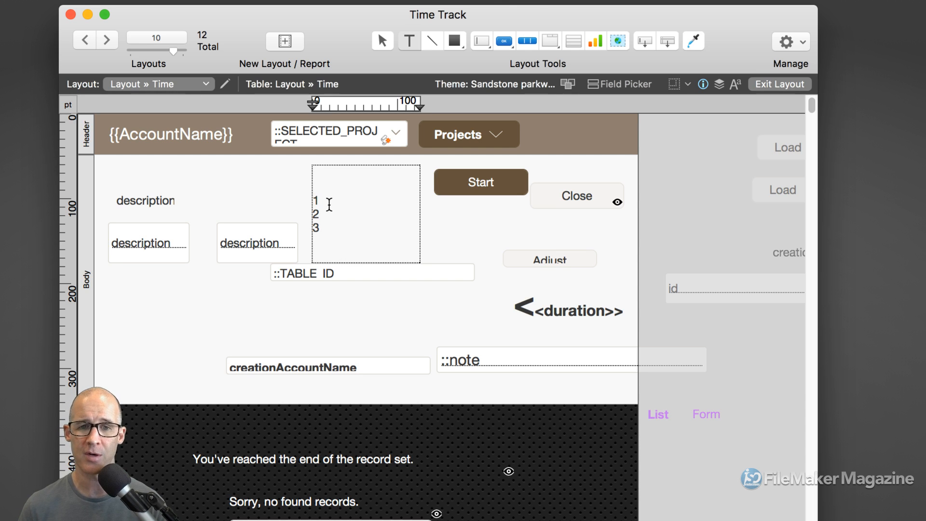
type("Start")
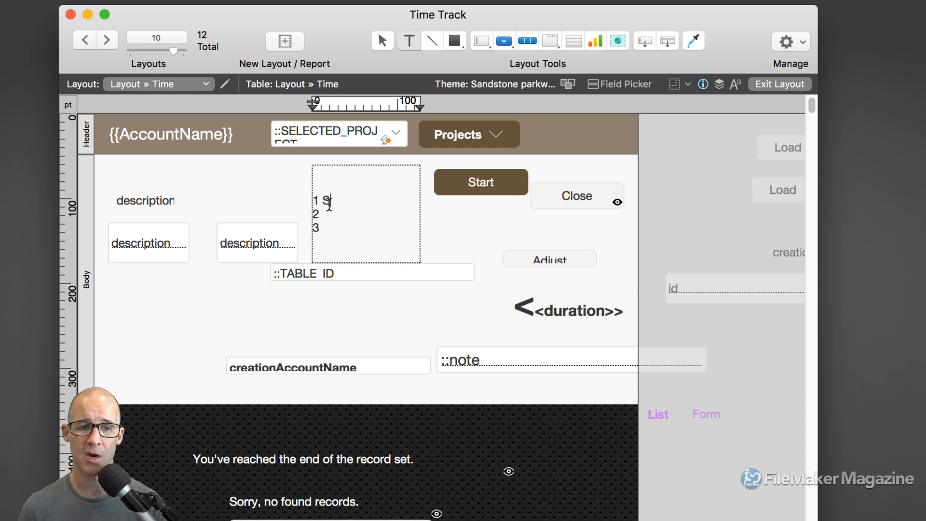
key("BackSpace")
key("BackSpace")
key("BackSpace")
type("ar")
key("BackSpace")
key("BackSpace")
key("BackSpace")
key("BackSpace")
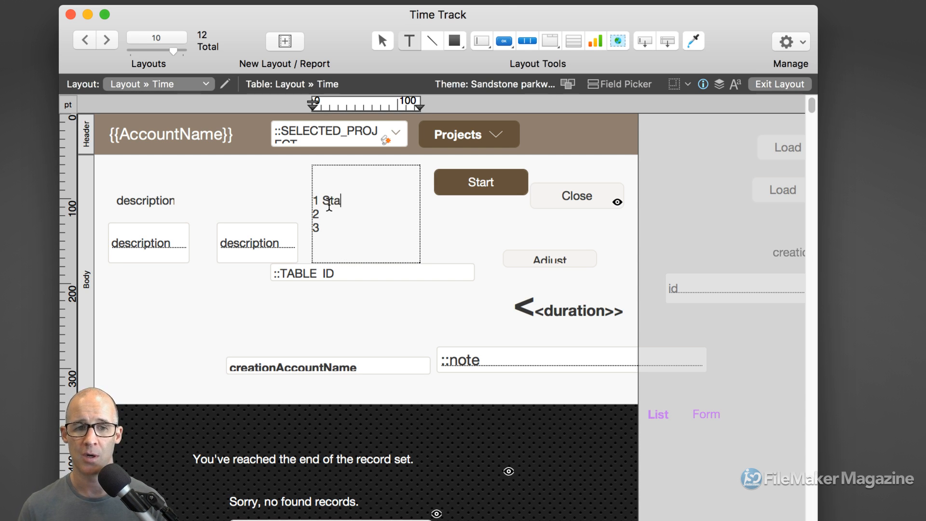
Step: Complete line 1 with "Find a project" and line 2 with "Start or Stop time", and widen the text block slightly
type("F")
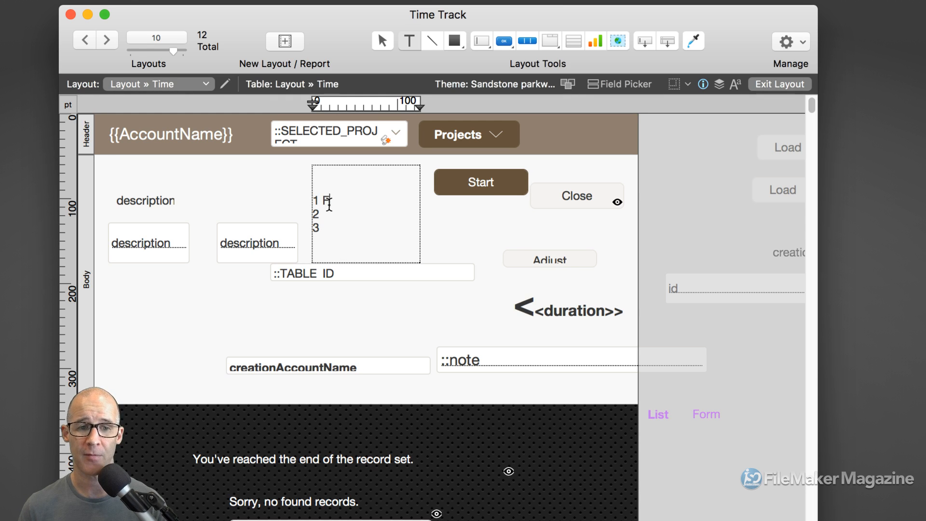
type("ind a project")
key("Down")
type("Start or Stop time")
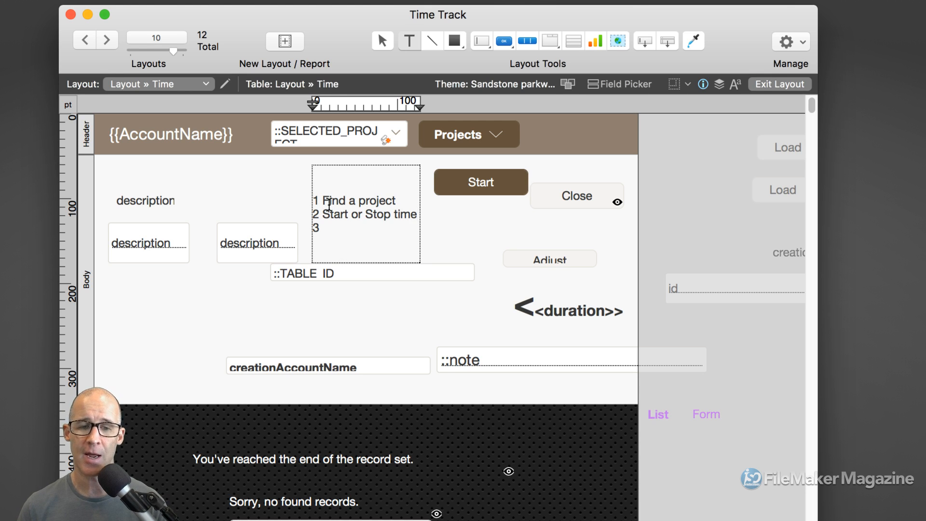
key("Escape")
left_click_drag(420, 214, 432, 214)
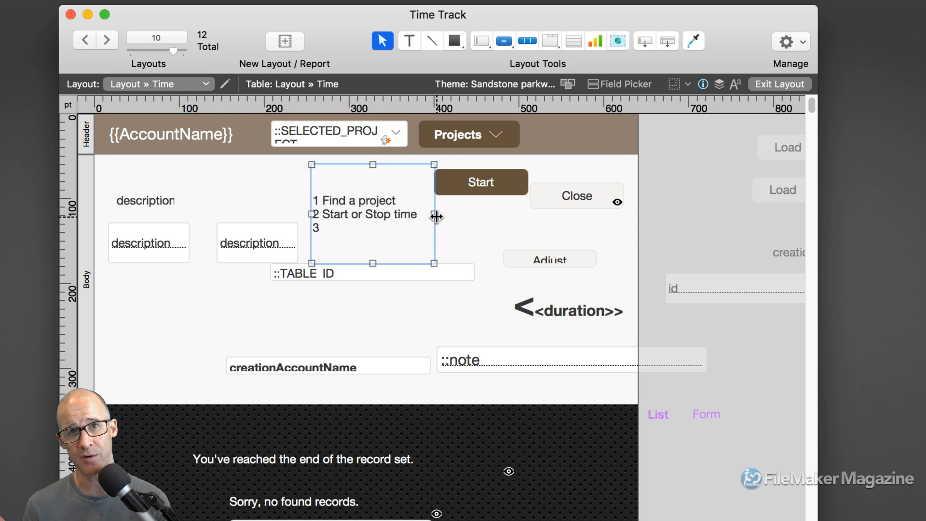
Step: Complete line 3 of the text block with "Time worked"
double_click(345, 228)
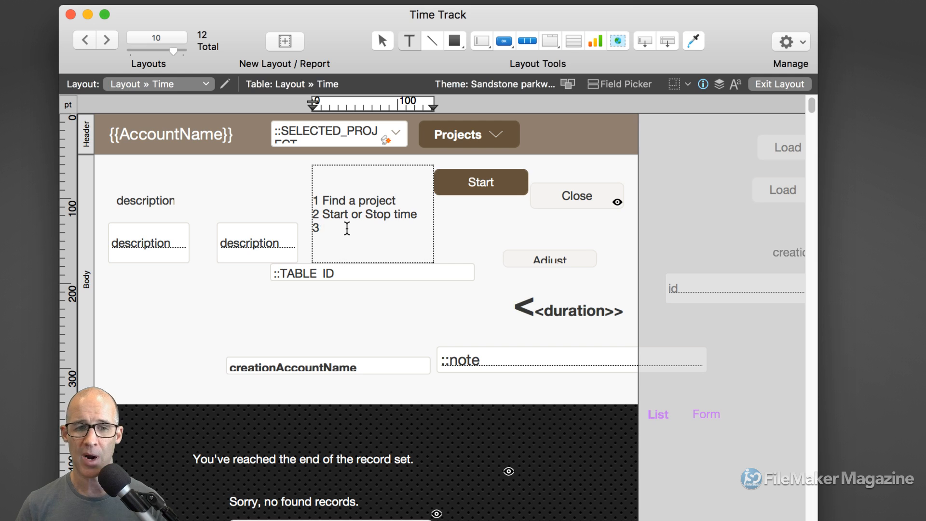
type("Time")
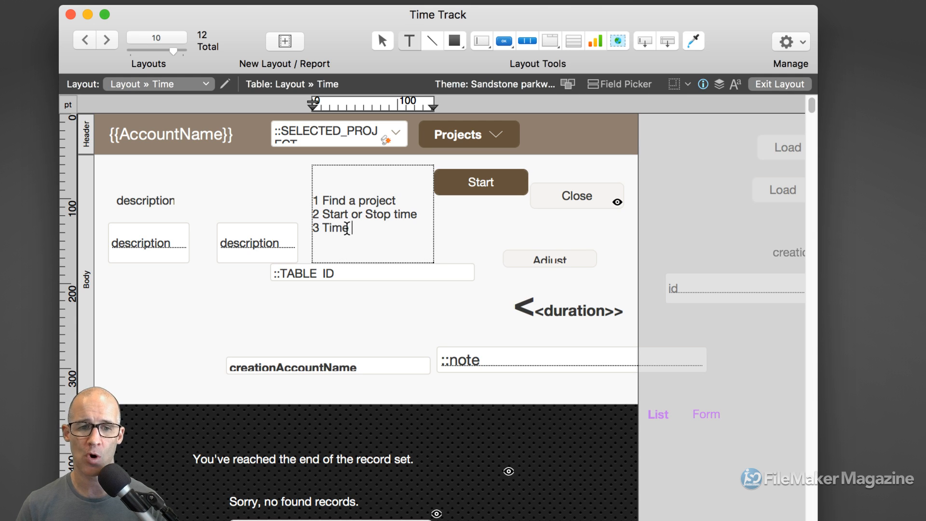
type(" worked")
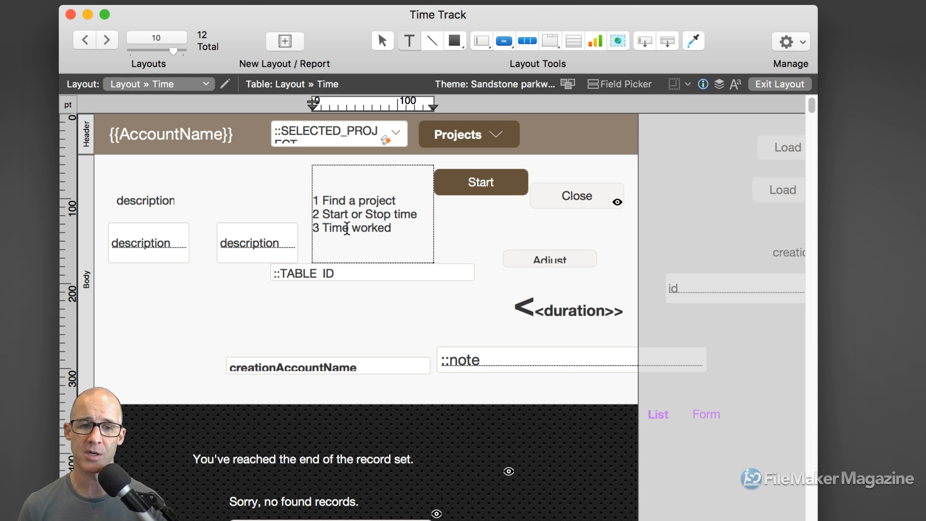
key("Escape")
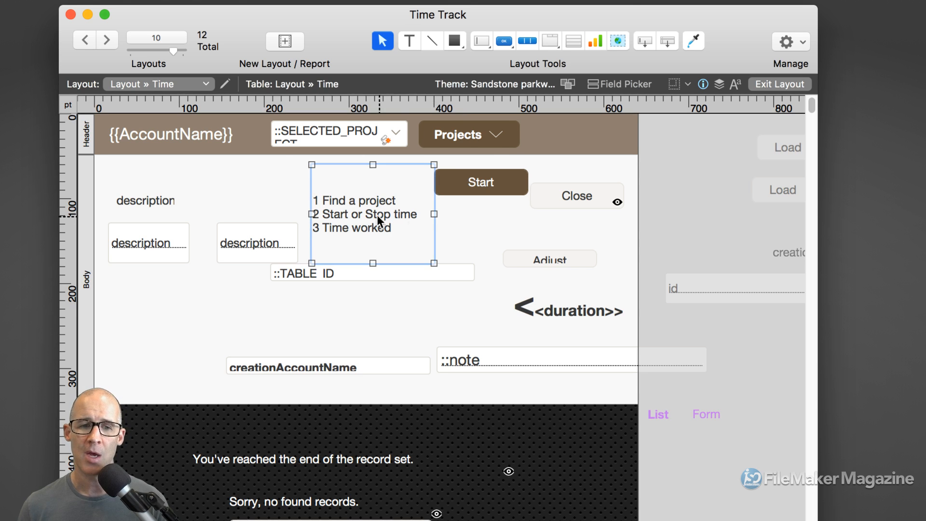
Step: Move the numbered text block off the layout area into the grey space beside the header, and make it slightly wider and shorter
left_click_drag(363, 200, 684, 157)
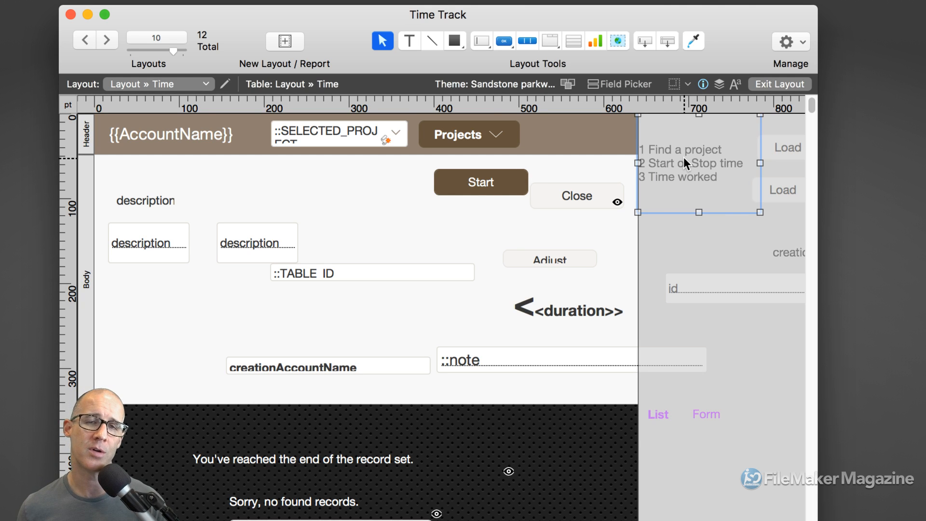
left_click_drag(675, 156, 681, 160)
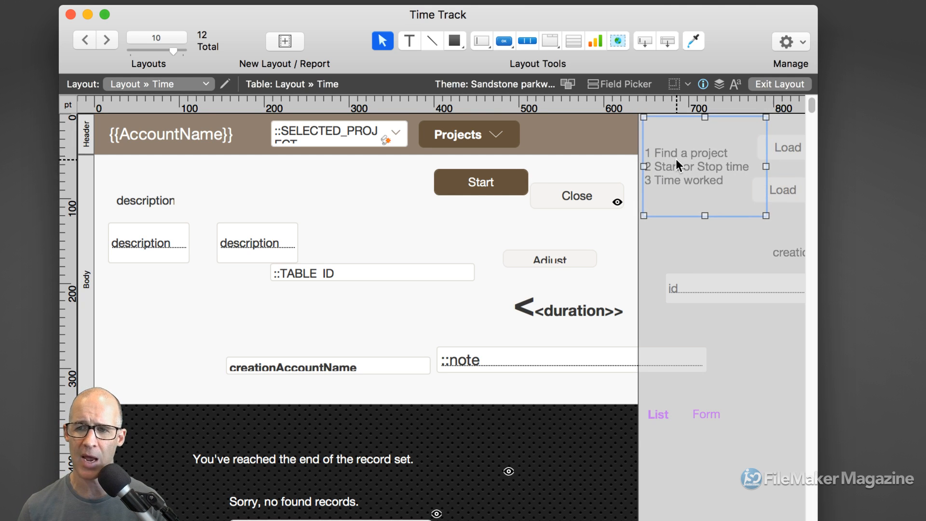
left_click_drag(765, 215, 773, 208)
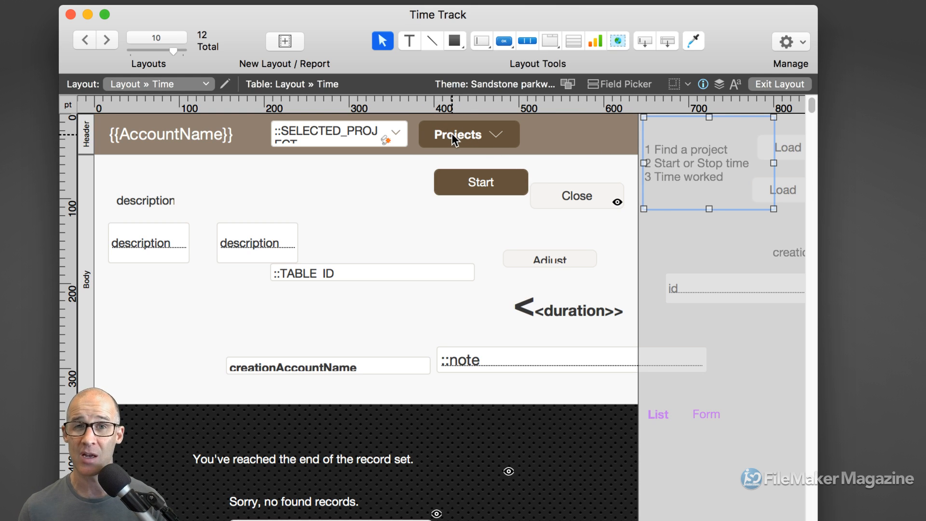
Step: Move the Start button to the far side of the body above Adjust, and place the Close button just beneath it
left_click_drag(501, 182, 581, 189)
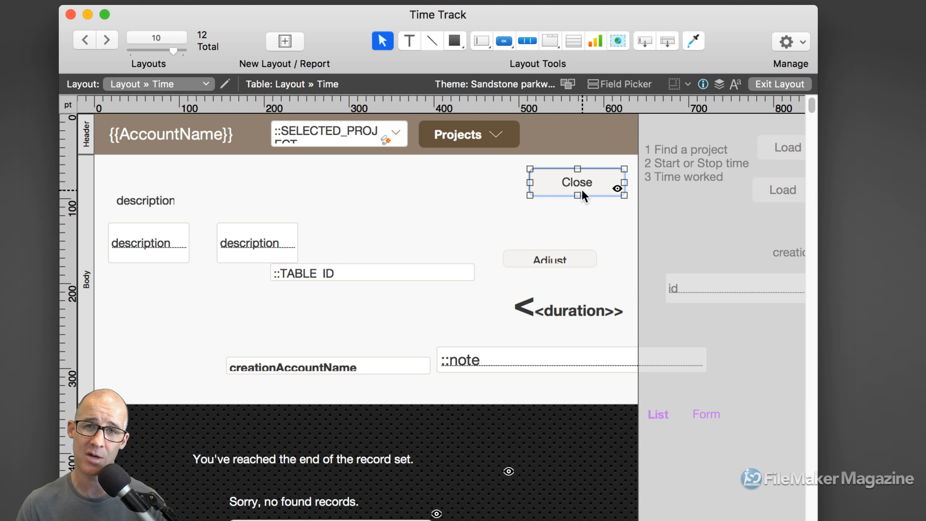
left_click_drag(585, 183, 570, 222)
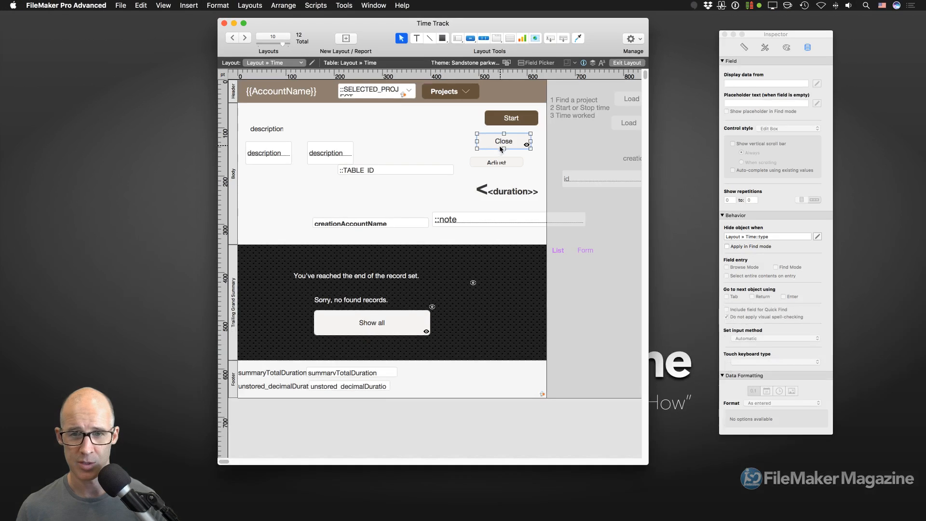
Step: Bring the Inspector beside the layout, show its position settings and collapse the Autosizing and Position sections
left_click_drag(540, 26, 569, 28)
left_click_drag(770, 37, 633, 32)
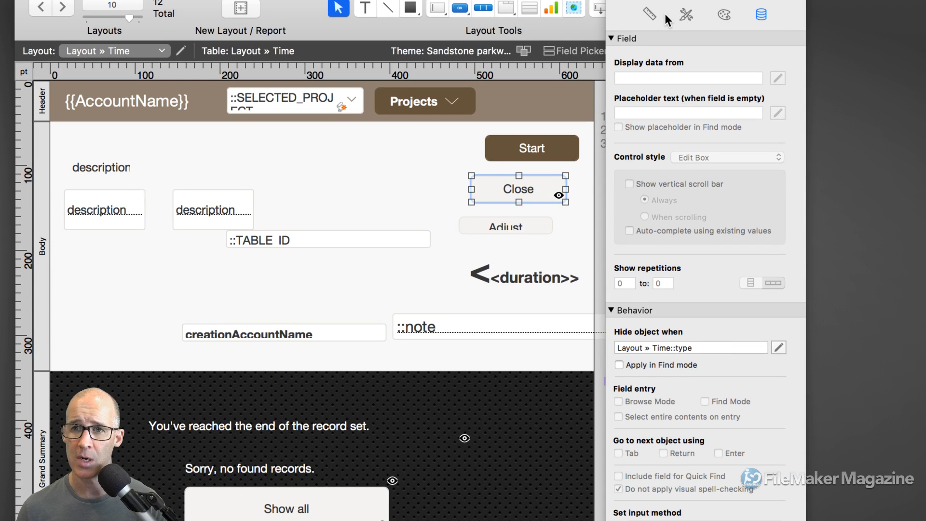
left_click(653, 14)
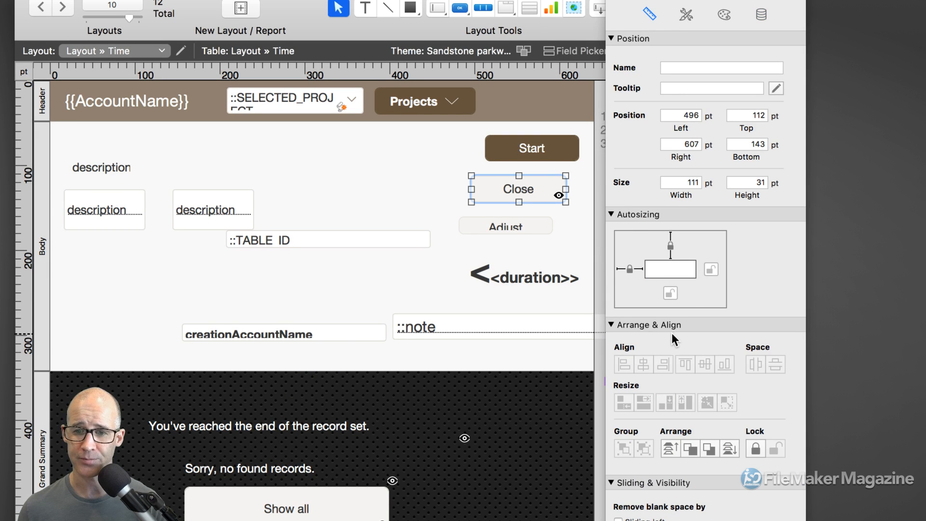
left_click(611, 214)
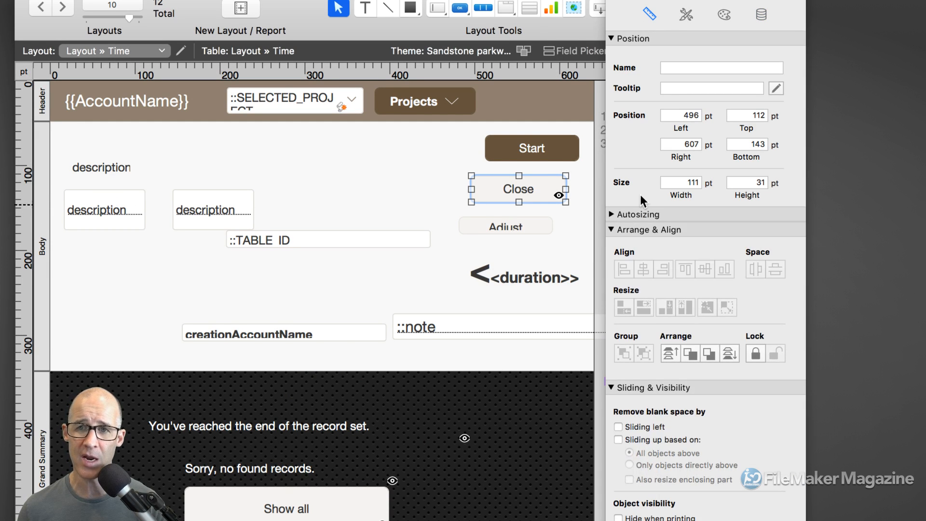
left_click(611, 39)
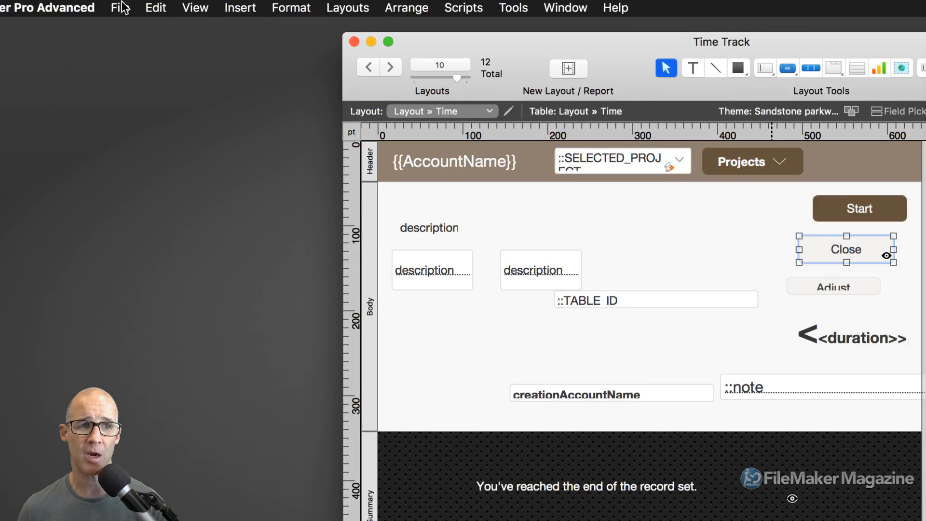
left_click(121, 5)
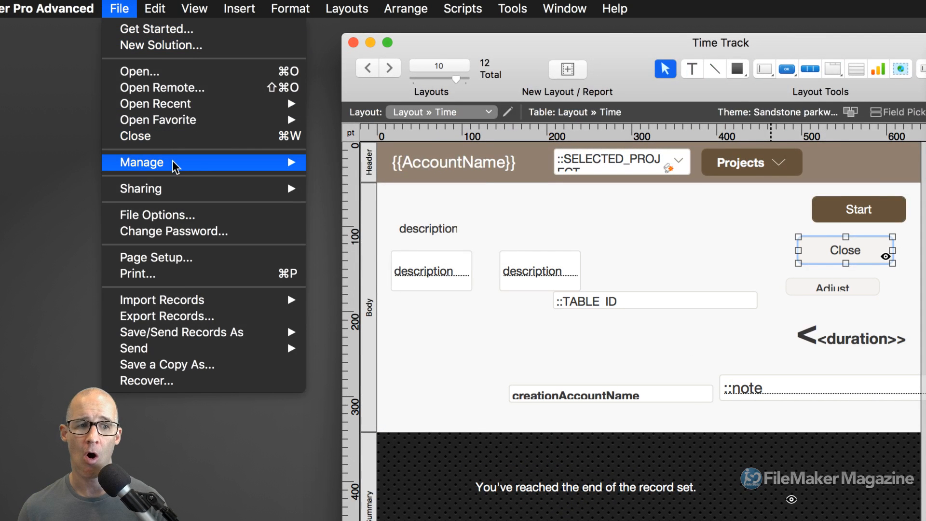
mouse_move(174, 167)
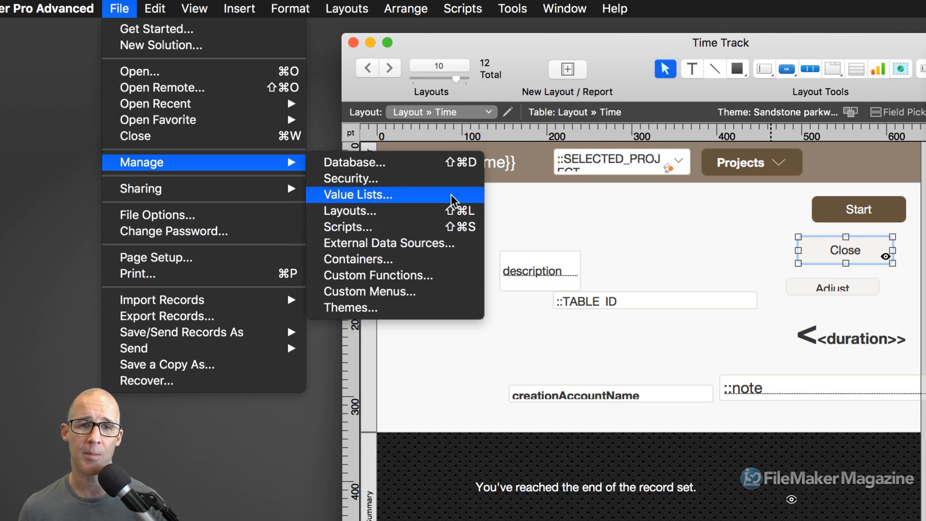
mouse_move(421, 10)
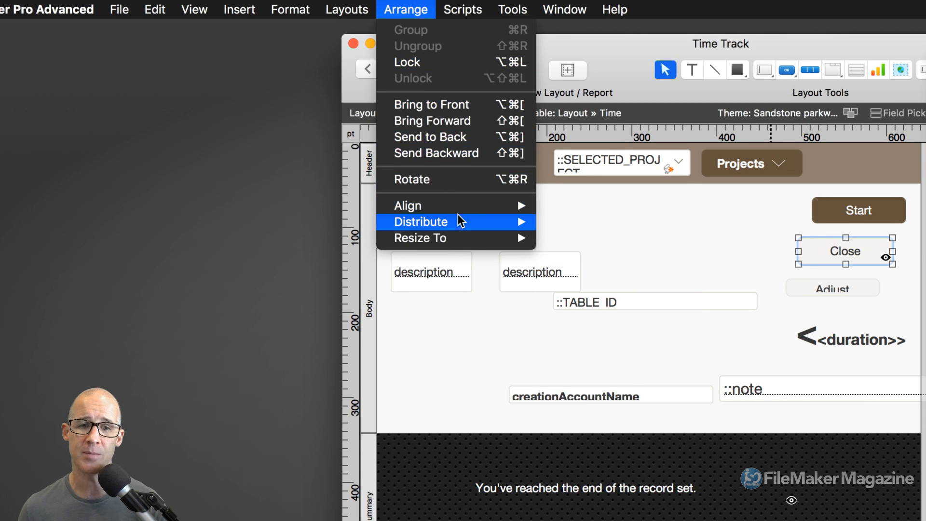
mouse_move(459, 205)
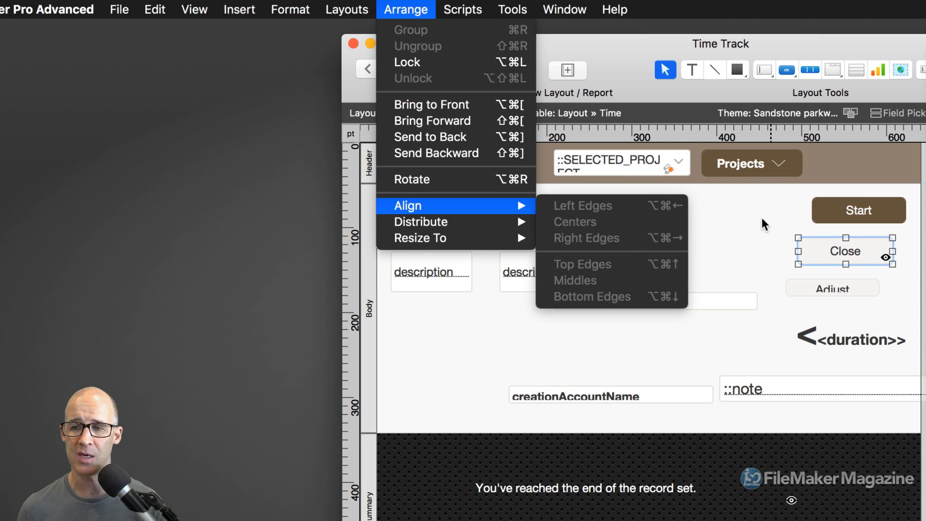
left_click(780, 218)
Step: Move the Start button directly below the Projects button, and make the Close button narrower and shift it toward Start
left_click(839, 214)
left_click_drag(839, 215, 730, 214)
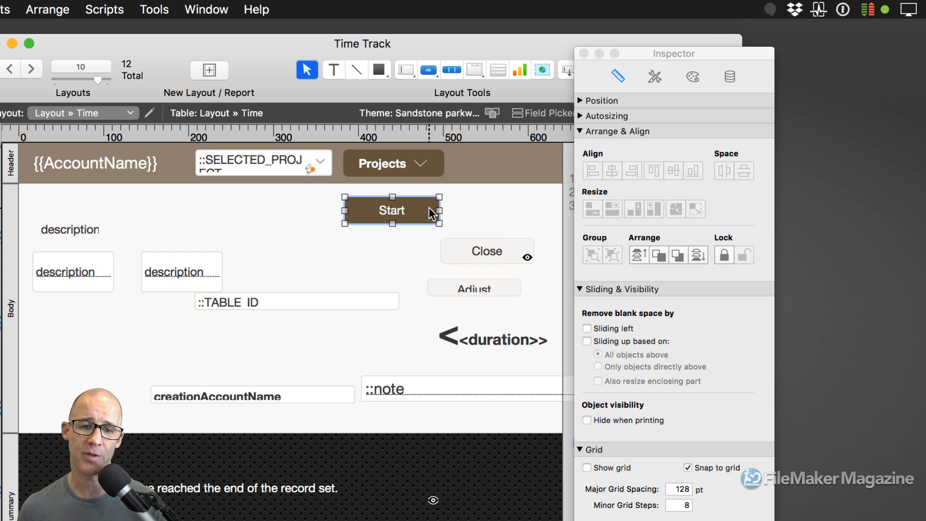
left_click(524, 256)
left_click_drag(534, 263, 435, 263)
Step: Resize the Start and Close buttons to the largest width and height, and stack them by aligning their left and top edges
left_click(413, 217)
left_click(436, 251, "shift")
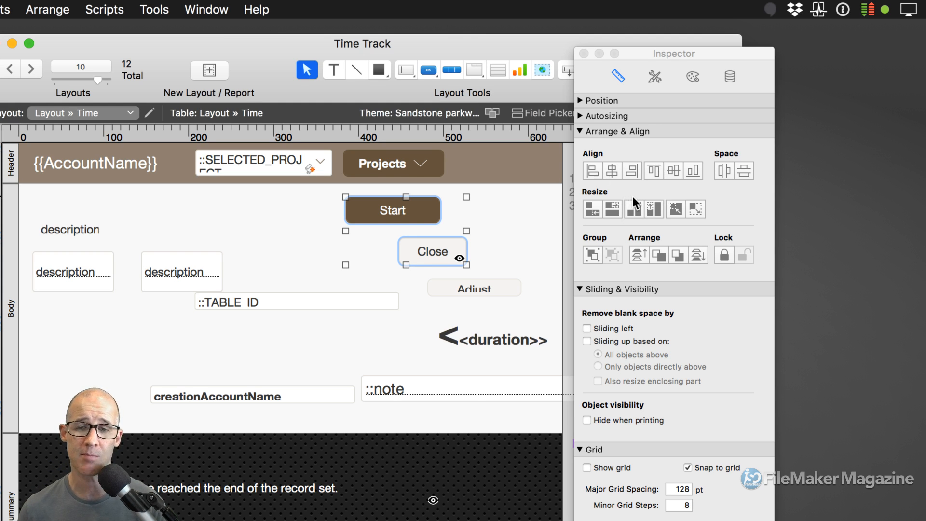
left_click(610, 209)
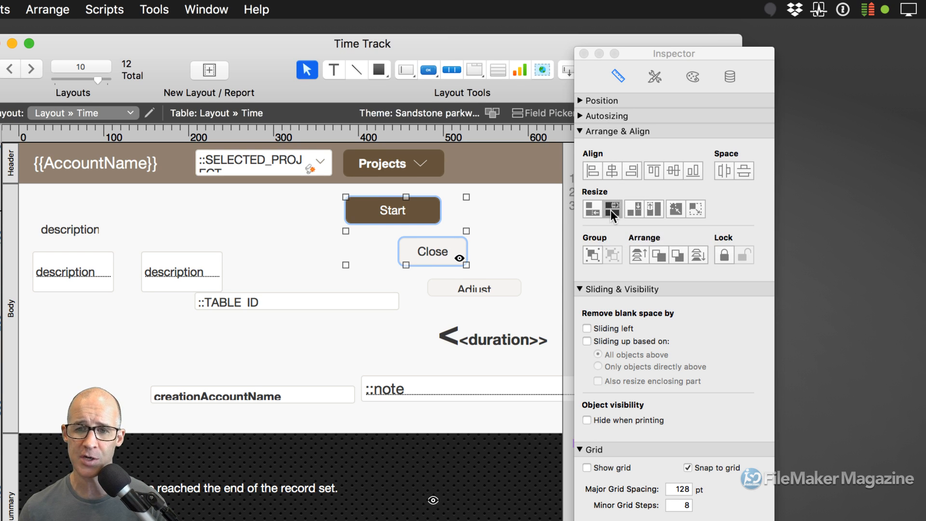
left_click(650, 209)
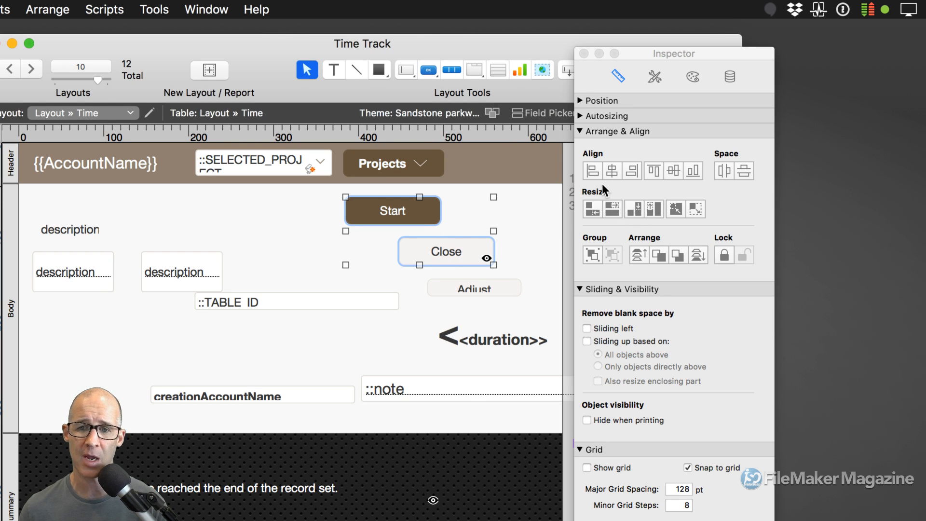
left_click(592, 170)
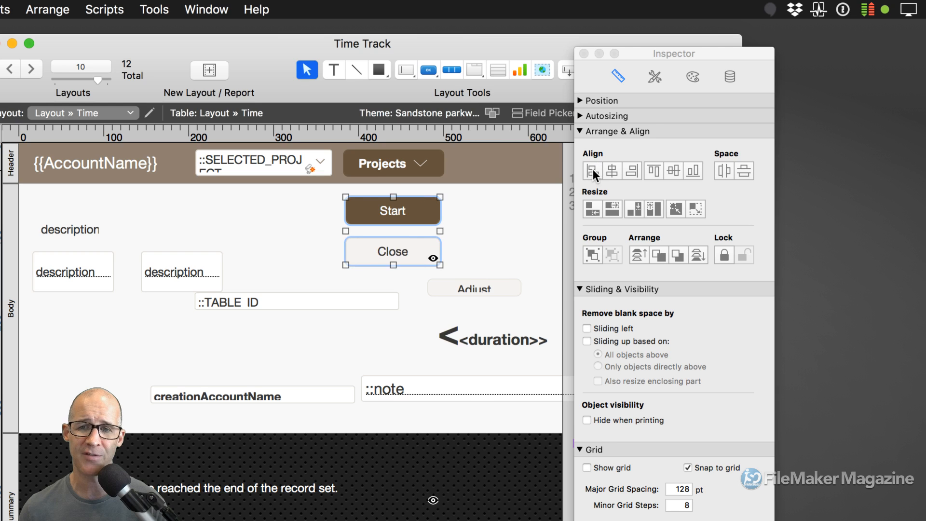
left_click(653, 169)
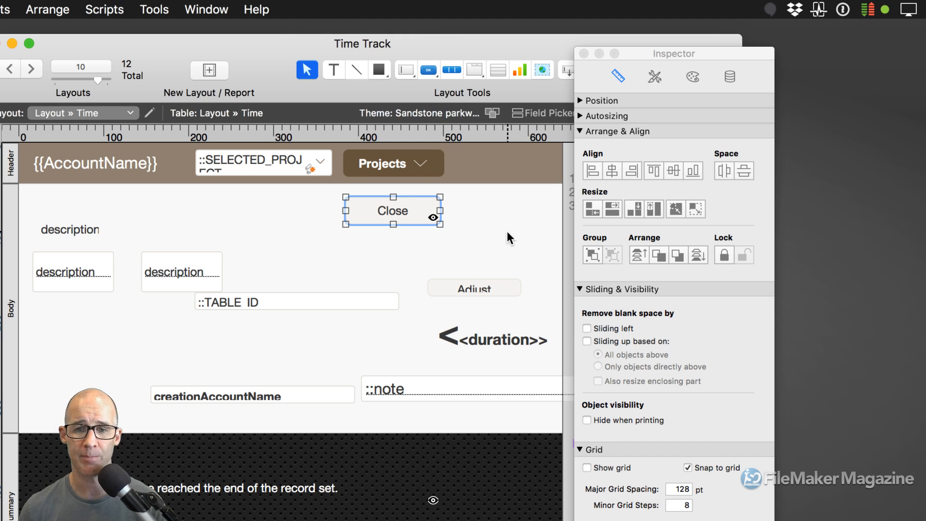
Step: Rearrange the Inspector and layout window to show more of the layout, and select the Trailing Grand Summary part
left_click_drag(663, 56, 793, 39)
left_click_drag(579, 46, 631, 38)
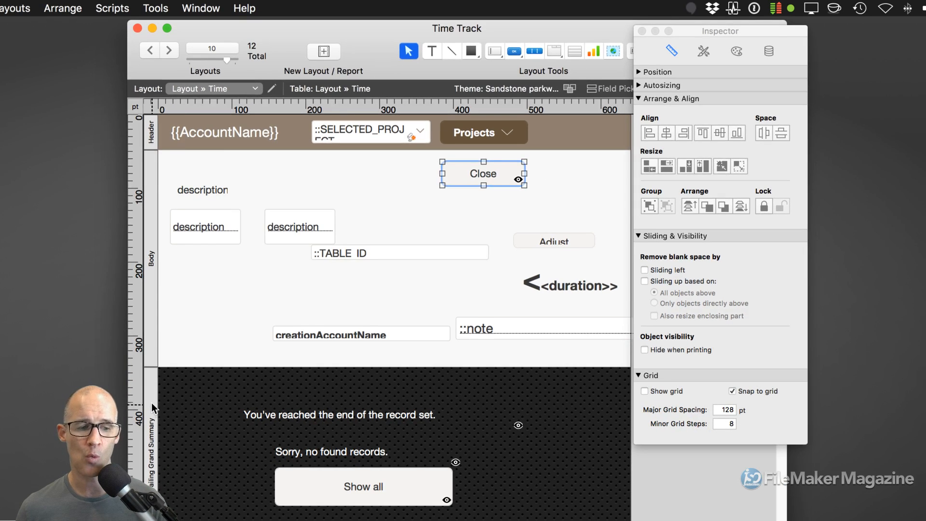
left_click(149, 463)
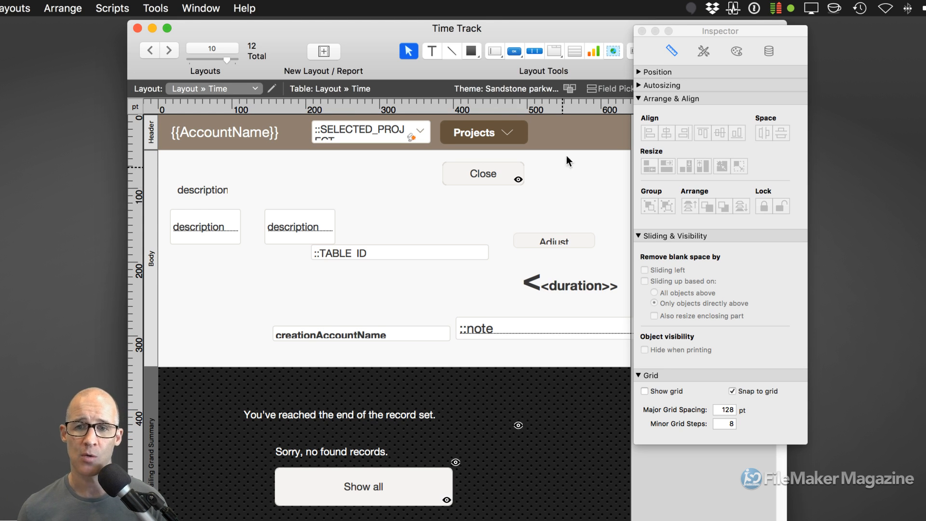
left_click_drag(562, 30, 522, 31)
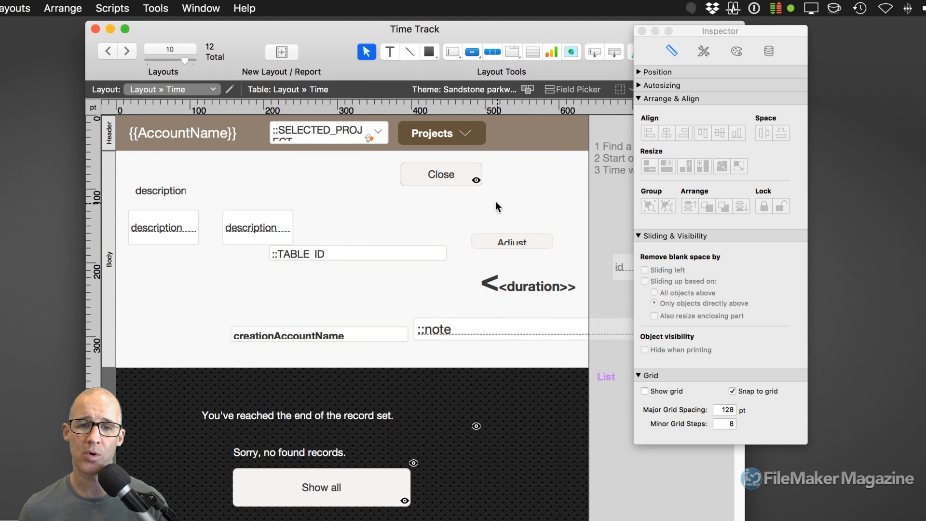
Step: Shift the Close button off the stack and place a duplicate of the uncovered Start button directly below it
left_click(439, 175)
left_click_drag(439, 175, 485, 187)
left_click(427, 176)
left_click_drag(427, 176, 426, 223)
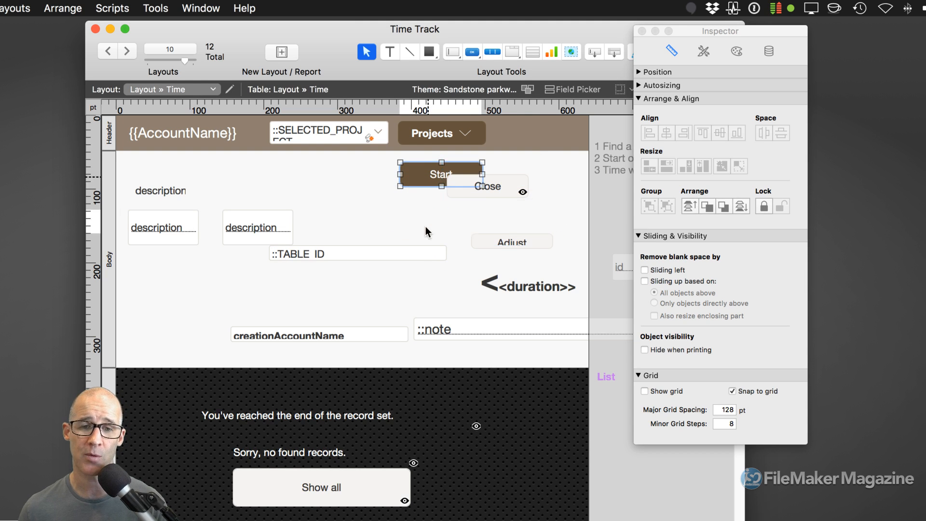
Step: Restack Close over the upper Start button by aligning their left and top edges
left_click(467, 186)
left_click_drag(502, 162, 472, 185)
left_click(650, 134)
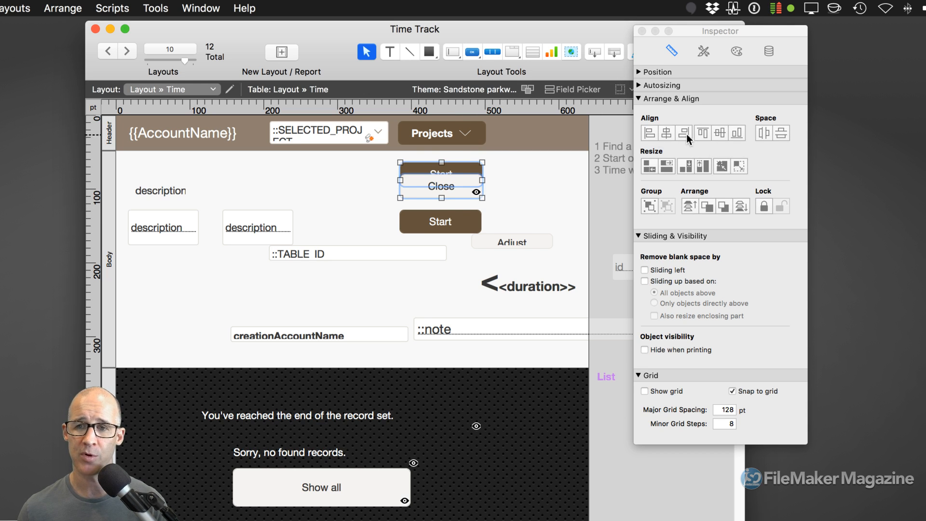
left_click(702, 132)
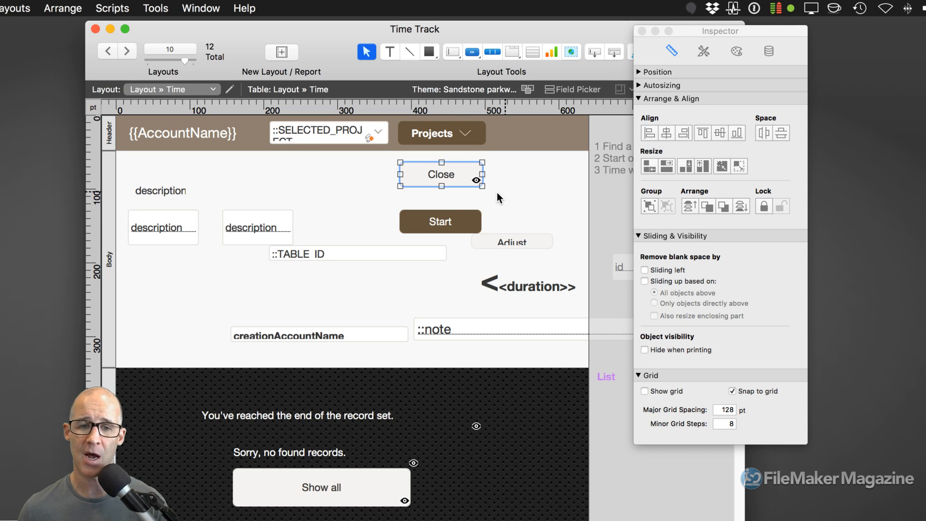
left_click(458, 200)
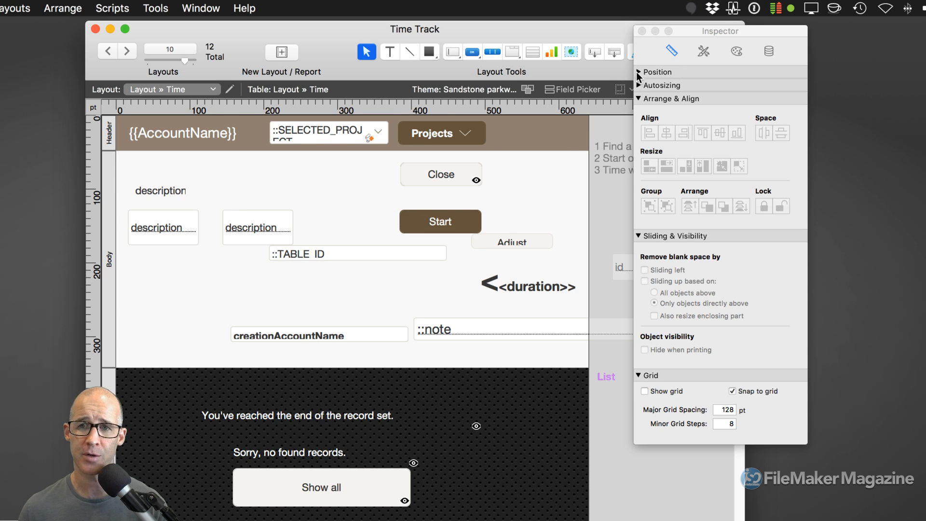
Step: Show the autosizing settings and check the anchors of the Close and lower Start buttons
left_click(639, 85)
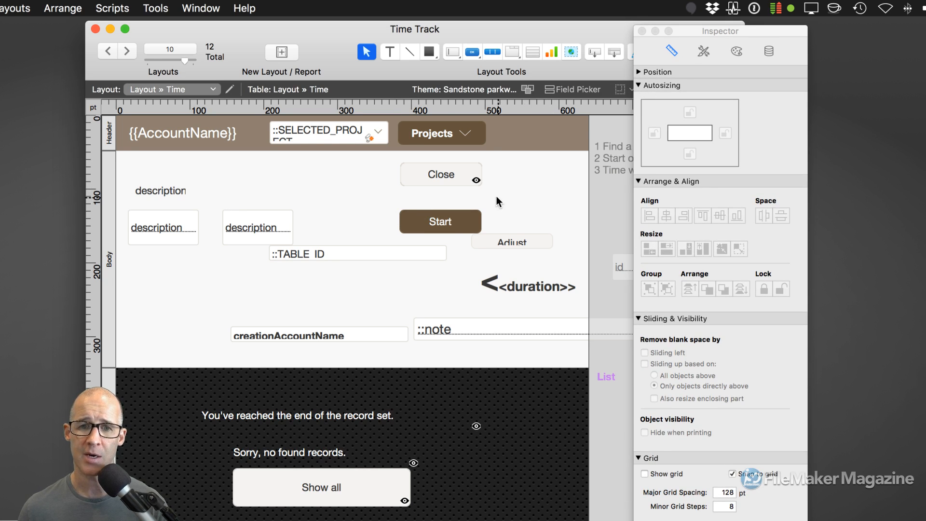
left_click_drag(385, 170, 449, 223)
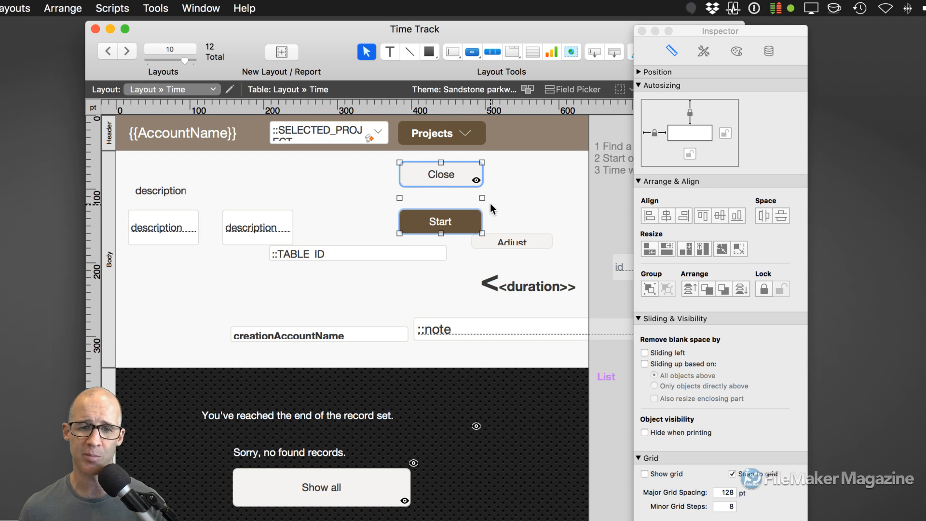
left_click(487, 205)
left_click(468, 225)
left_click(723, 133)
left_click(466, 174)
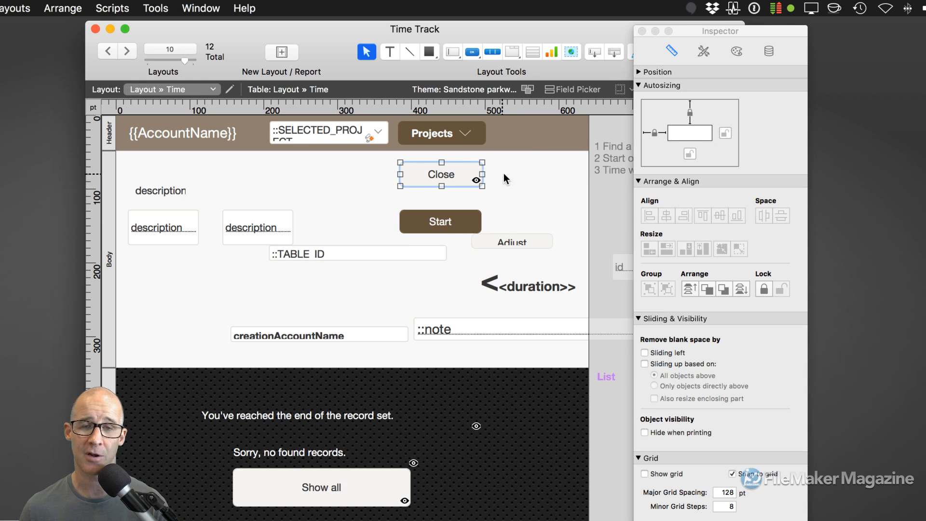
Step: Move Close aside to check both stacked buttons' anchors, and restack them by aligning left and top edges
left_click_drag(424, 171, 459, 183)
left_click(429, 170)
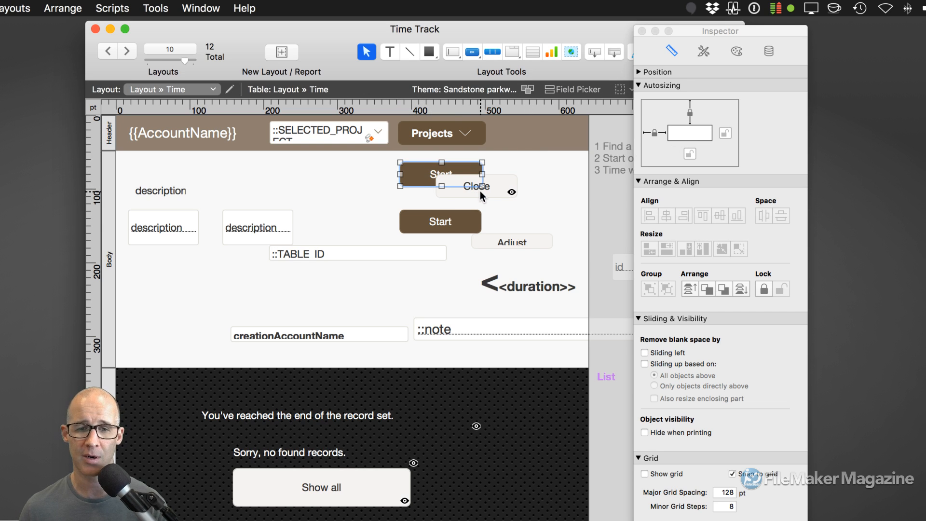
left_click(492, 193)
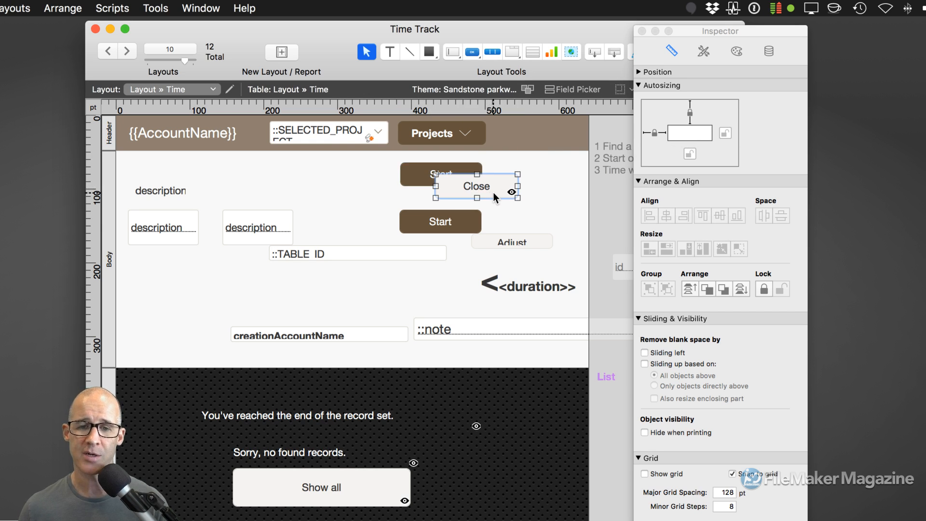
left_click_drag(386, 172, 493, 197)
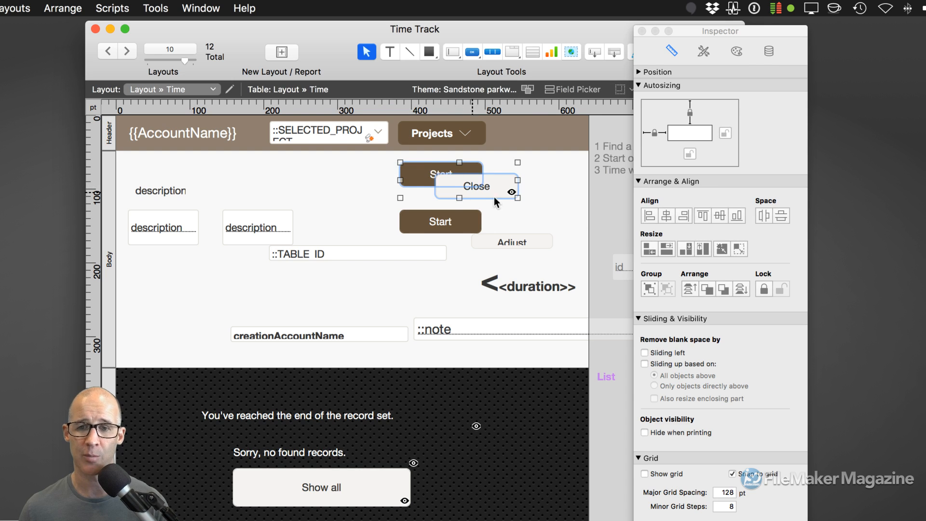
left_click(648, 215)
left_click(702, 215)
Step: Anchor the Close button and both Start buttons to the top and right, releasing their left anchor
left_click_drag(383, 168, 463, 224)
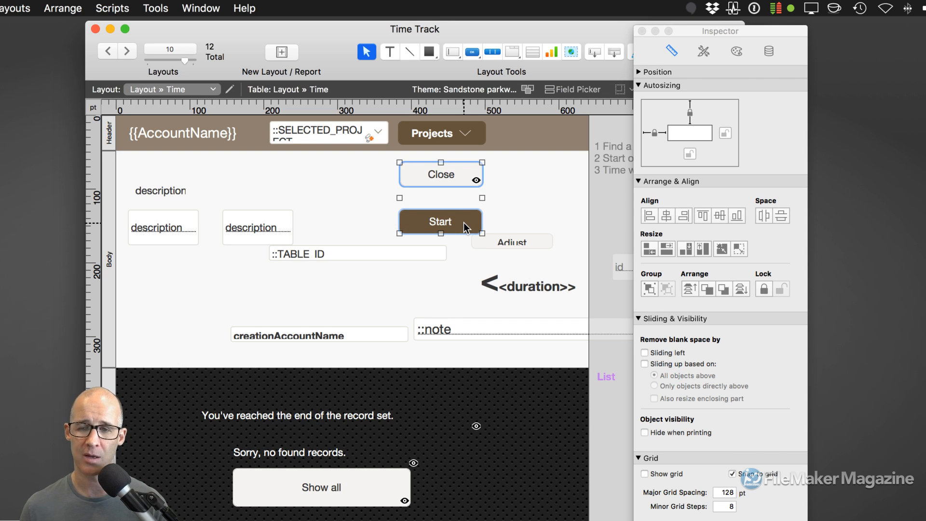
left_click(692, 113)
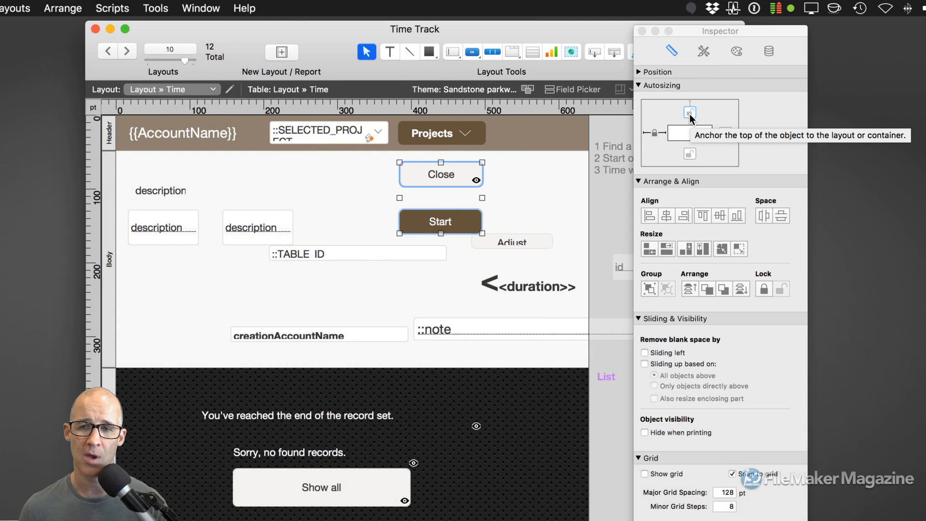
left_click(689, 114)
left_click(725, 132)
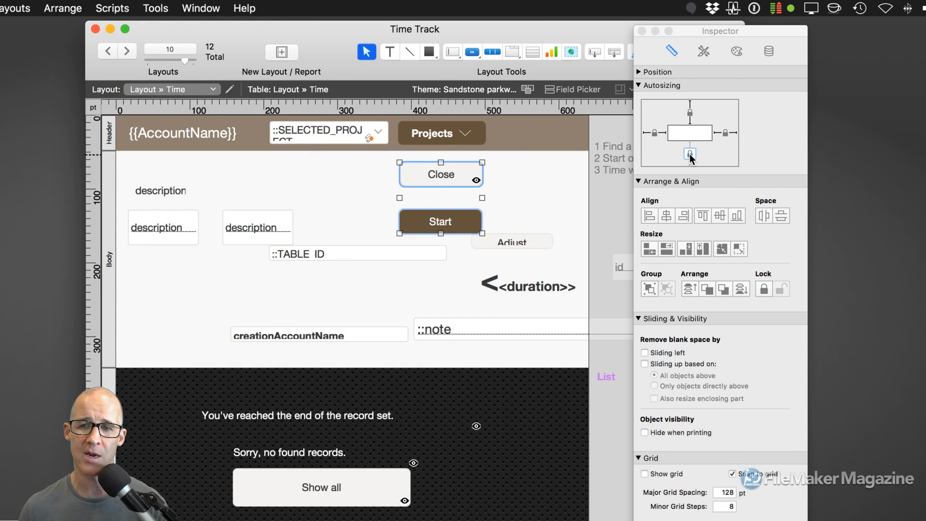
left_click(657, 129)
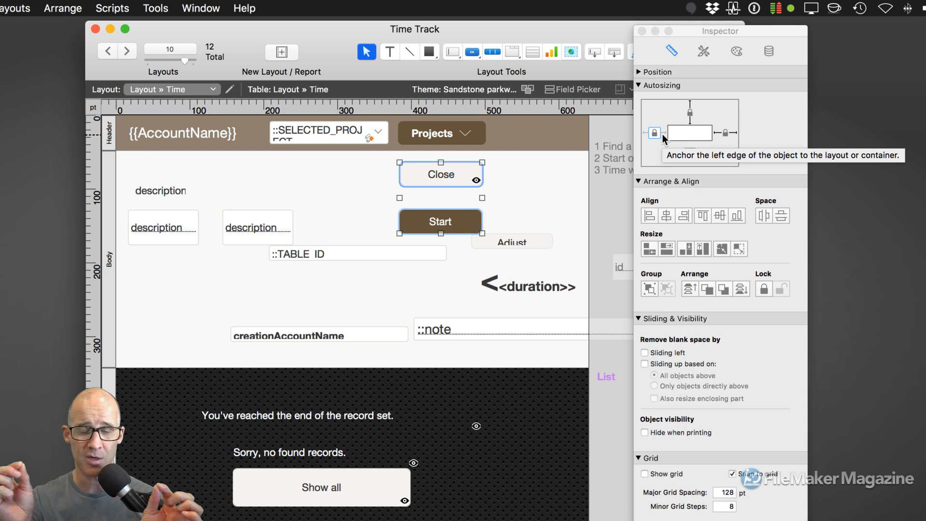
left_click(657, 133)
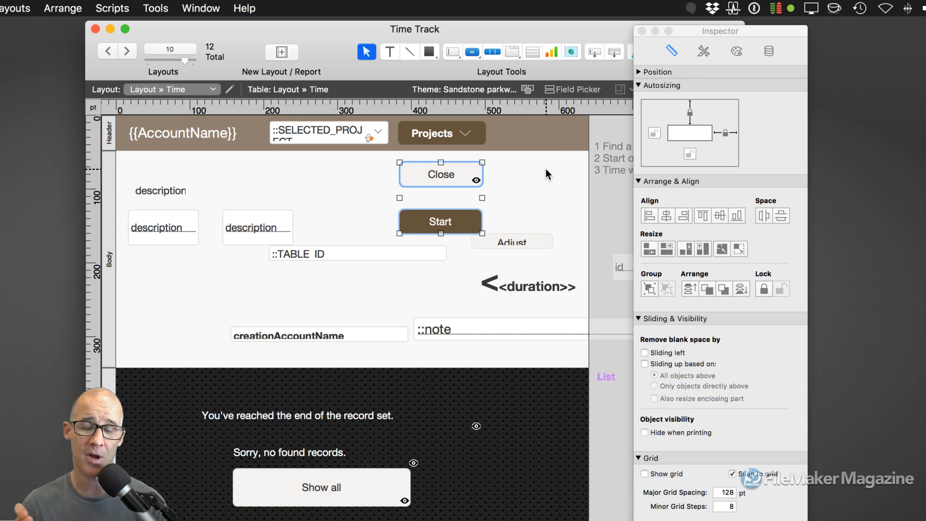
Step: Show the Body part's position settings, and move the stacked Close and Start buttons to 496 pt left and 64 pt top
left_click(108, 173)
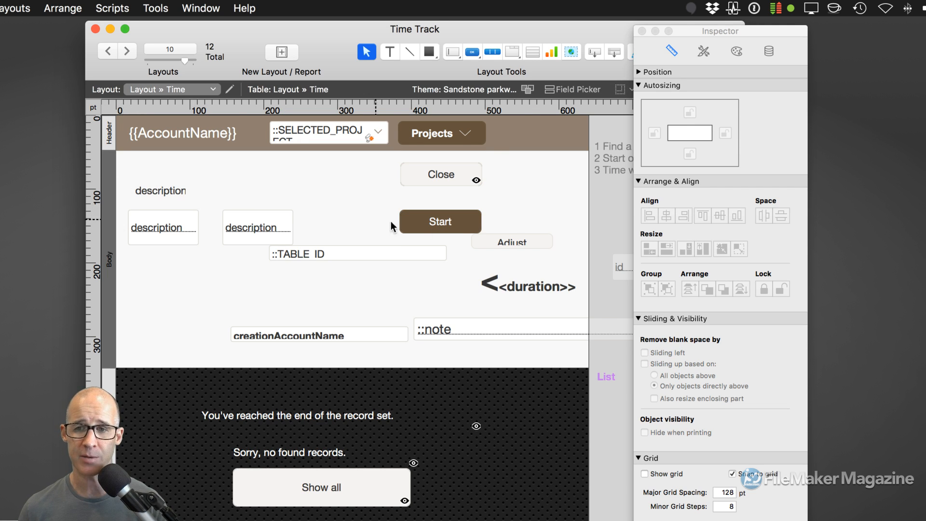
left_click(646, 71)
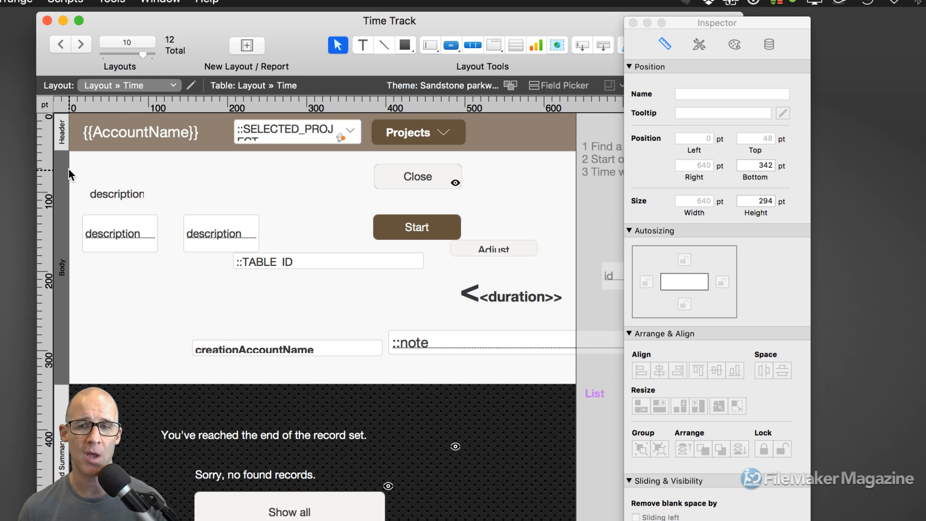
left_click_drag(398, 183, 499, 176)
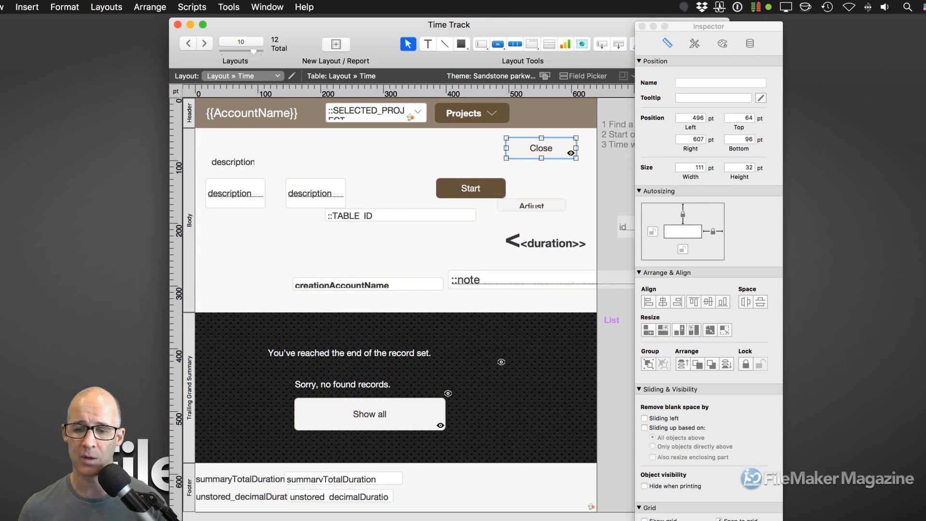
Step: Show the layout grid, move the Close stack to 513 pt left, and place the separate Start button at 512 pt left, 128 pt top
left_click(657, 519)
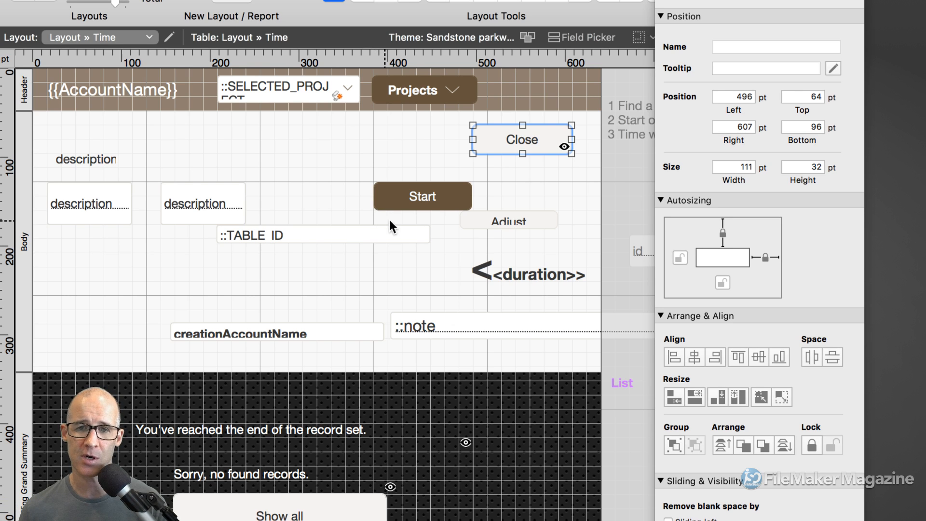
left_click_drag(528, 138, 543, 140)
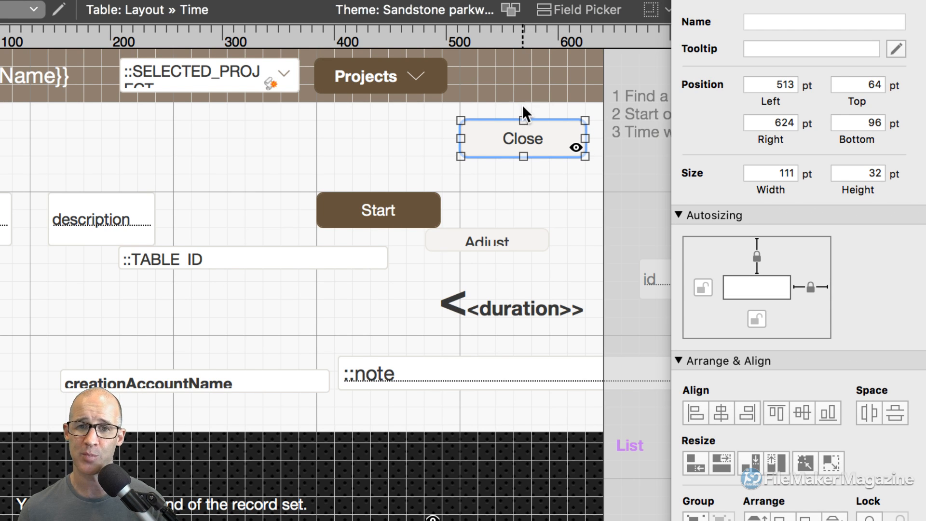
left_click(393, 205)
left_click_drag(394, 205, 536, 206)
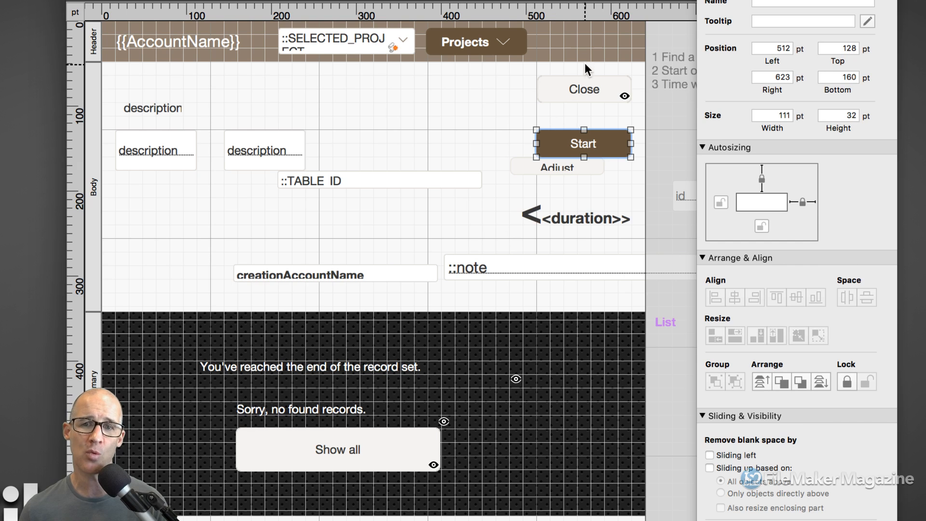
Step: Check the Trailing Grand Summary's top position, set the separate Start button's top to 342 pt, and move it inside that part at 352 pt
left_click(96, 352)
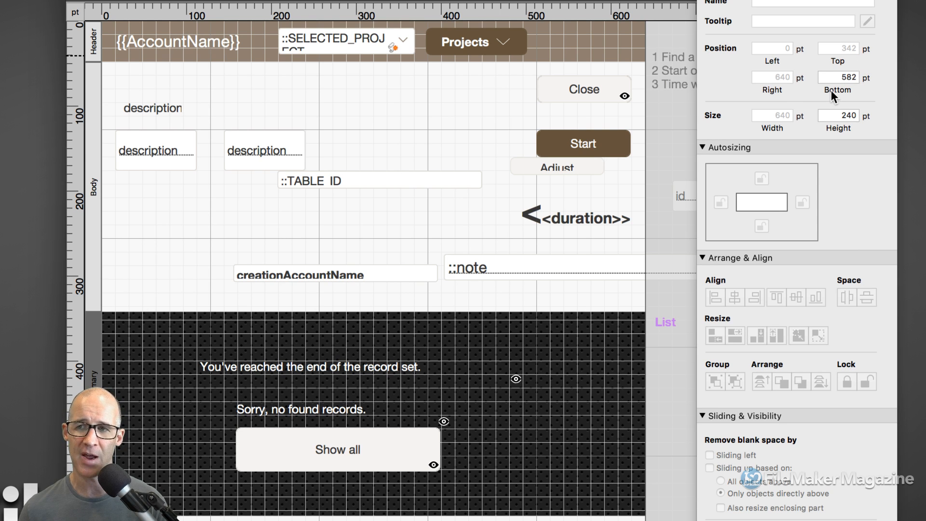
left_click(597, 147)
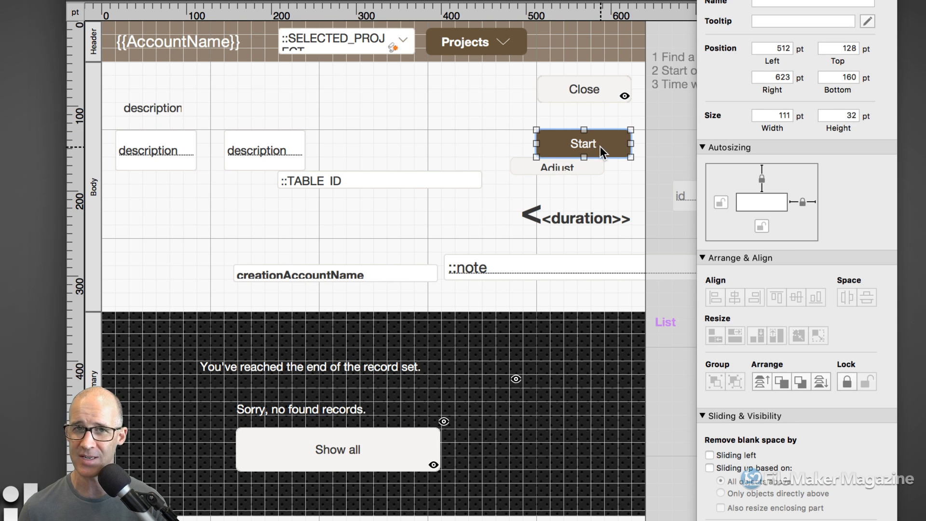
left_click(840, 47)
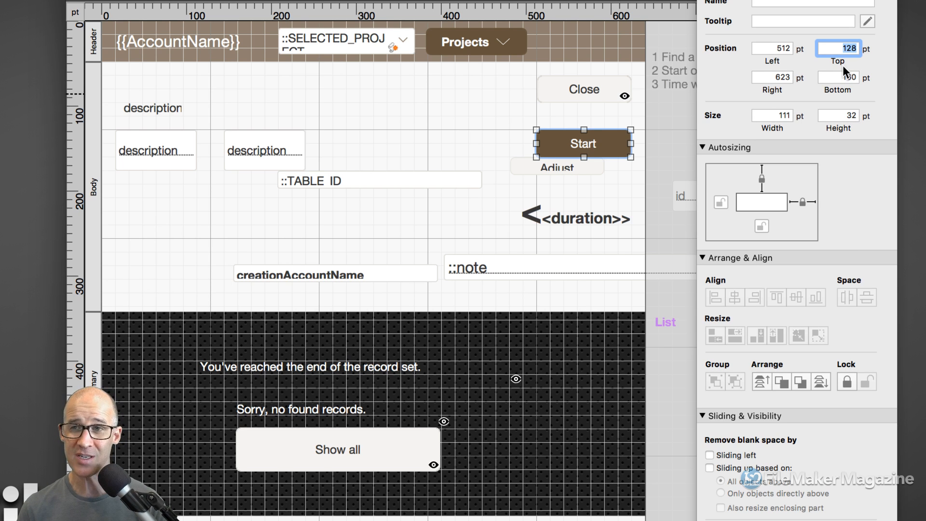
type("342")
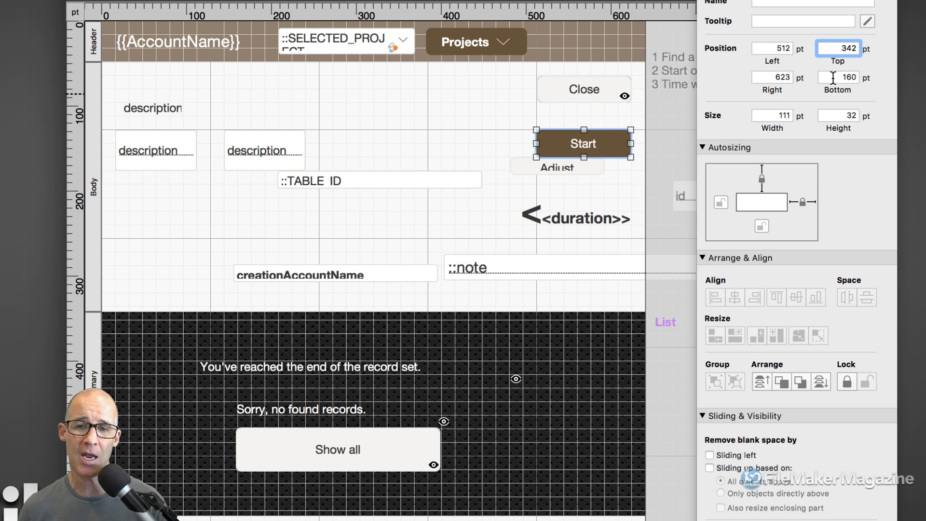
key("Return")
left_click_drag(594, 152, 595, 336)
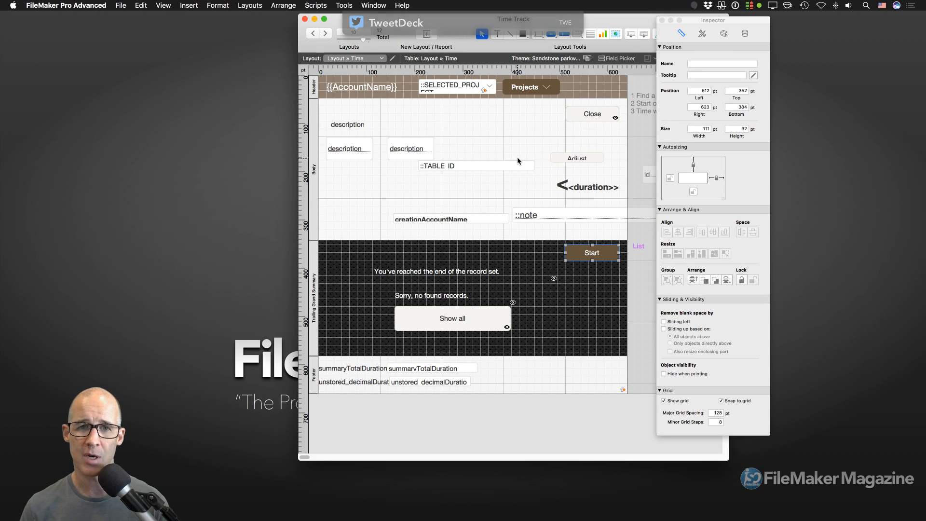
Step: Calculate 342+16 in the system launcher and set the selected Start button's top position to 358 pt
key("super+space")
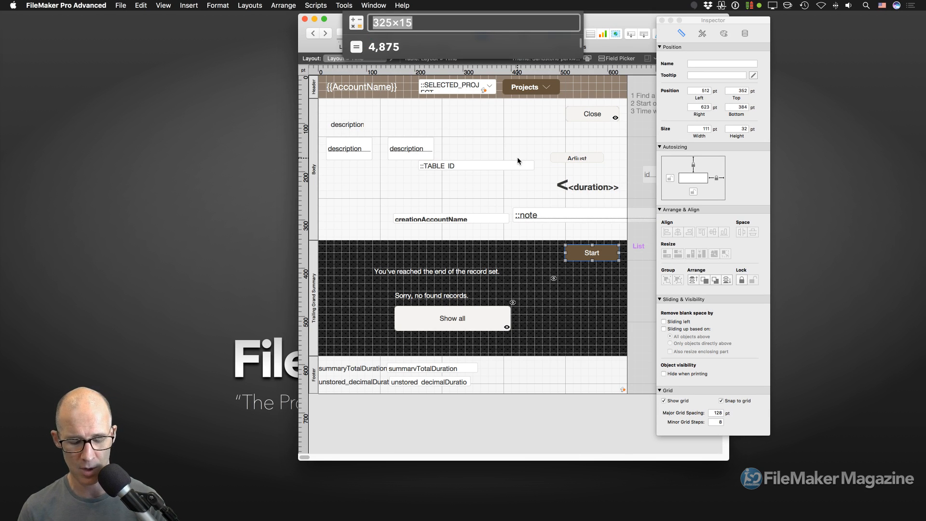
type("342+16")
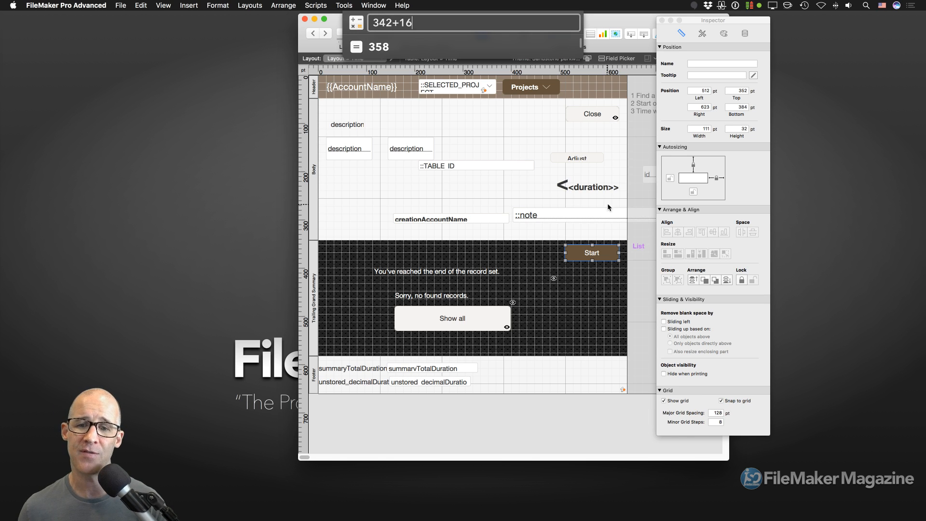
key("Escape")
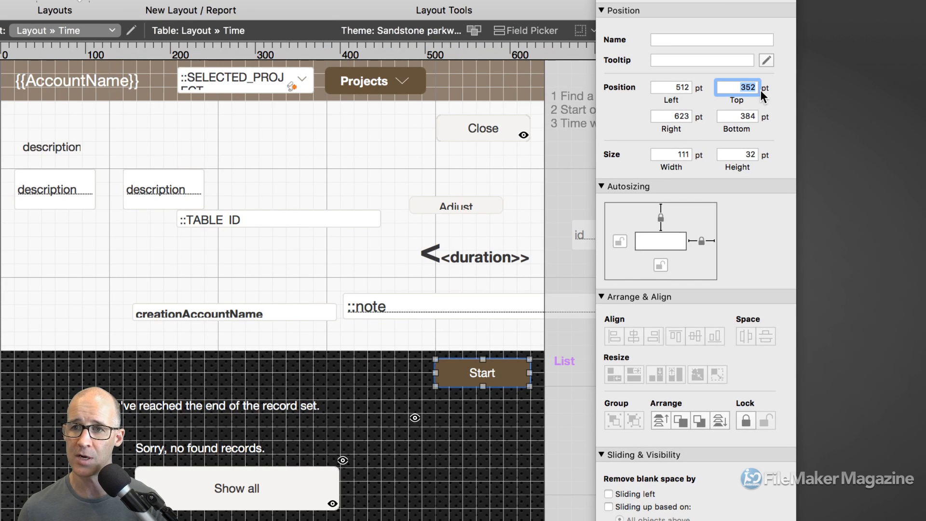
type("358")
key("Tab")
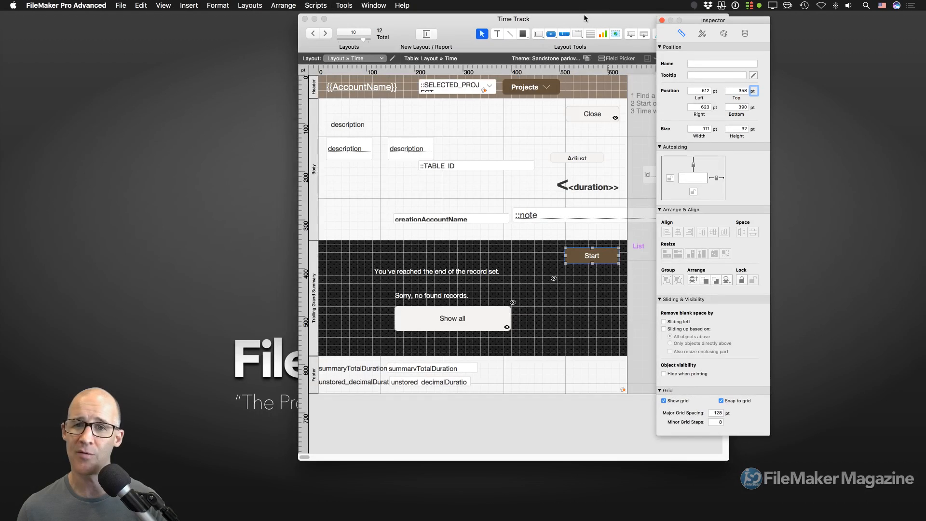
Step: View the Time layout in Browse mode and examine the Start buttons down to the trailing grand summary
left_click_drag(584, 18, 589, 18)
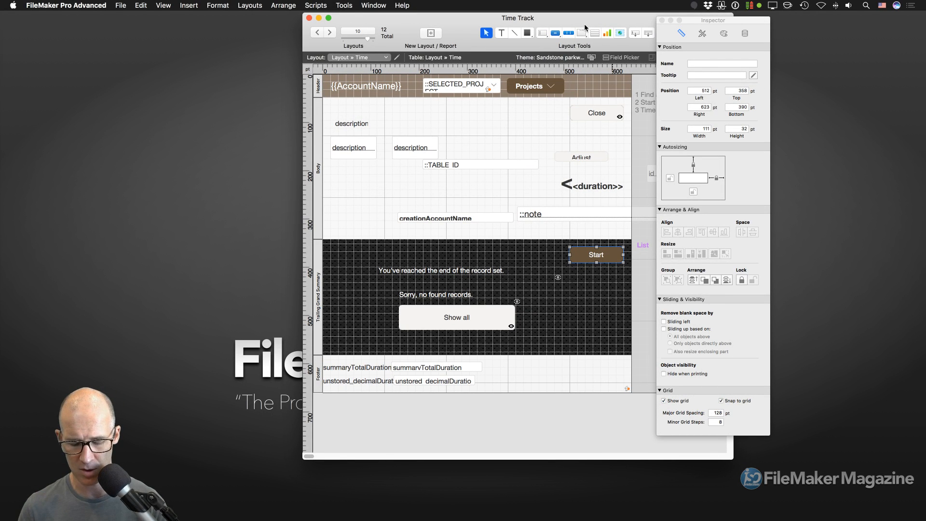
key("super+b")
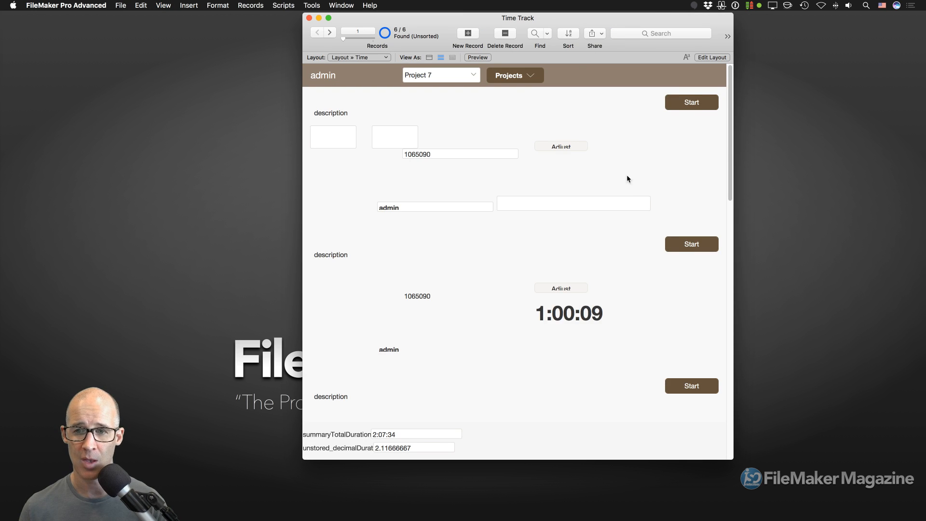
scroll(641, 203, "down", 10)
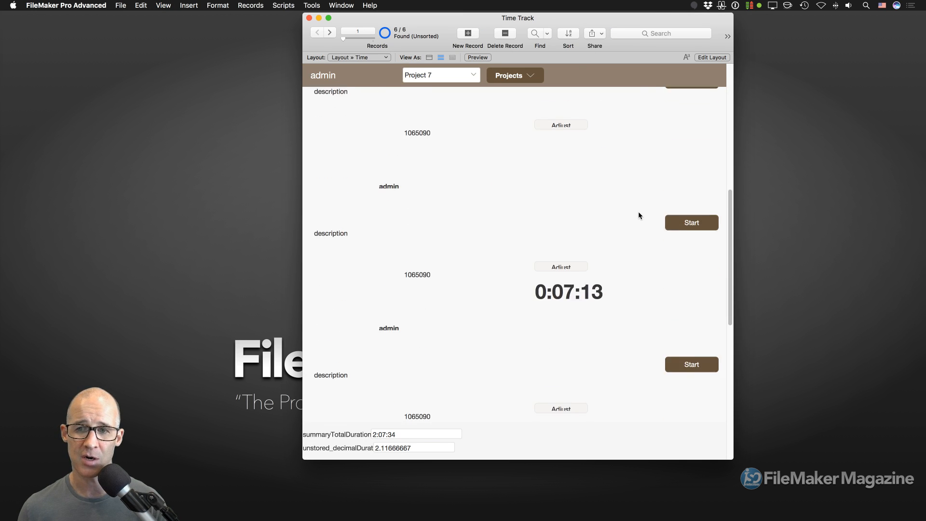
scroll(639, 218, "down", 5)
scroll(639, 217, "up", 8)
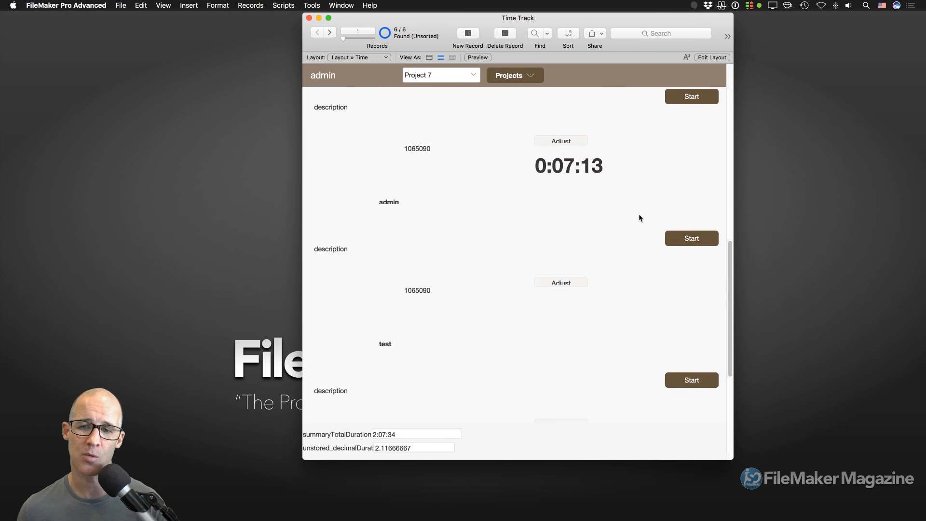
scroll(664, 187, "up", 4)
scroll(662, 192, "down", 10)
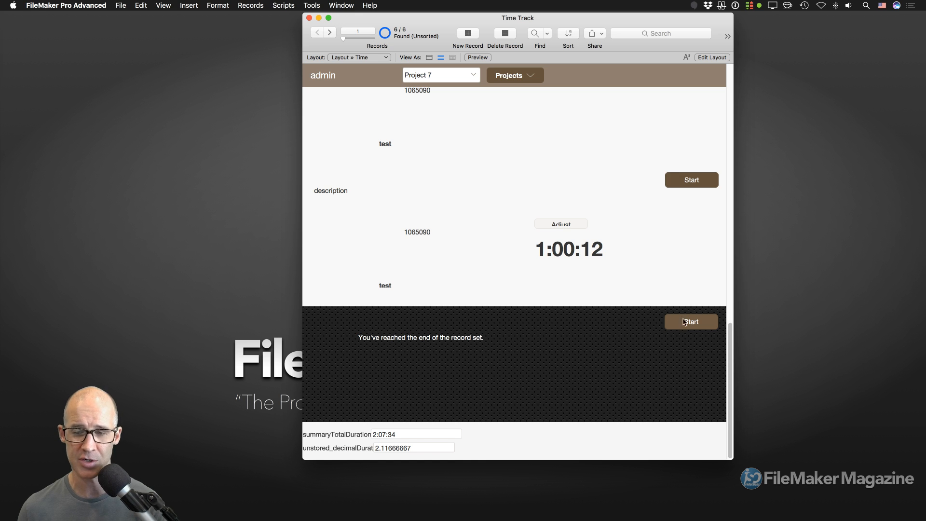
Step: Return to Layout mode and inspect the hide condition of the "You've reached the end of the record set." text
key("super+l")
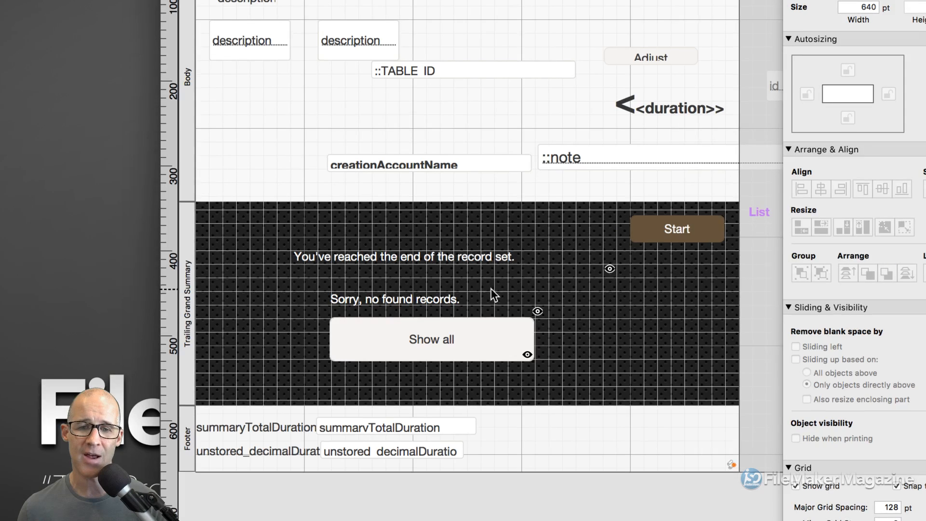
left_click(459, 261)
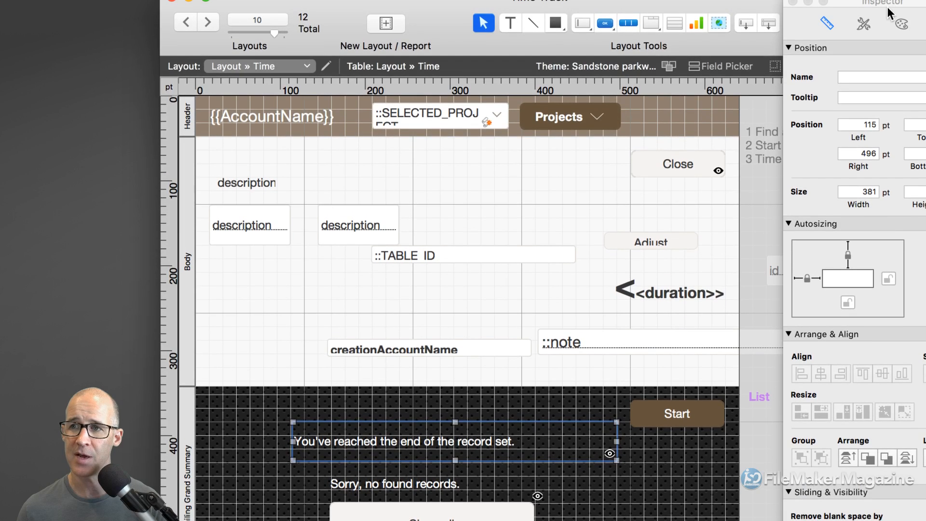
left_click_drag(887, 5, 759, 23)
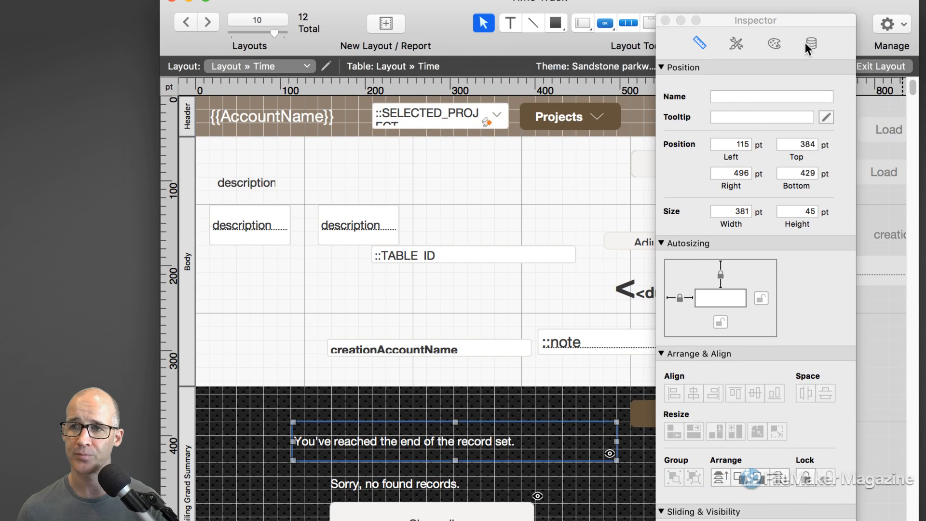
left_click(810, 43)
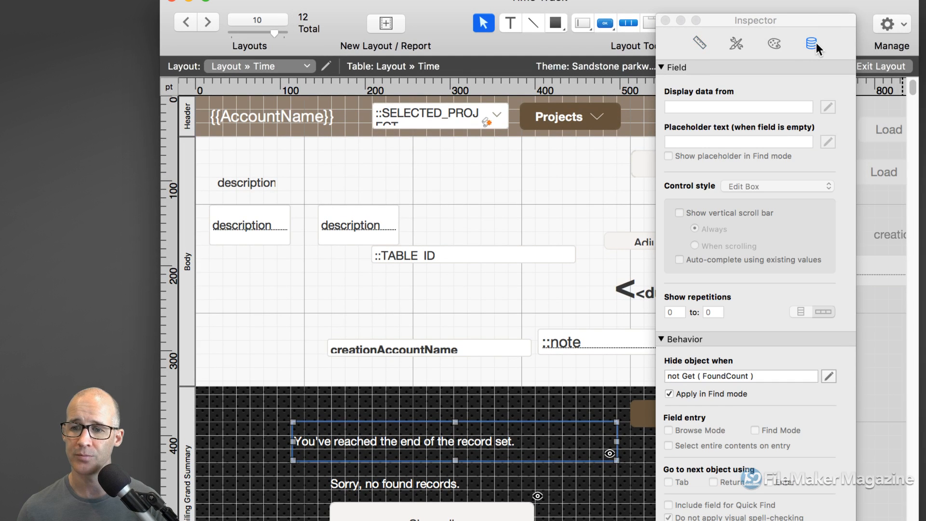
left_click(682, 377)
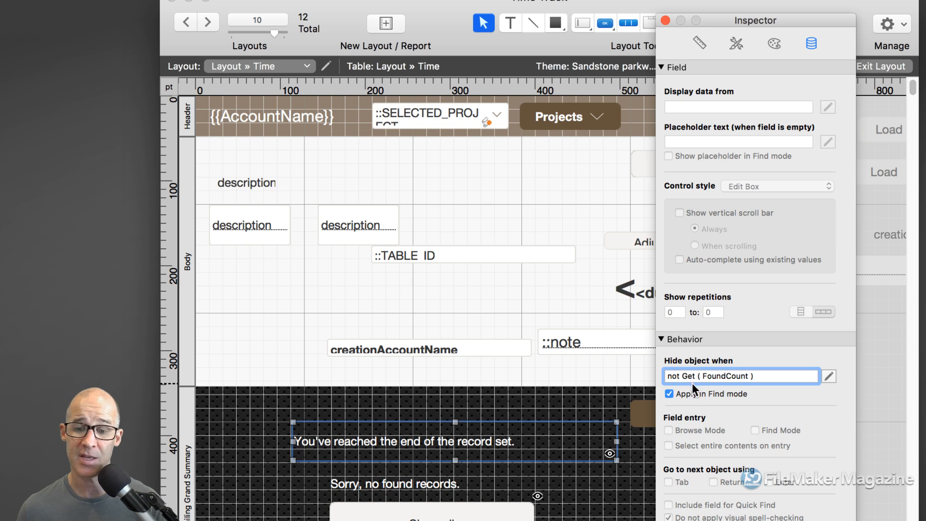
Step: Set the trailing grand summary's Start button to hide when Get ( FoundCount ), with the condition also applied in Find mode
left_click(643, 418)
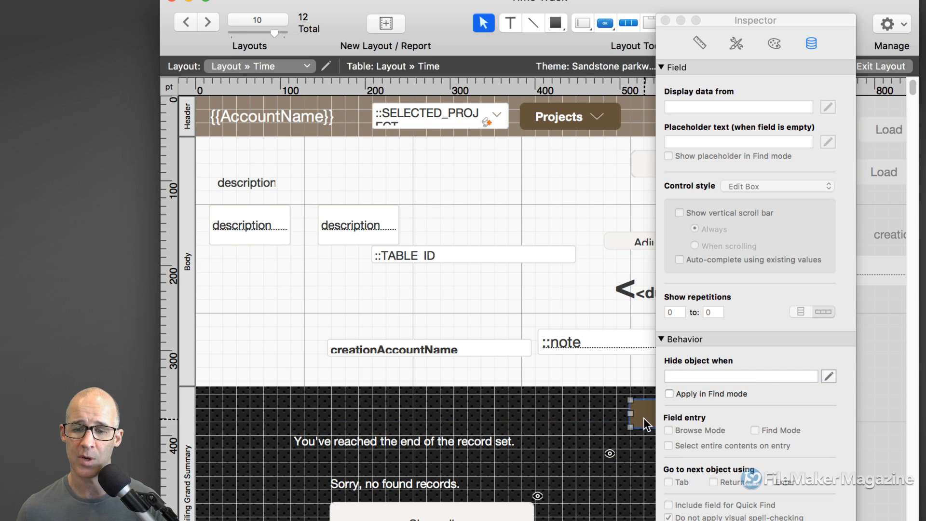
left_click(477, 453)
left_click(682, 377)
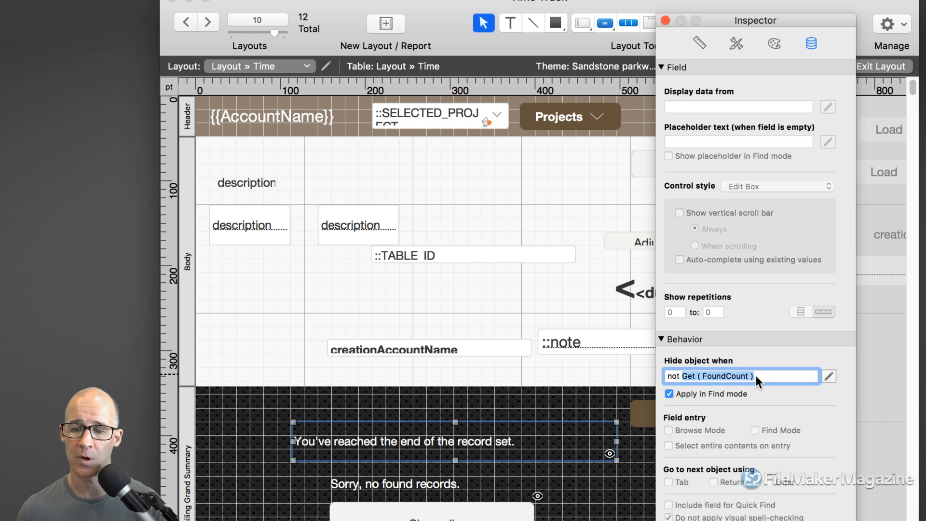
left_click(645, 415)
left_click(694, 376)
type("Get ( FoundCount )")
left_click(668, 393)
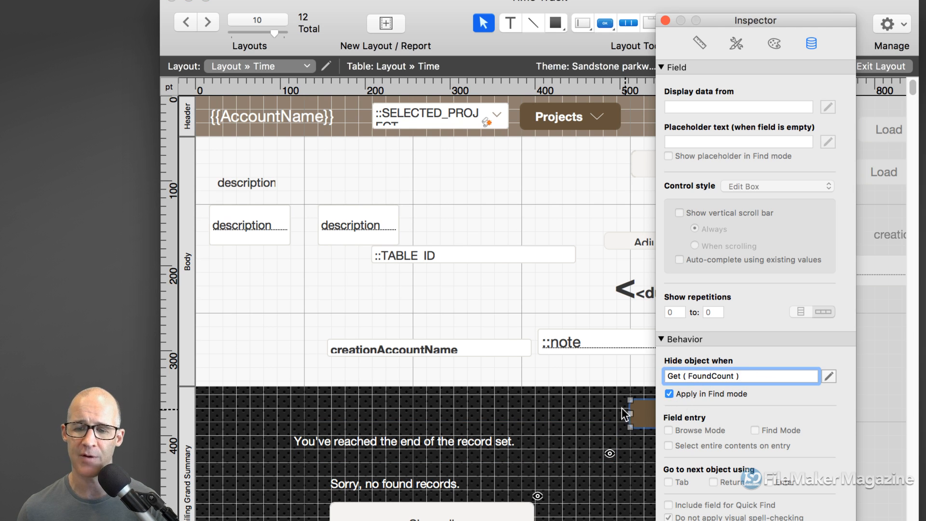
left_click(606, 405)
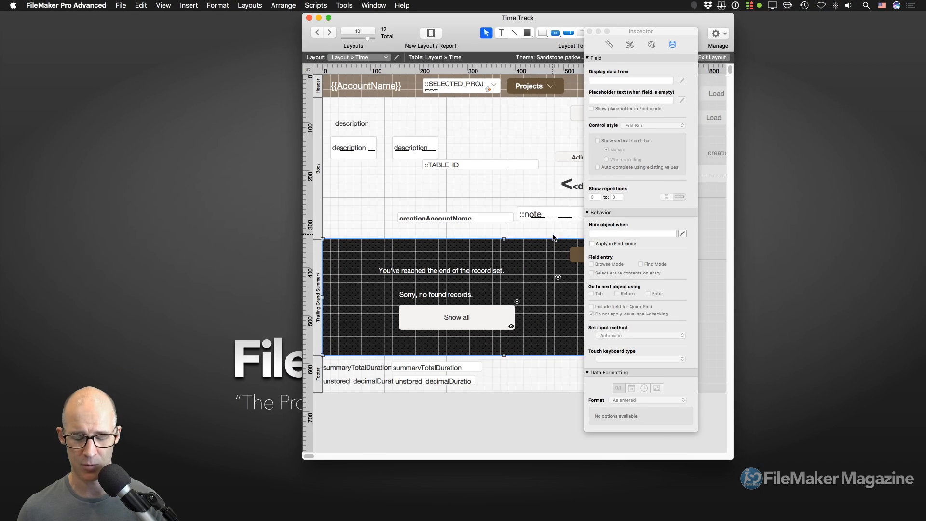
Step: Check in Browse mode whether the Start button is hidden in the trailing summary below the records
key("super+b")
scroll(583, 258, "down", 10)
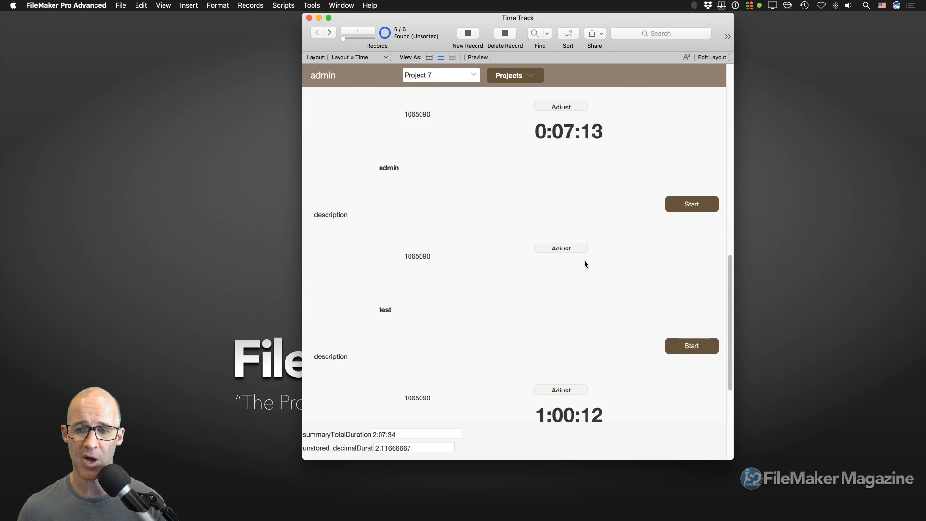
scroll(585, 262, "down", 5)
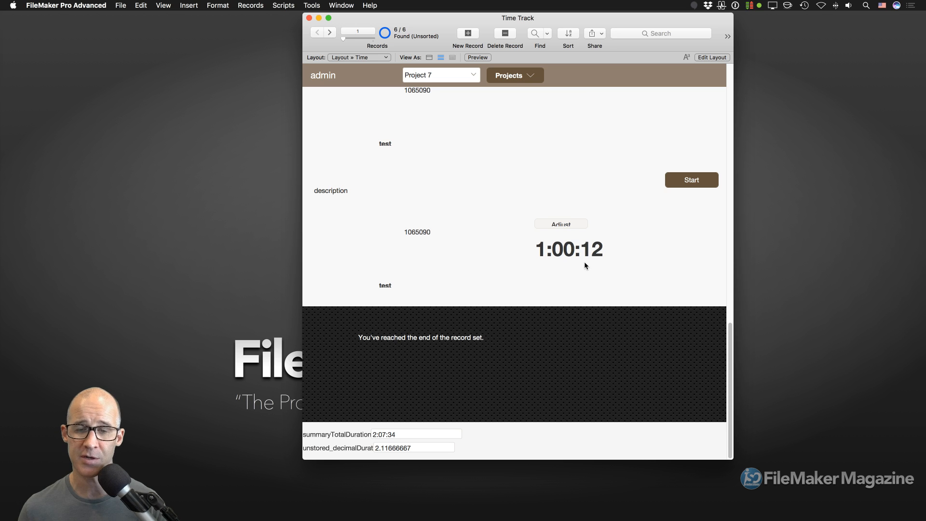
scroll(580, 255, "up", 5)
scroll(581, 254, "up", 1)
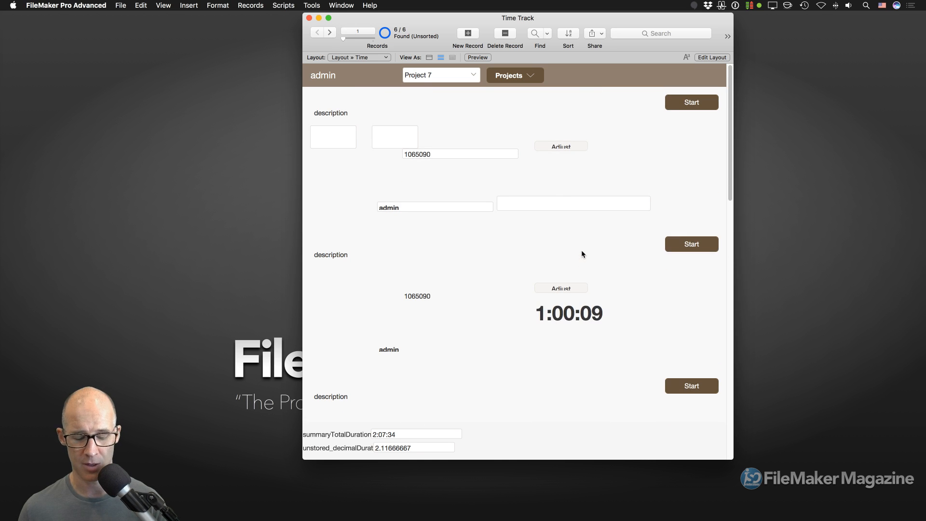
Step: Omit all six time records from the found set to test the Start button's hide condition
key("super+t")
key("super+t")
key("super+t")
key("super+t")
key("super+t")
key("super+t")
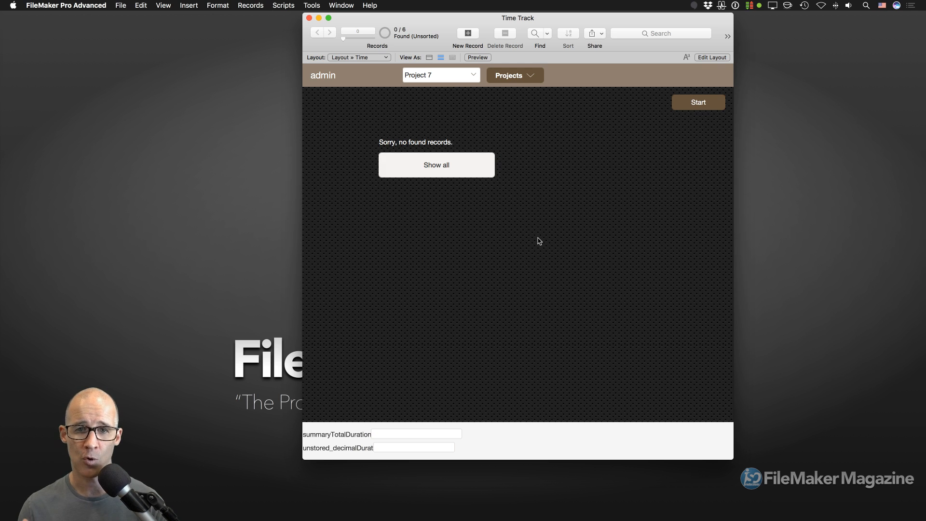
Step: Choose Project 7 as the selected project, and switch the selection to Project 4
left_click(468, 80)
left_click(456, 79)
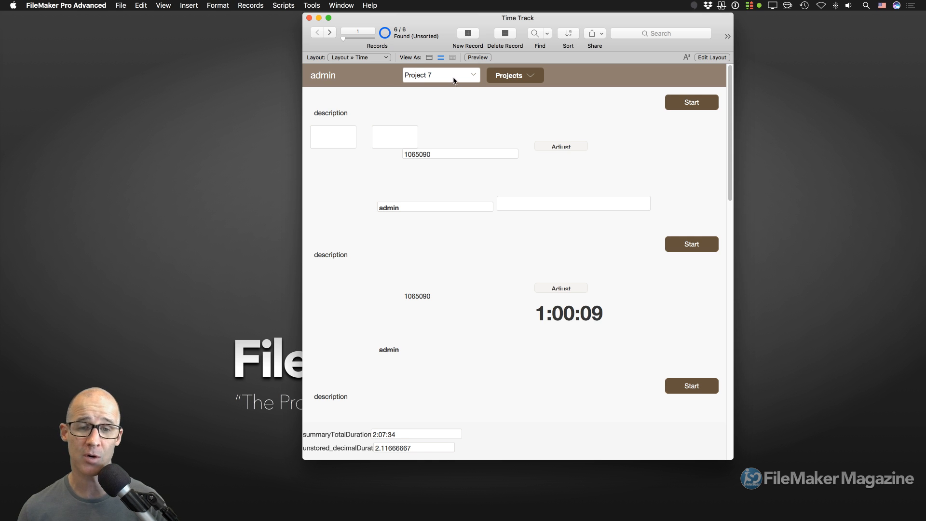
left_click(453, 81)
left_click(454, 68)
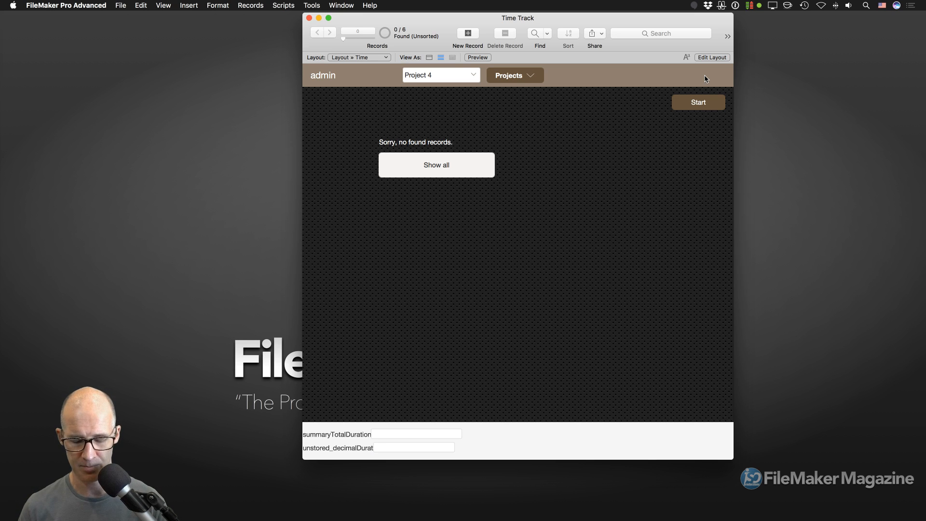
Step: Show all time records and examine where the Start button repeats from the first record to the trailing summary
key("super+j")
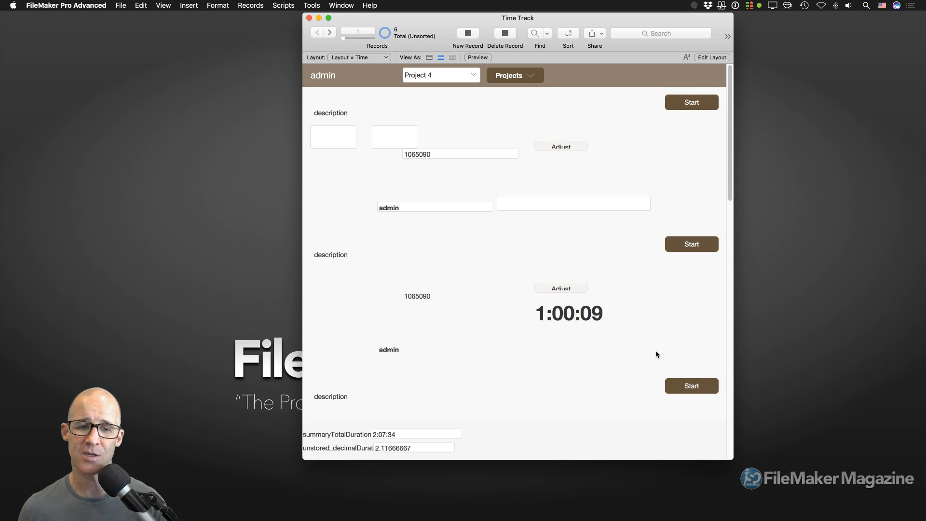
scroll(675, 138, "down", 3)
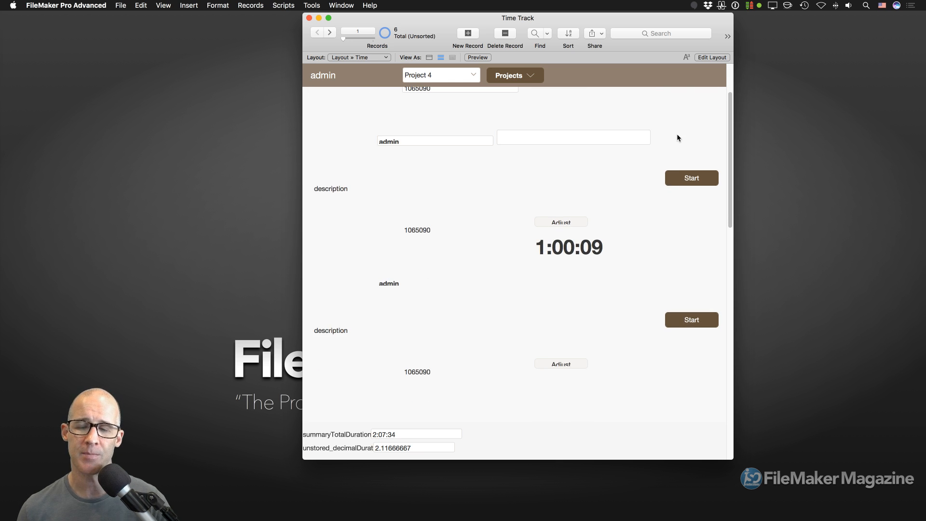
scroll(676, 138, "down", 6)
scroll(678, 146, "down", 10)
scroll(679, 152, "down", 4)
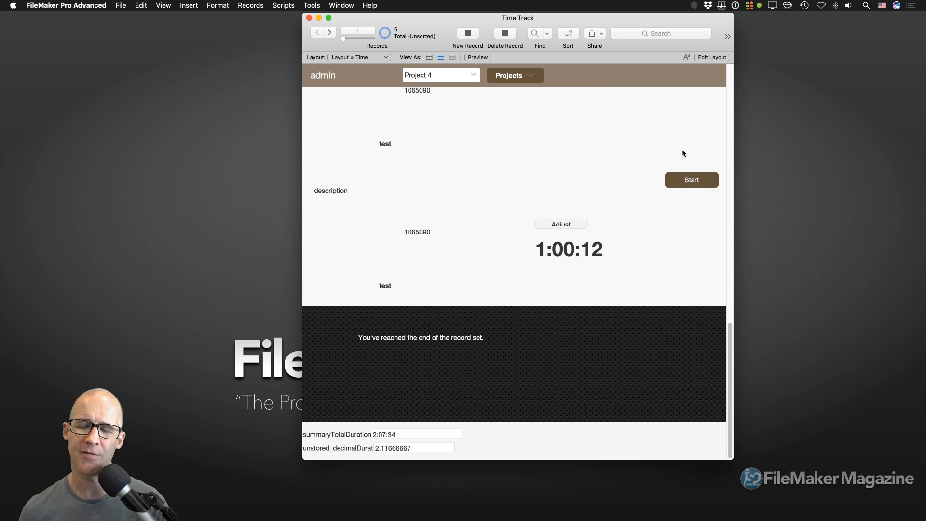
scroll(676, 157, "up", 6)
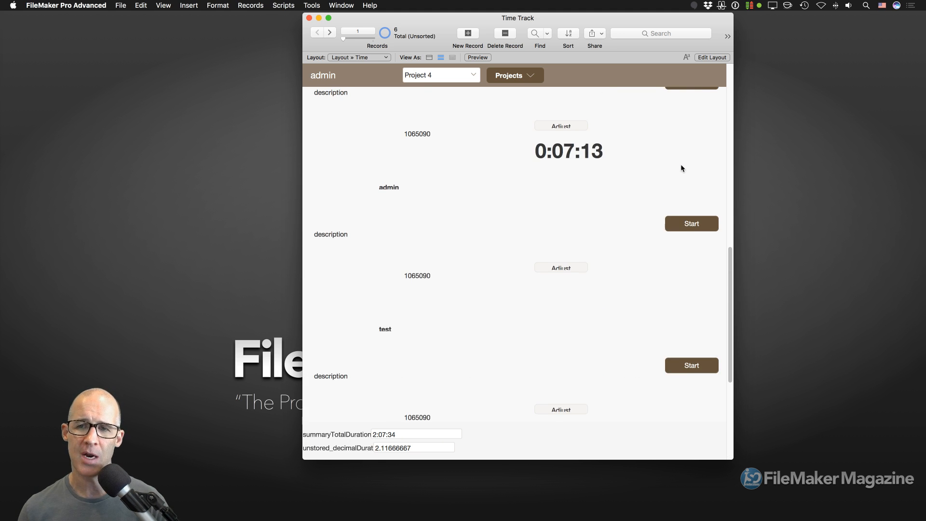
scroll(699, 89, "up", 3)
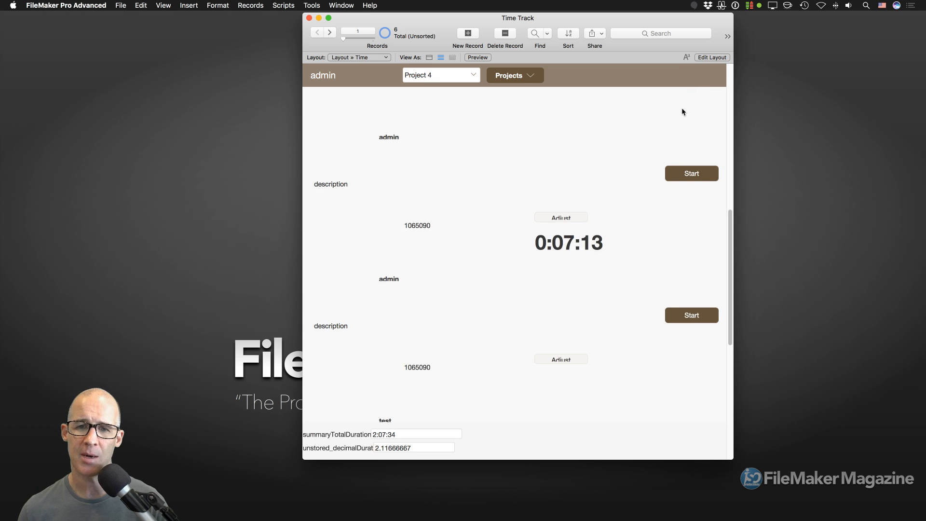
scroll(681, 102, "down", 2)
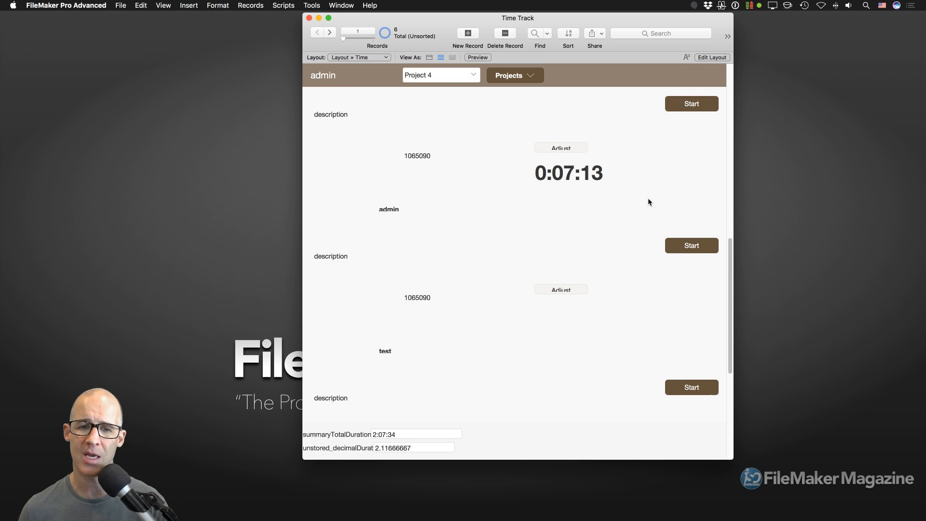
scroll(657, 266, "down", 1)
scroll(658, 270, "up", 8)
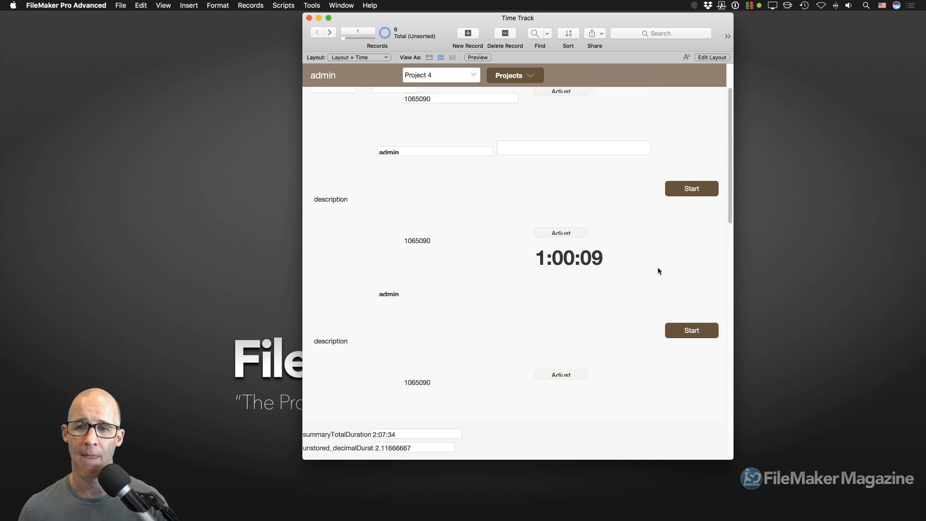
scroll(658, 270, "up", 1)
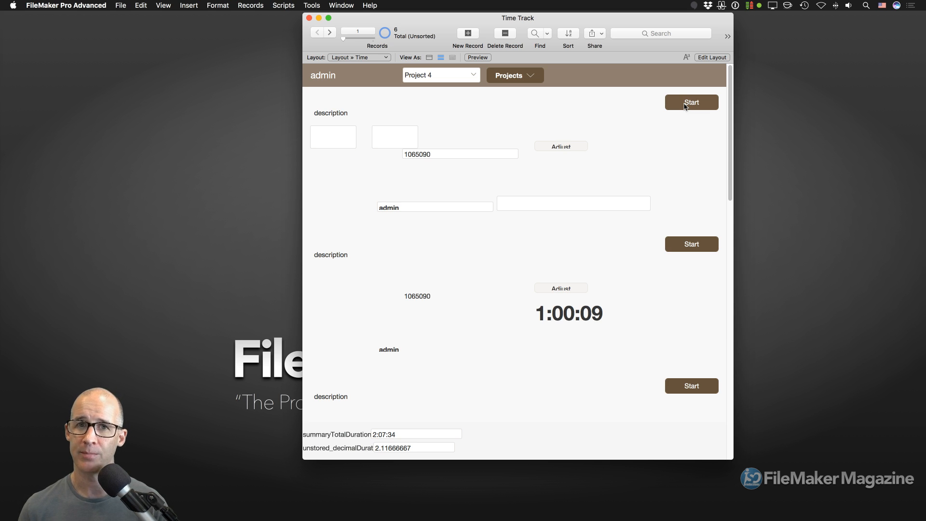
left_click_drag(650, 31, 636, 32)
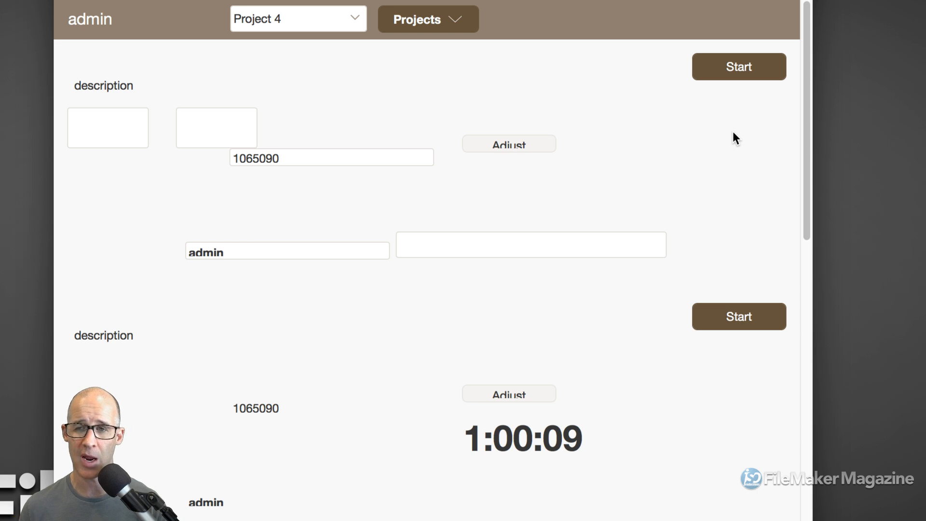
key("space")
left_click(516, 190)
Step: Return to Layout mode and place a copy of the trailing summary's Start button in the header, beside the Projects button
key("super+l")
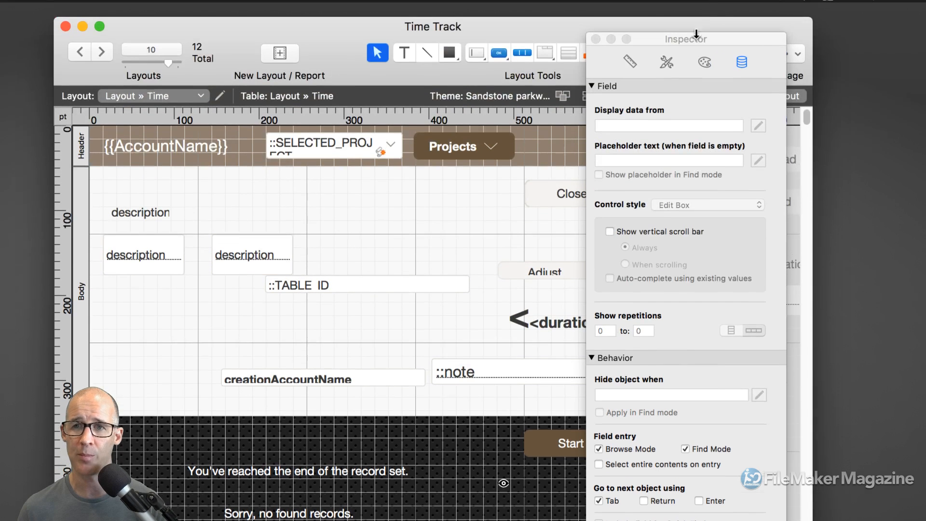
left_click_drag(694, 36, 845, 31)
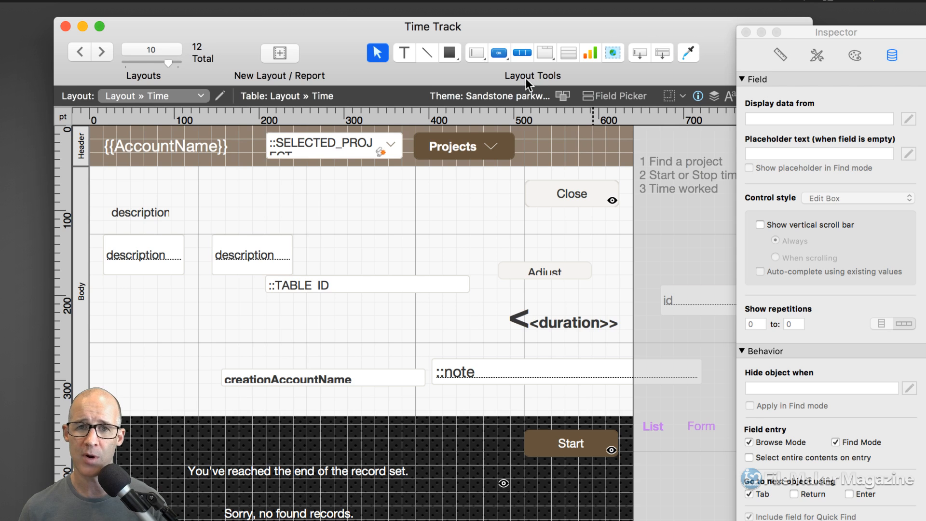
left_click_drag(568, 444, 576, 145)
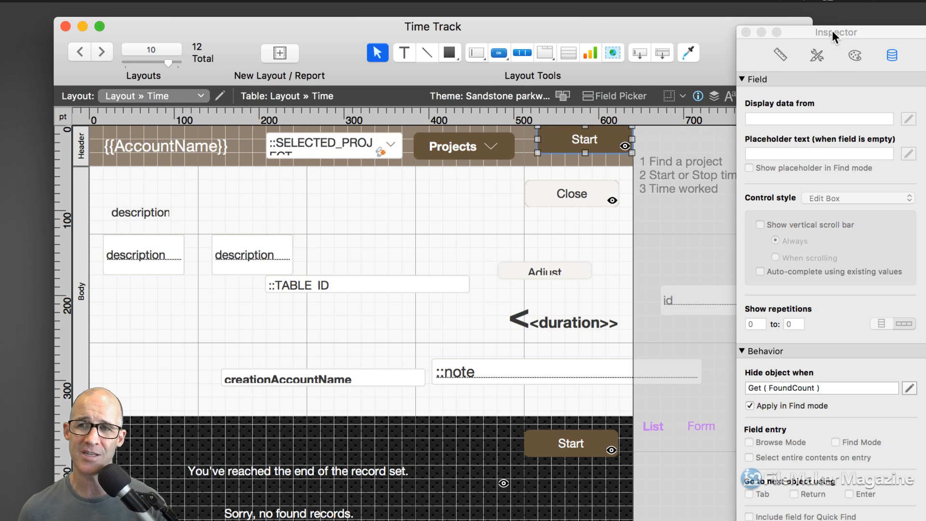
Step: Check the header Start button's hide condition and show its position and autosizing settings
left_click_drag(832, 30, 750, 27)
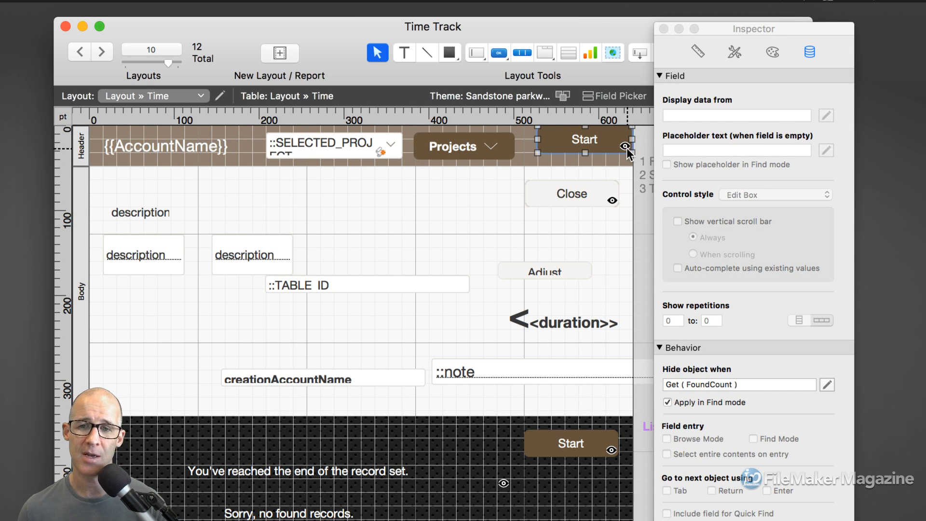
mouse_move(627, 154)
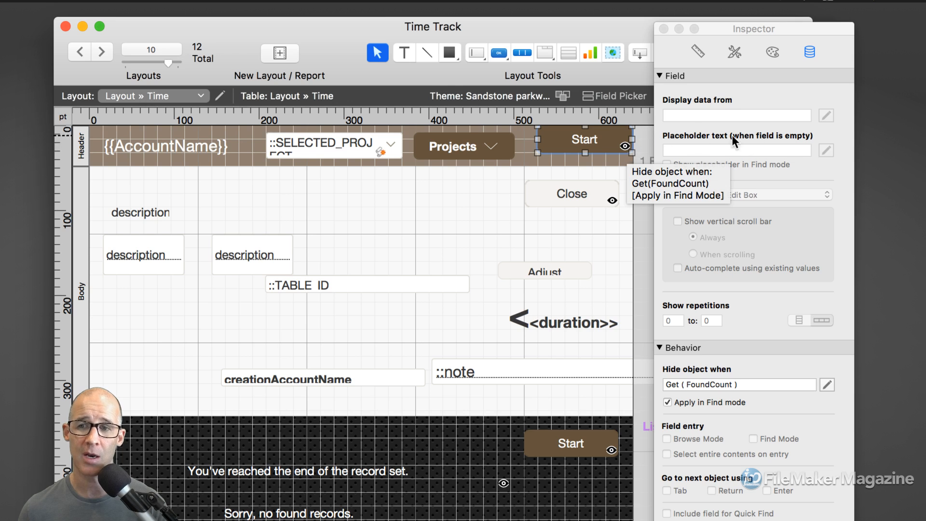
left_click(697, 53)
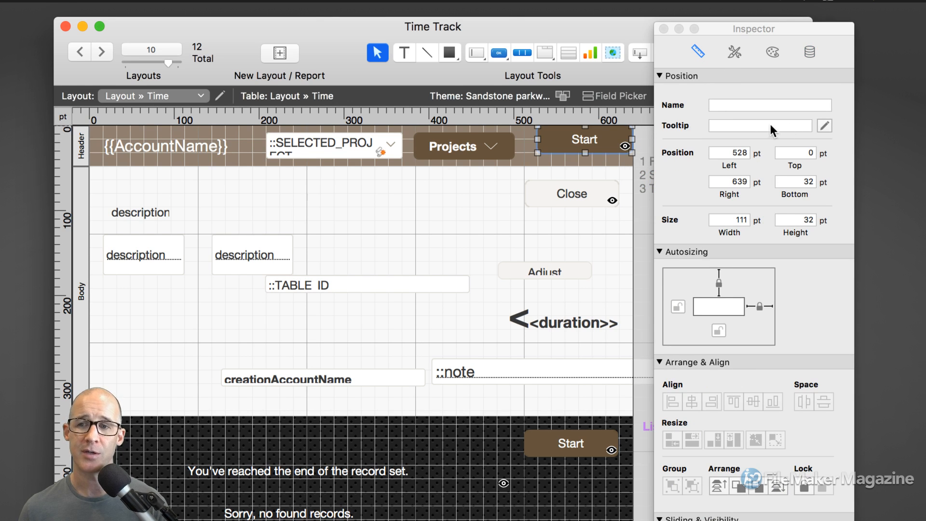
Step: Clear the hide condition of the Start button in the header
right_click(581, 144)
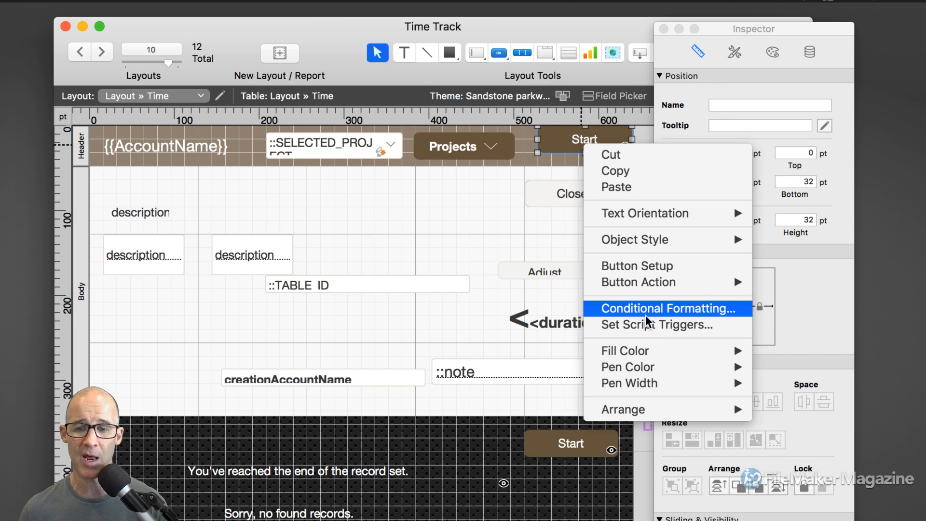
left_click(543, 233)
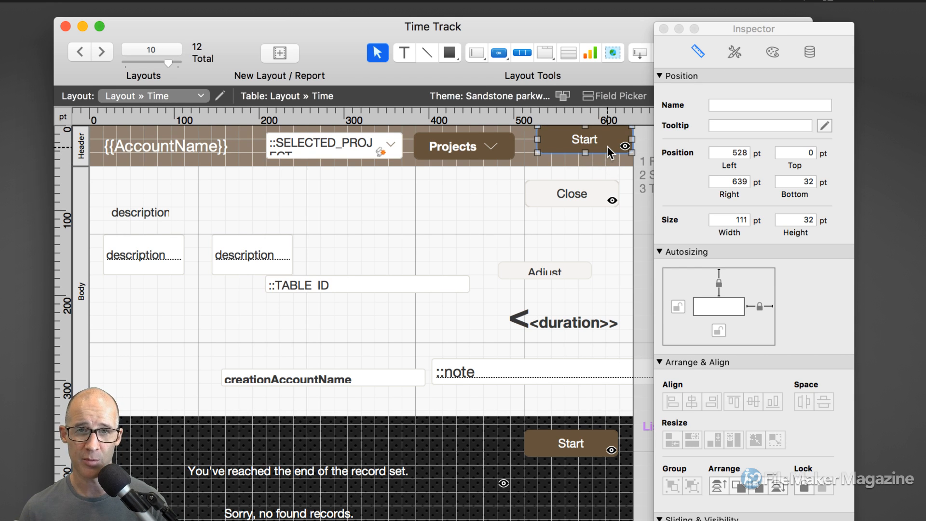
left_click(809, 52)
left_click(746, 383)
key("BackSpace")
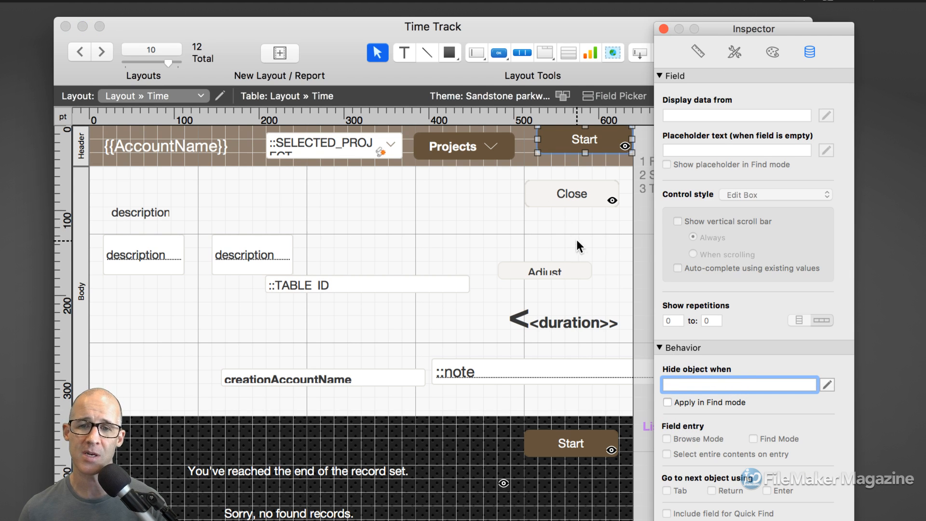
left_click(598, 229)
Step: Change the header Start button to icon only, using the large thin plus icon
left_click(595, 141)
double_click(596, 145)
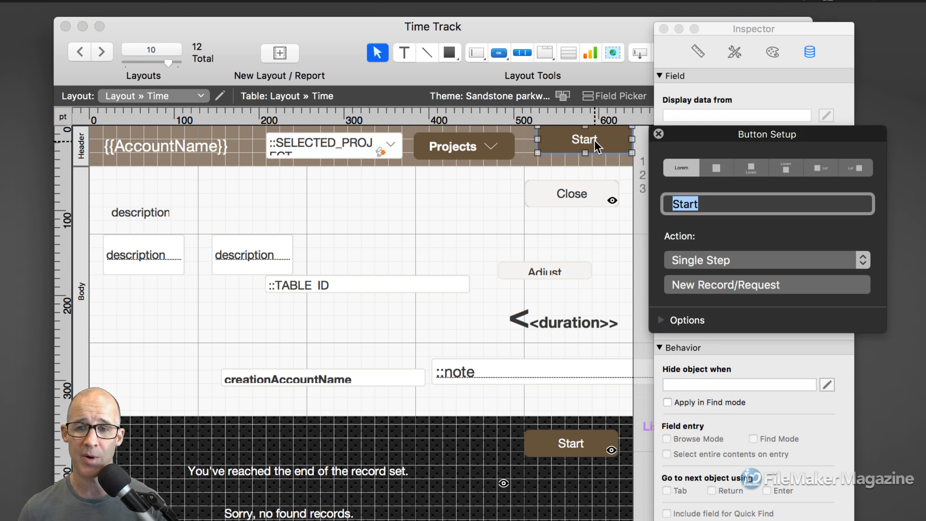
left_click(715, 169)
left_click(724, 263)
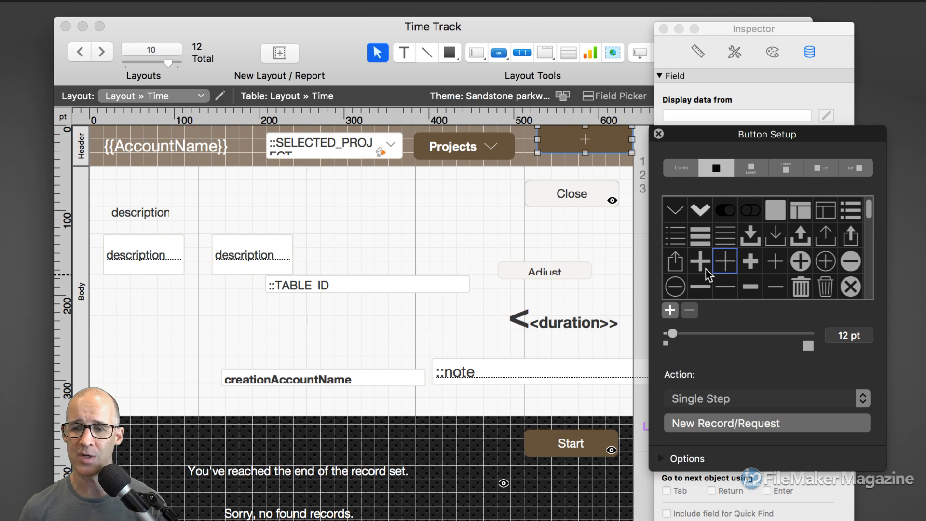
left_click(586, 444)
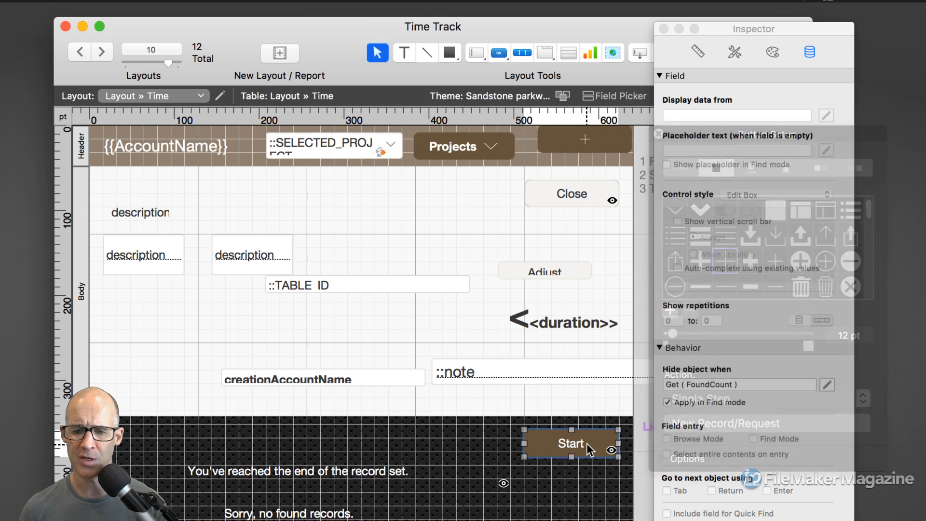
left_click_drag(716, 440, 729, 126)
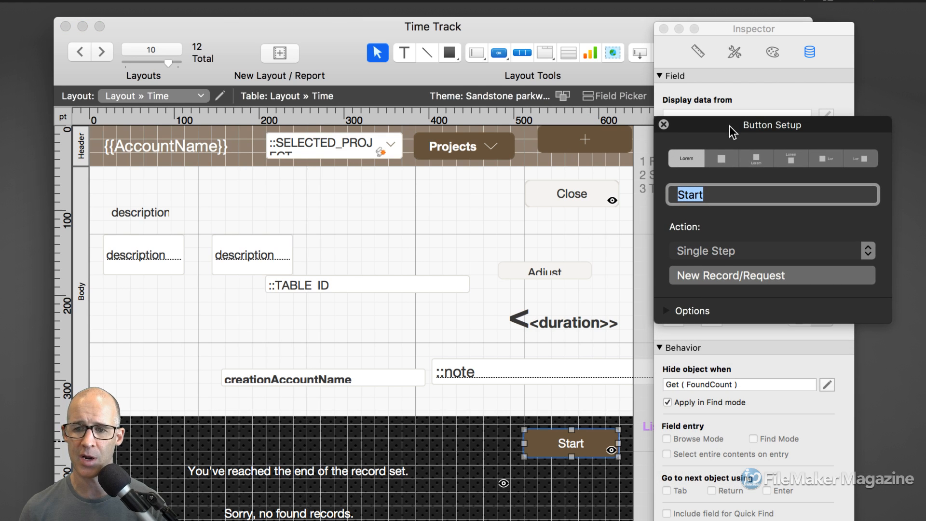
left_click(664, 125)
Step: Narrow the header plus button to about 47 pt wide and place it about 16 pt below the layout's top edge
left_click(548, 139)
left_click_drag(538, 138, 582, 145)
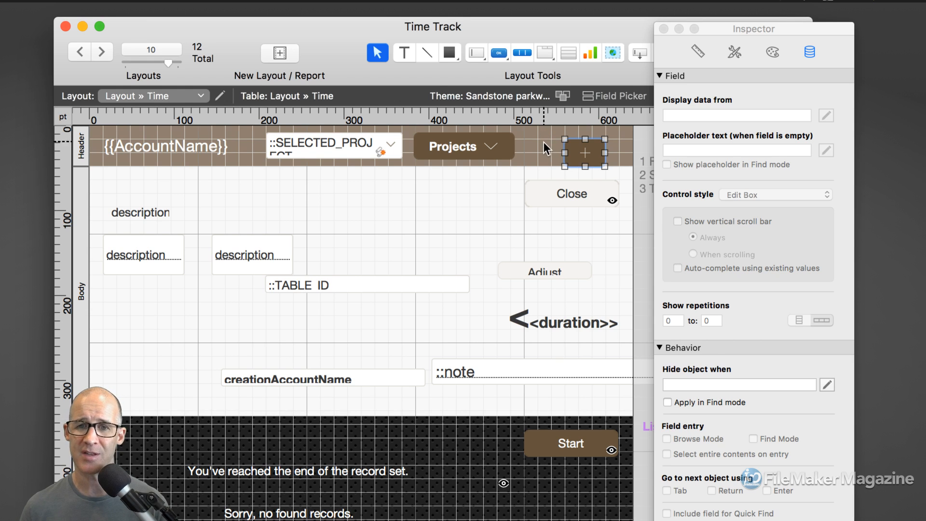
left_click_drag(586, 167, 586, 165)
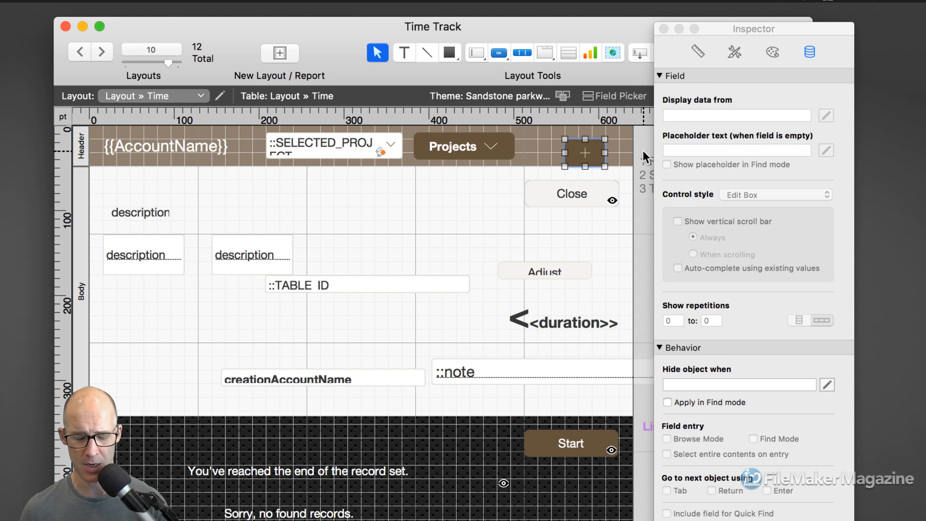
key("super+1")
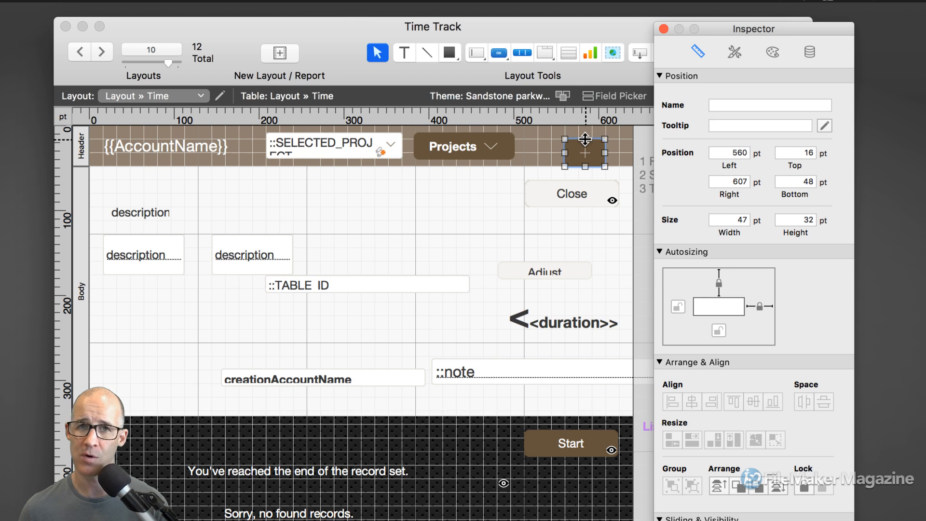
left_click_drag(738, 29, 743, 15)
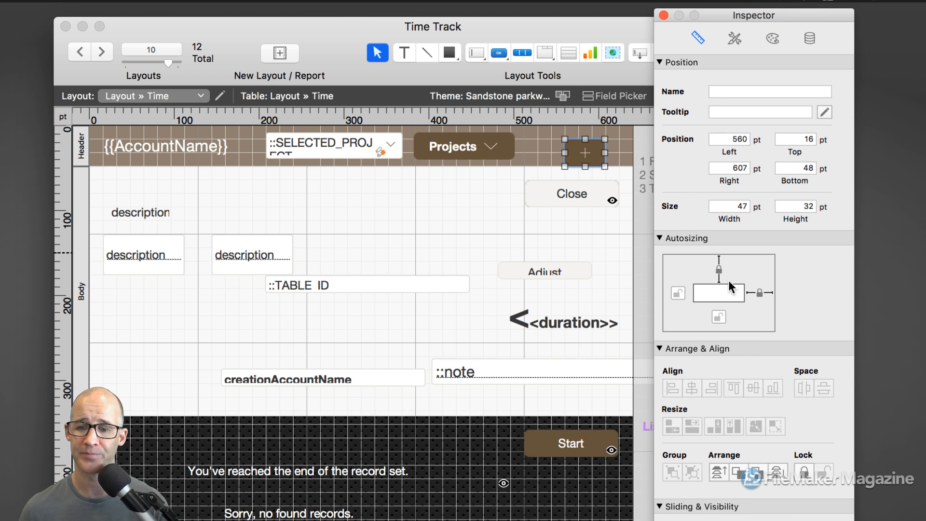
Step: Nudge the header plus button slightly left with Snap to grid off, and turn Snap to grid on again
left_click(660, 62)
left_click(661, 77)
left_click(767, 429)
left_click(583, 149)
mouse_move(583, 149)
left_mouse_down()
mouse_move(566, 166)
mouse_move(565, 137)
mouse_move(569, 193)
mouse_move(580, 148)
left_mouse_up()
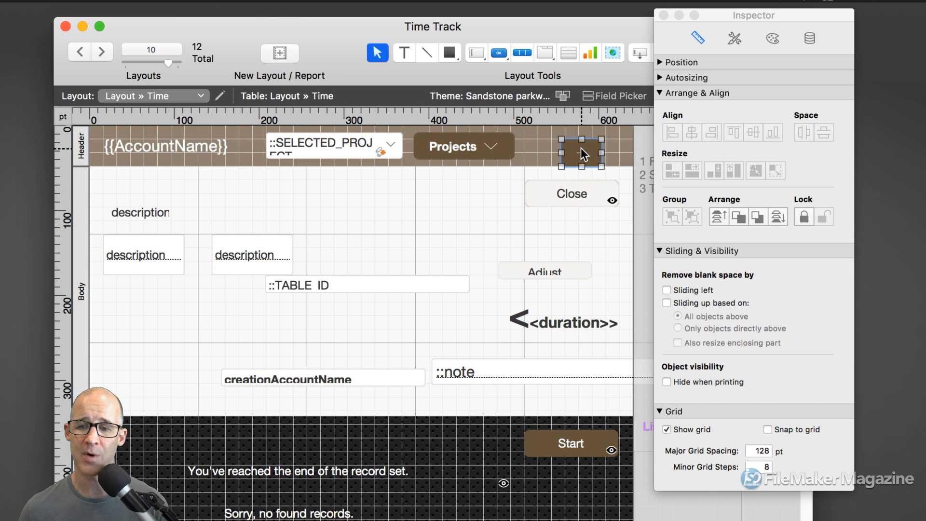
left_click(767, 429)
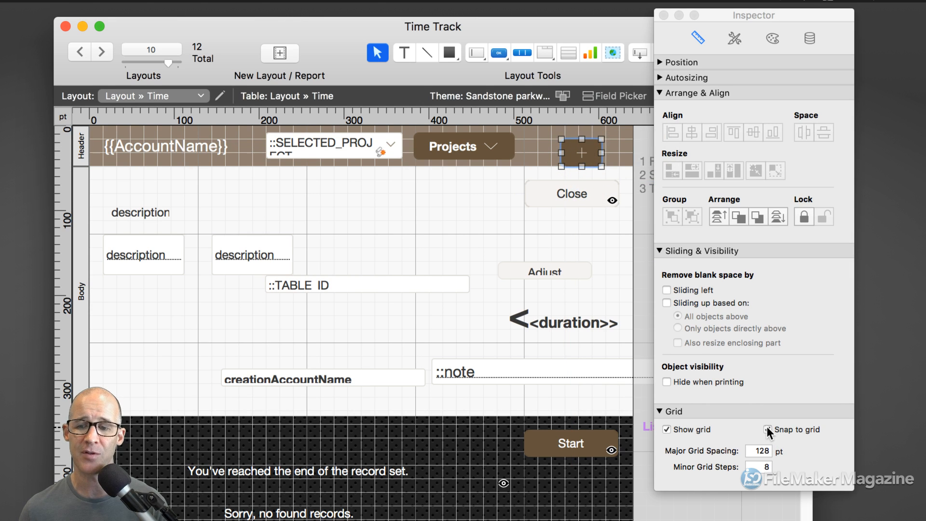
Step: Align the top edges of the Projects and plus buttons in the header
left_click(492, 151)
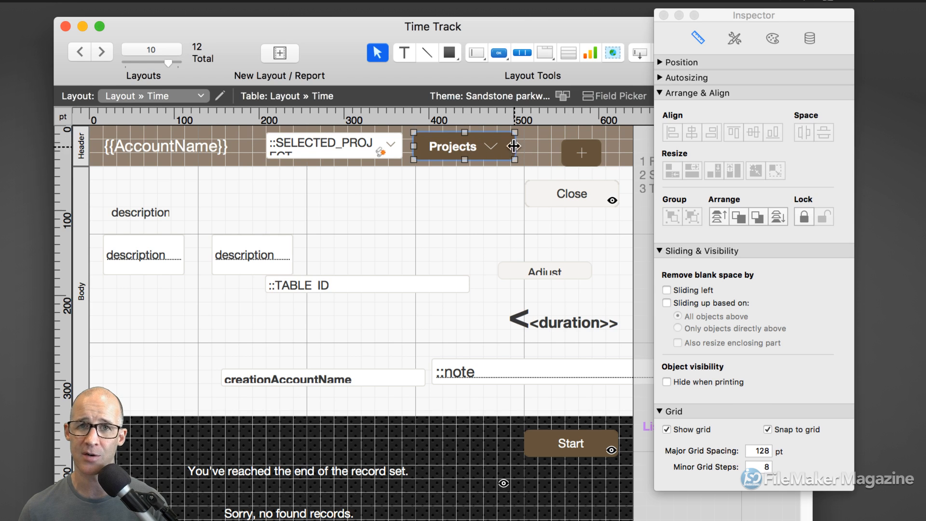
left_click(583, 156, "shift")
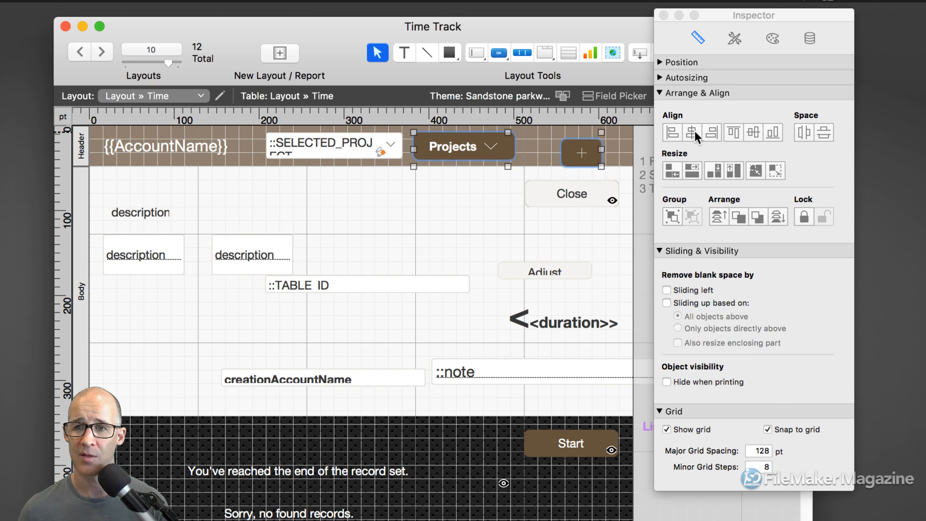
left_click(750, 132)
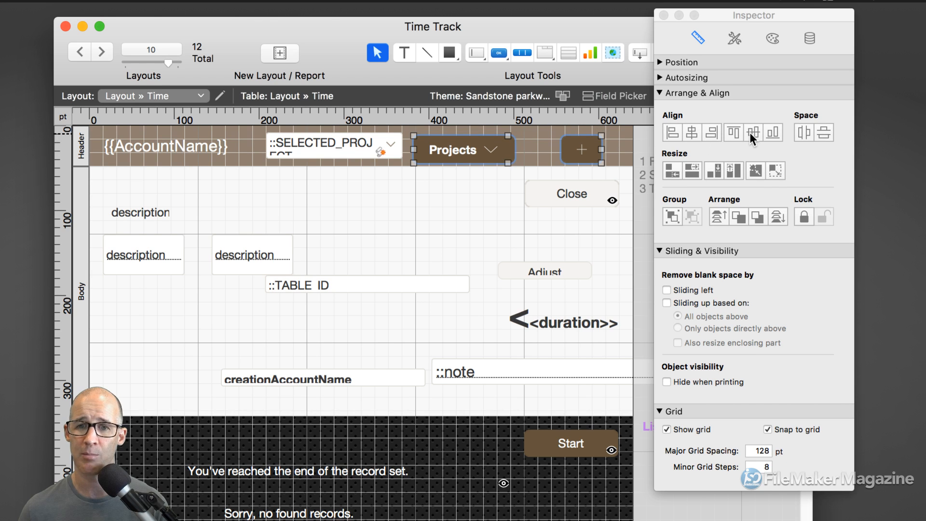
key("super+z")
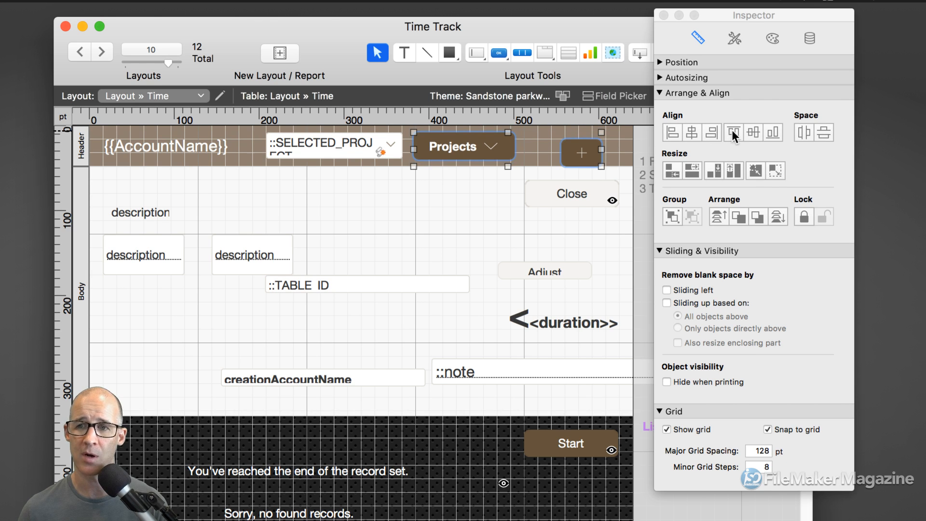
left_click(732, 131)
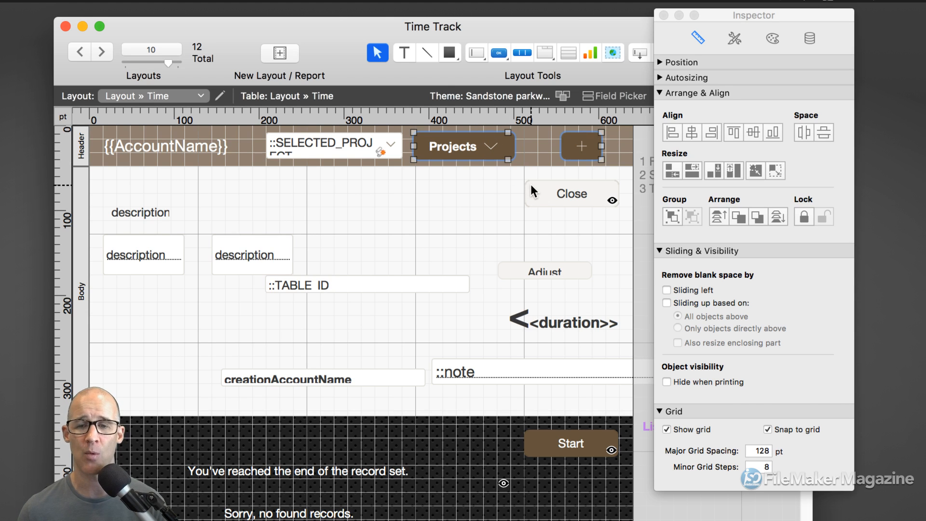
Step: Move the header plus button right until its right edge lines up with the Close button and the duration text
left_click(609, 168)
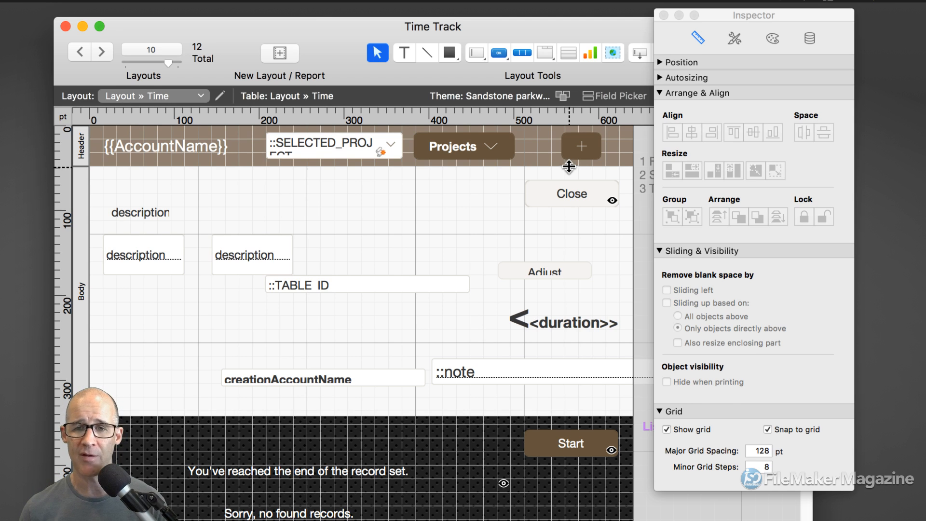
left_click(588, 144)
left_click_drag(588, 143, 607, 145)
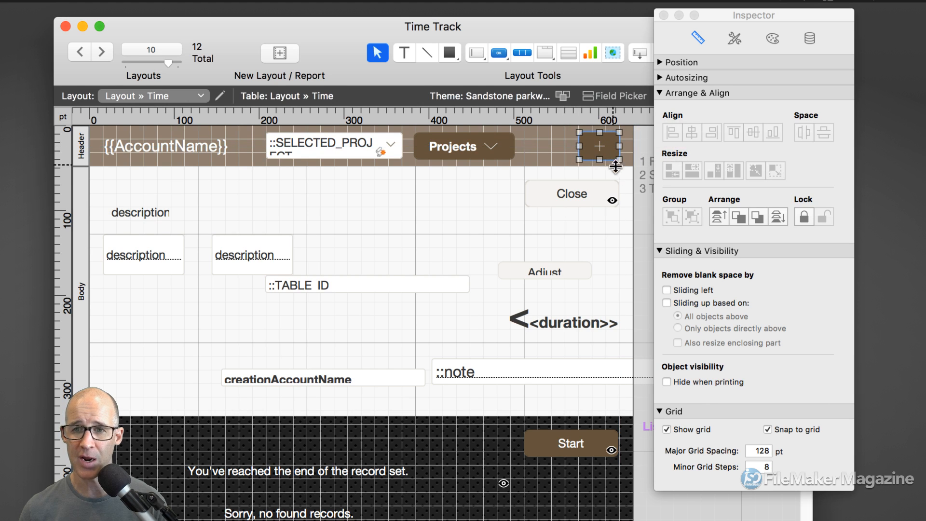
left_click(626, 140)
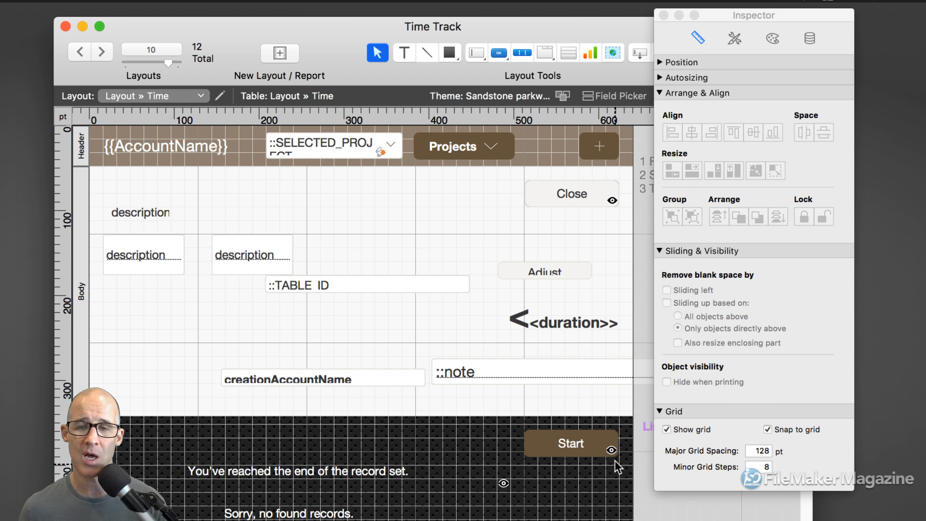
mouse_move(565, 326)
left_mouse_down()
mouse_move(580, 323)
mouse_move(554, 323)
mouse_move(583, 326)
left_mouse_up()
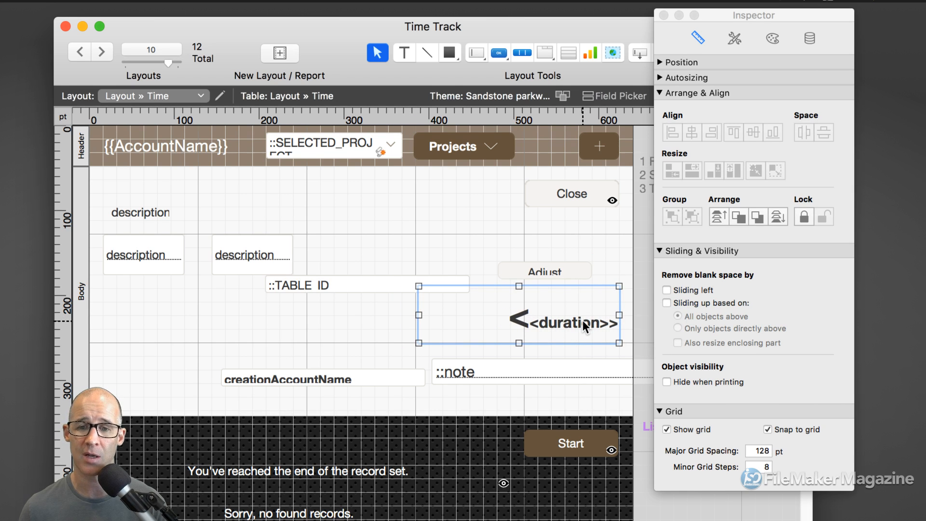
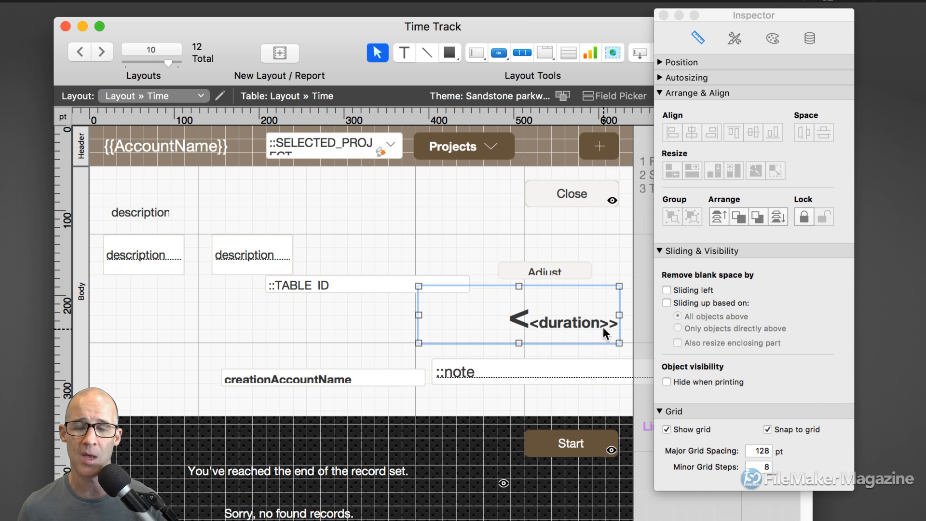
Step: Move the plus button to x 160 pt beside the account name, and shift the Projects button farther right in the header
left_click(599, 147)
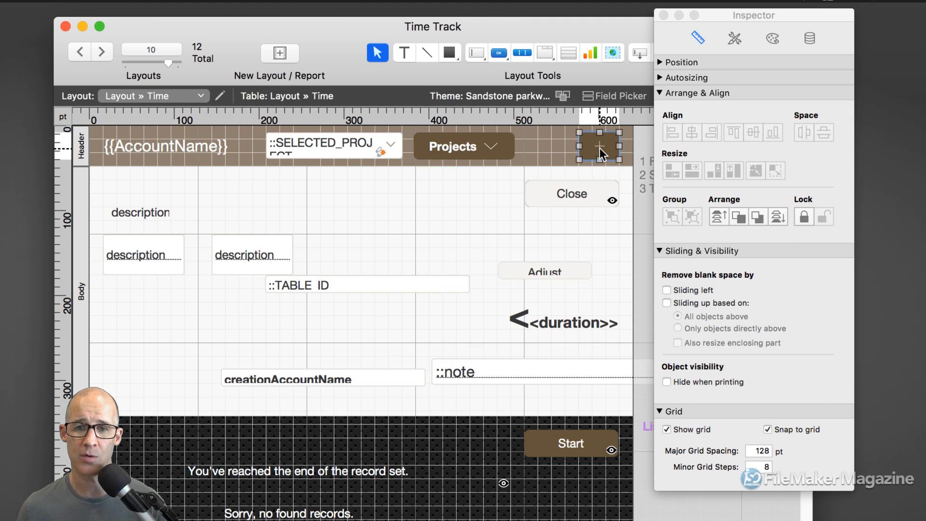
left_click_drag(600, 148, 246, 153)
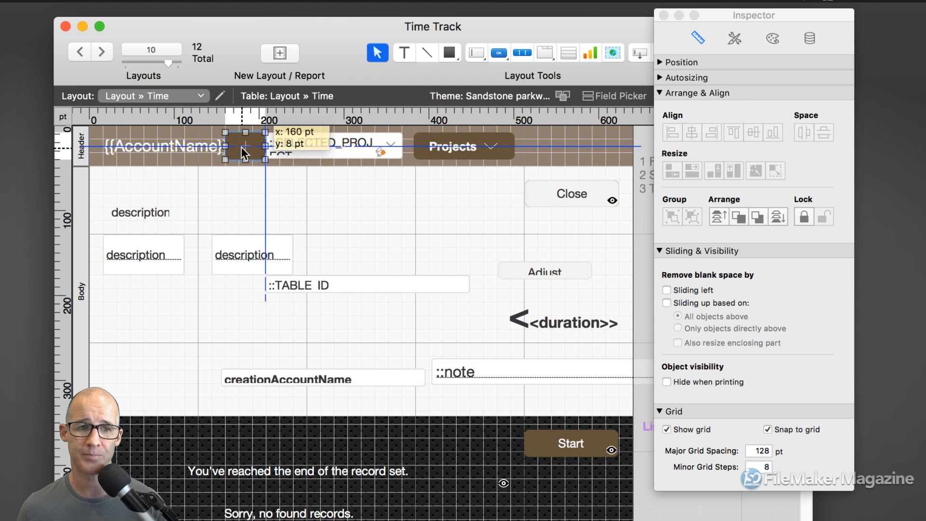
left_click_drag(487, 154, 619, 147)
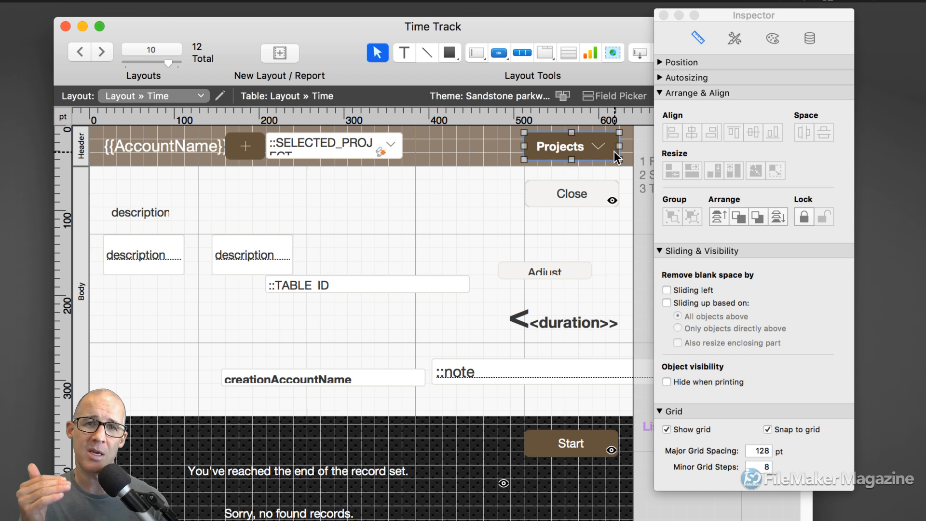
left_click_drag(587, 152, 559, 149)
key("super+b")
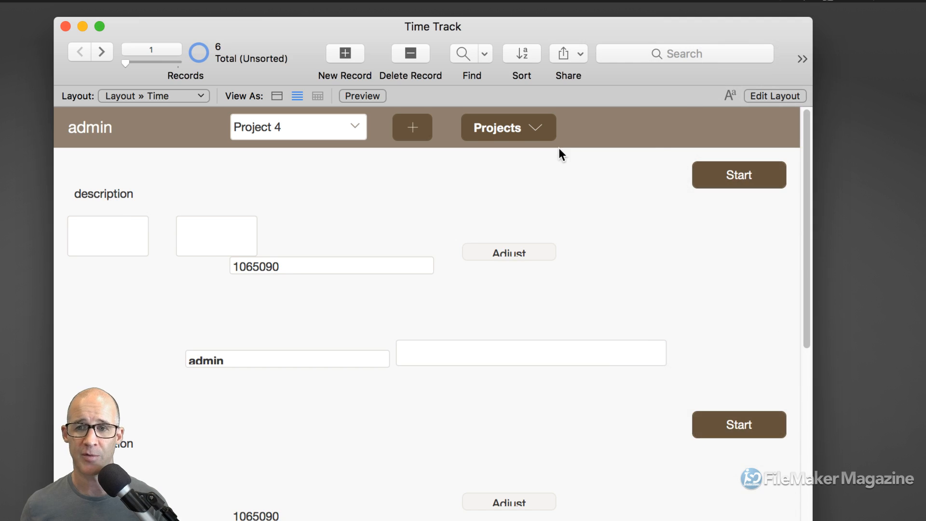
Step: Anchor the Projects button to the top and right edges only, and check its placement in Browse mode
key("super+l")
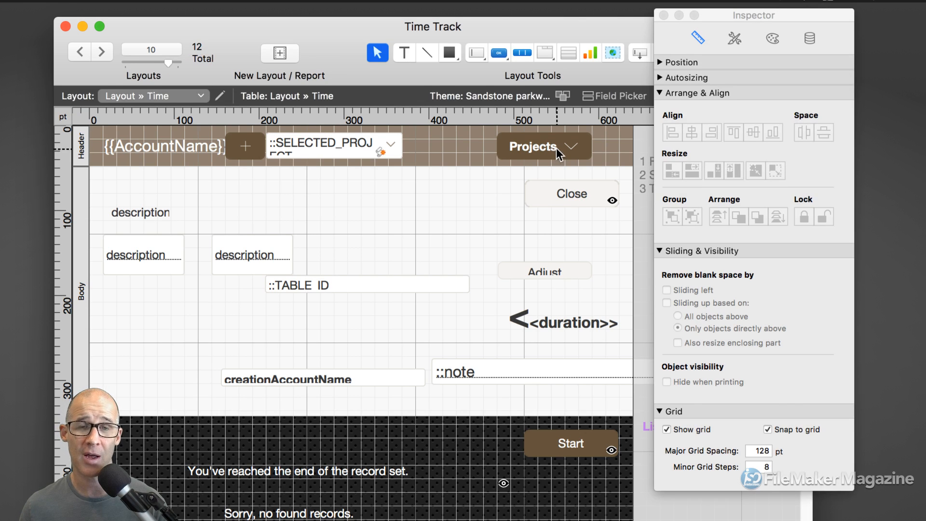
left_click(556, 151)
left_click(661, 76)
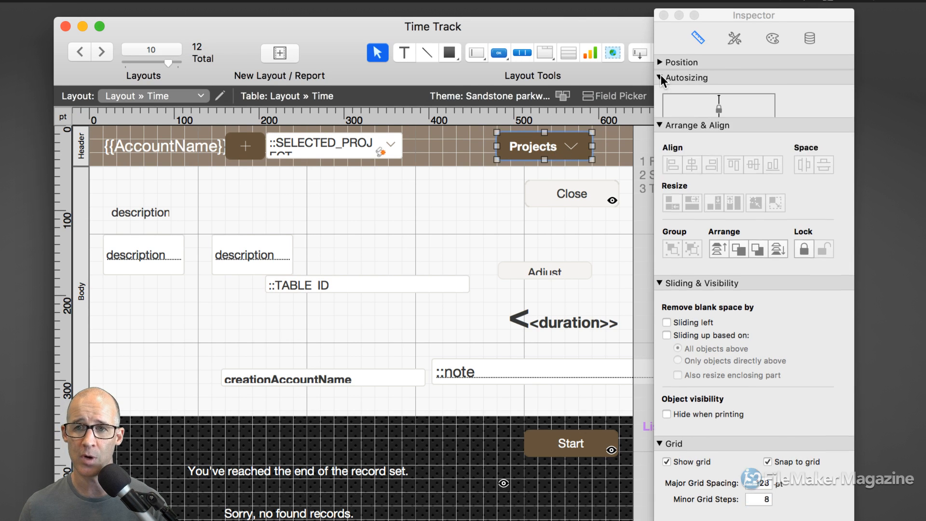
left_click(755, 132)
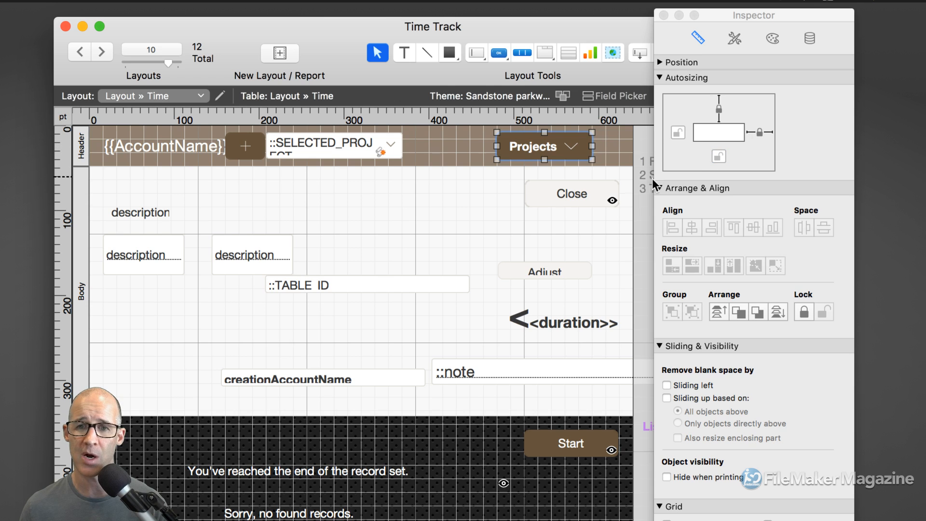
key("super+b")
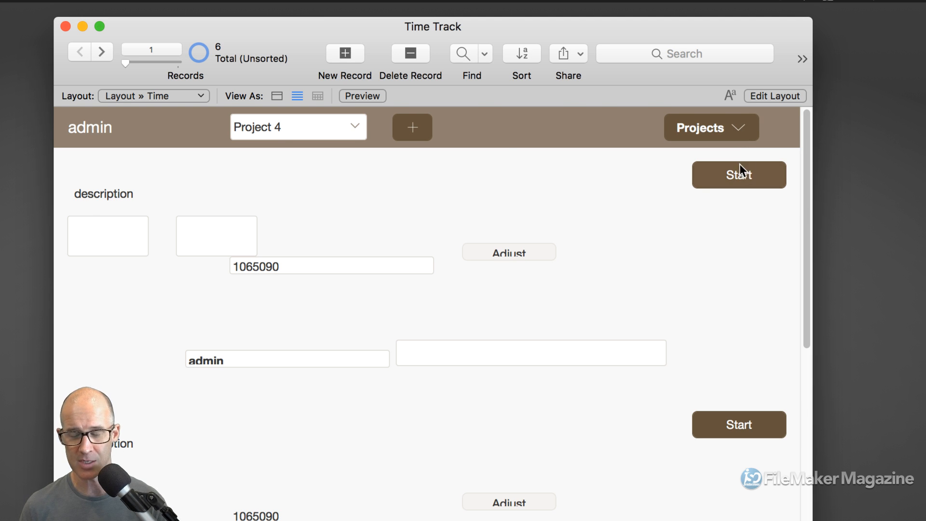
Step: Line up the Projects button's right edge with the Close button below it, and check the header in Browse mode
key("super+l")
left_click(581, 150)
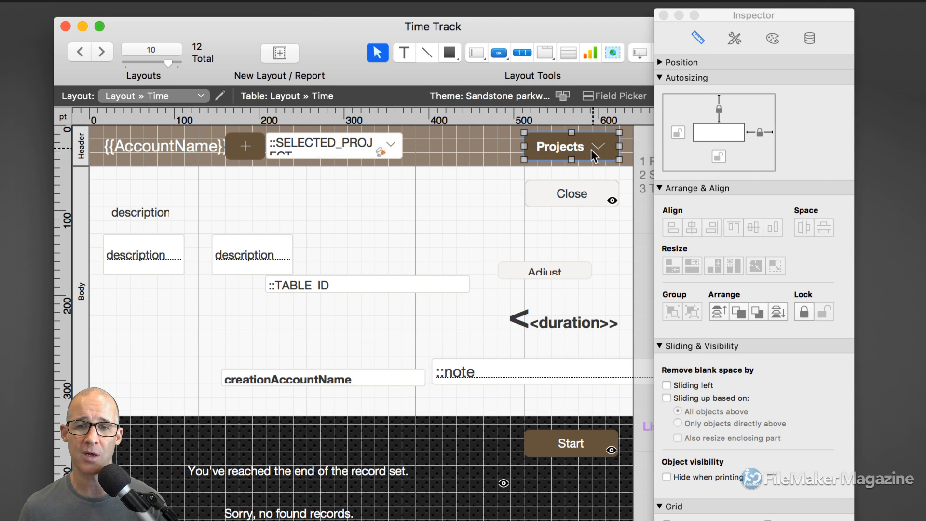
key("super+b")
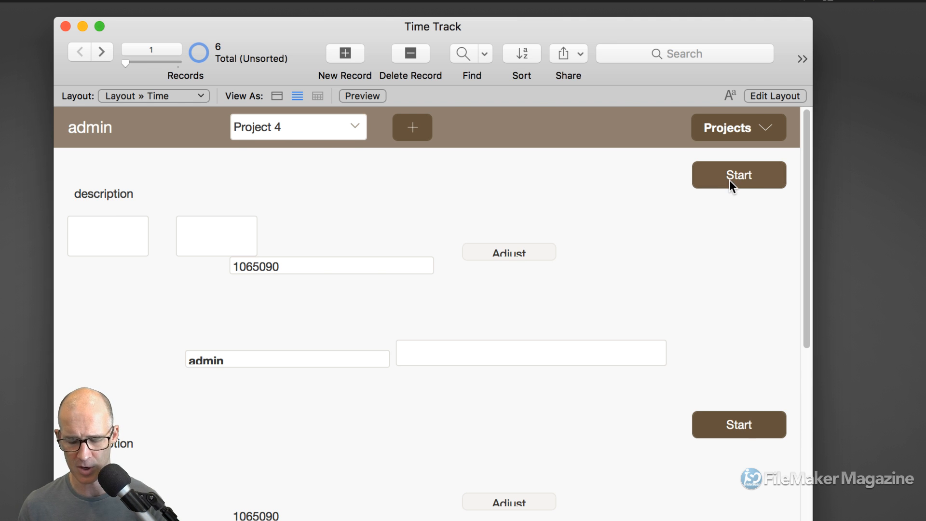
Step: Move the body's Start button off the Close button, and place the header plus button between the project field and the Projects button
key("super+l")
left_click_drag(574, 197, 466, 212)
left_click_drag(531, 206, 571, 206)
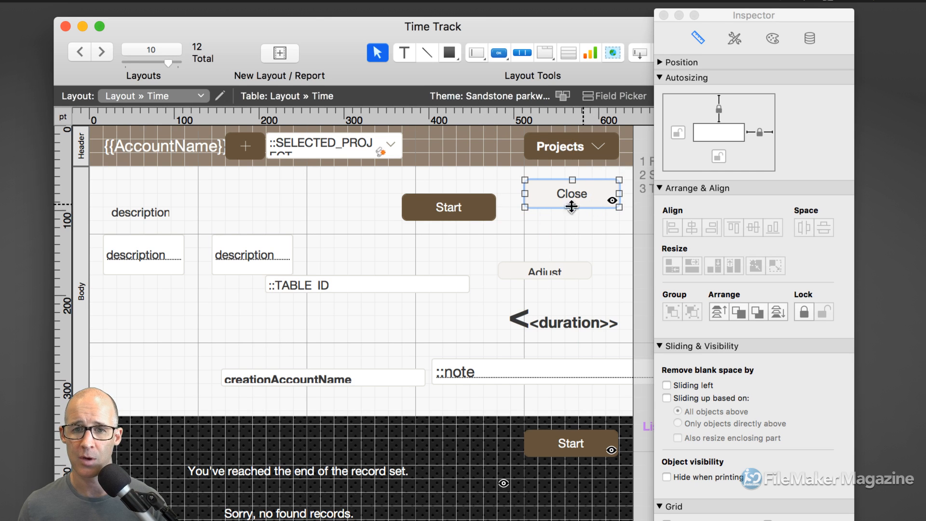
left_click(475, 207)
mouse_move(255, 148)
left_mouse_down()
mouse_move(479, 156)
mouse_move(509, 143)
mouse_move(497, 149)
left_mouse_up()
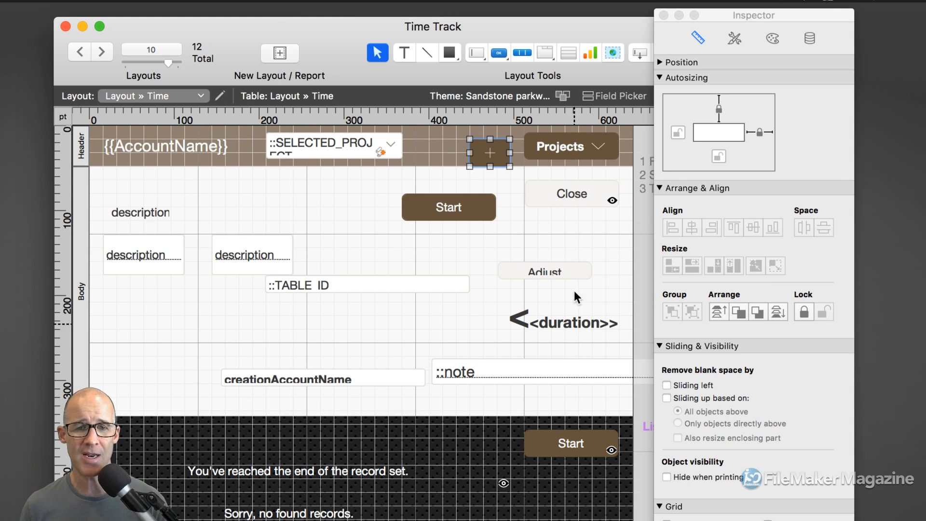
Step: Move the plus button to the header's left end and align its top edge with the Projects button
left_click_drag(502, 155, 120, 152)
left_click(569, 144, "shift")
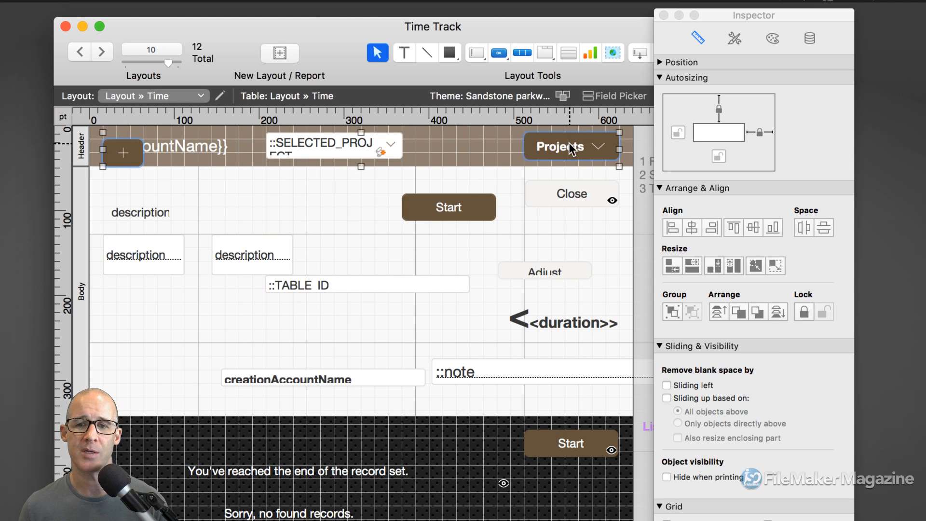
left_click(733, 226)
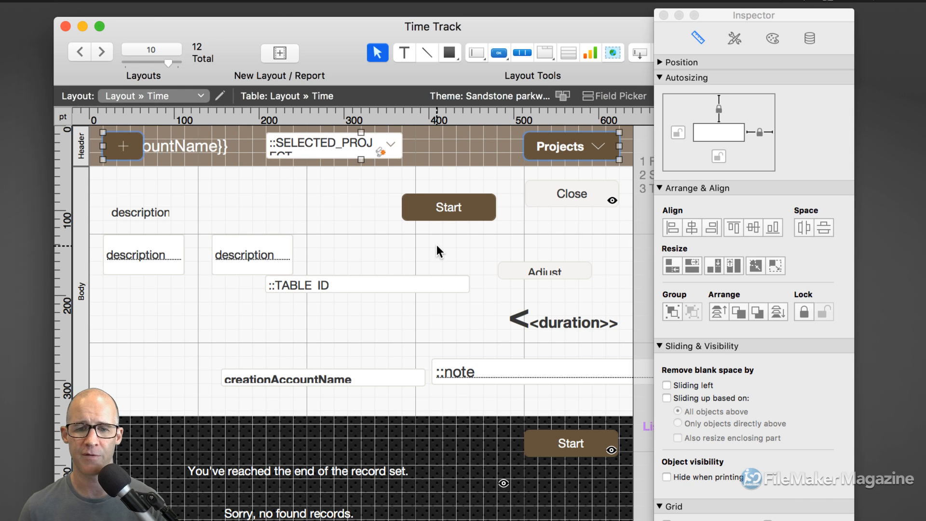
Step: Make the Adjust button tall enough for its label, reposition it below Close, and check which script it performs
left_click(538, 276)
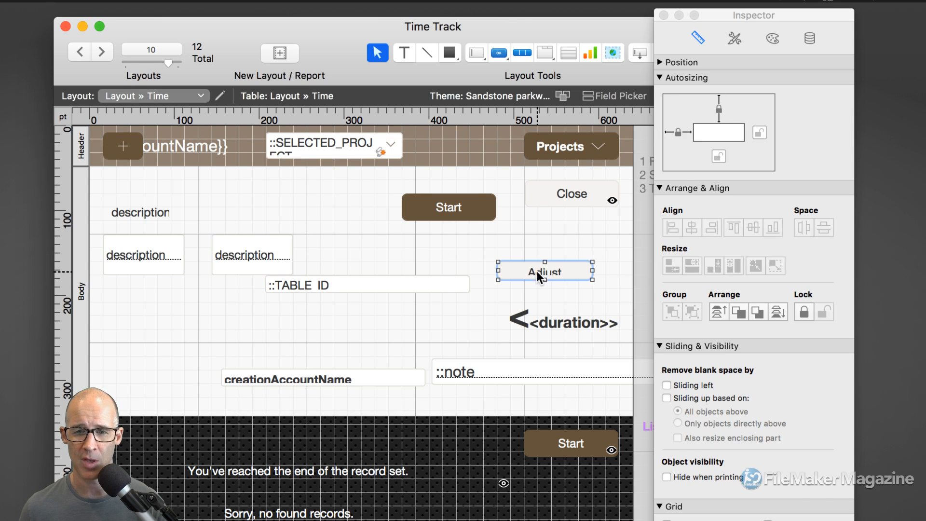
left_click_drag(545, 279, 545, 258)
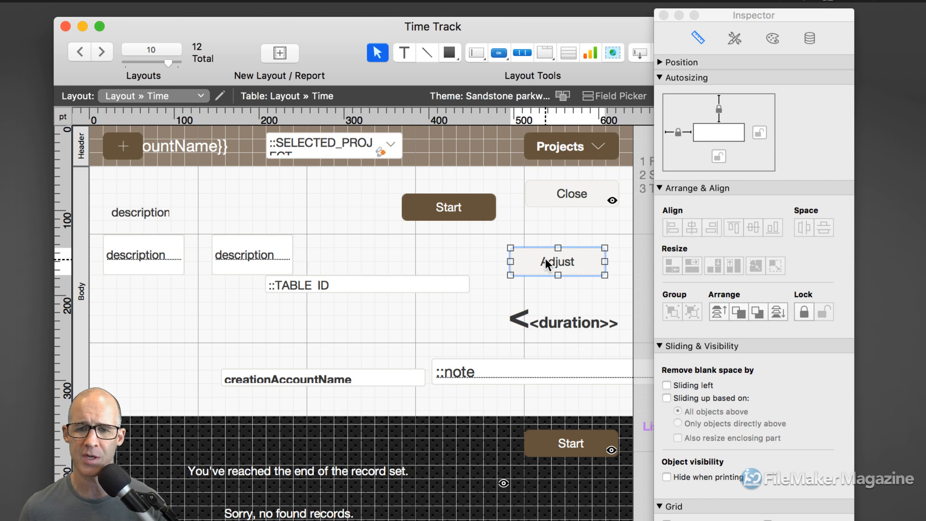
double_click(545, 259)
left_click_drag(710, 249, 699, 181)
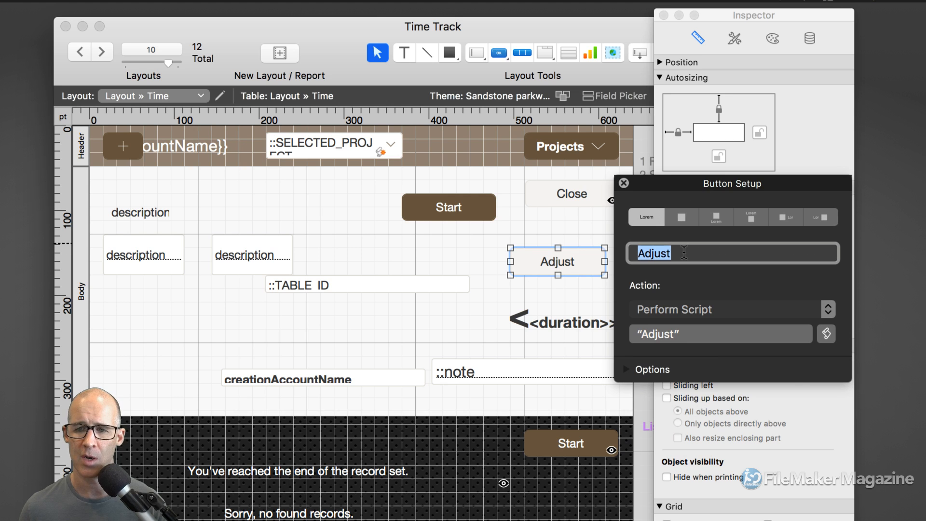
Step: Examine the Adjust and Close Alt scripts in the Script Workspace and compare their steps
key("super+shift+s")
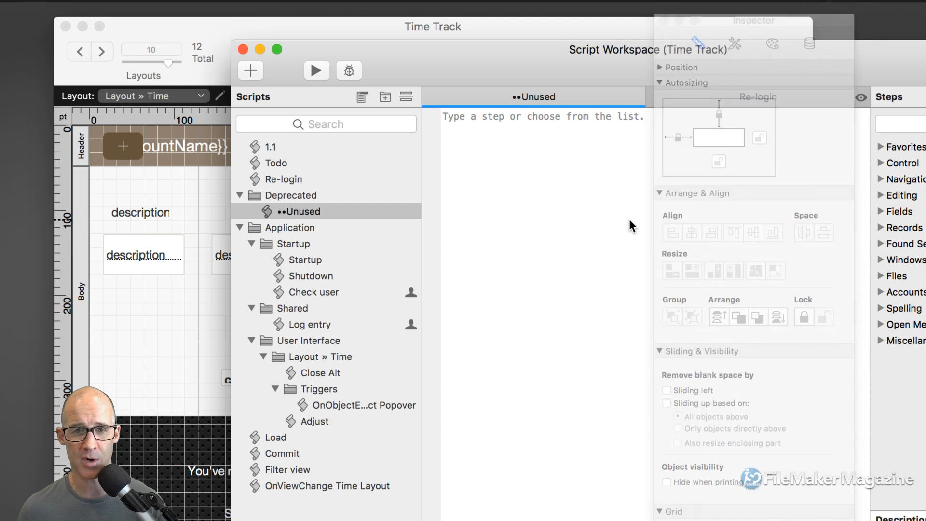
left_click(335, 421)
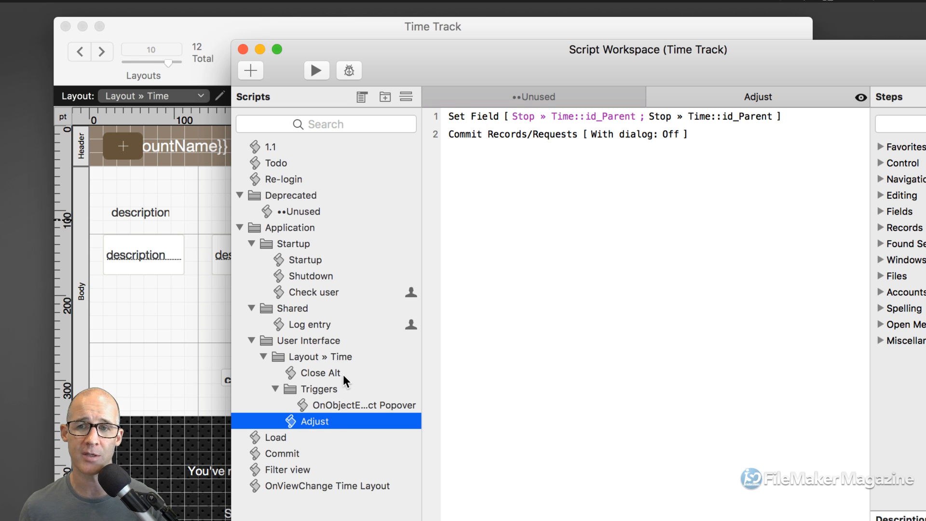
left_click(321, 372)
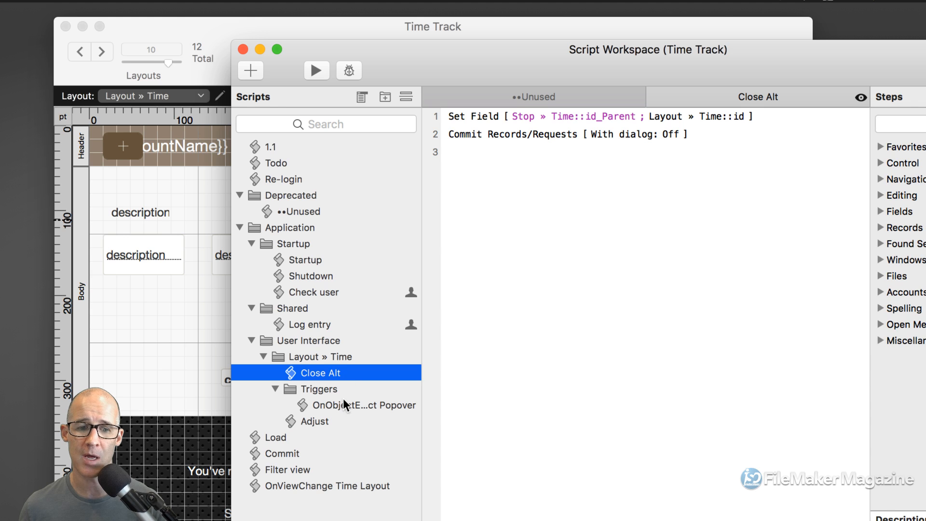
left_click(342, 421)
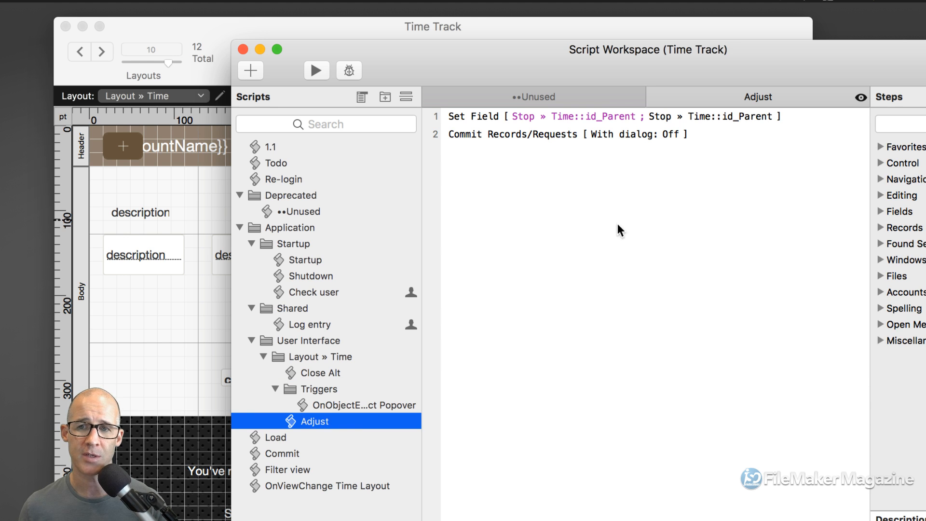
Step: Rename the Adjust script as •Adjust
mouse_move(655, 144)
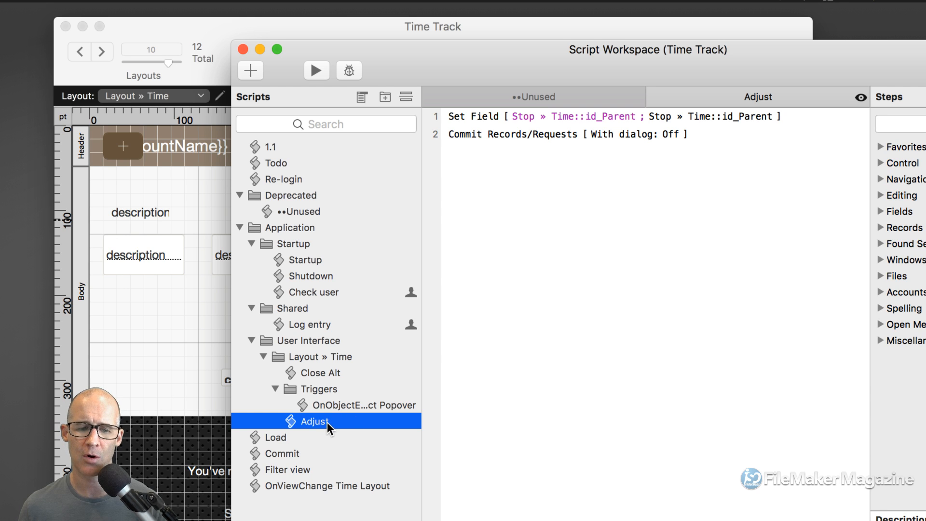
double_click(746, 97)
left_click(742, 97)
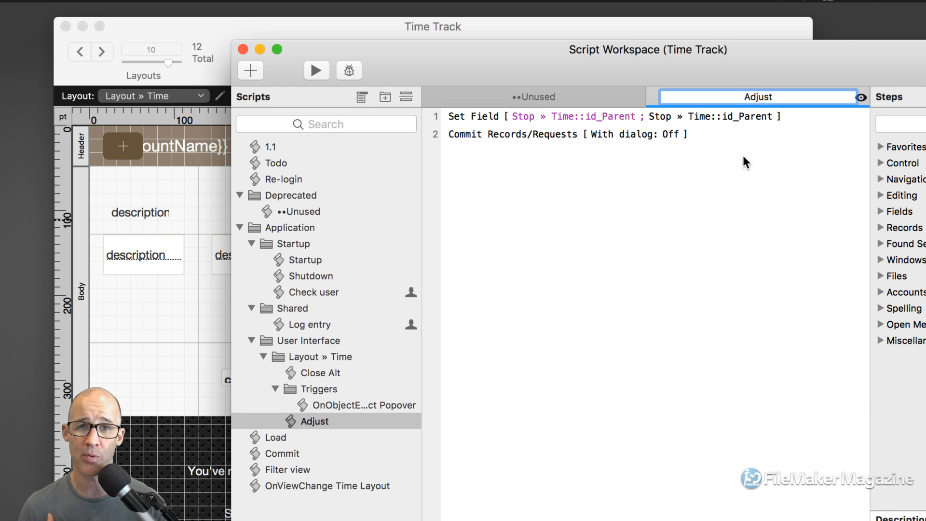
type("•")
key("Return")
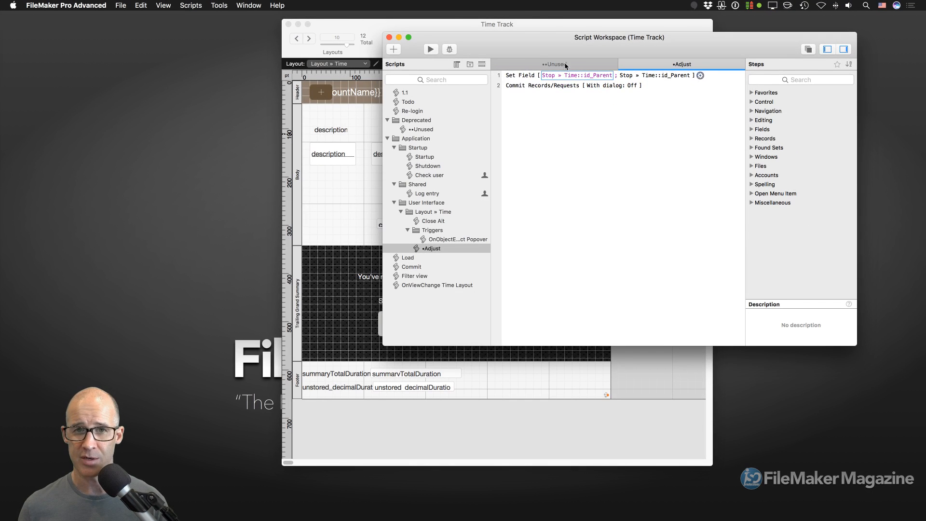
Step: Set the Script Workspace window aside and delete the Start button beside Close in the layout's body
left_click_drag(531, 40, 612, 115)
left_click(542, 25)
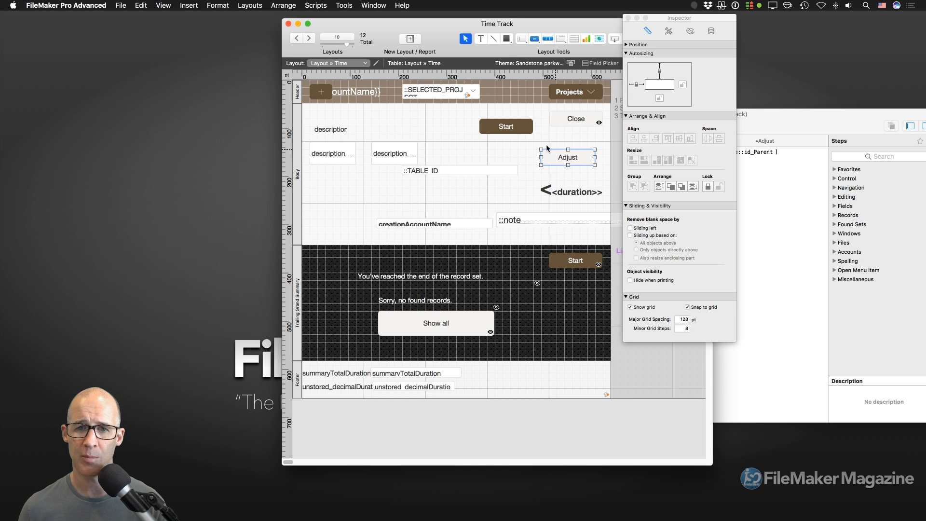
mouse_move(506, 128)
left_mouse_down()
mouse_move(509, 110)
mouse_move(510, 124)
left_mouse_up()
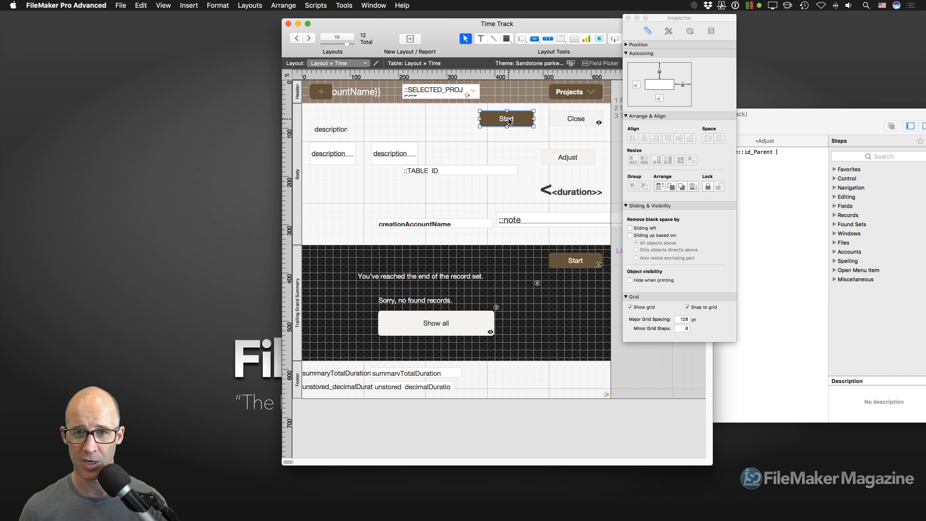
key("Delete")
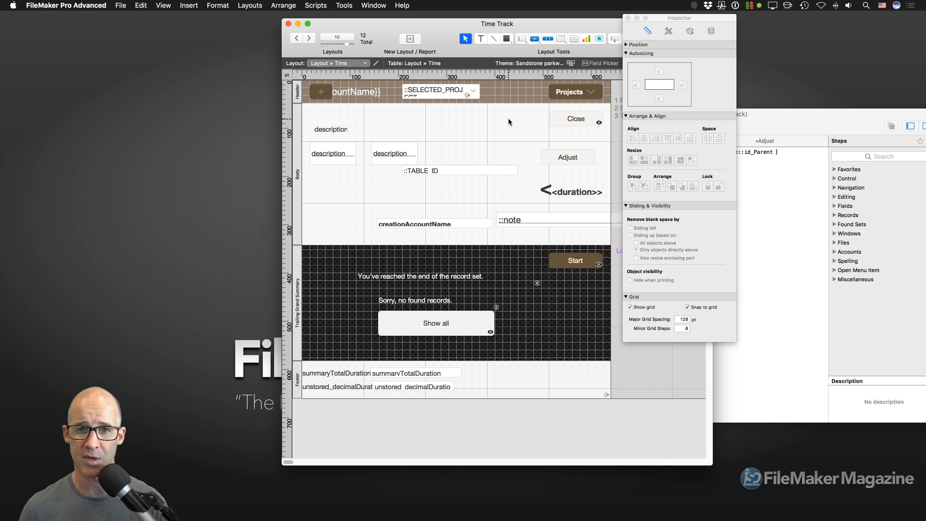
Step: Check the action assigned to the header's plus button in its button setup
double_click(322, 93)
left_click(347, 89)
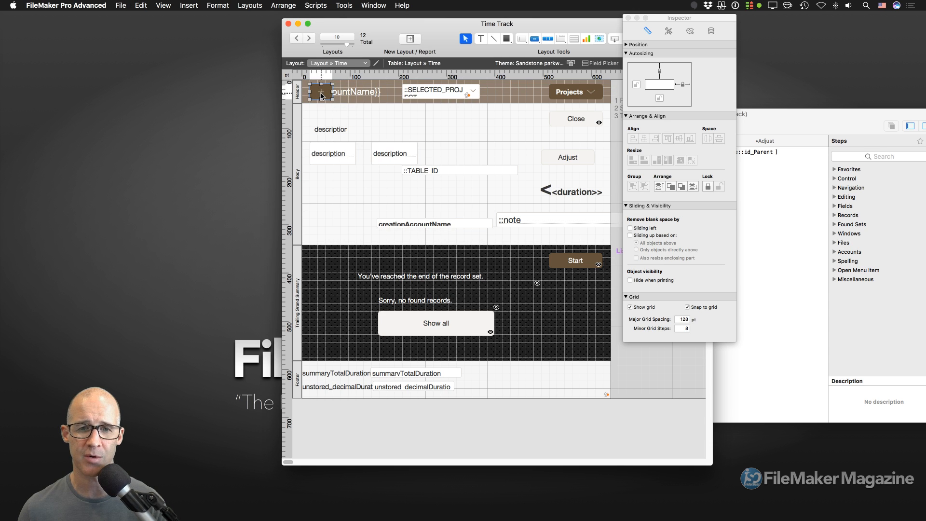
double_click(322, 93)
left_click_drag(355, 204, 361, 207)
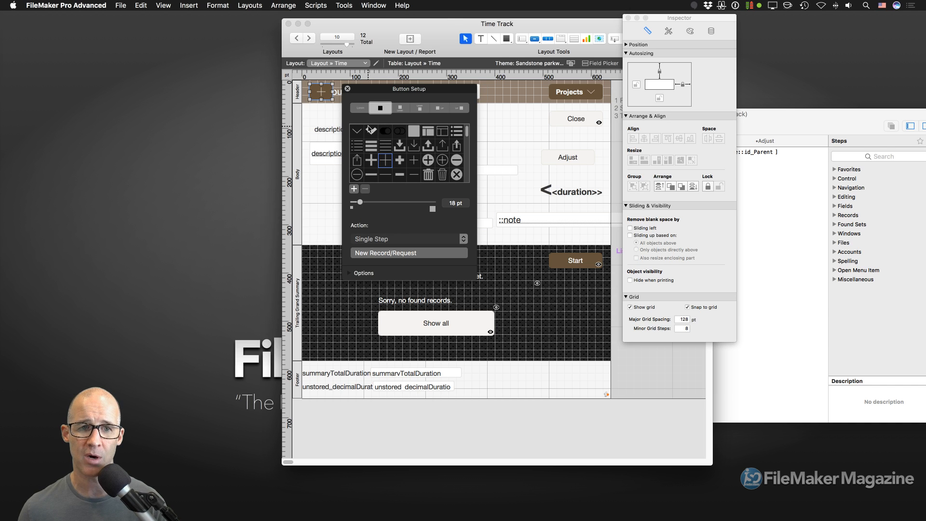
left_click(347, 88)
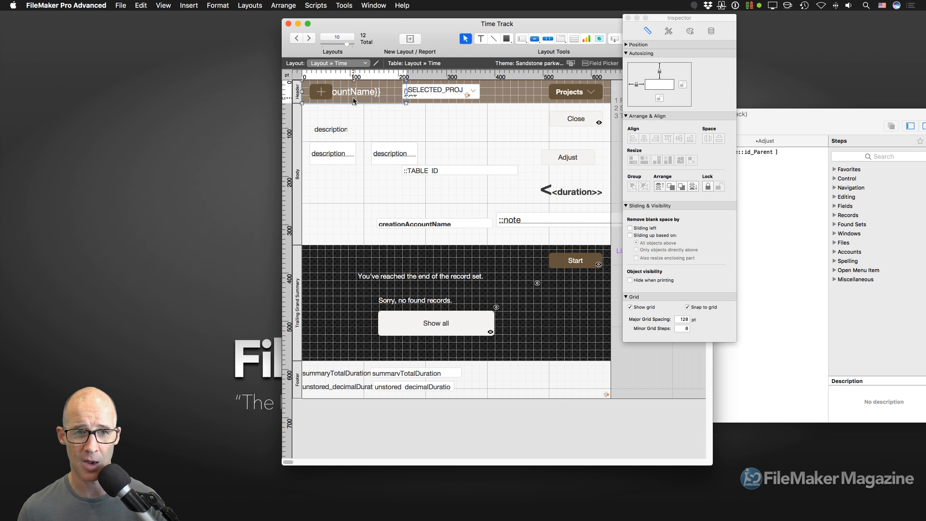
Step: Shift the account name to the right of the plus button, and anchor the plus button to the top and left edges only
left_click_drag(353, 100, 384, 102)
key("super+b")
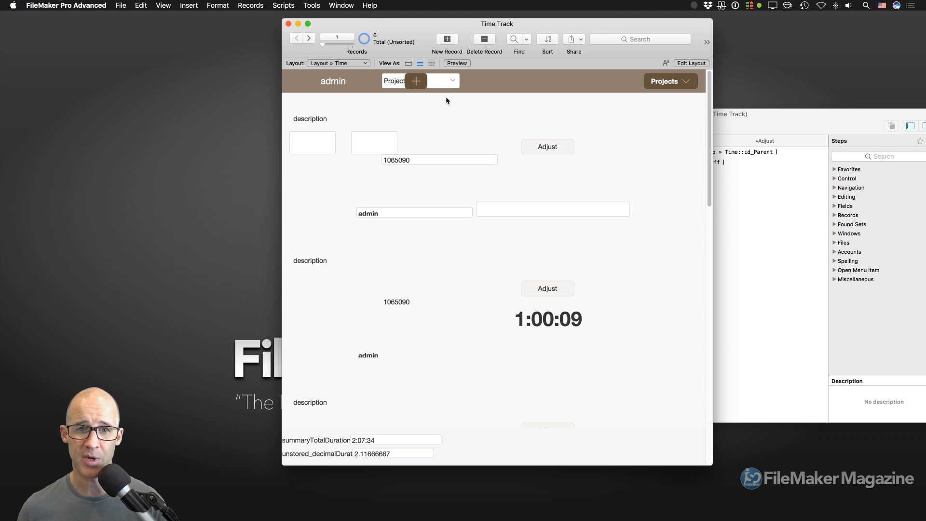
key("super+l")
left_click(322, 94)
left_click(682, 85)
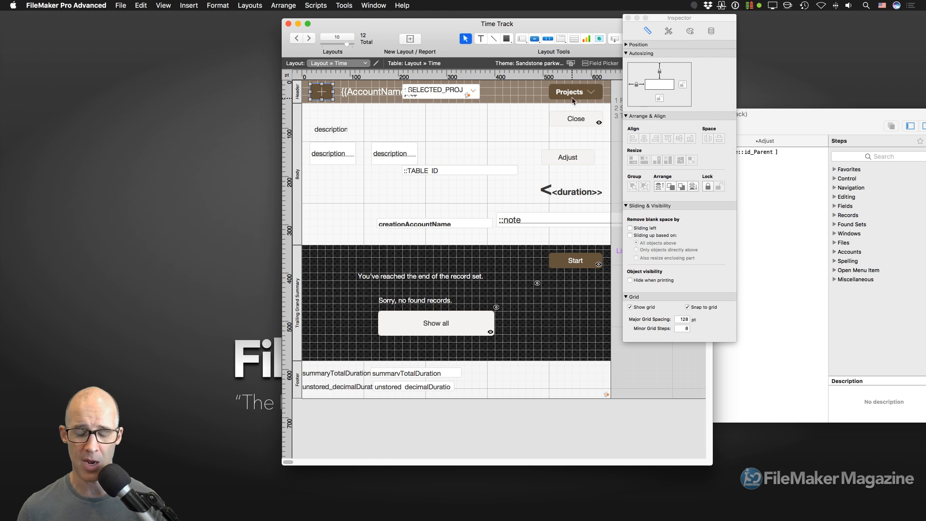
Step: In Browse mode, choose Project 4, start a new time record with the Start button, and view it as a form
key("super+b")
left_click(438, 87)
left_click(439, 84)
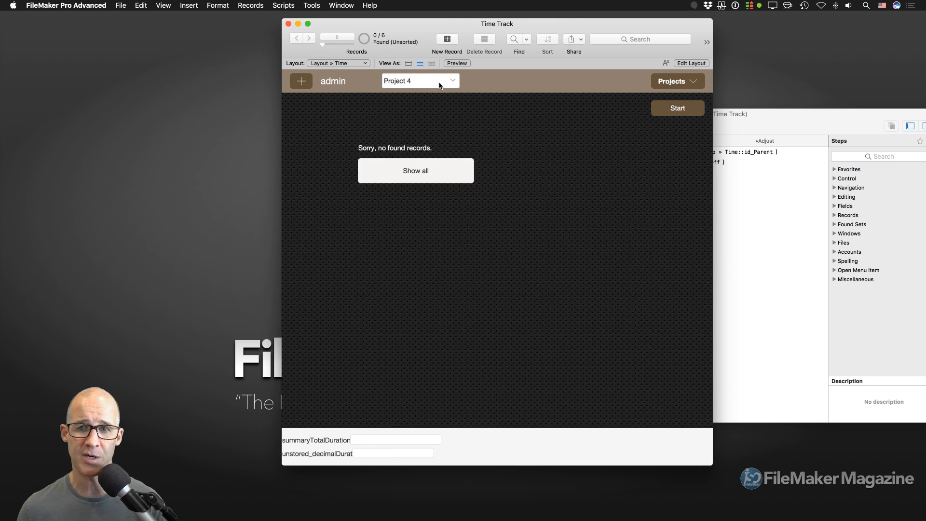
left_click(669, 108)
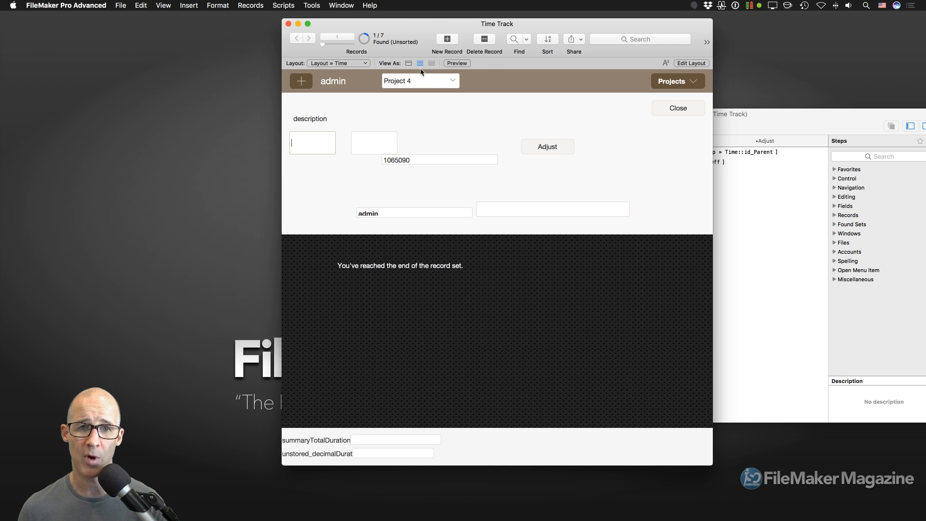
left_click(408, 63)
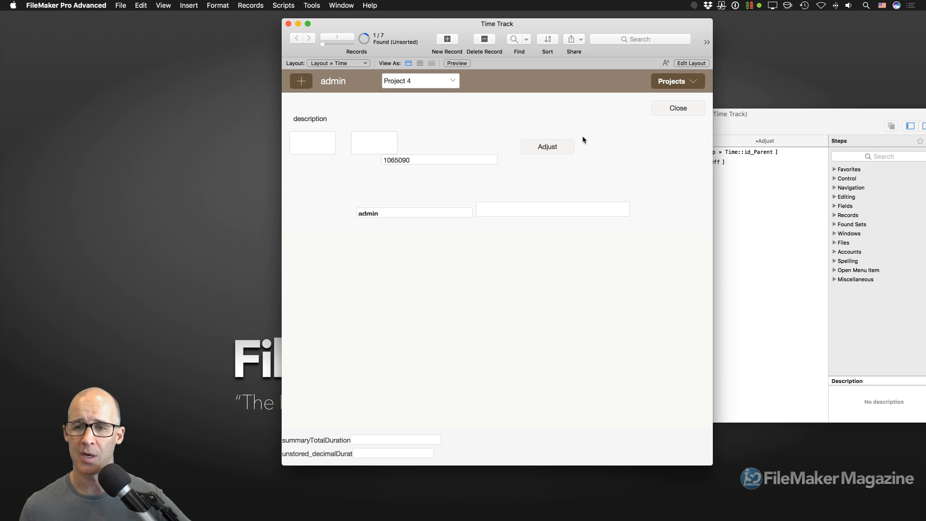
Step: Bring the Script Workspace window forward, move it fully into view, and close it
left_click(745, 118)
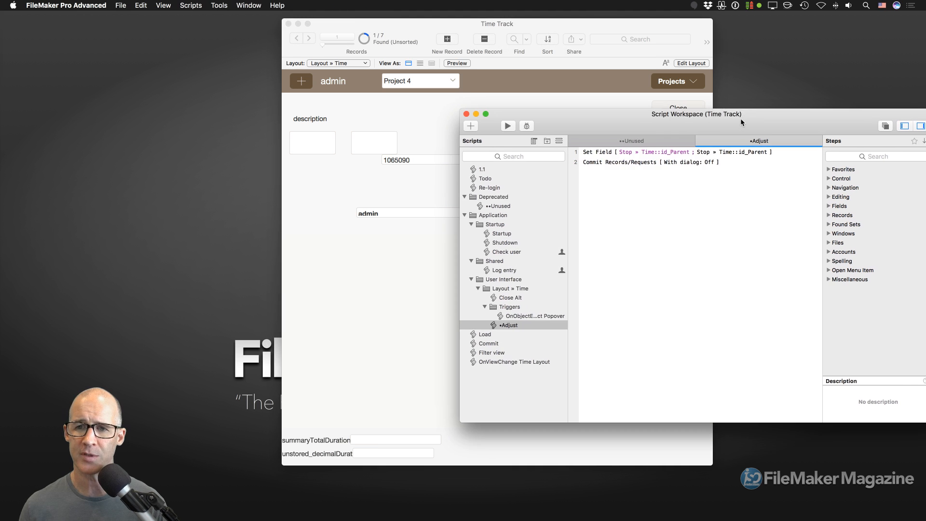
left_click_drag(745, 117, 685, 118)
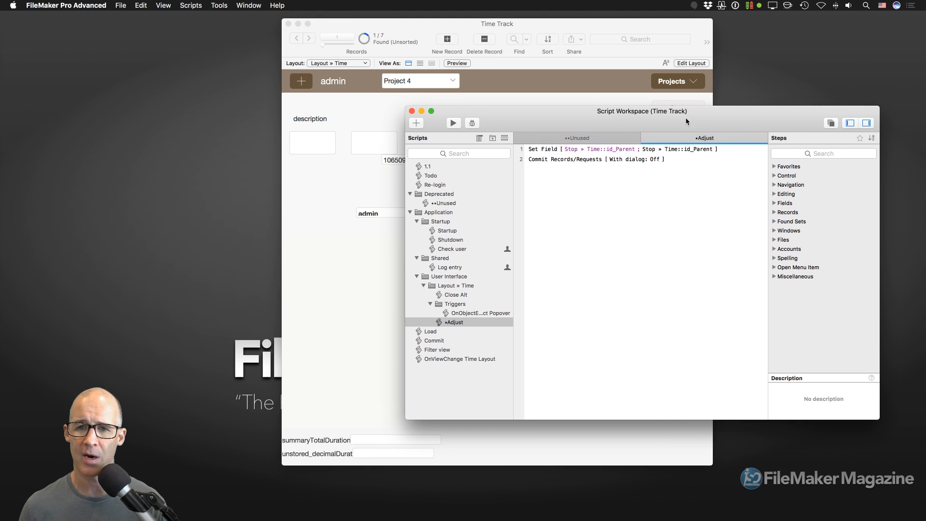
left_click(411, 112)
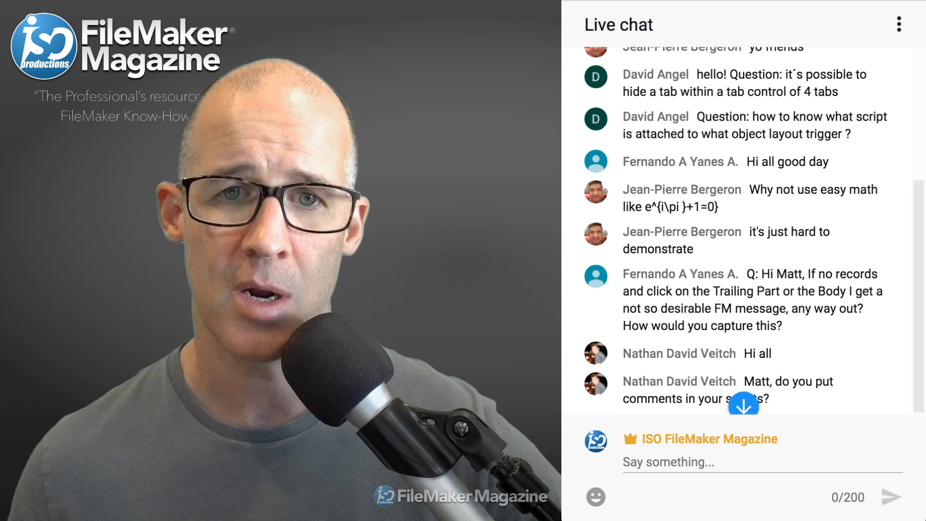
Step: Highlight the live chat questions about hiding one tab of a tab control and finding scripts attached to layout triggers
left_click_drag(729, 74, 839, 92)
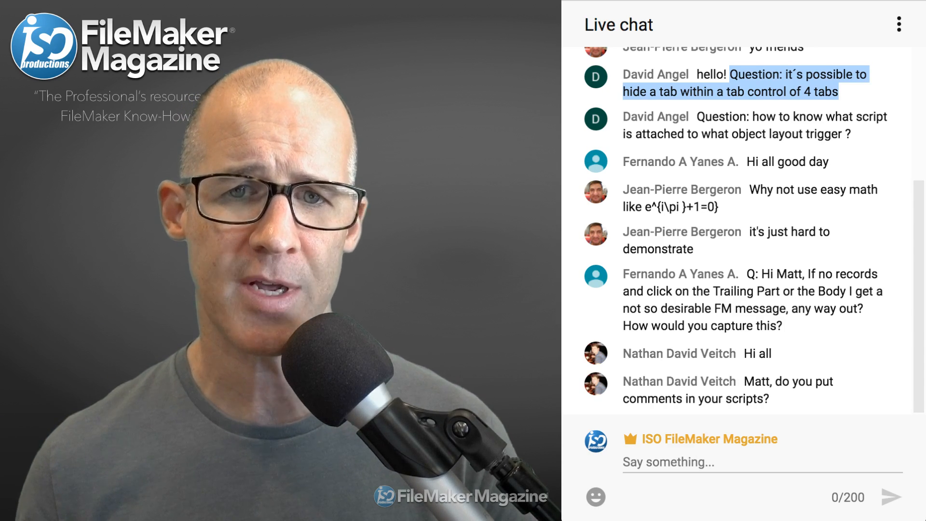
left_click_drag(696, 117, 852, 134)
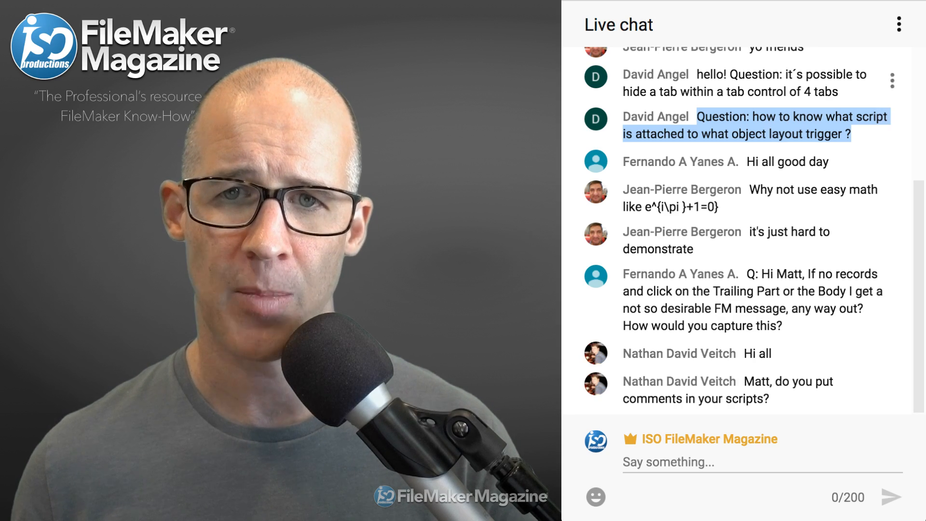
Step: Switch back to FileMaker Pro's Layout mode and move the creationAccountName field to just above the note field
key("super+Tab")
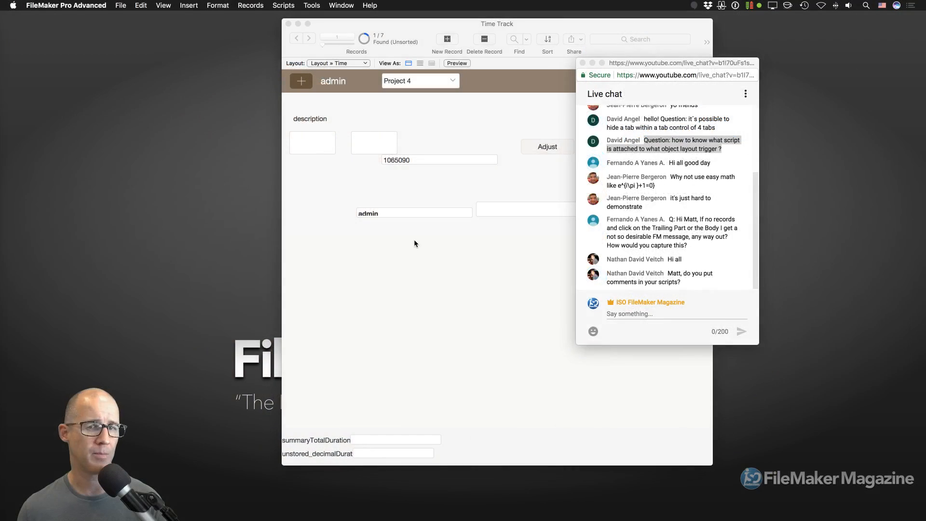
left_click(458, 246)
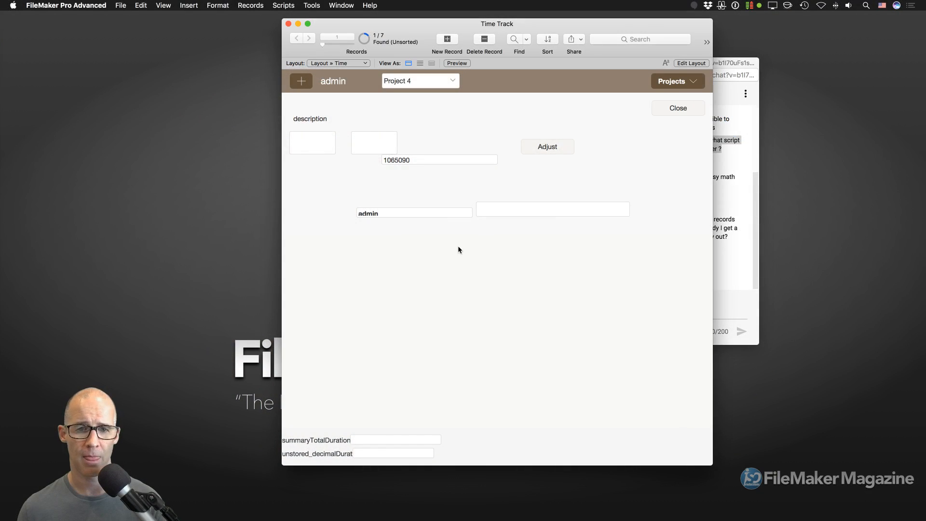
key("super+l")
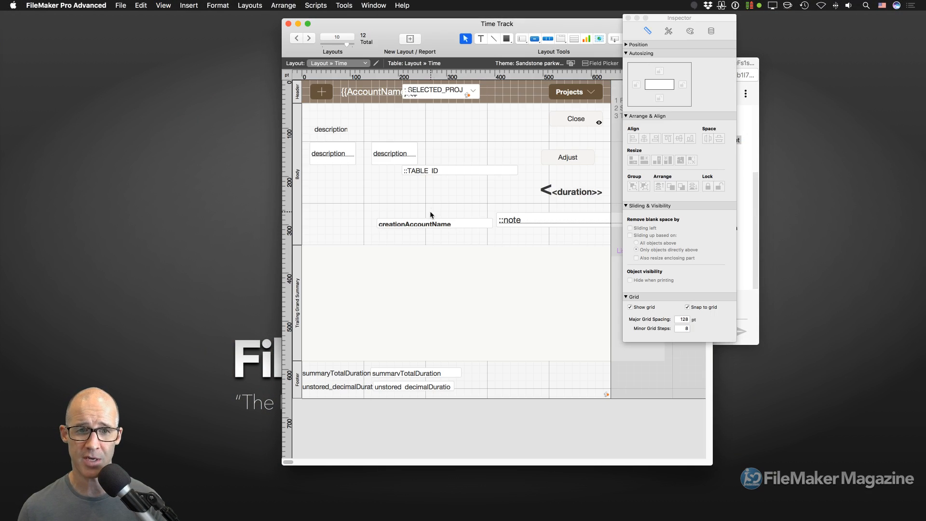
left_click_drag(429, 223, 560, 207)
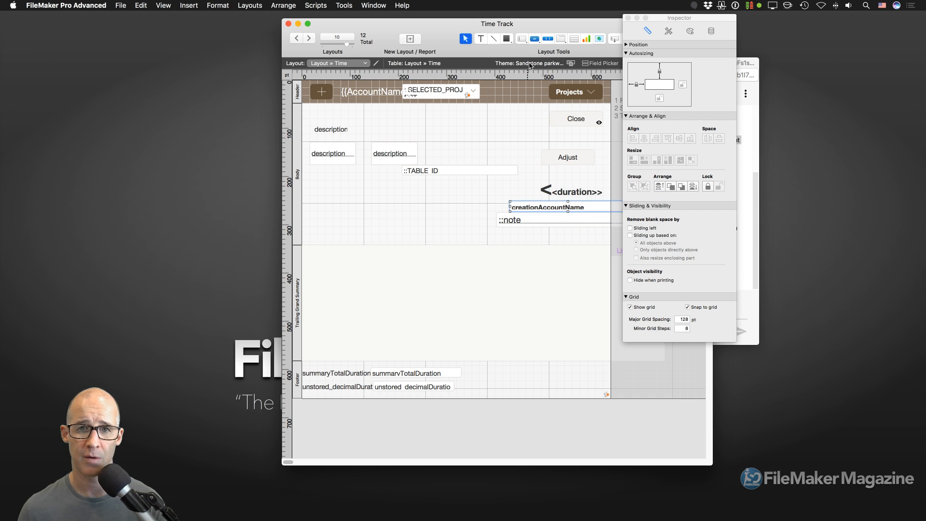
Step: Draw a tab control below the TABLE_ID field in the body, with three tabs named one, two and three
left_click(560, 39)
left_click_drag(387, 188, 473, 224)
type("one")
key("Return")
type("two")
key("Return")
type("three")
key("Return")
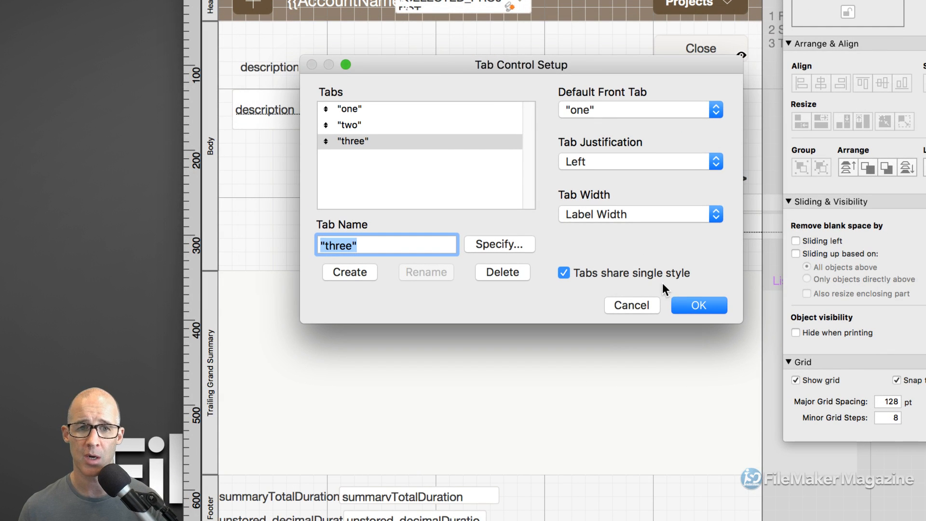
left_click(704, 305)
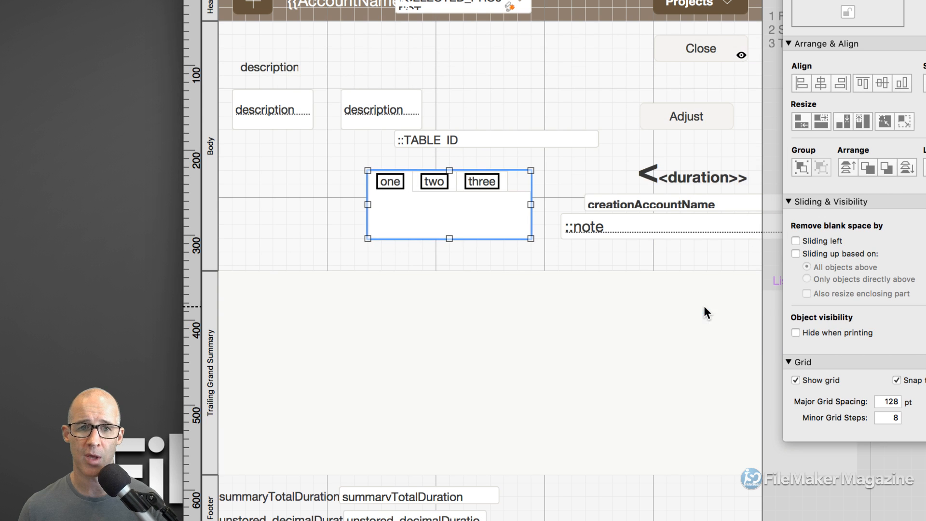
Step: Try to hide only tab two of the tab control by setting its hide condition to true
left_click(433, 180)
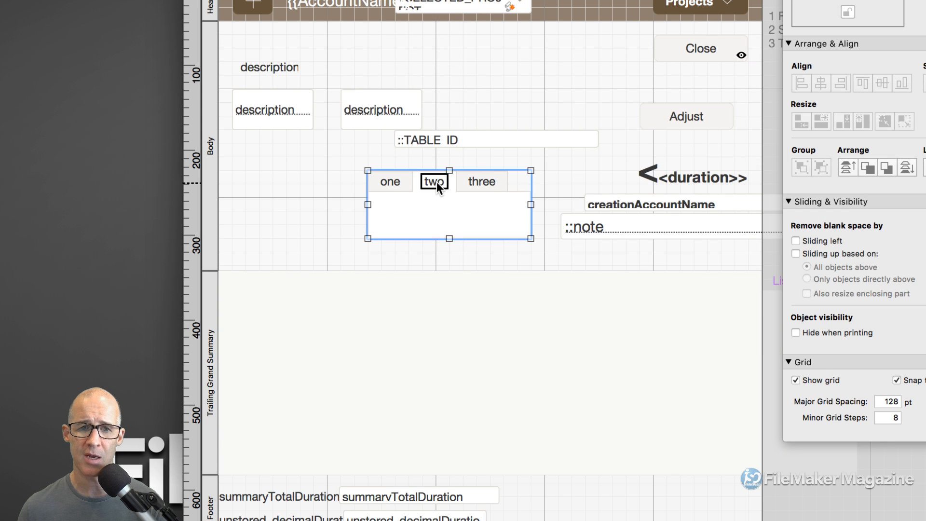
right_click(437, 181)
key("Escape")
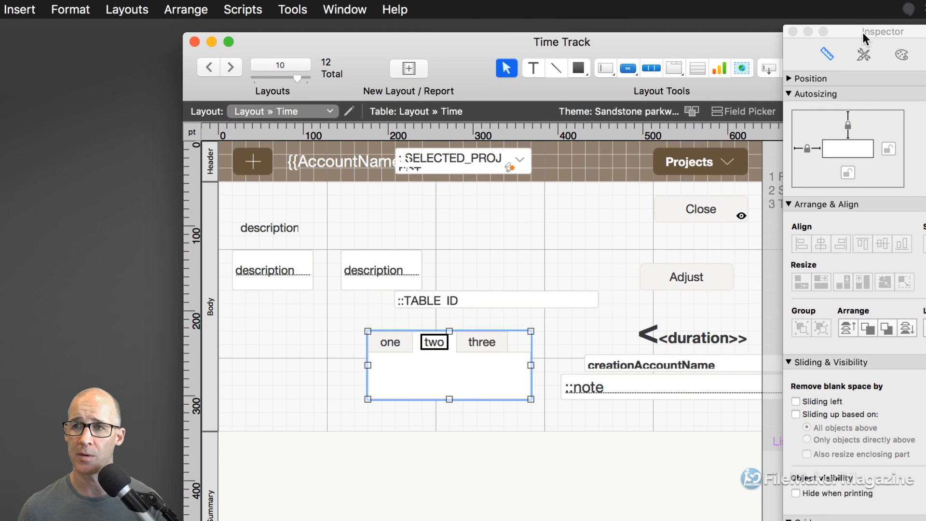
left_click_drag(863, 33, 646, 50)
left_click(721, 75)
left_click(593, 406)
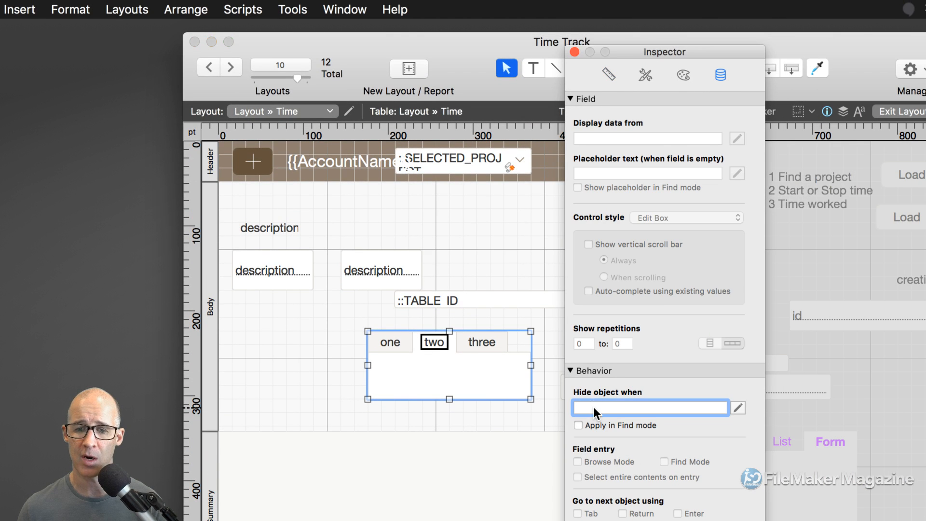
type("true")
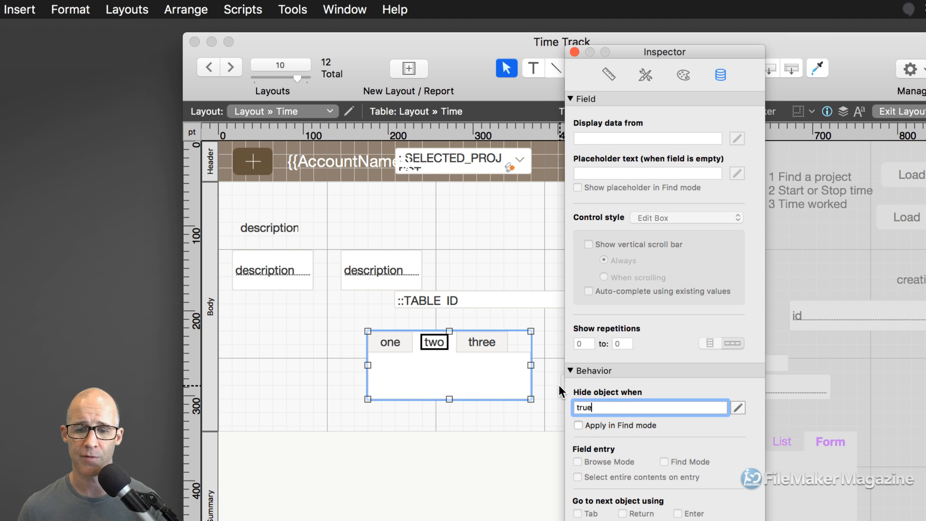
left_click(542, 361)
Step: Check the tab control in Browse mode with the hide condition applied, then return to Layout mode
left_click(445, 341)
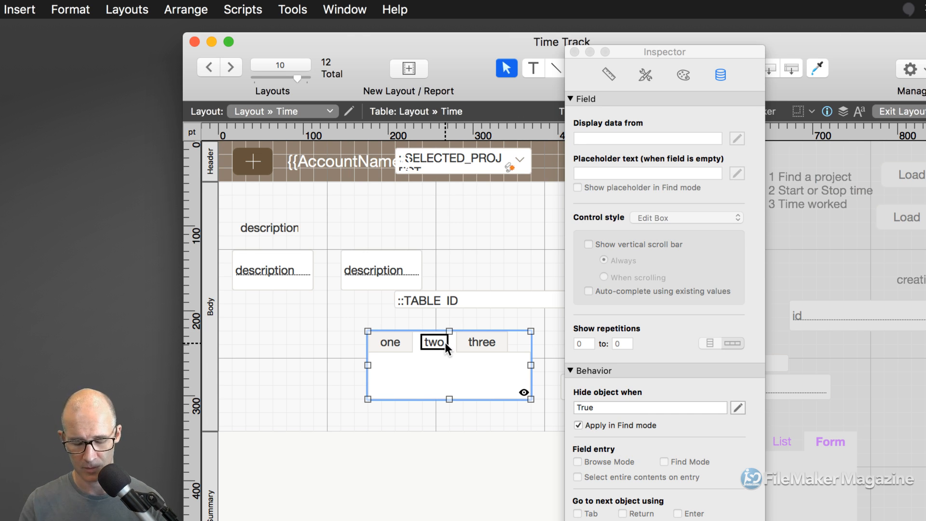
key("super+b")
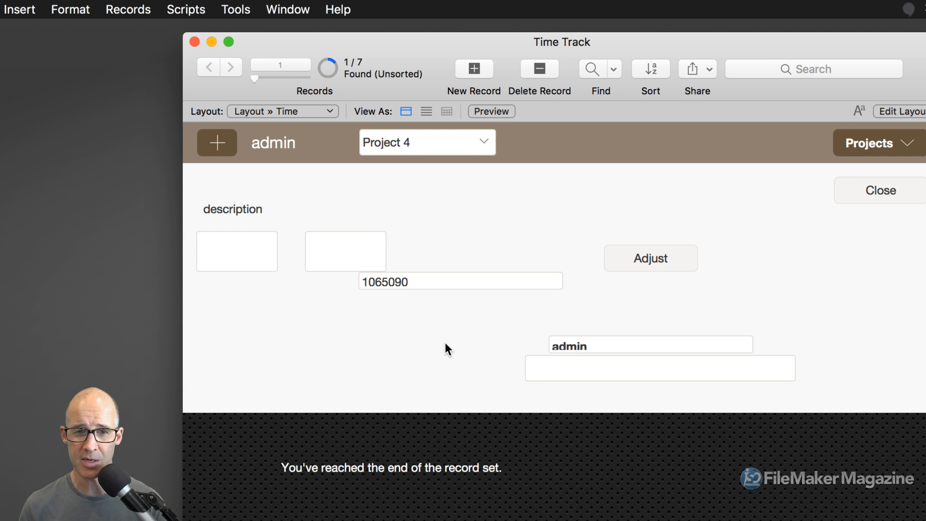
key("super+l")
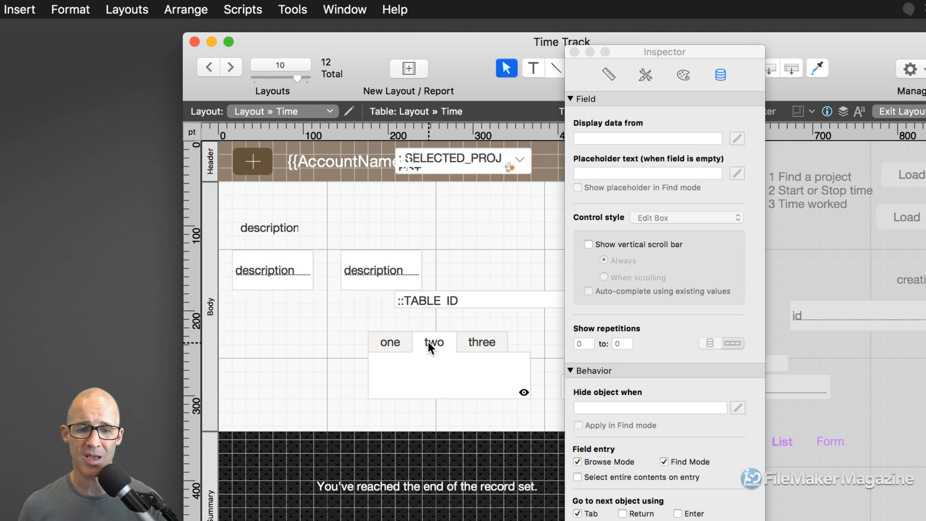
Step: Move the tab control up and to the left, clear its hide condition, and turn off applying it in Find mode
left_click(428, 342)
left_click_drag(429, 343, 348, 325)
left_click_drag(398, 352, 412, 366)
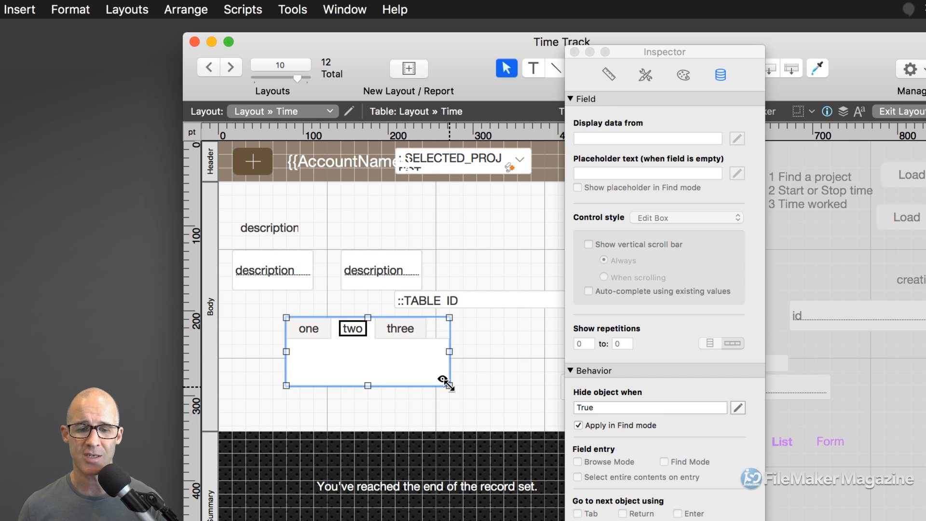
left_click_drag(595, 410, 587, 406)
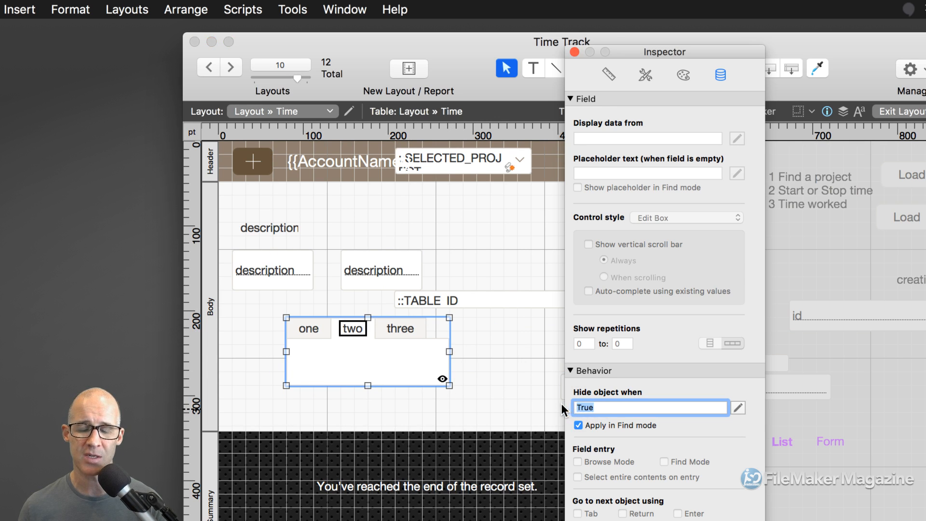
key("BackSpace")
left_click(578, 424)
left_click(383, 350)
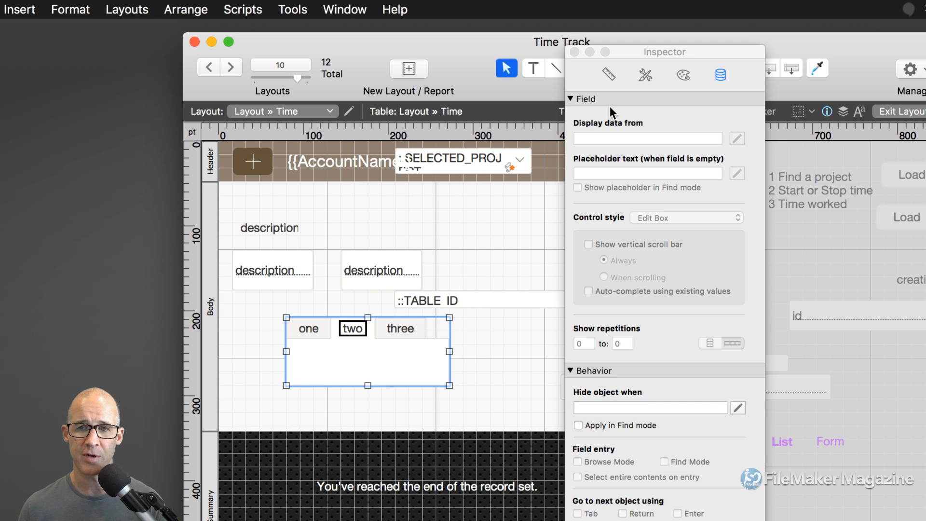
Step: Move the tab control further left below the description fields and widen it rightward to reach the note field
left_click_drag(638, 57, 741, 60)
left_click_drag(395, 349, 353, 365)
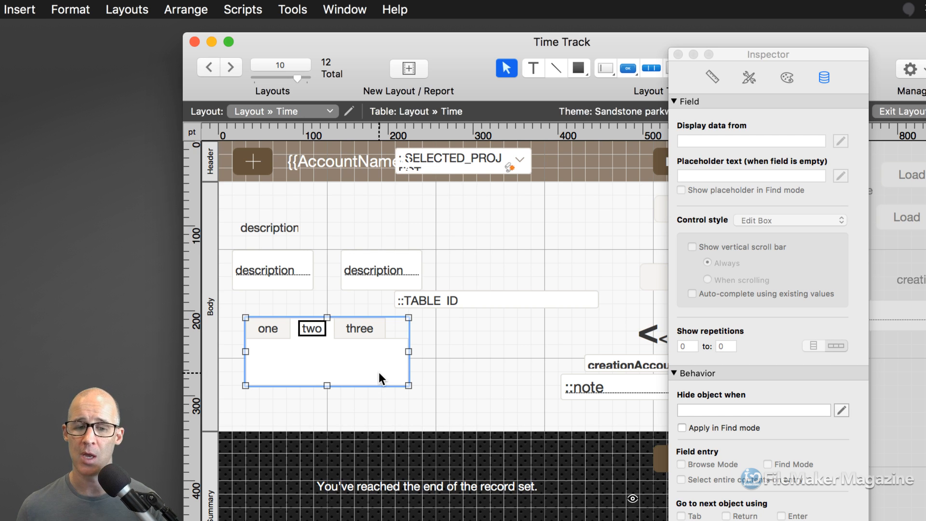
left_click_drag(408, 351, 571, 350)
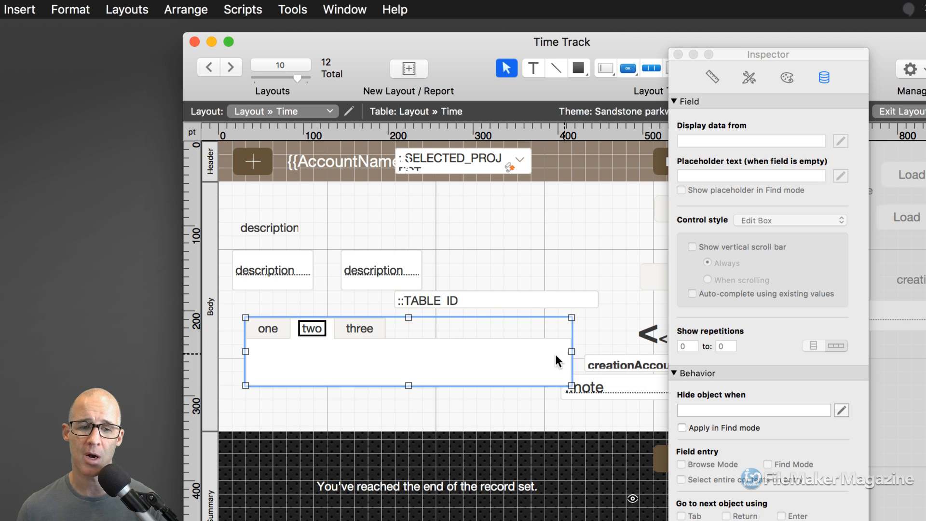
Step: Set the tab control's tab justification to Right
double_click(409, 361)
left_click_drag(533, 224, 575, 151)
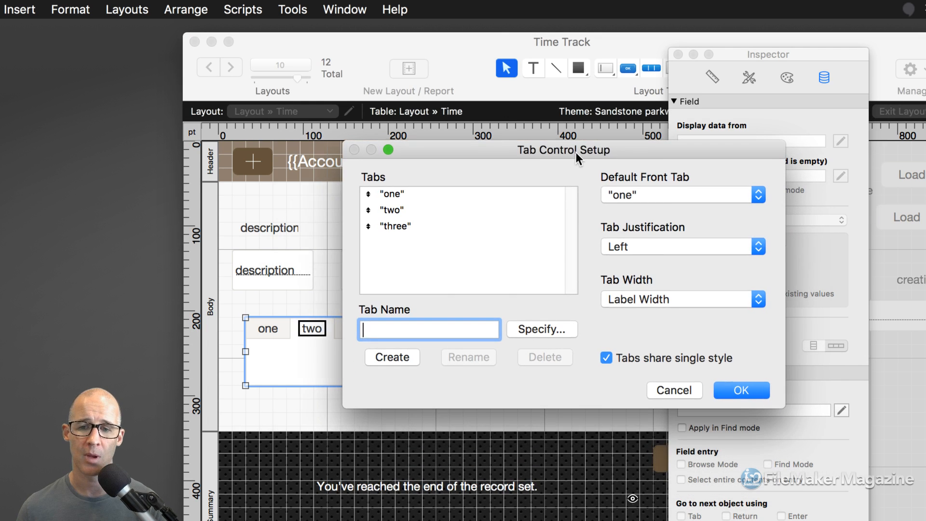
left_click(628, 245)
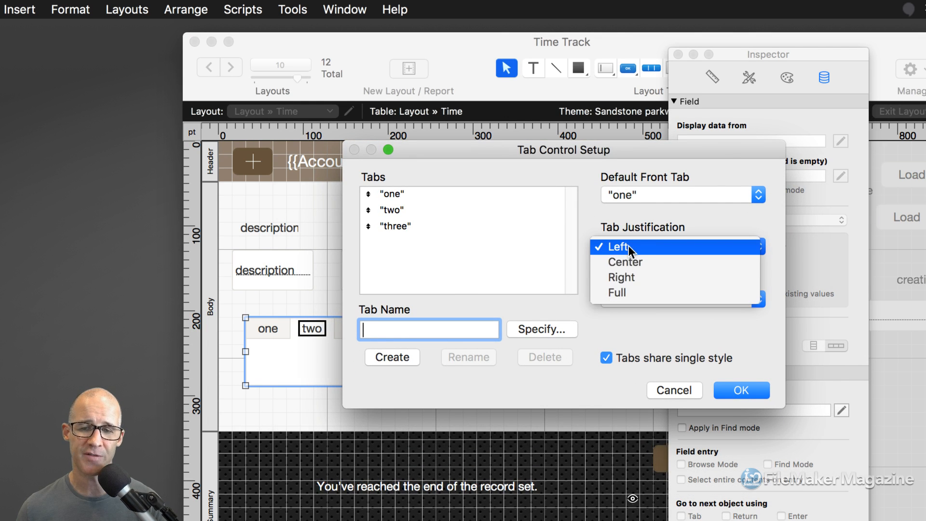
left_click(635, 277)
left_click(728, 390)
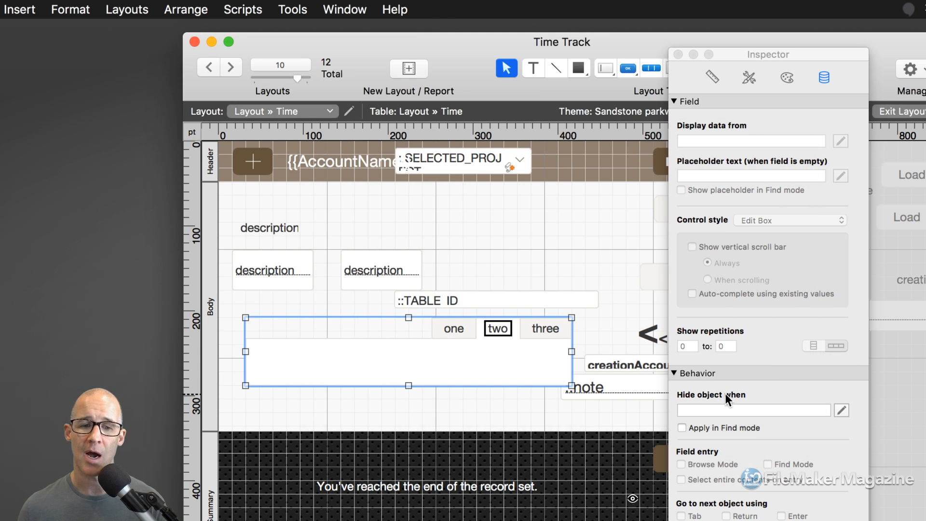
Step: Move the tab control to x 0, y 208 pt and widen it to about 816 pt, placing its tabs beyond the layout's right edge
left_click(711, 78)
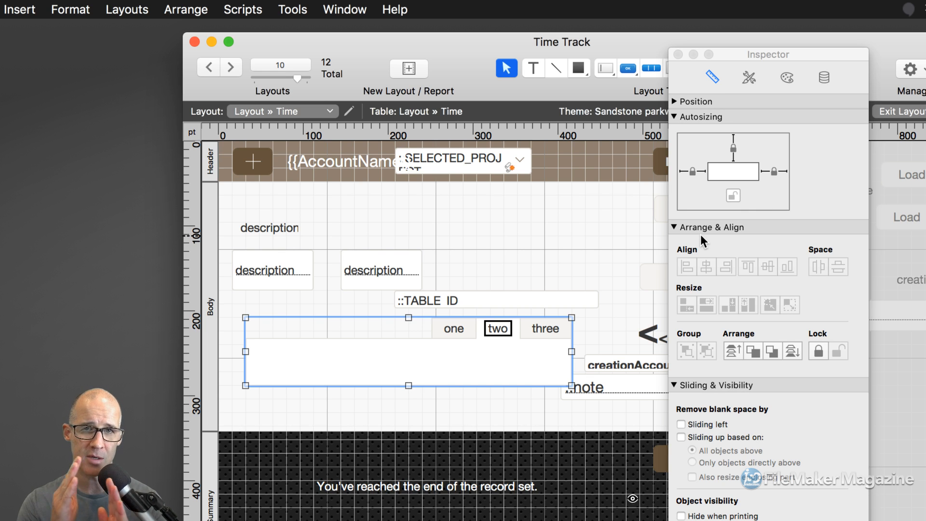
left_click_drag(499, 355, 461, 356)
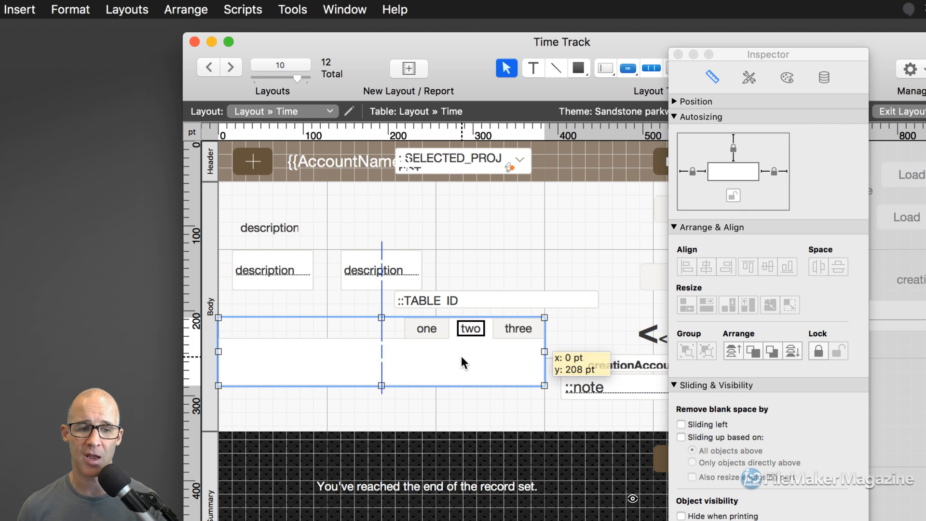
left_click_drag(738, 56, 106, 40)
left_click_drag(544, 351, 909, 336)
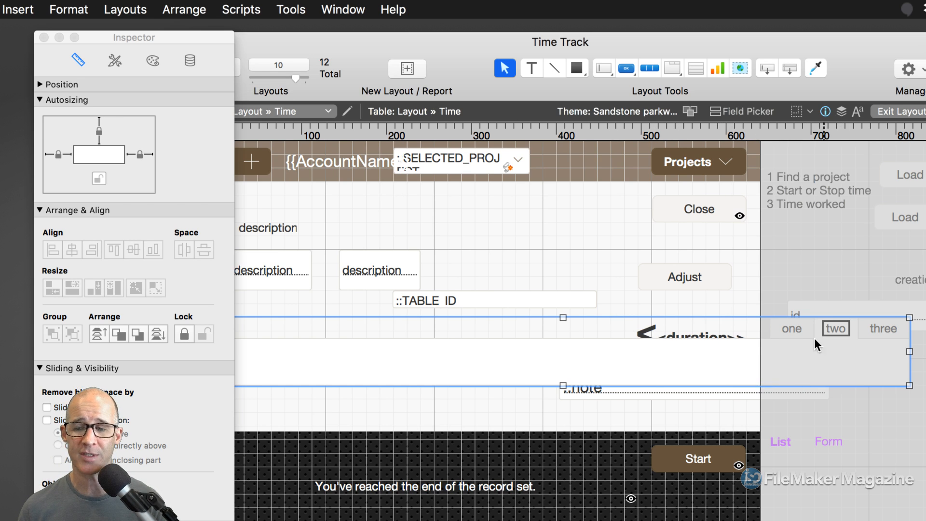
Step: Give tab one of the tab control the object name tab.one
left_click(791, 328)
left_click(789, 326)
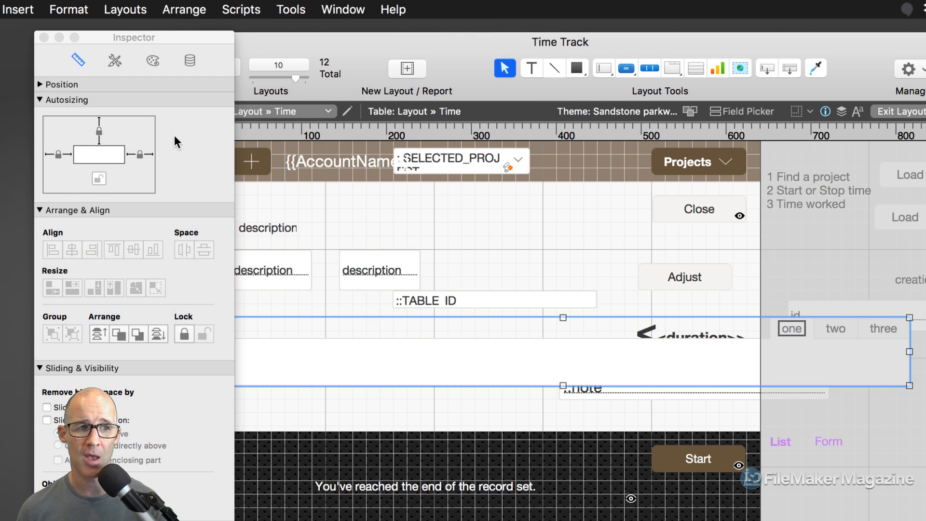
left_click(40, 85)
left_click(102, 115)
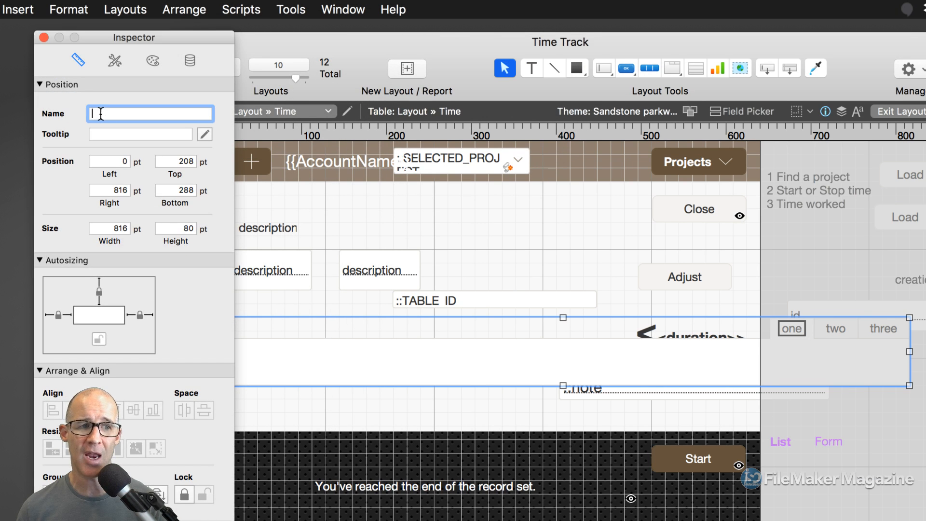
type("tab.one")
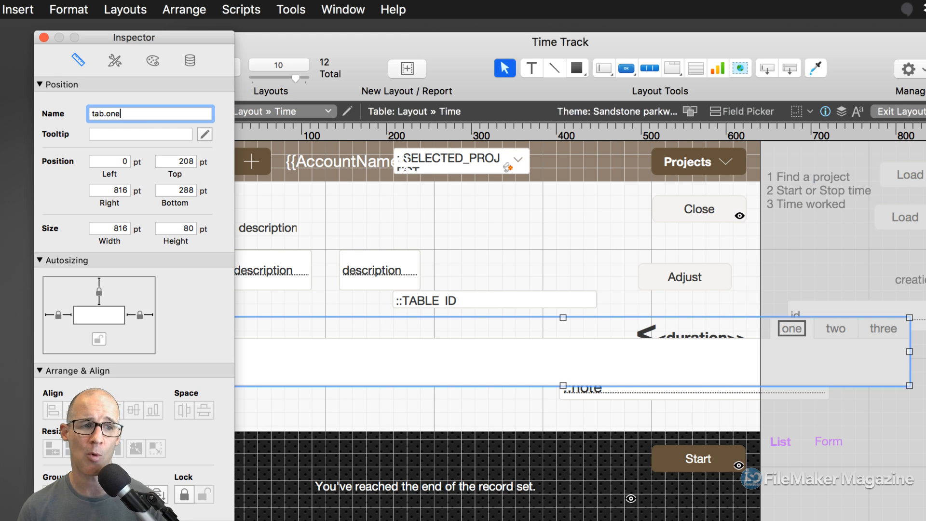
Step: Give tab two of the tab control the object name tab.two
left_click(836, 329)
left_click(839, 329)
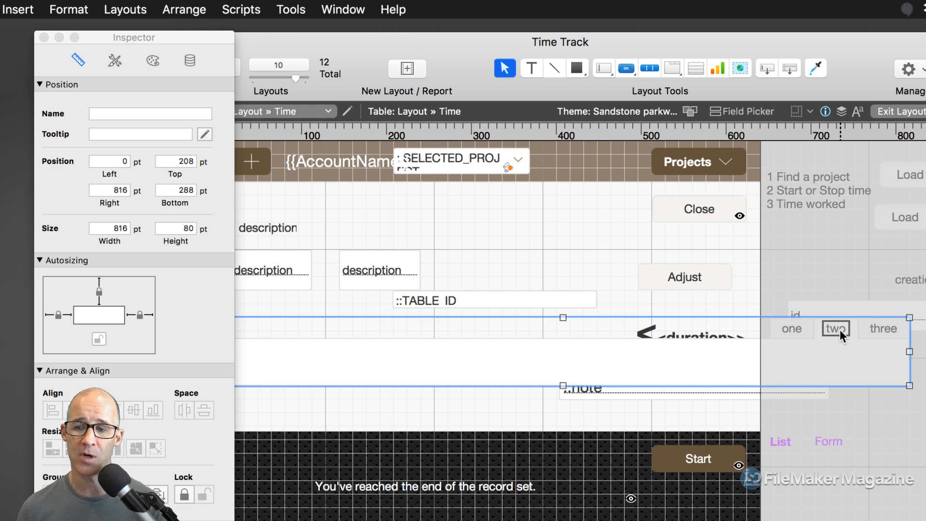
left_click(119, 115)
type("tab.two")
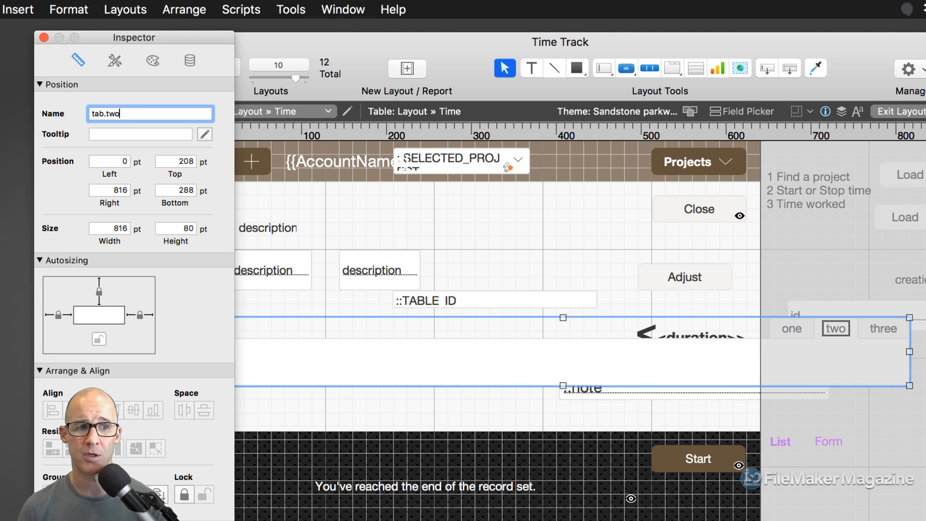
left_click(483, 245)
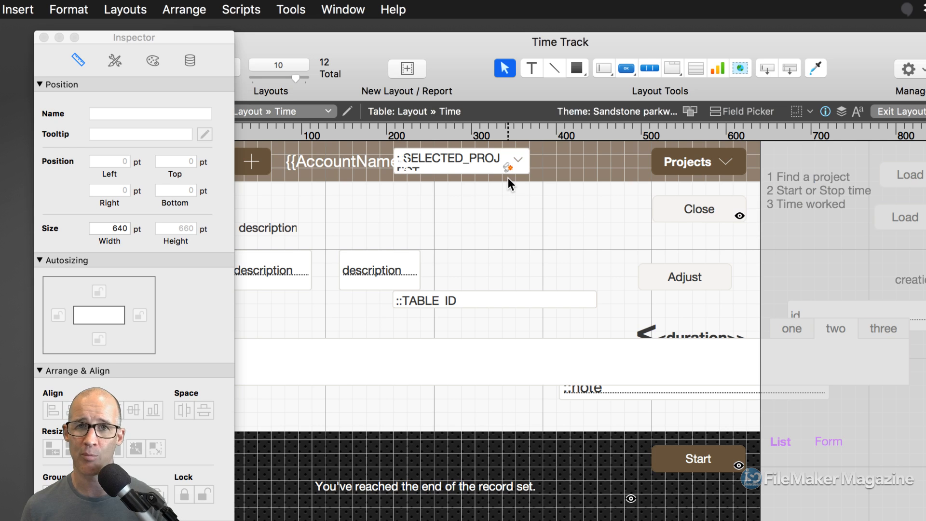
Step: Draw a three-segment button bar about 208 by 32 pt in the body, between the second description field and the Adjust button
left_click(649, 68)
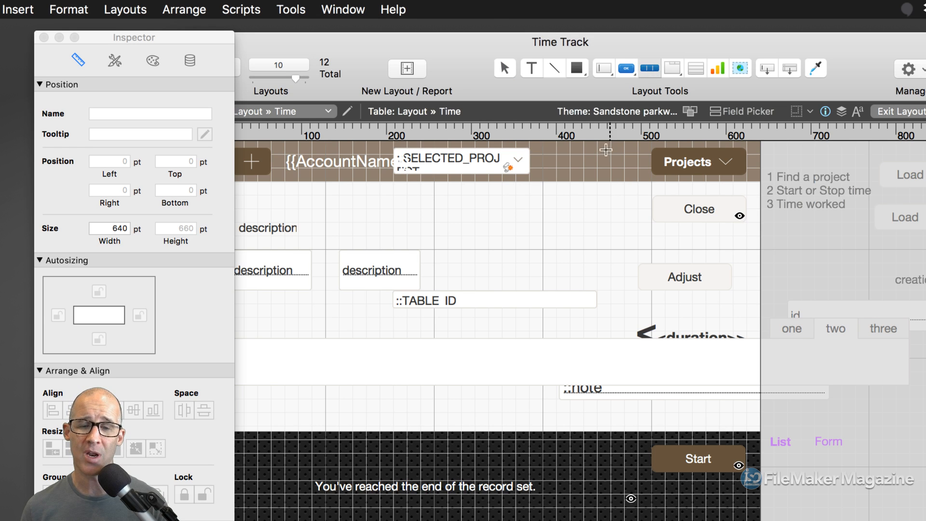
left_click_drag(463, 237, 638, 262)
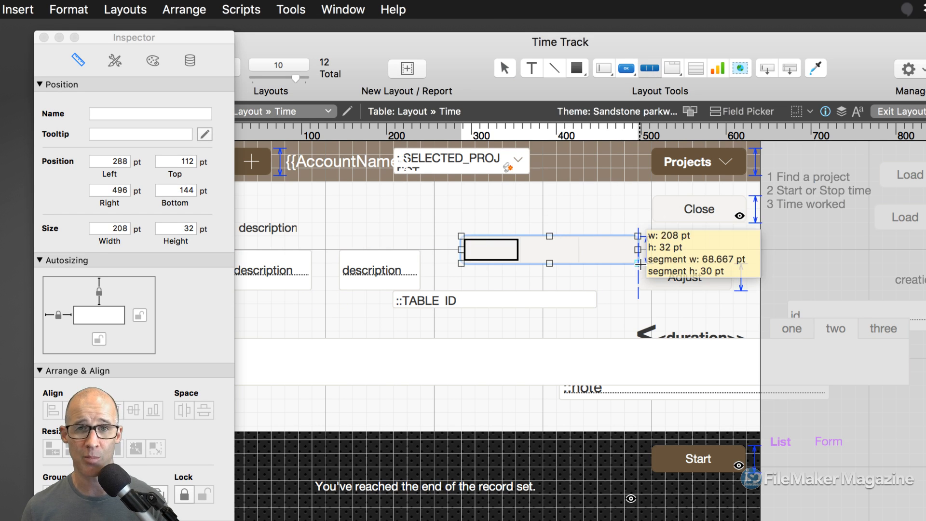
left_click_drag(707, 249, 699, 144)
Step: Label the button bar's three segments One, Two and Three, and close its setup
type("oNe")
key("BackSpace")
key("BackSpace")
type("ne")
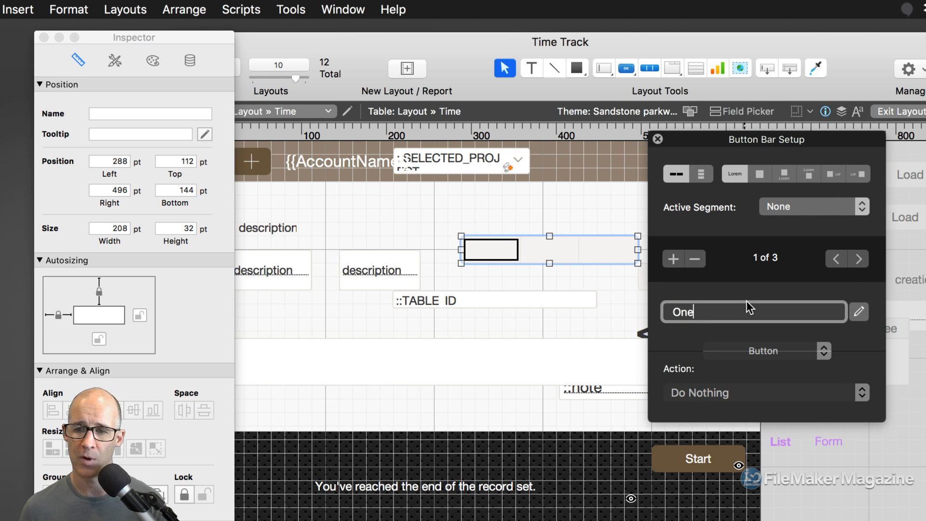
left_click(858, 259)
type("TWo")
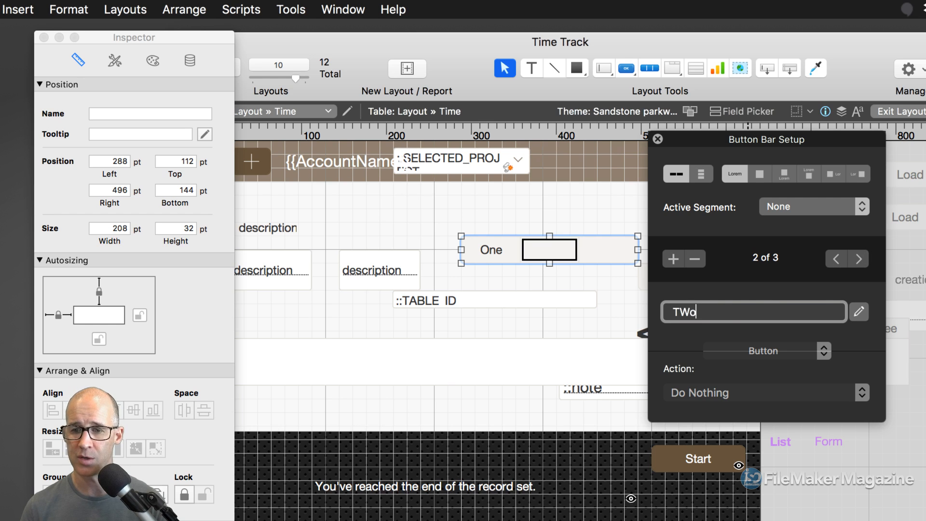
key("BackSpace")
key("BackSpace")
type("wo")
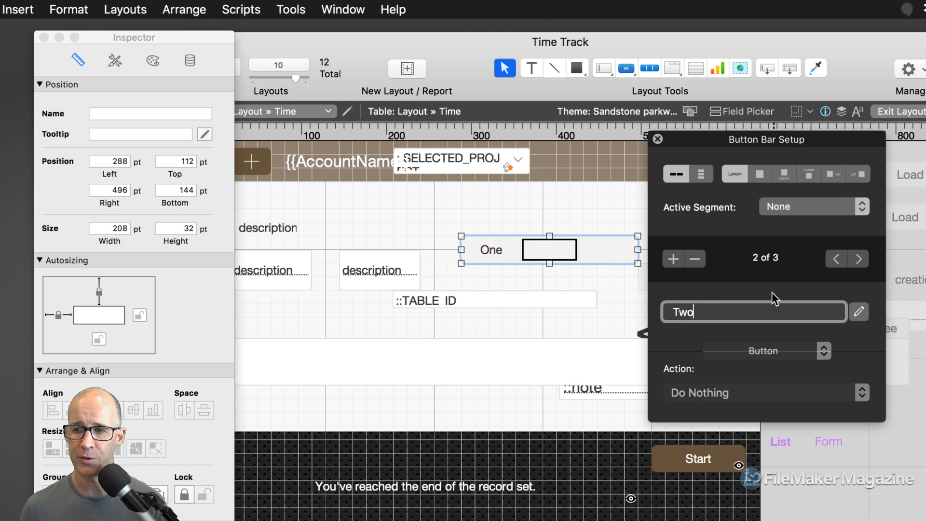
left_click(859, 259)
type("Three")
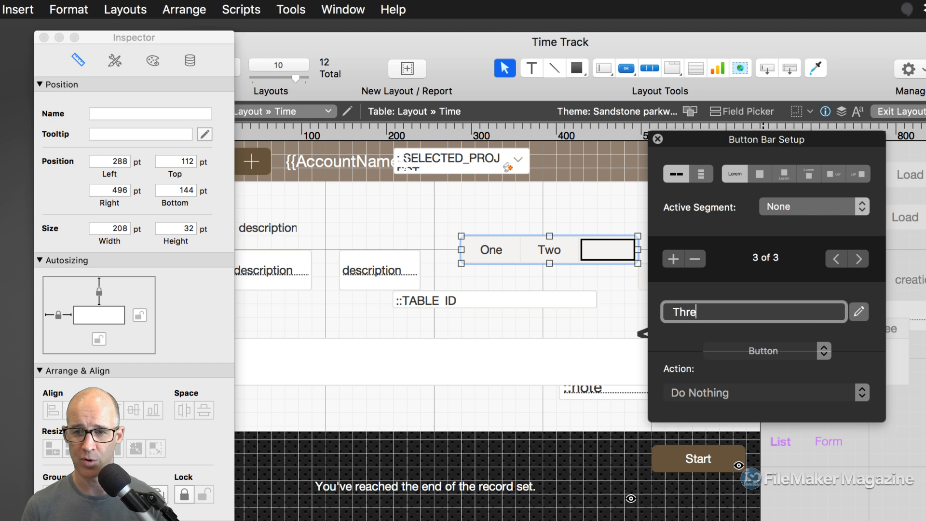
left_click(859, 259)
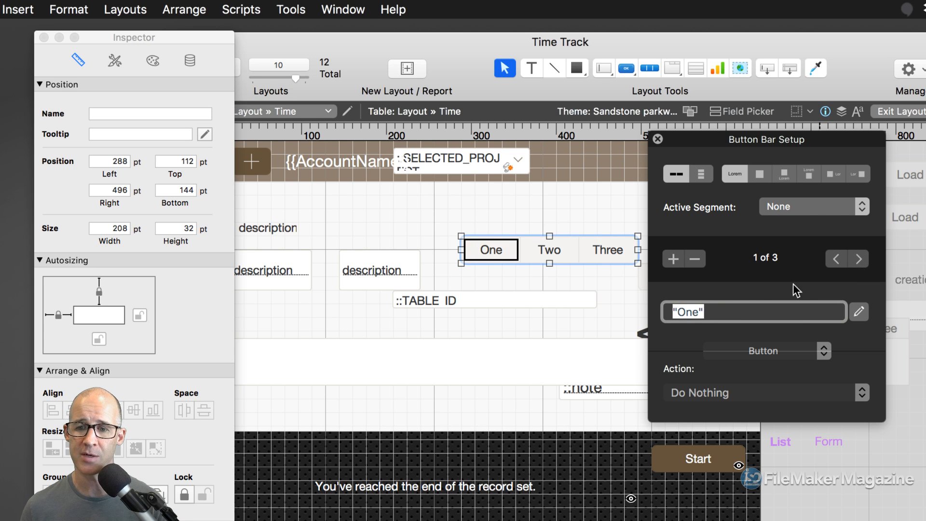
left_click(657, 139)
Step: Move the button bar directly above the tab panel and set segment One's action to Single Step
left_click_drag(544, 251, 369, 324)
left_click(368, 320)
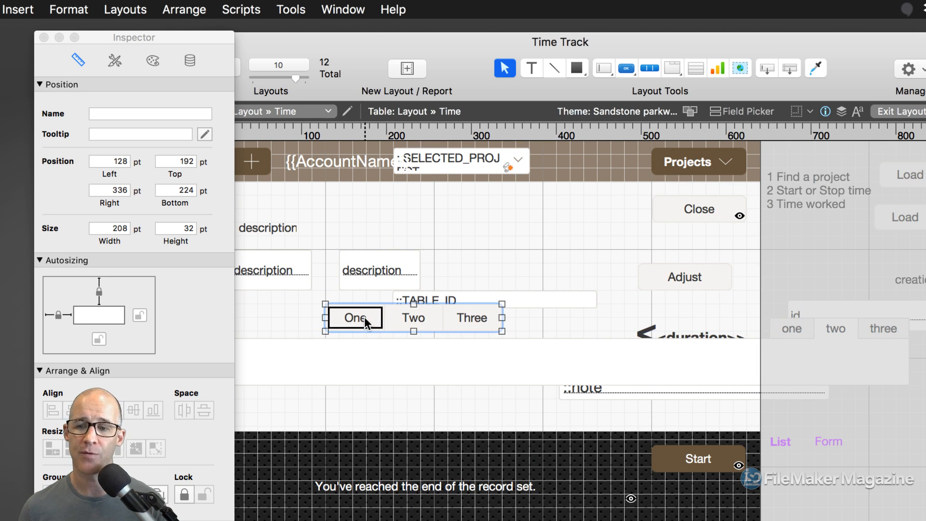
double_click(366, 321)
left_click_drag(646, 313, 652, 136)
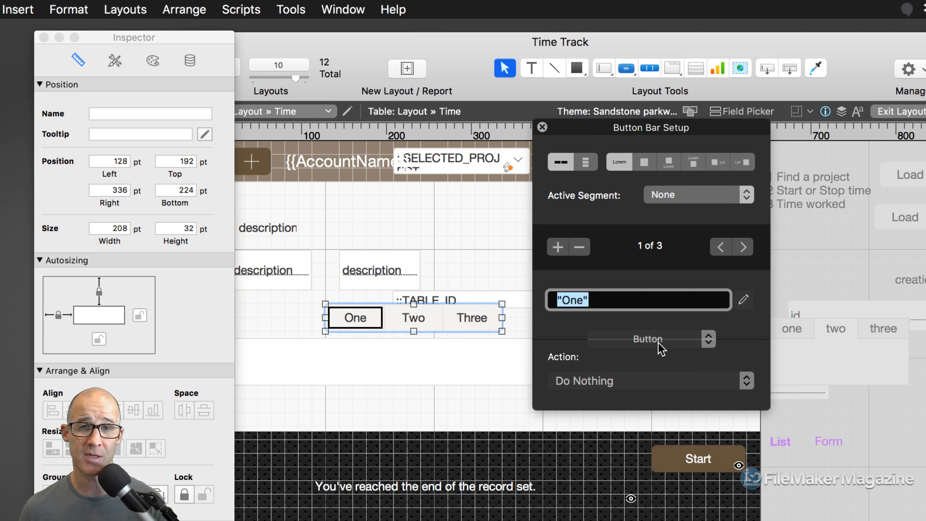
left_click(631, 391)
left_click(635, 406)
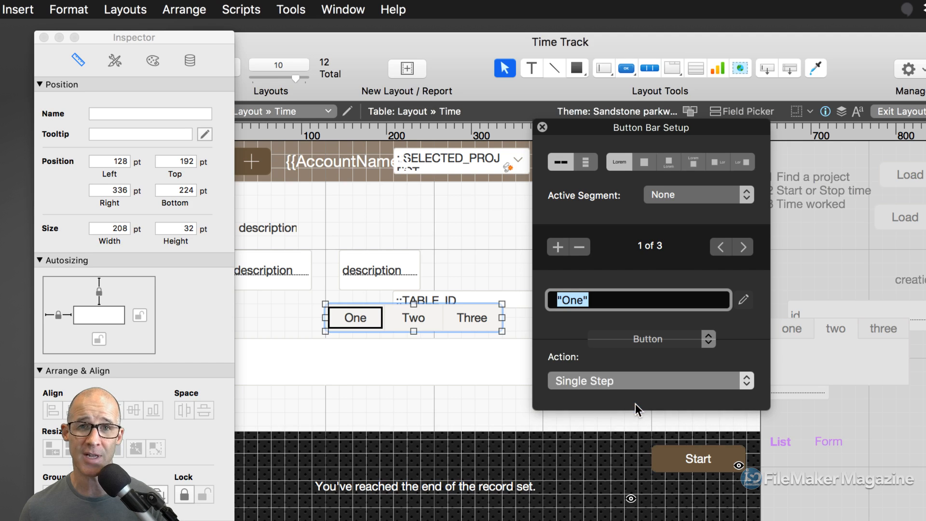
left_click_drag(501, 131, 656, 130)
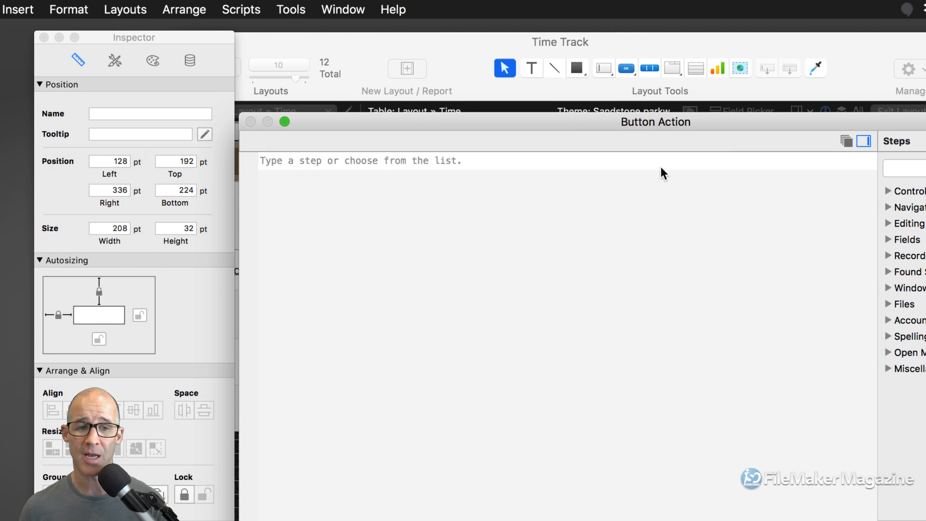
Step: Give segment One a Go to Object step with the object name "tab.one" and confirm the action
type("got")
key("BackSpace")
type("to ")
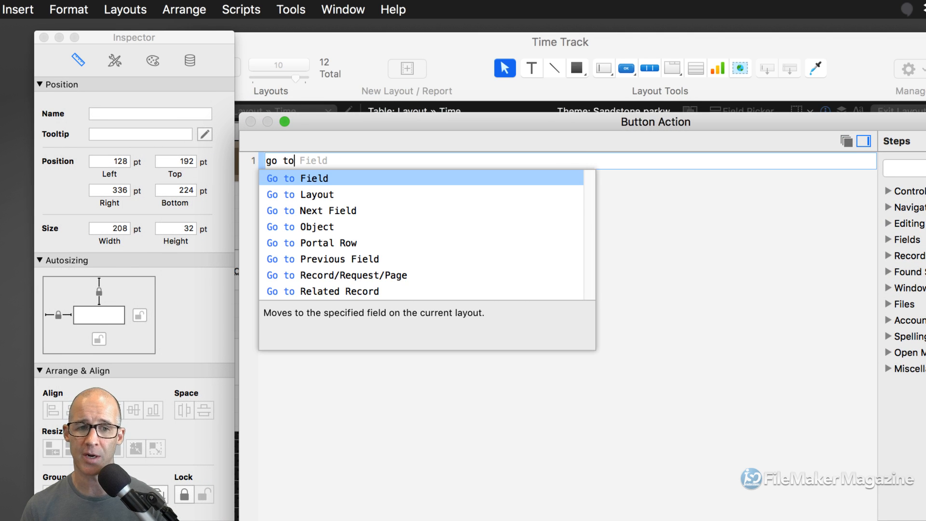
type("ob")
key("Return")
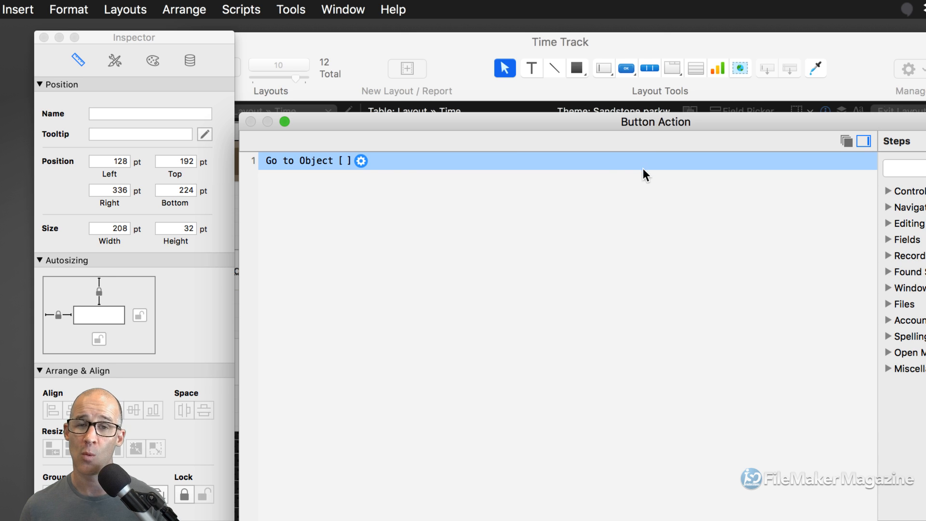
left_click(361, 161)
type("\"tab.one")
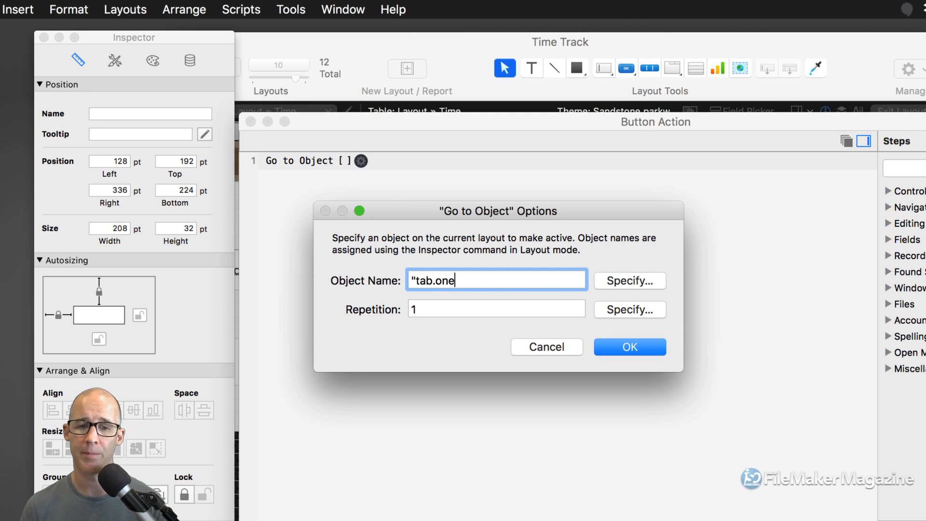
left_click(638, 348)
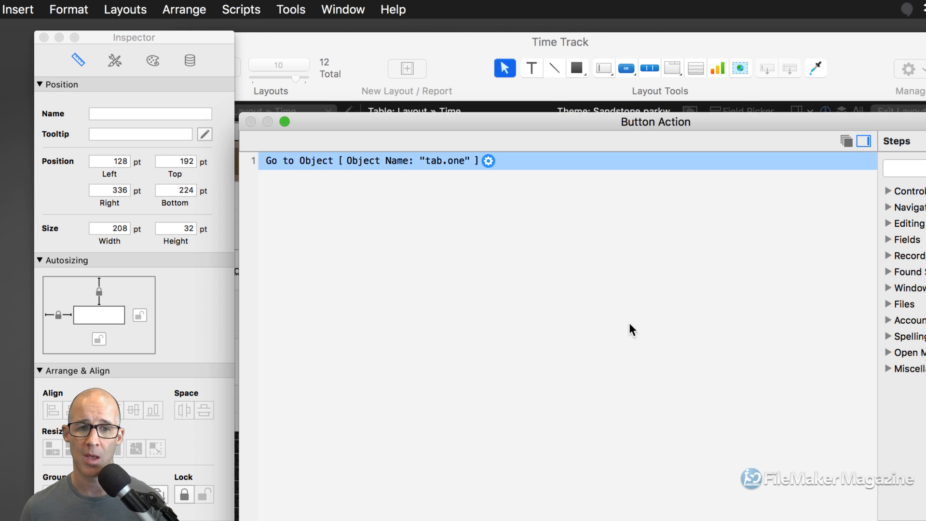
left_click_drag(627, 123, 558, 97)
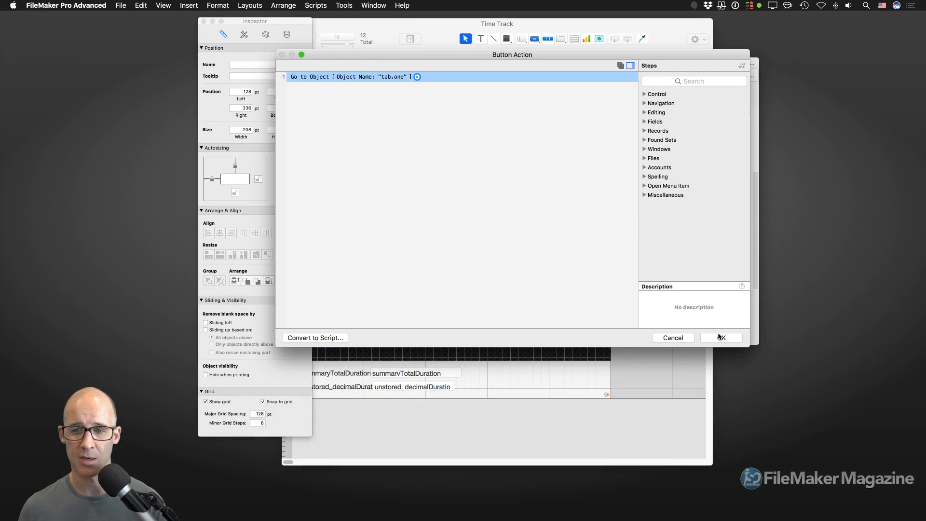
left_click(721, 337)
Step: Set segment Two's action to Single Step with a Go to Object step
left_click(416, 182)
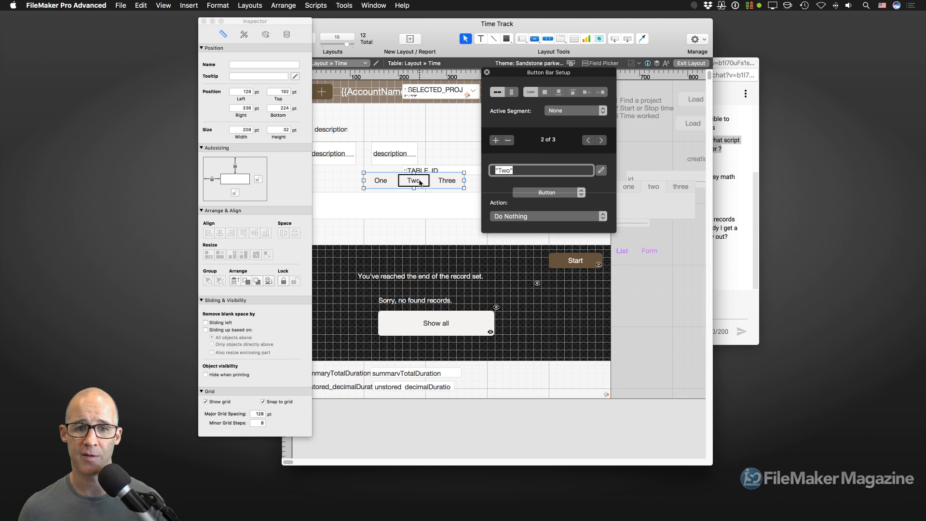
left_click(532, 216)
left_click(538, 232)
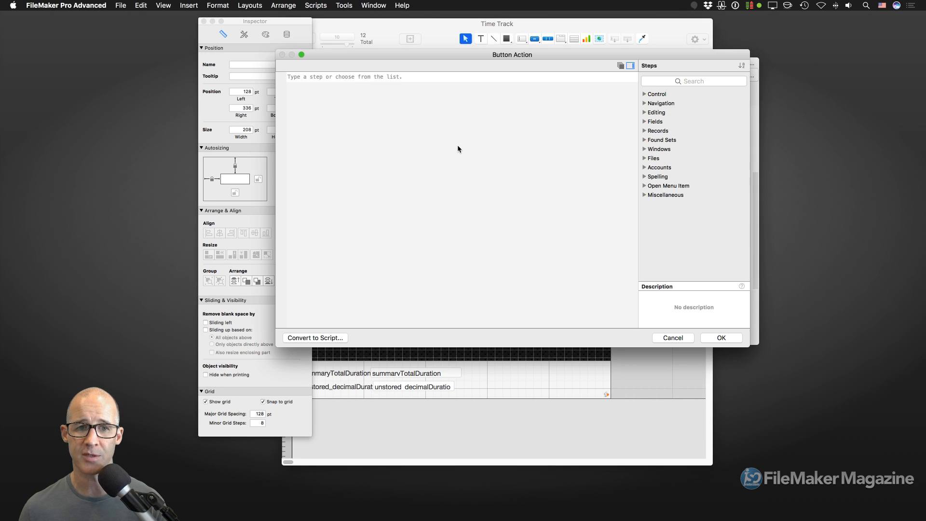
type("go ob")
key("Return")
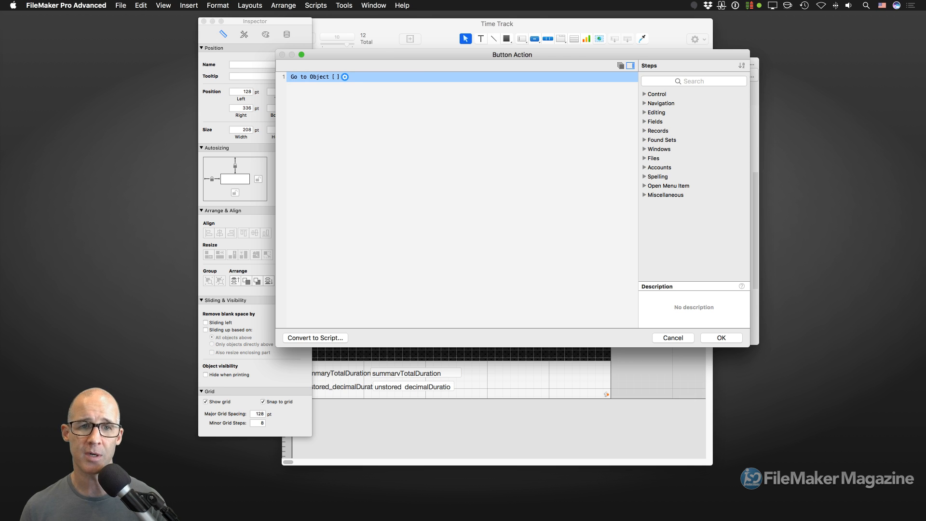
Step: Set the object name of segment Two's Go to Object step to "tab.two" and close the button bar setup
left_click(345, 76)
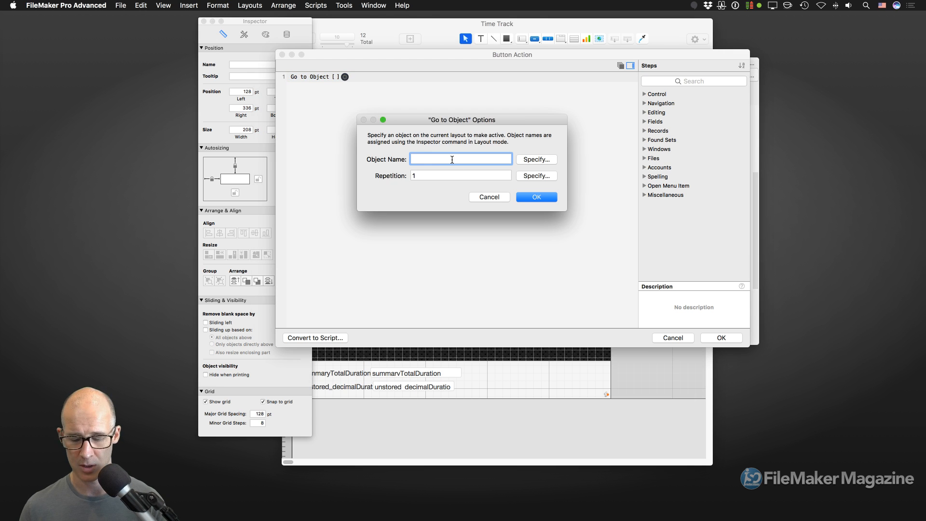
type("\"")
type("\"tab.one\"")
key("alt+shift+Left")
key("Right")
type("two")
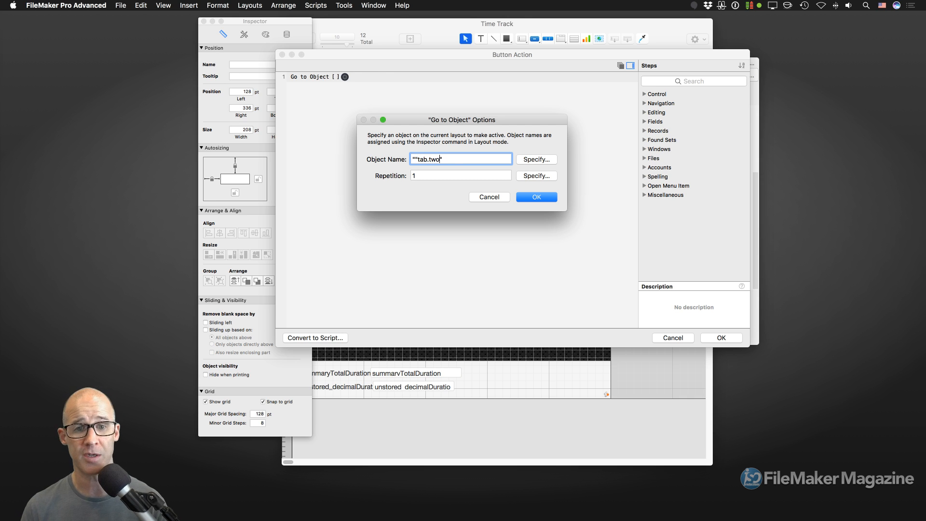
left_click(541, 197)
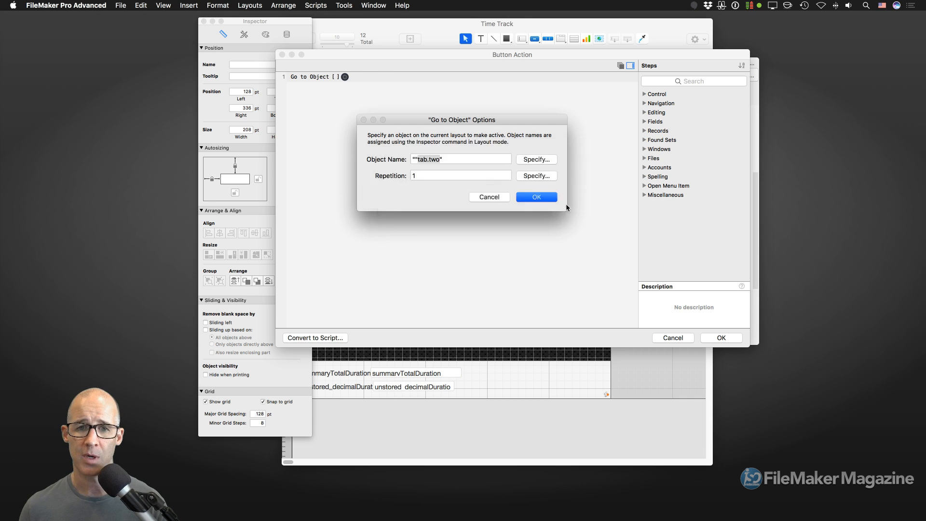
left_click(561, 205)
left_click(418, 160)
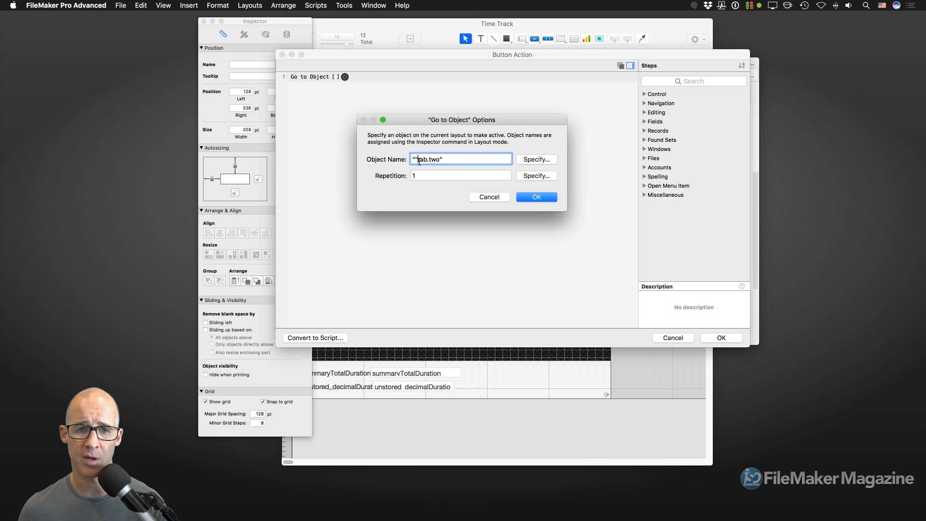
key("BackSpace")
left_click(536, 197)
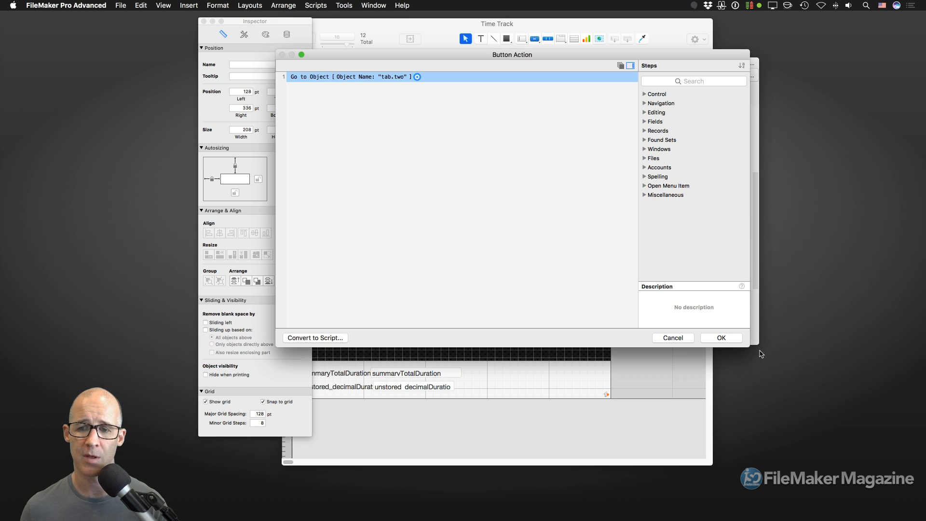
left_click(735, 340)
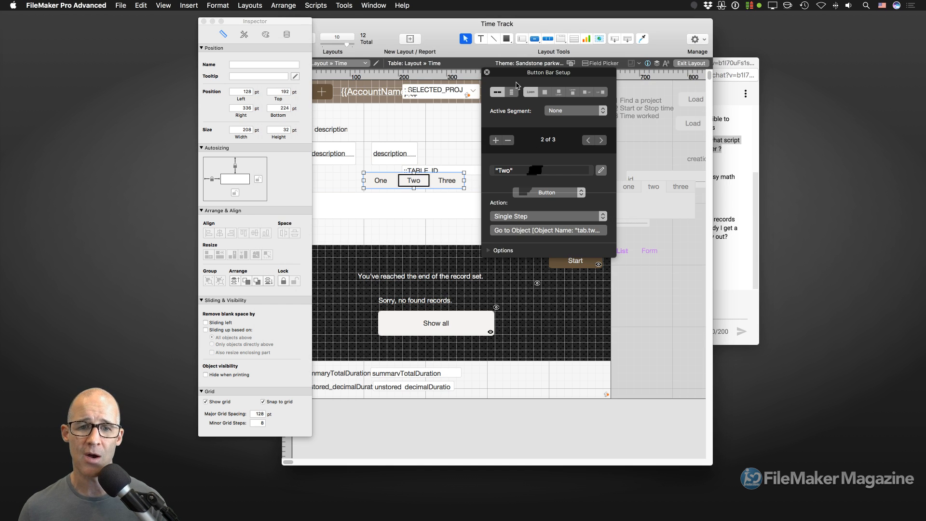
left_click(487, 73)
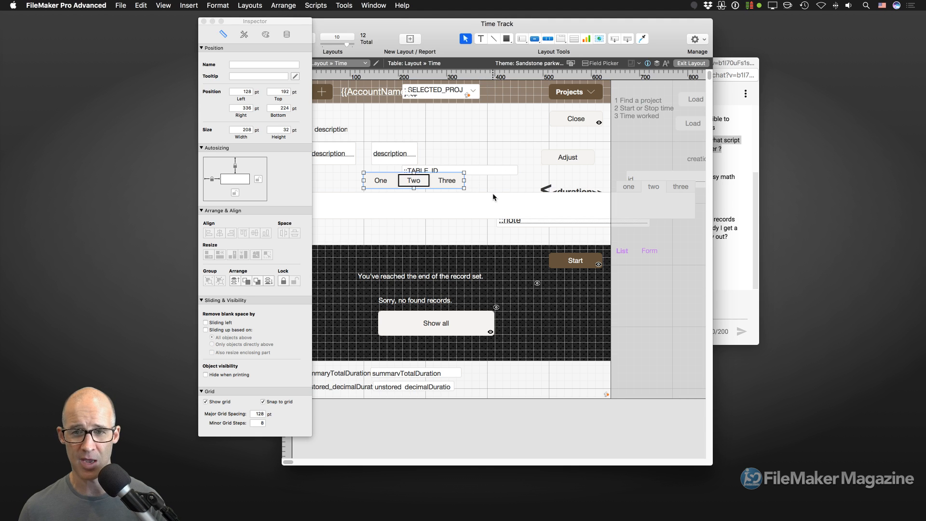
Step: Add a text label reading "two" inside tab two's panel, just below the button bar
left_click_drag(475, 20, 559, 24)
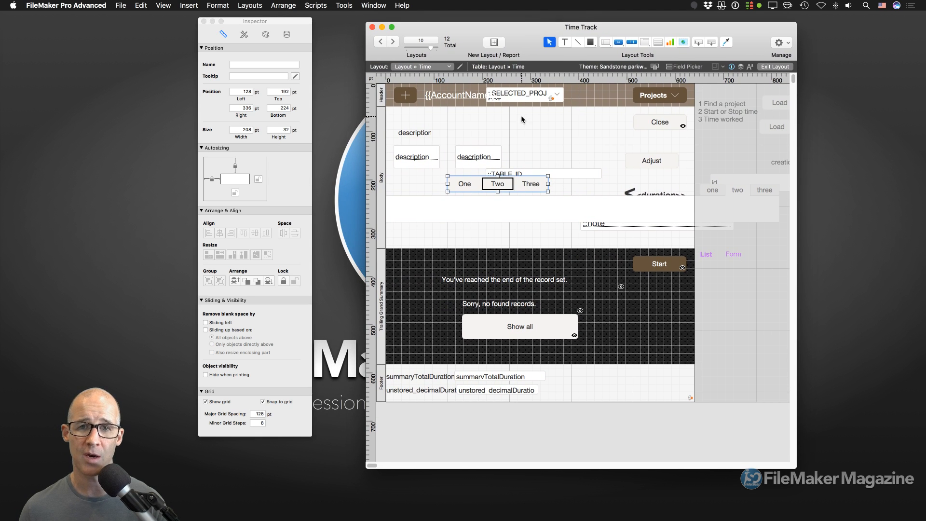
left_click(564, 42)
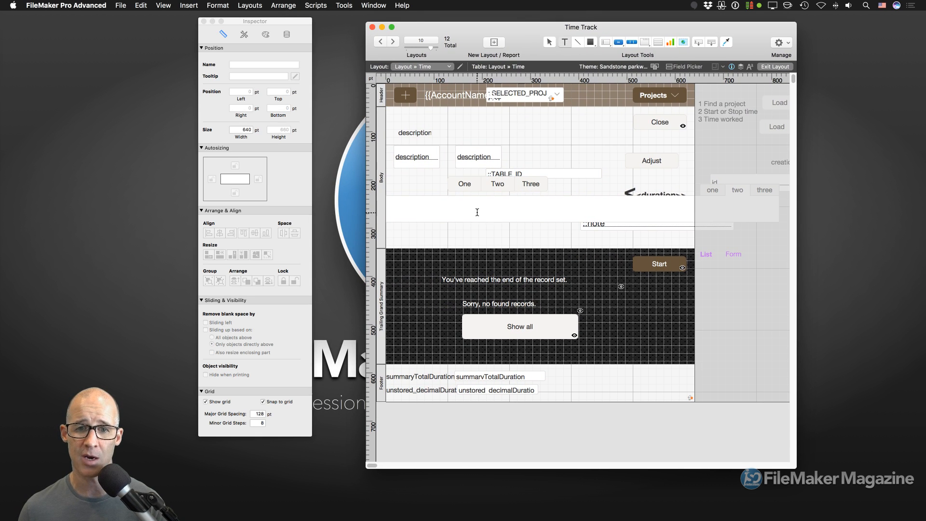
type("ONE")
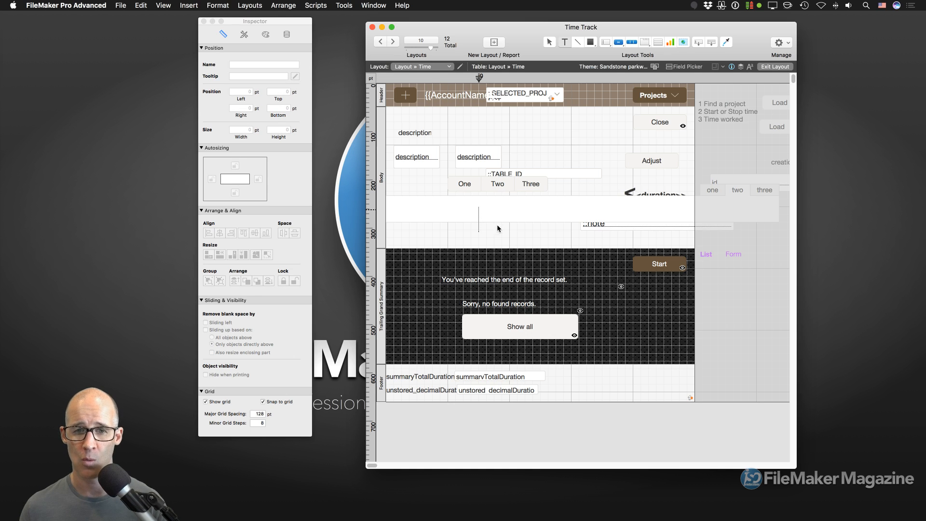
left_click(500, 220)
left_click_drag(479, 220, 525, 219)
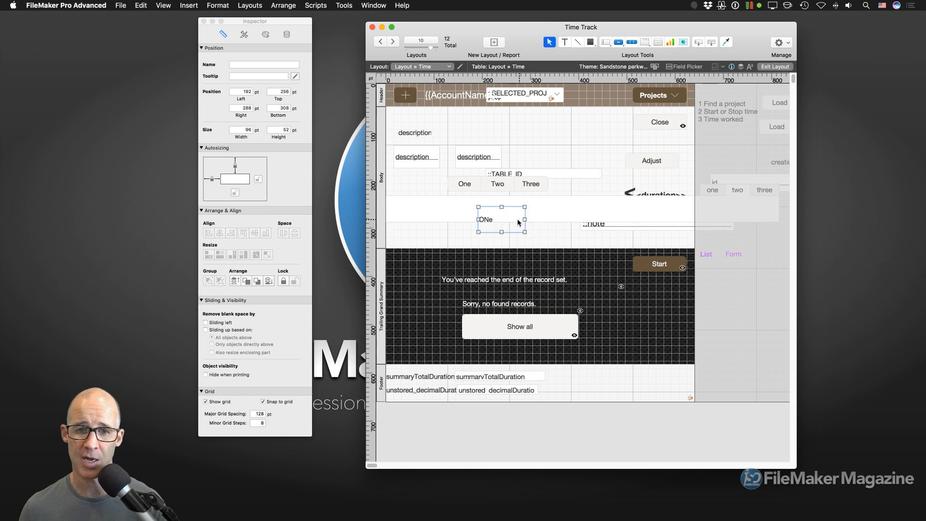
left_click_drag(501, 231, 469, 209)
triple_click(476, 210)
type("two")
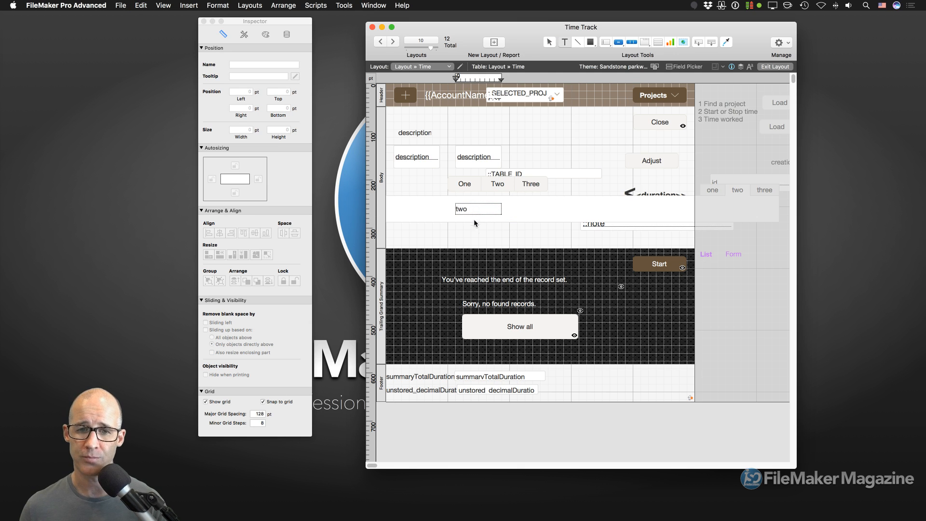
left_click(474, 222)
Step: Put a text label reading "one" on tab one's panel, below the button bar
mouse_move(481, 211)
left_mouse_down()
mouse_move(505, 233)
mouse_move(467, 209)
left_mouse_up()
double_click(476, 209)
double_click(476, 210)
type("one")
key("Escape")
Step: Test in Browse mode that segments One and Two of the button bar switch between the tab panels
key("super+b")
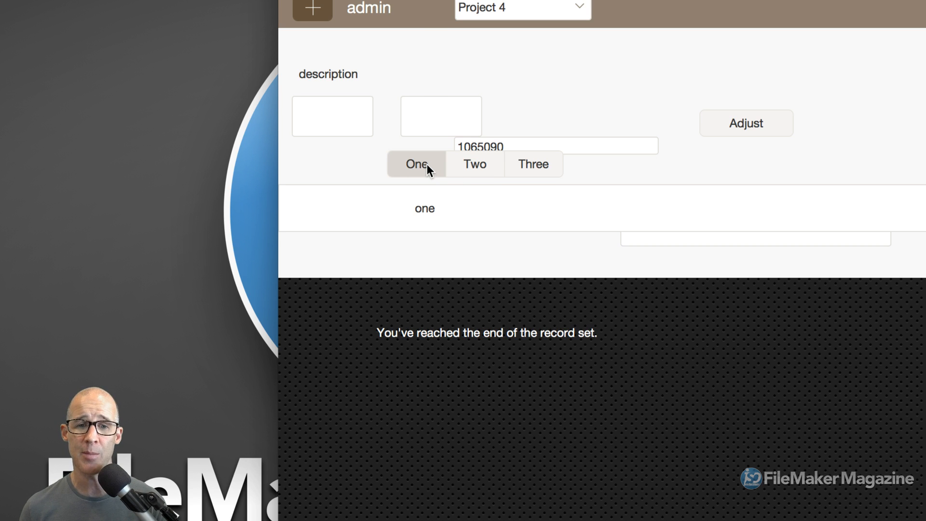
left_click(427, 165)
left_click(463, 171)
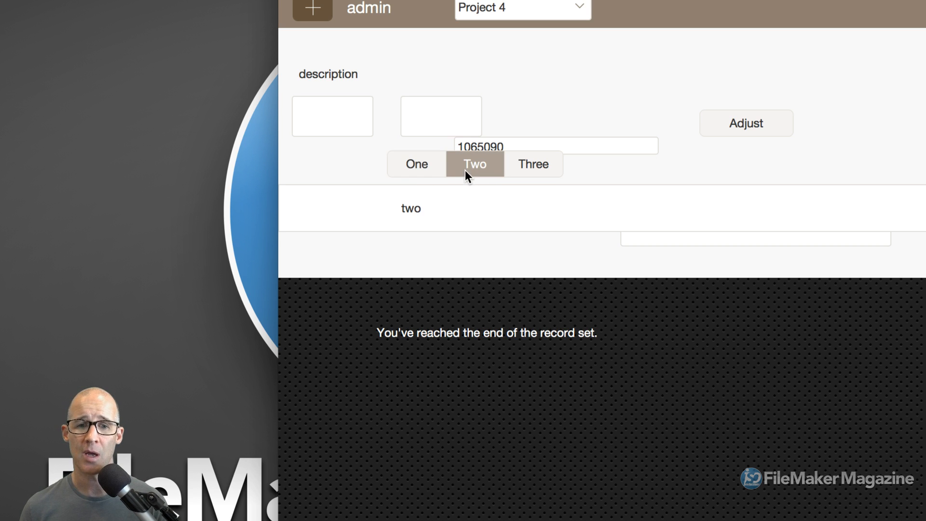
left_click(425, 166)
left_click(466, 167)
left_click(426, 166)
left_click(462, 169)
Step: In Layout mode, set segment Two's hide condition to true and apply it in Find mode as well
key("super+l")
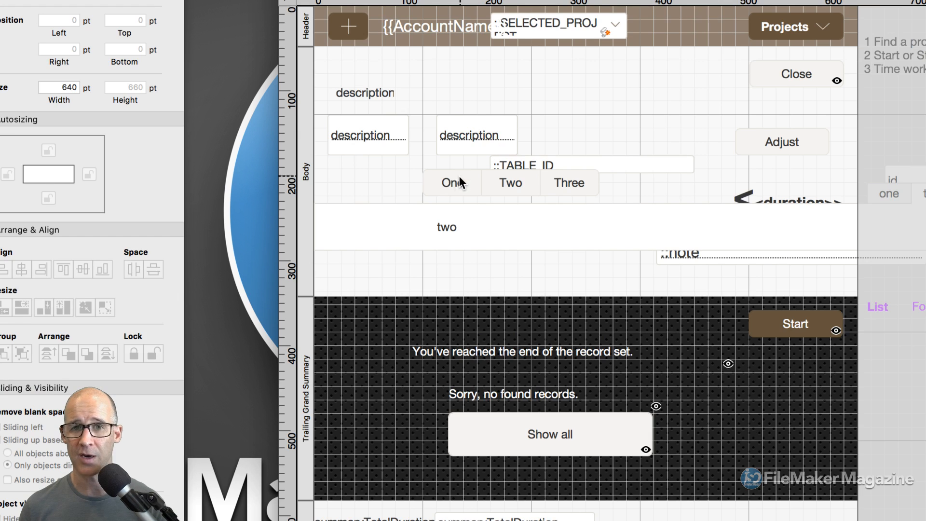
left_click(512, 186)
left_click(516, 187)
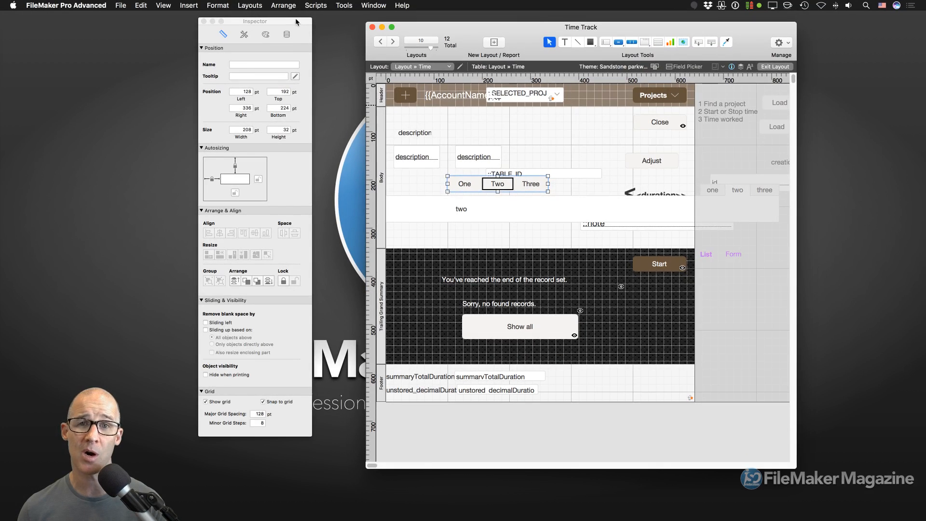
left_click_drag(291, 20, 399, 39)
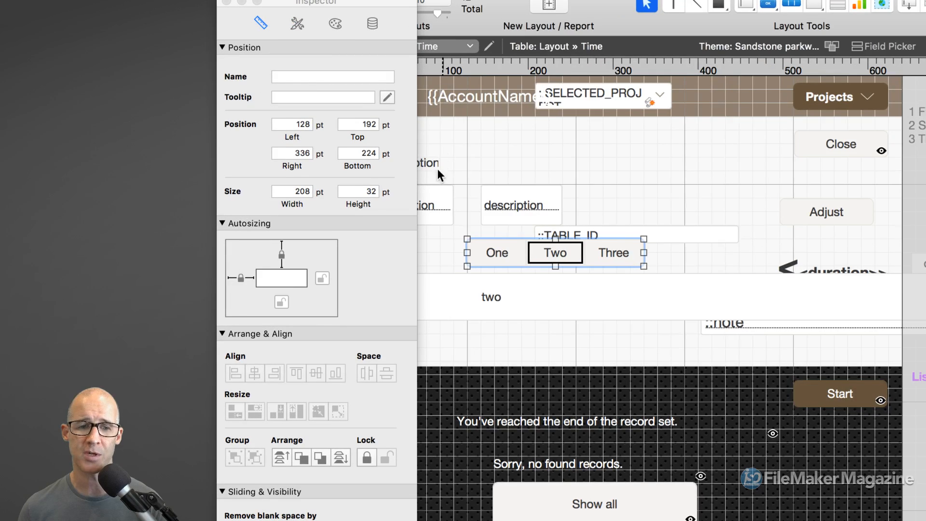
left_click(374, 24)
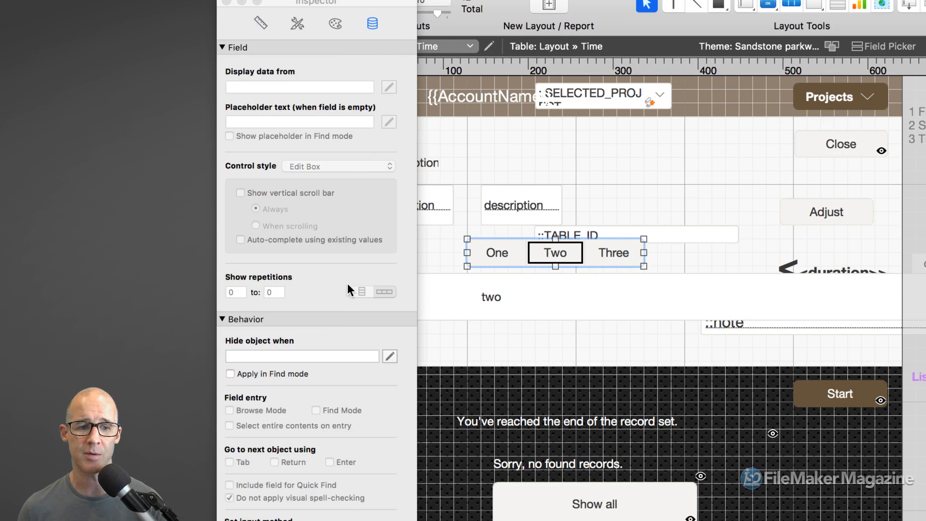
left_click(273, 356)
type("true")
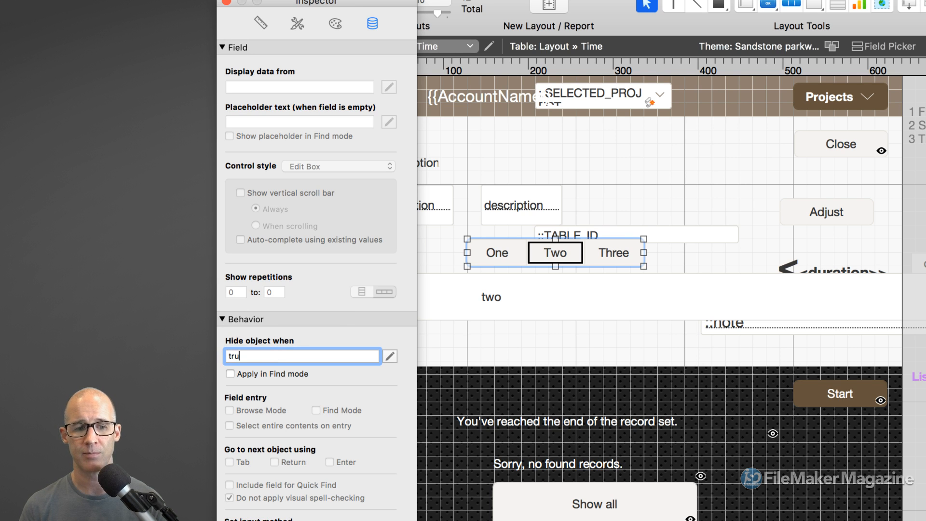
left_click(281, 372)
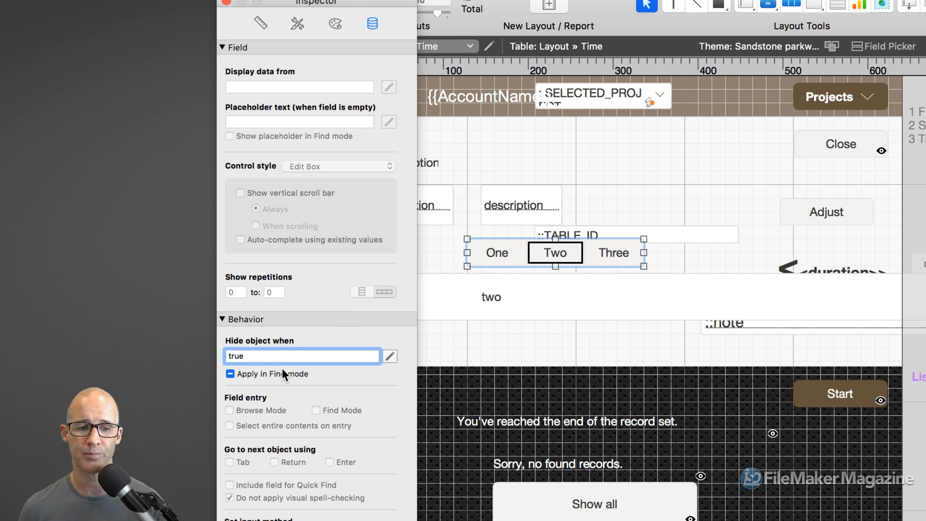
left_click(457, 247)
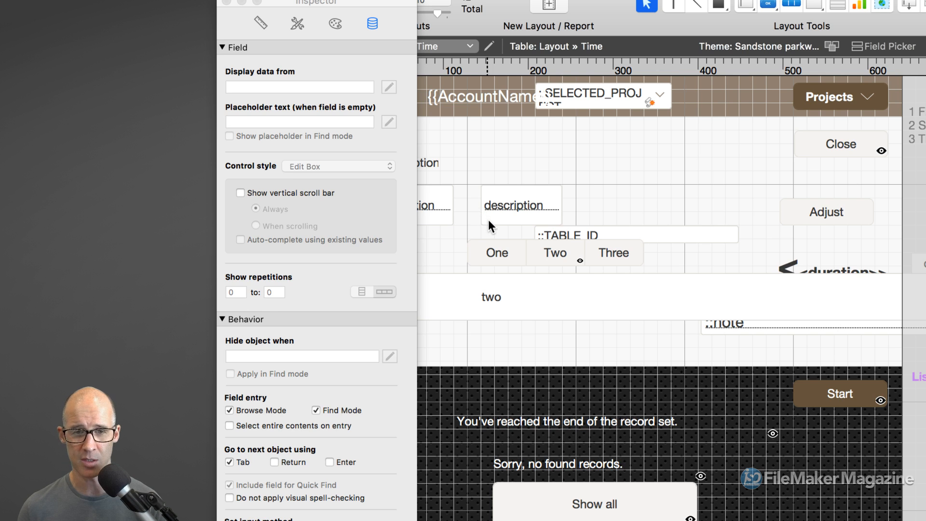
Step: Check the button bar in Browse mode and reselect segment Two in Layout mode
key("super+b")
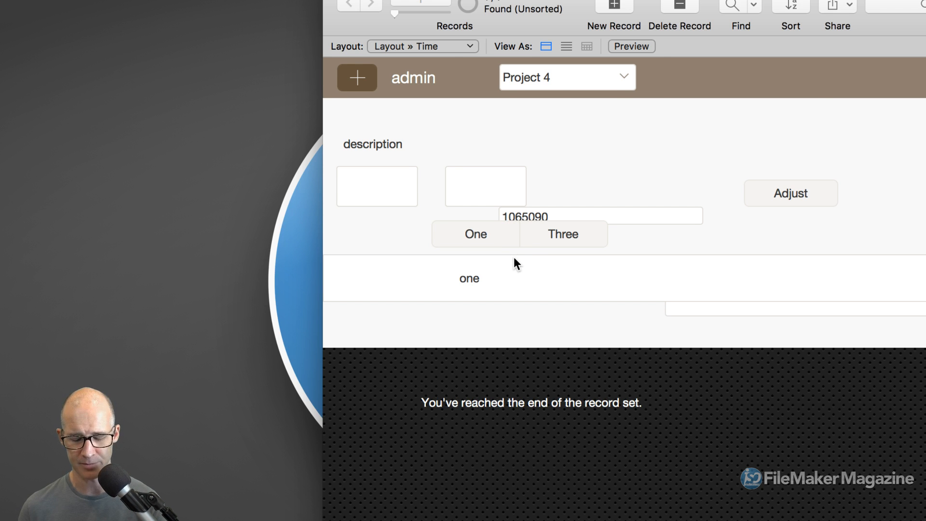
key("super+l")
left_click(571, 248)
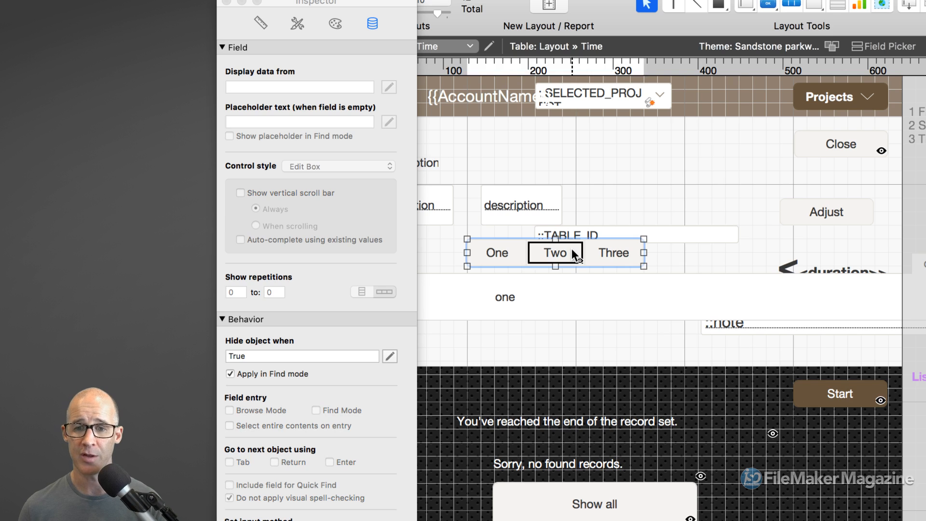
Step: Add a blank fourth segment after segment Three of the button bar and return to Browse mode
double_click(571, 248)
left_click_drag(730, 243, 721, 152)
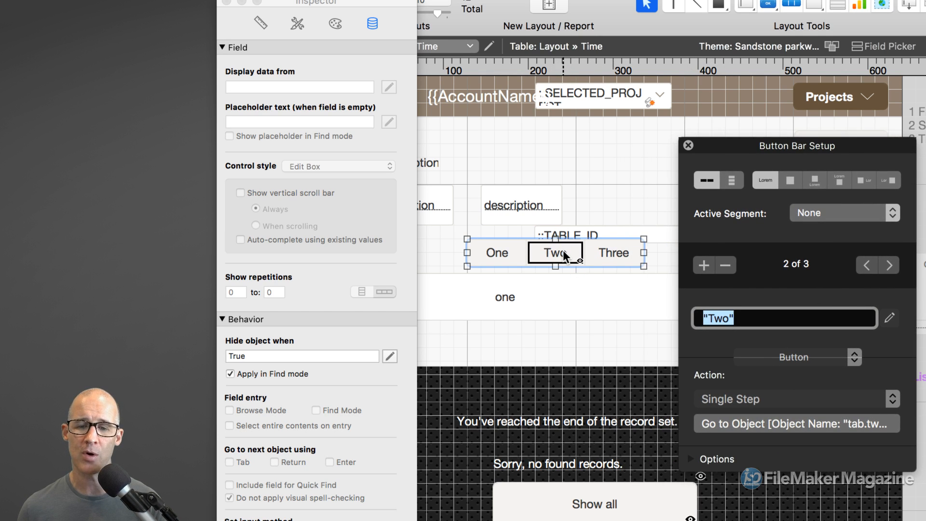
left_click(602, 249)
left_click(704, 265)
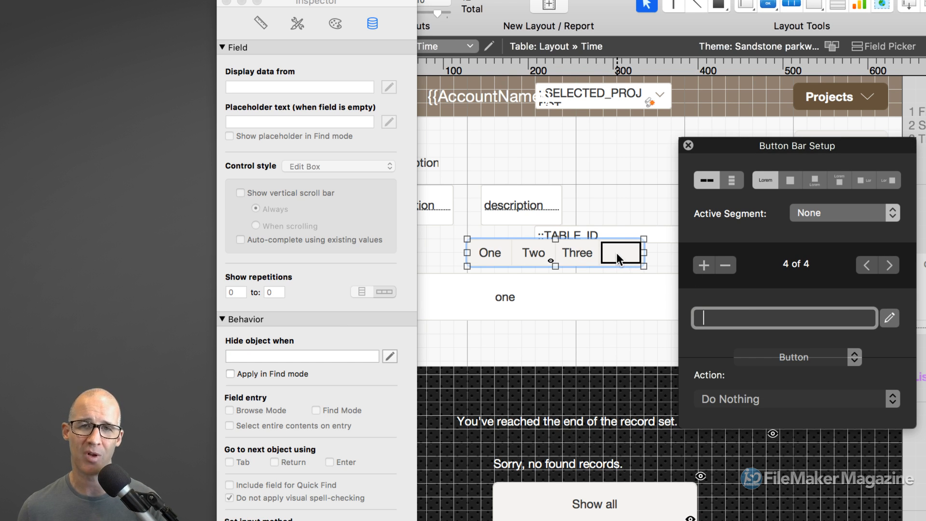
left_click(687, 145)
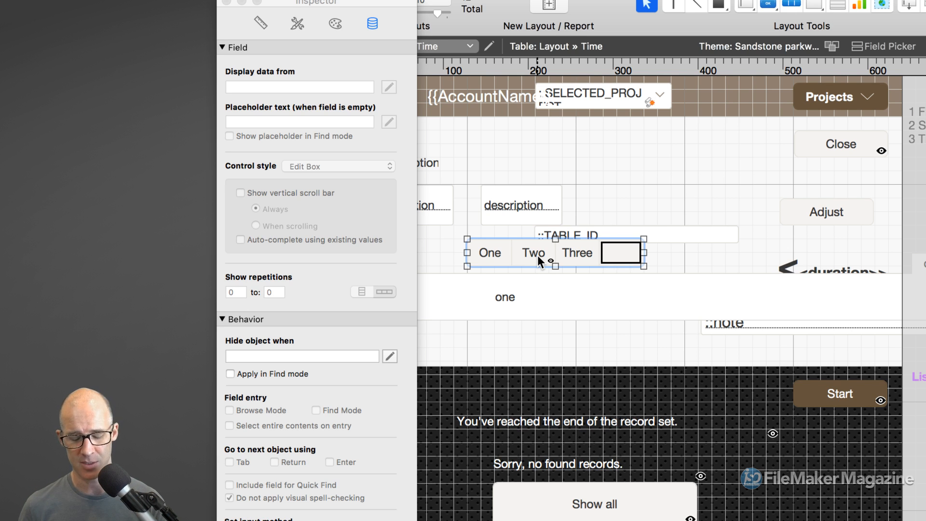
key("super+b")
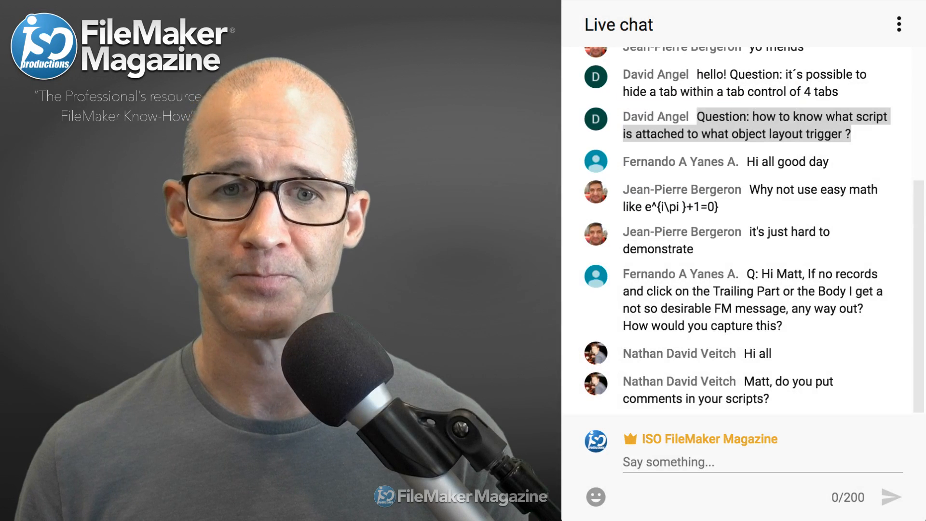
Step: Switch to the live chat and read the viewer messages down to the question about clicking with no records
key("super+Tab")
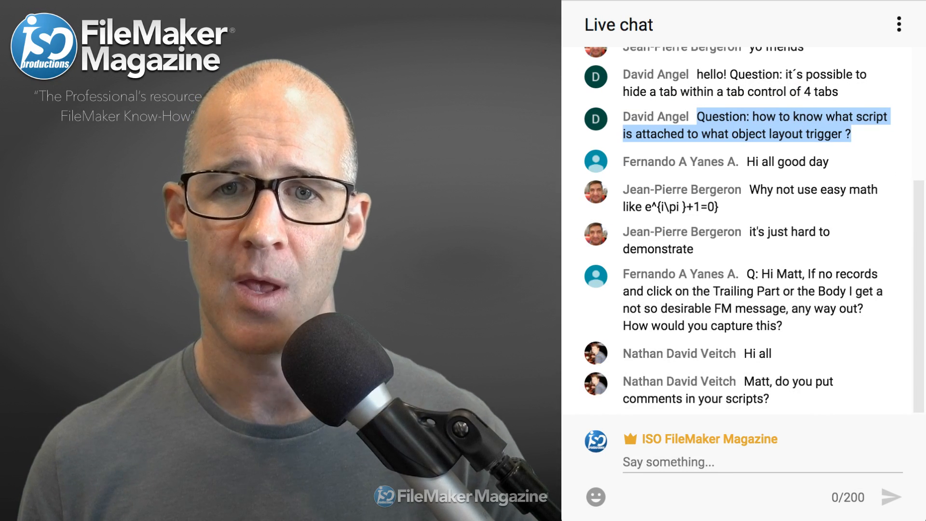
left_click_drag(746, 161, 798, 161)
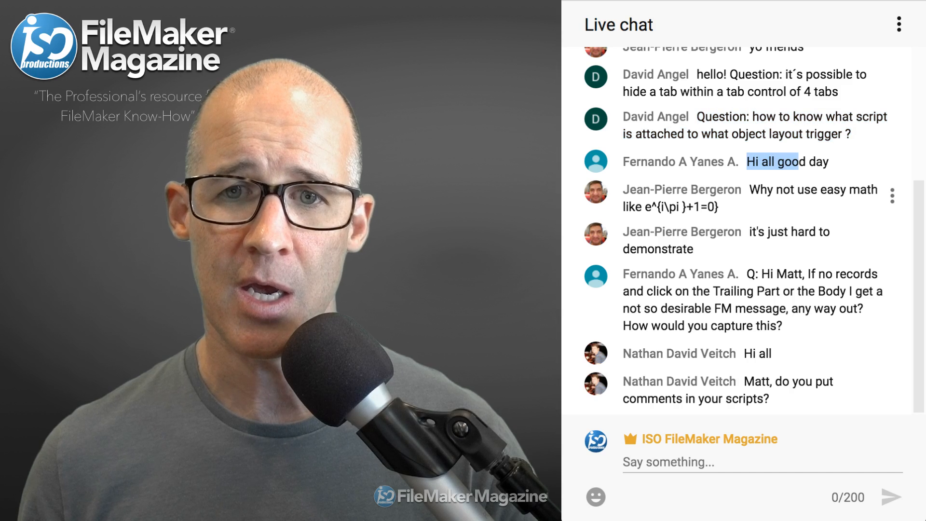
left_click_drag(749, 190, 718, 207)
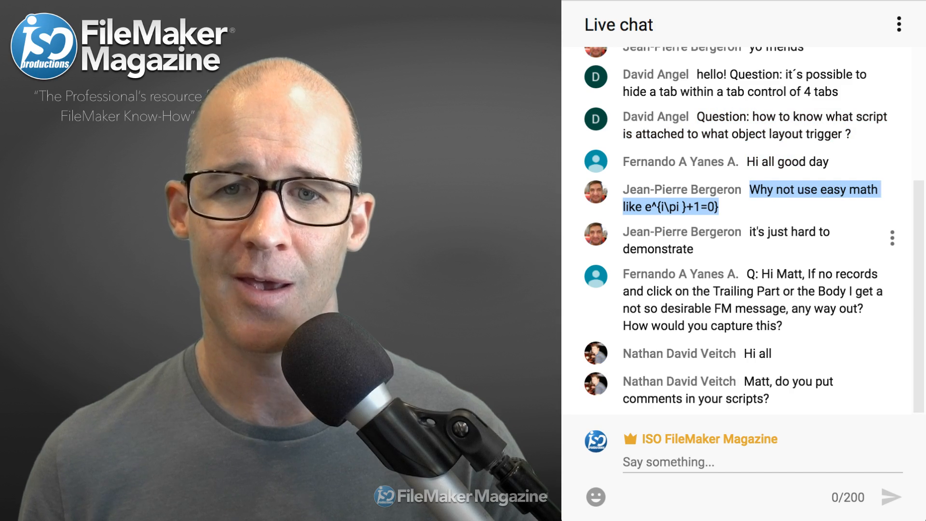
left_click_drag(750, 232, 692, 249)
left_click_drag(747, 274, 782, 326)
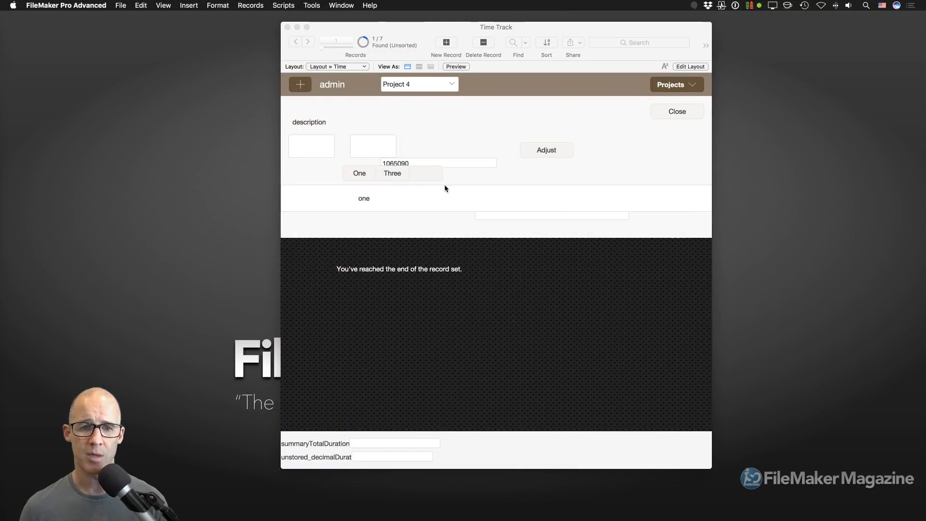
Step: In the Time Track file in FileMaker, omit the current record and check the layout in List view and Form view
left_click(556, 305)
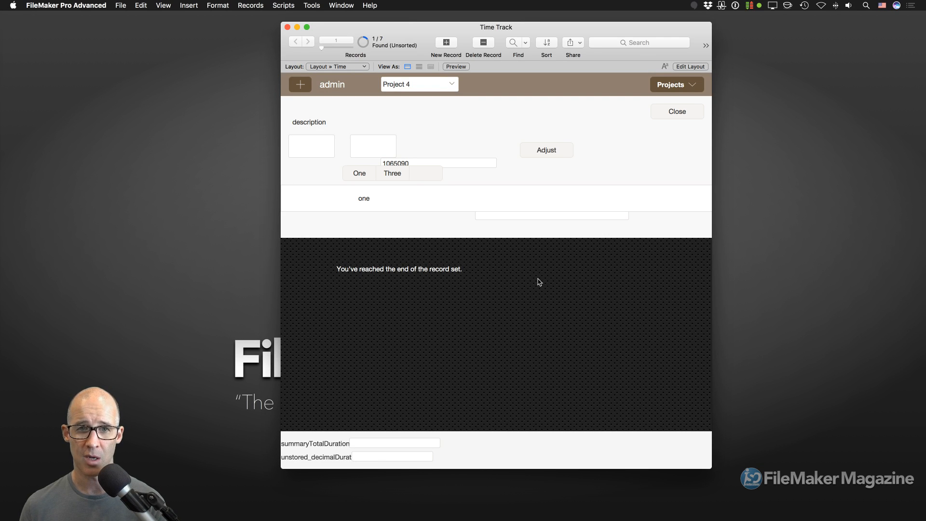
key("super+t")
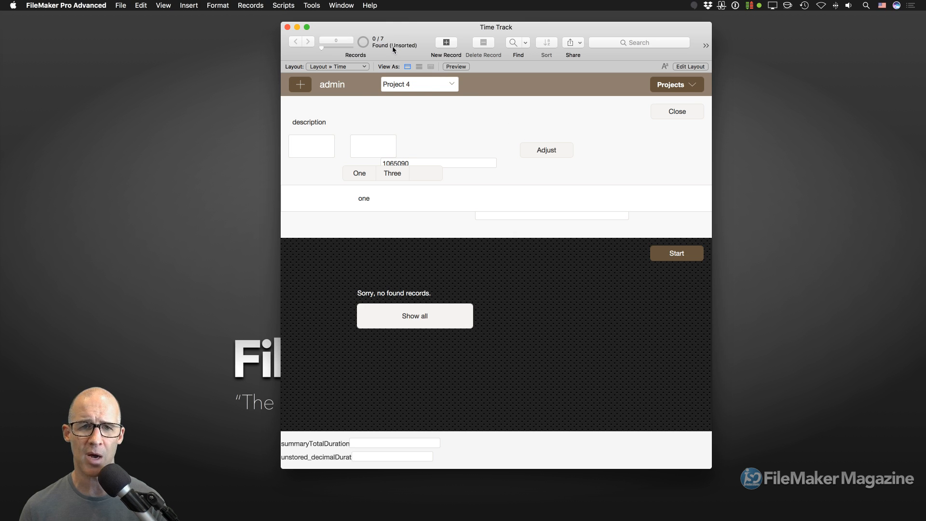
left_click(419, 67)
left_click(675, 112)
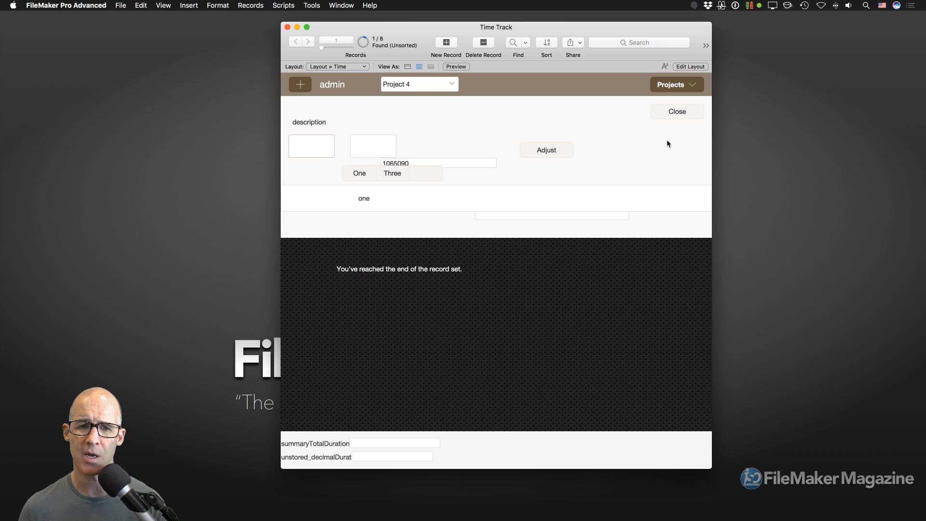
left_click(407, 67)
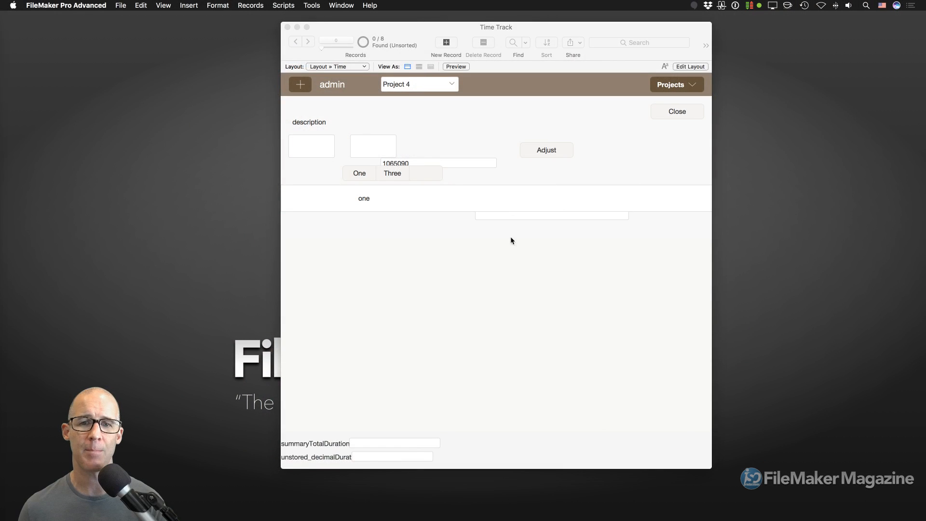
Step: Test a keystroke twice on the layout with an empty found set, dismissing the alert each time
left_click(513, 262)
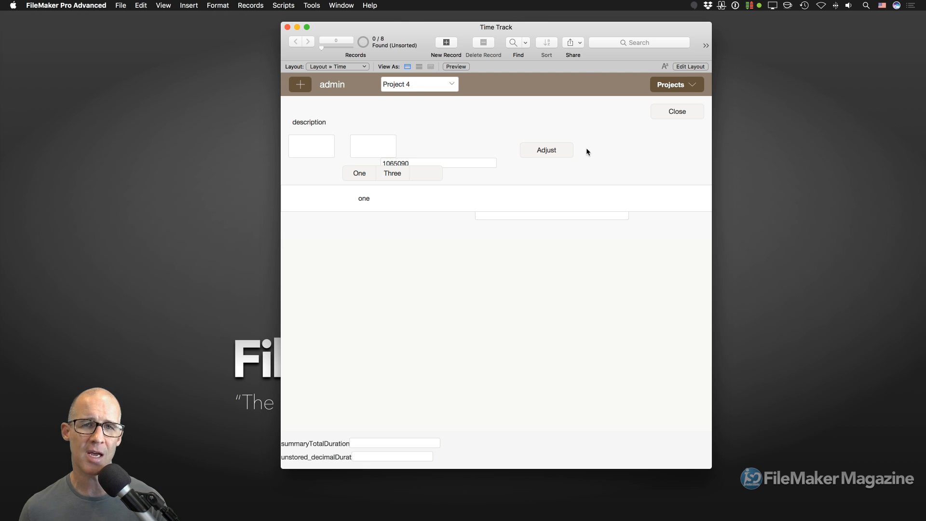
key("space")
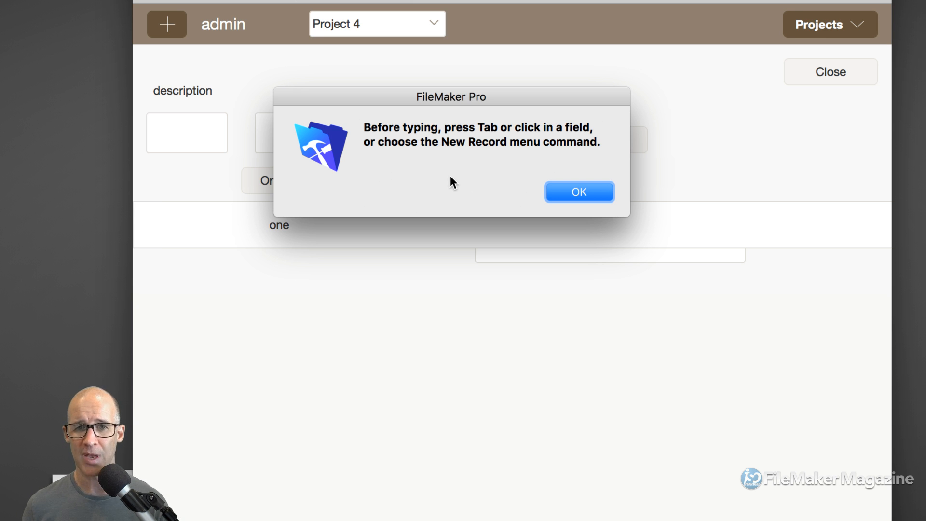
left_click(578, 192)
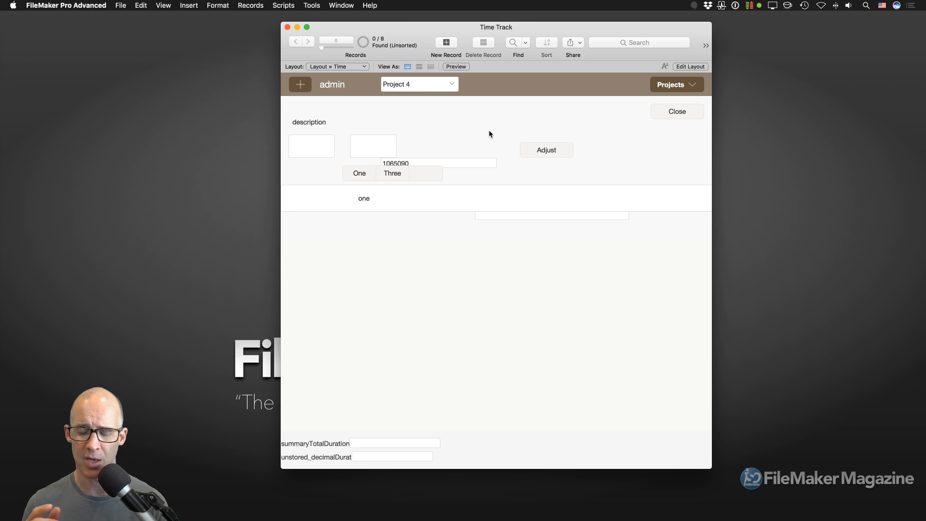
key("space")
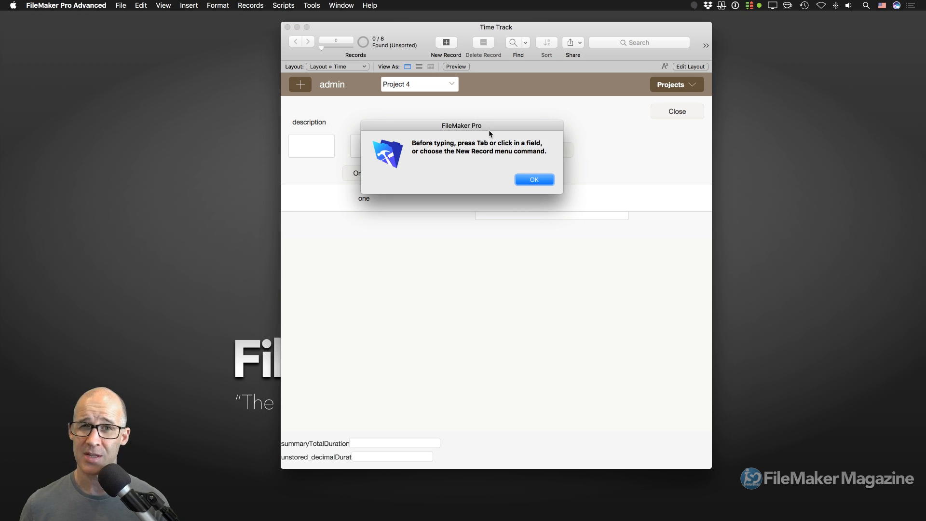
left_click(536, 181)
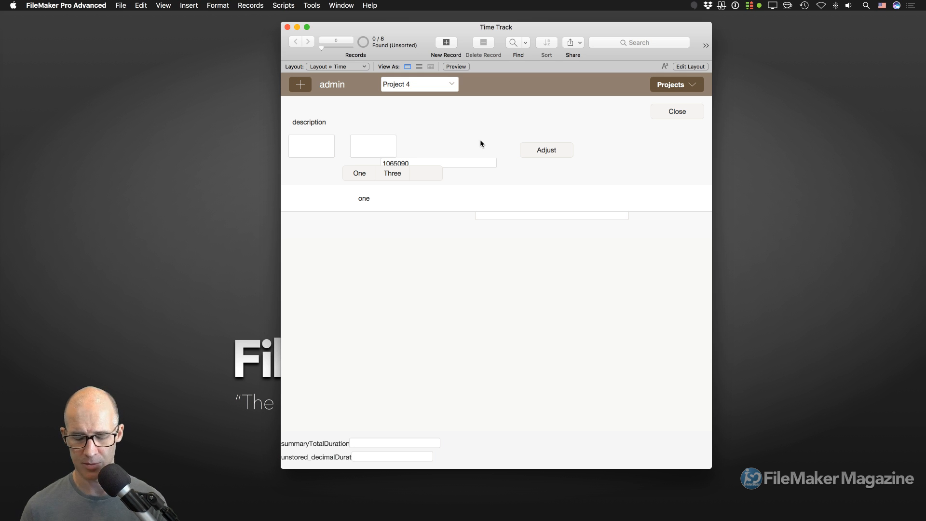
Step: In Layout mode, examine the OnLayoutKeystroke script trigger in the layout's setup and cancel without changes
key("super+l")
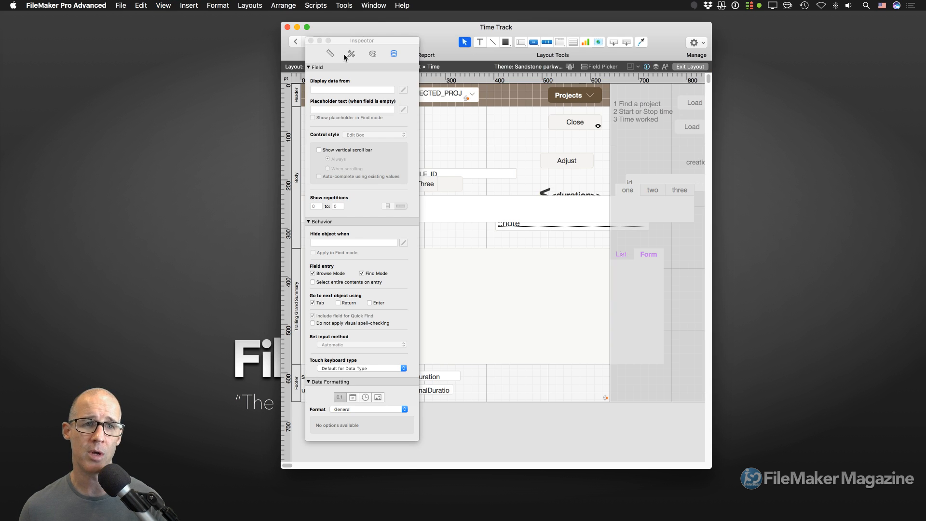
left_click(254, 5)
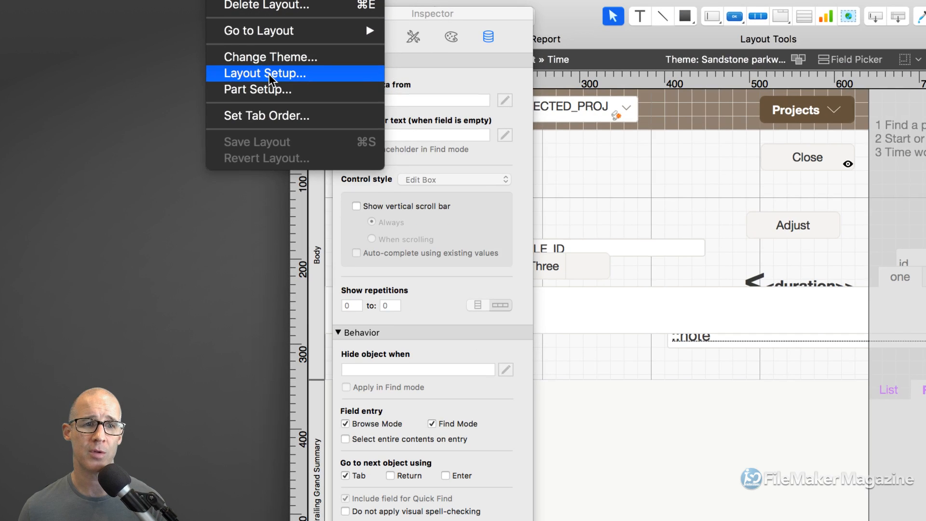
left_click(567, 168)
right_click(573, 156)
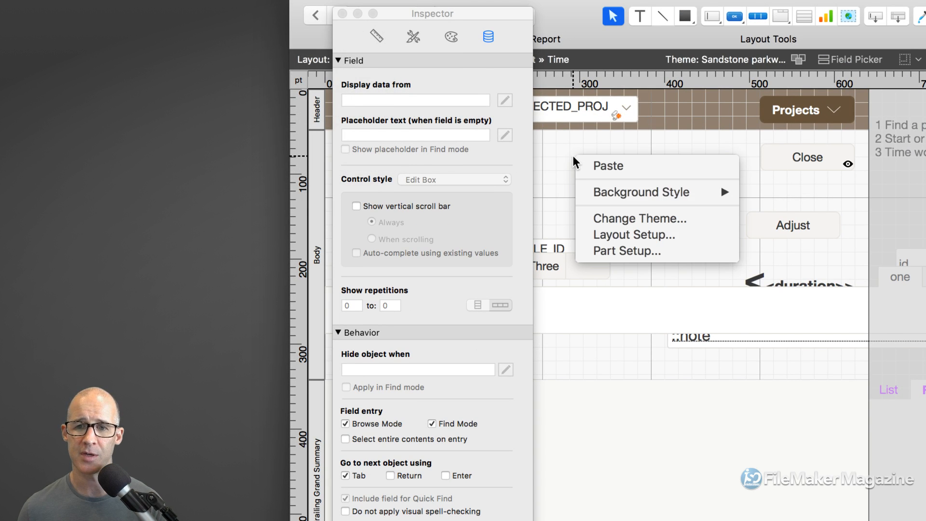
left_click(629, 237)
left_click_drag(638, 99, 569, 43)
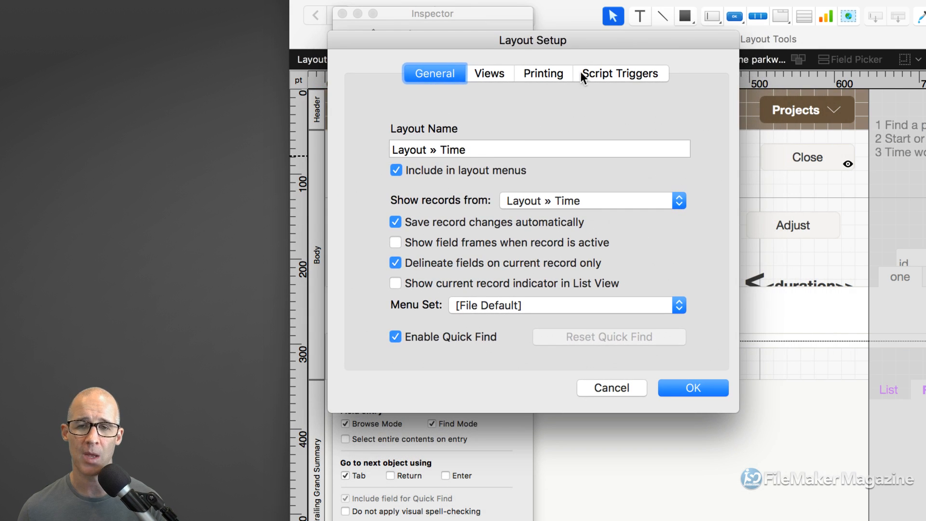
left_click(610, 73)
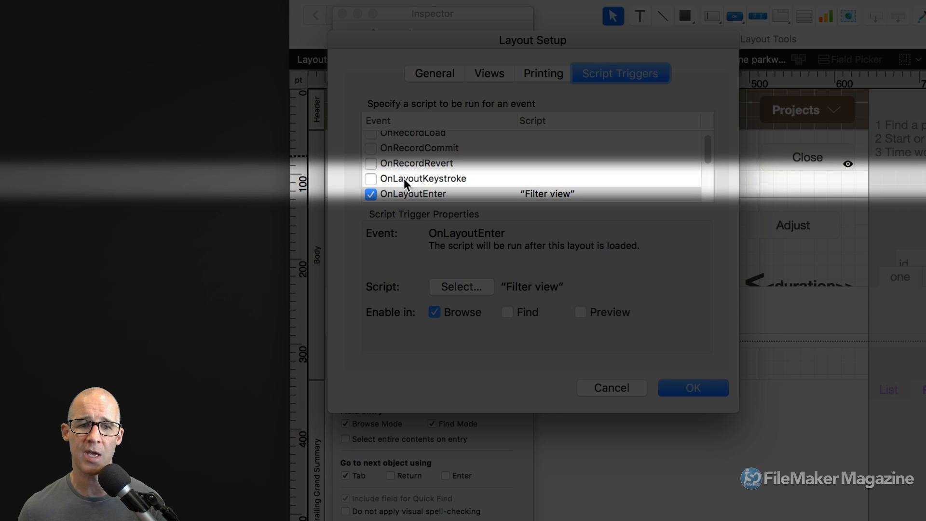
key("Tab")
left_click(404, 178)
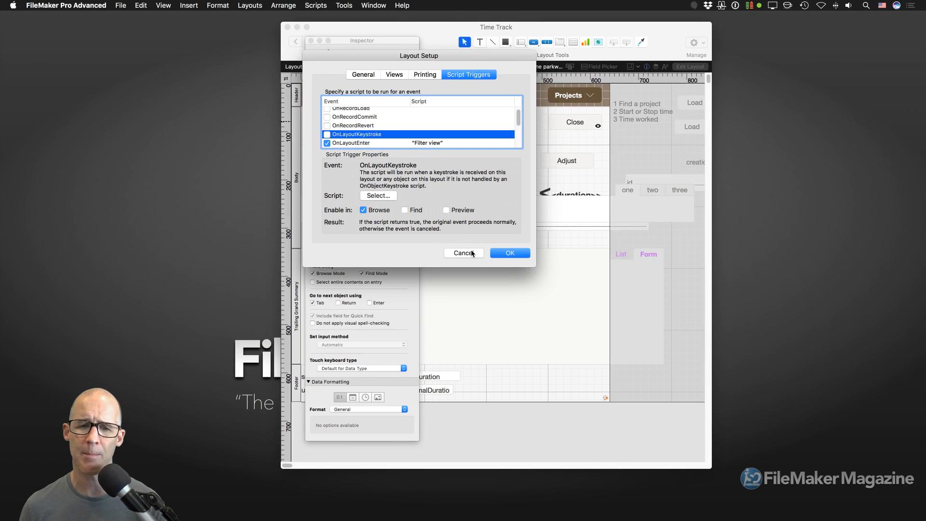
left_click(472, 253)
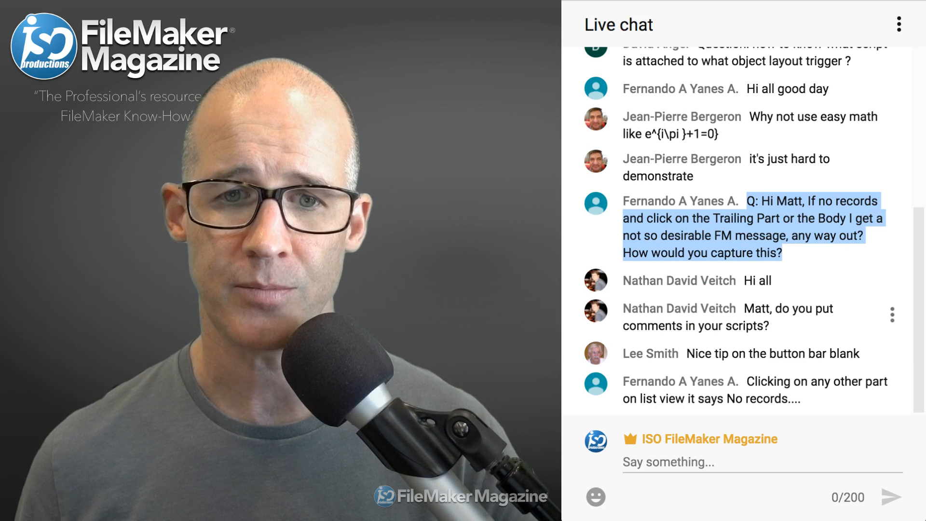
Step: Switch to the live chat and read the messages about script comments, the blank button bar segment and clicking in List view
triple_click(762, 317)
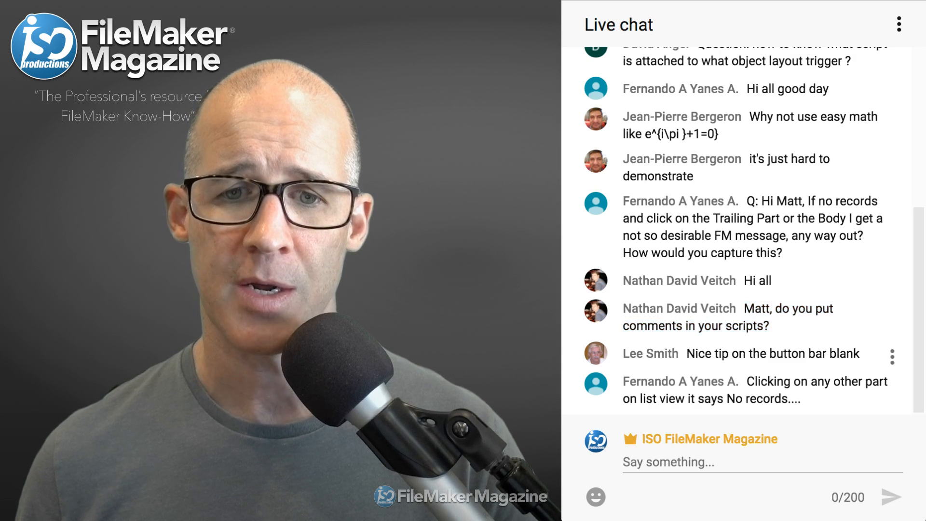
triple_click(771, 353)
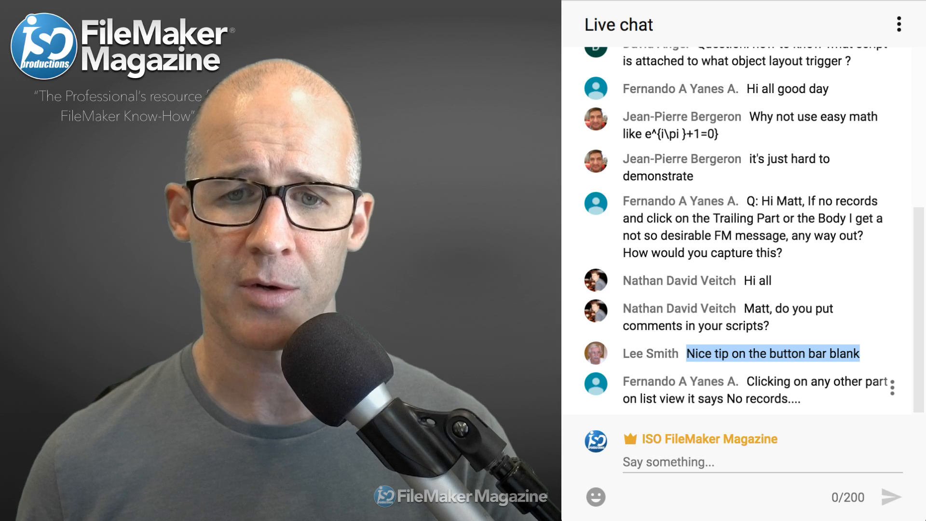
triple_click(771, 389)
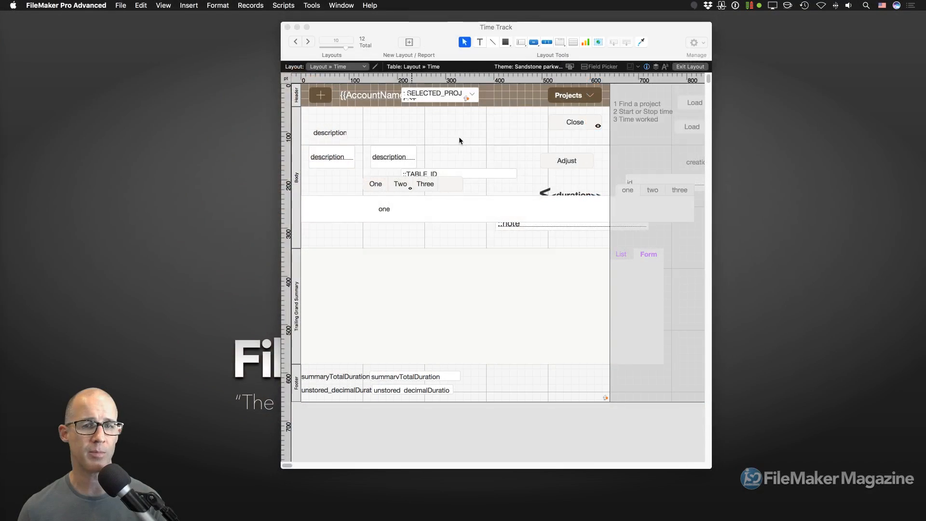
Step: Back in FileMaker's Browse mode, show all records and omit them one by one until the found set is empty
left_click(461, 138)
key("super+b")
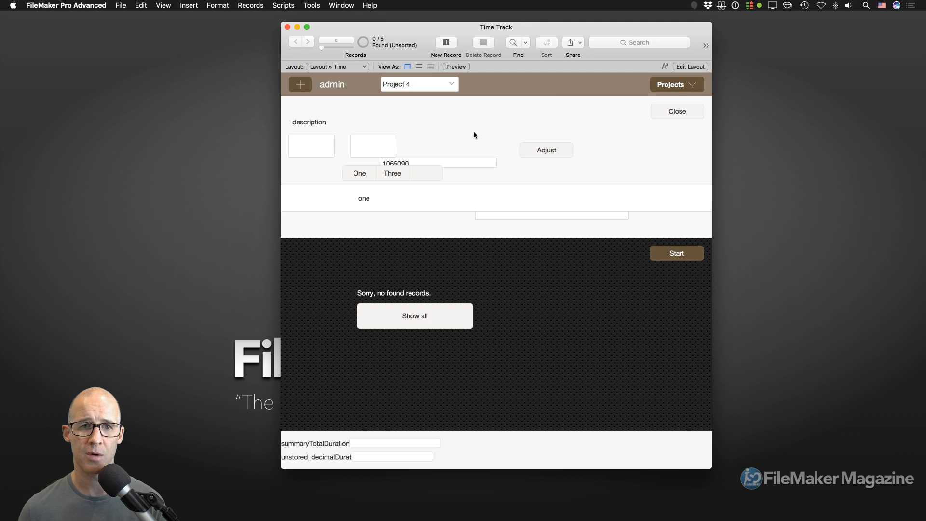
key("super+j")
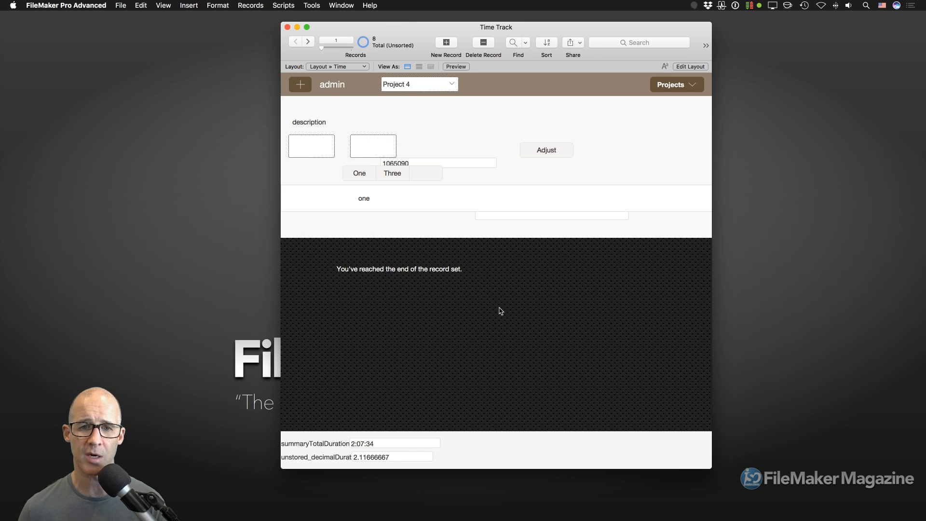
key("super+t")
key("super+t")
key("super+t")
key("super+t")
key("super+t")
key("super+t")
key("super+t")
key("super+t")
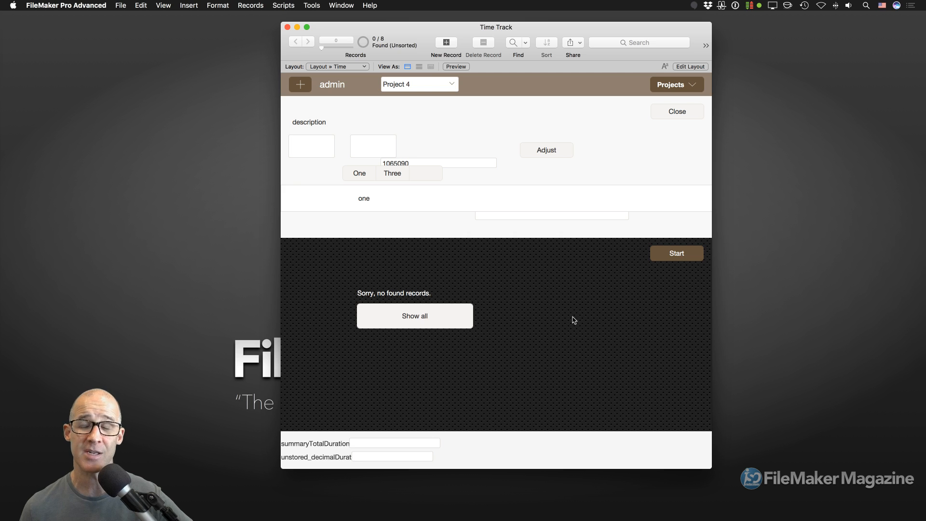
Step: Make the Time Track window slightly narrower and shorter and reposition it on the desktop
left_click_drag(710, 468, 658, 460)
mouse_move(515, 30)
left_mouse_down()
mouse_move(540, 30)
mouse_move(532, 33)
left_mouse_up()
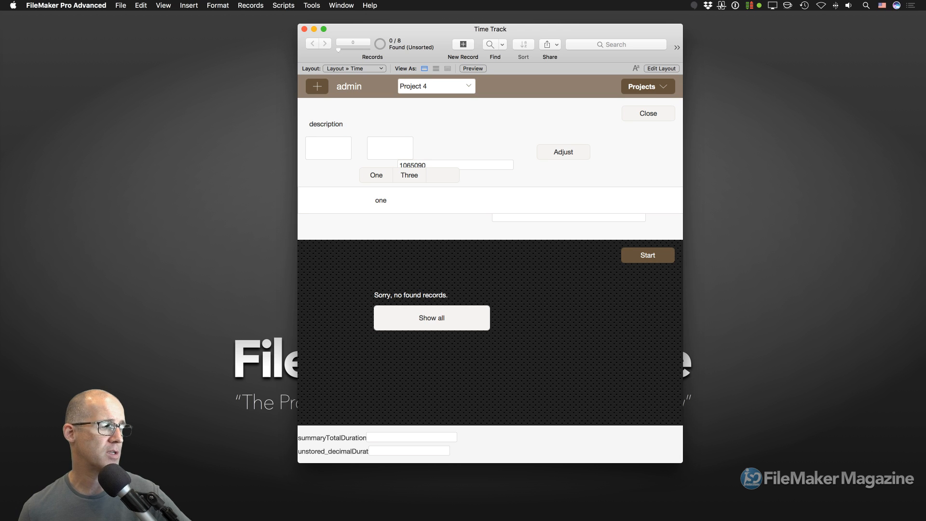
key("super+Tab")
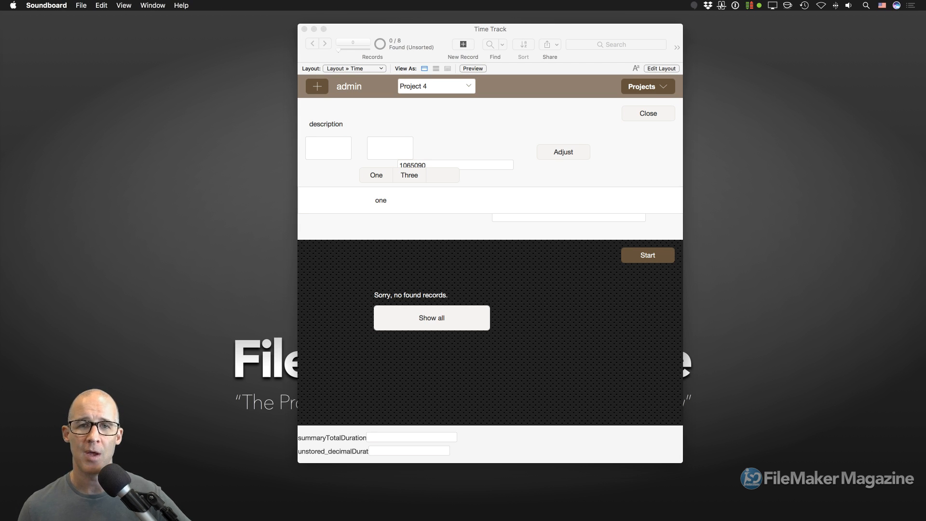
key("super+Tab")
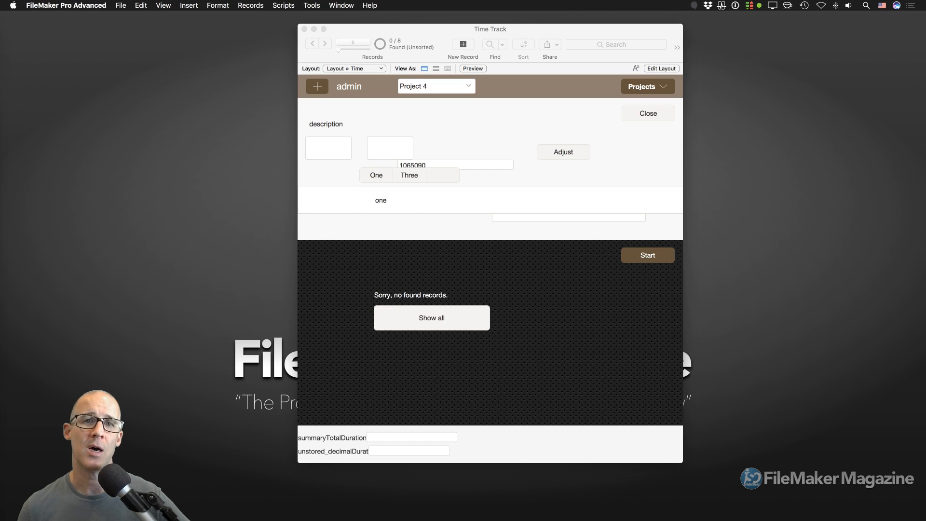